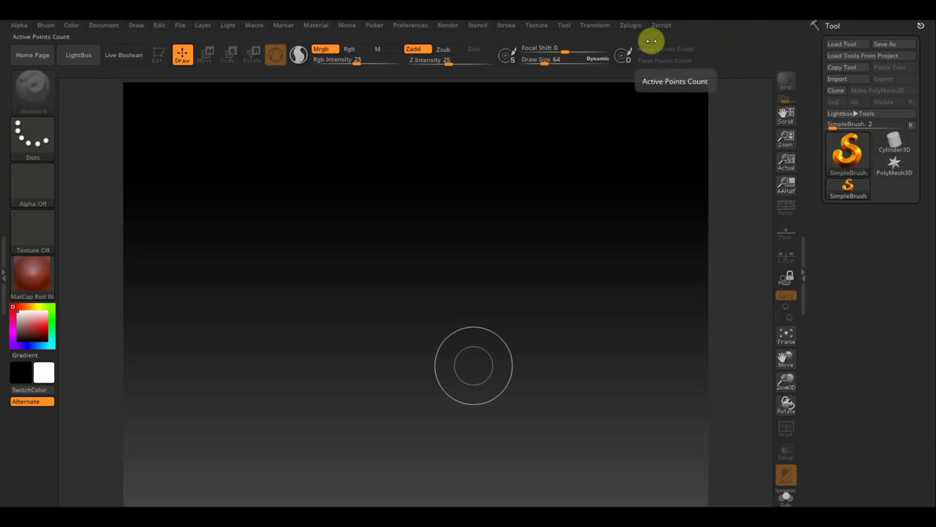
- Import the Desktop character screenshot (729 × 875) and make it the current texture
click(541, 27)
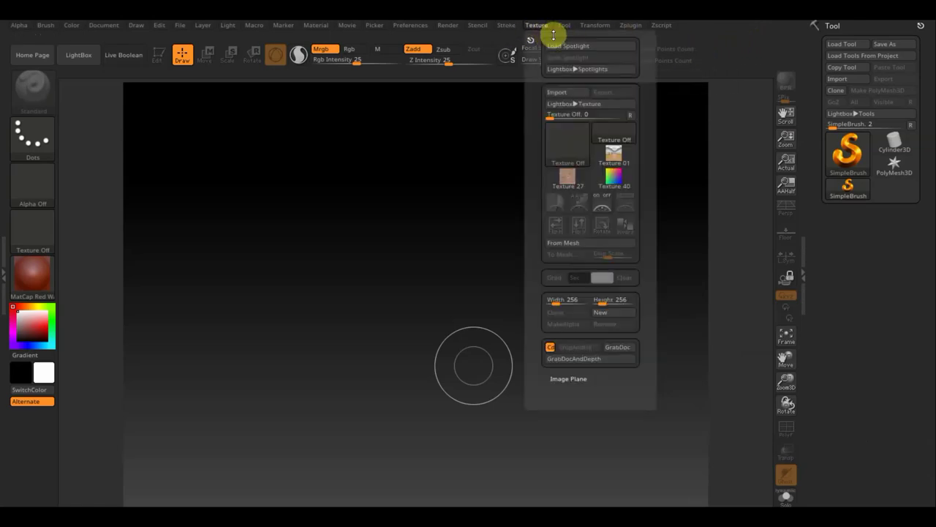
click(565, 95)
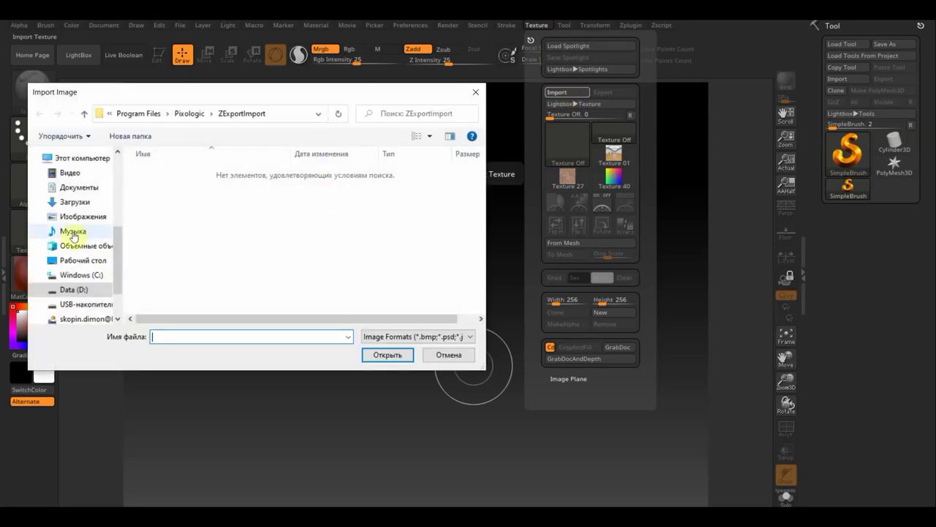
click(85, 260)
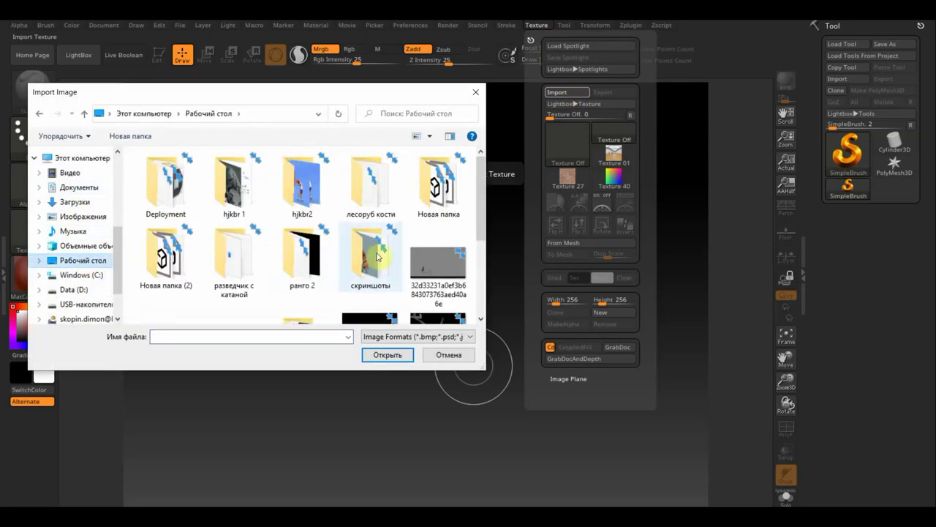
scroll(378, 256, down, 3)
click(166, 274)
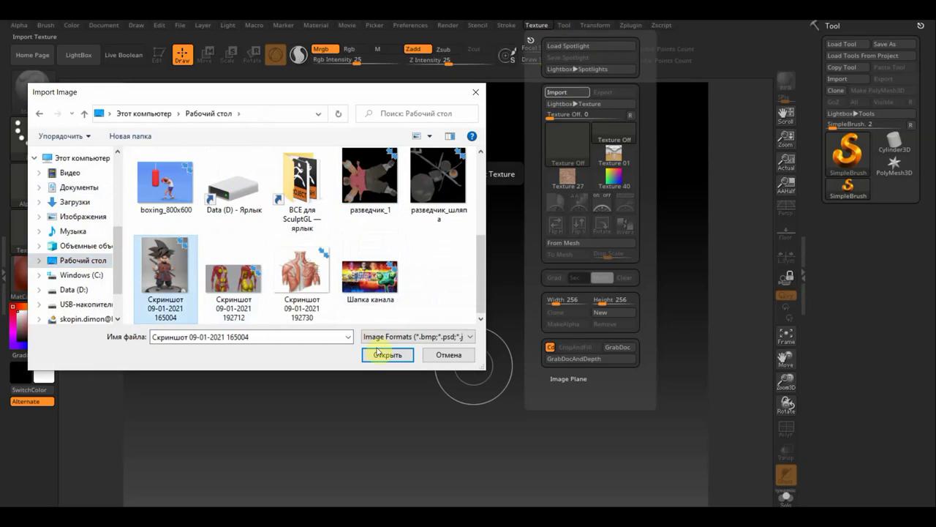
click(377, 354)
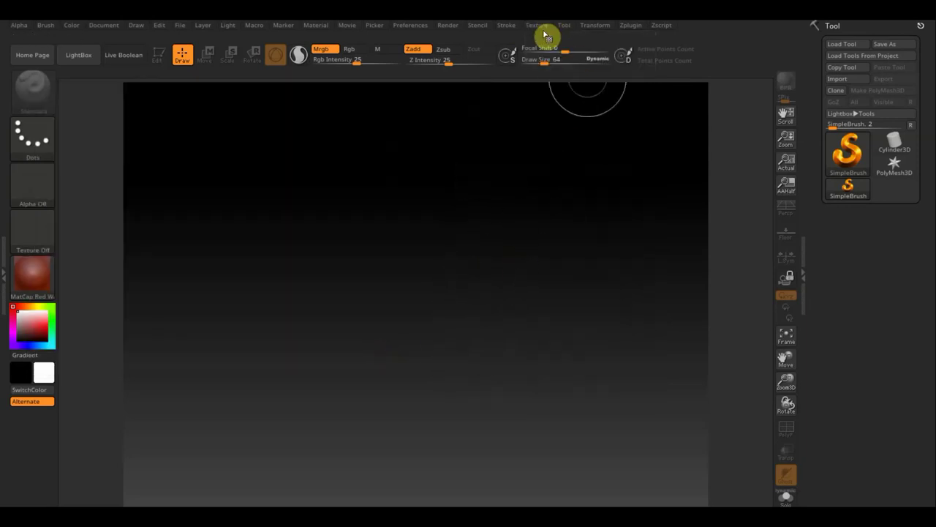
click(541, 26)
click(567, 202)
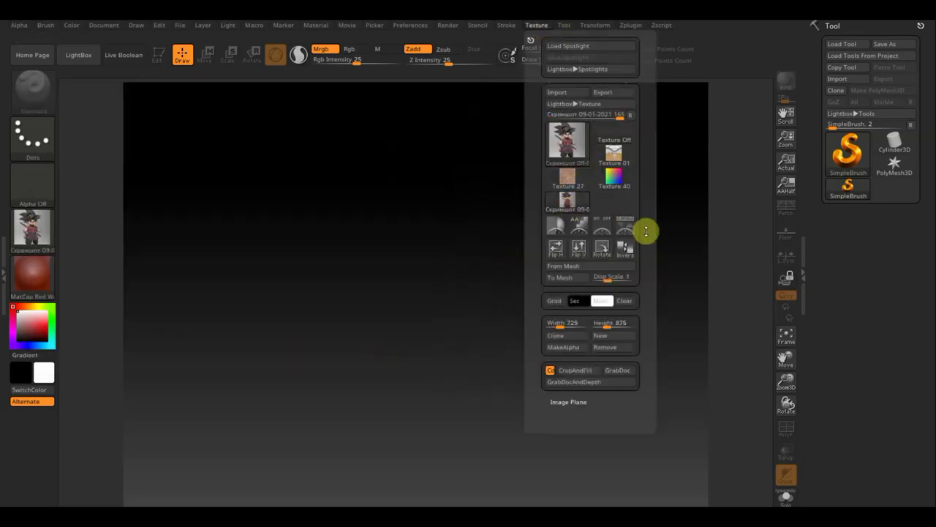
- Show the screenshot in Spotlight, shrink it, move it to the canvas's right side, then exit Spotlight
click(626, 228)
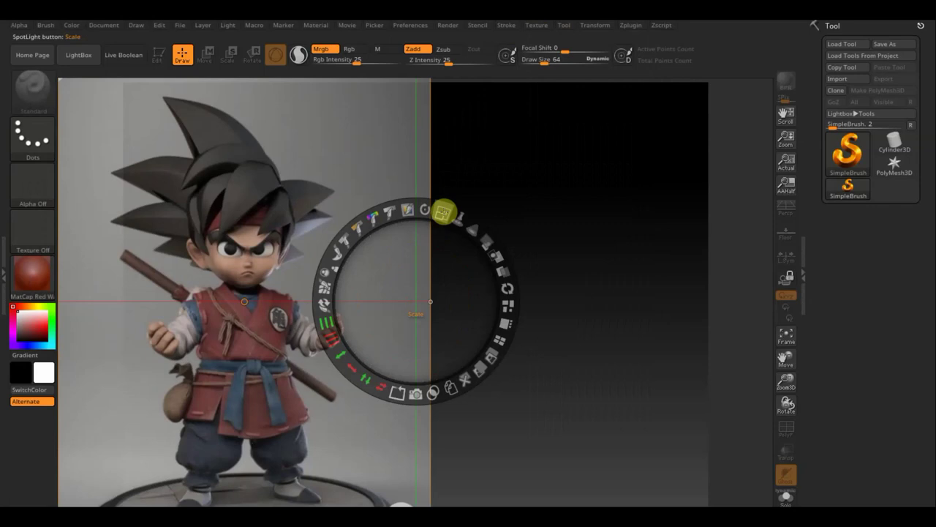
drag(443, 215, 418, 210)
mouse_move(445, 242)
mouse_down()
mouse_move(643, 201)
mouse_move(821, 206)
mouse_move(862, 176)
mouse_up()
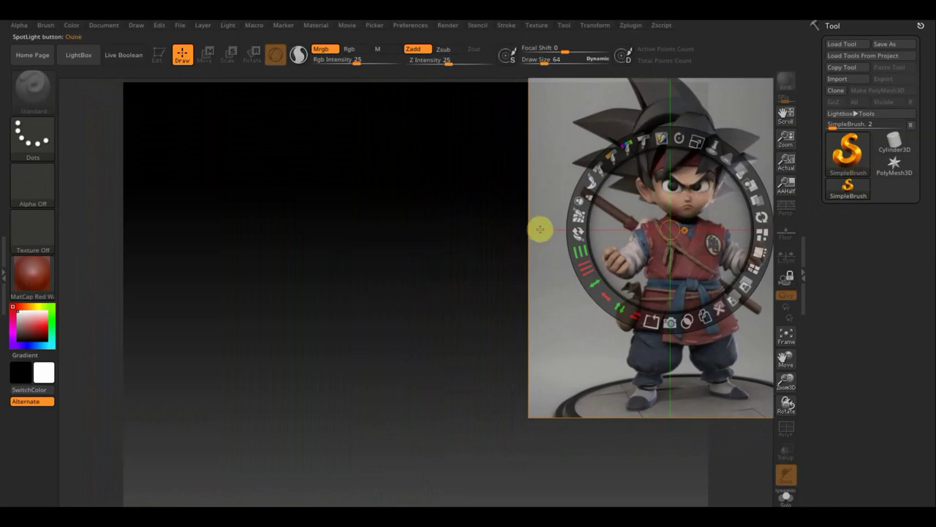
key(z)
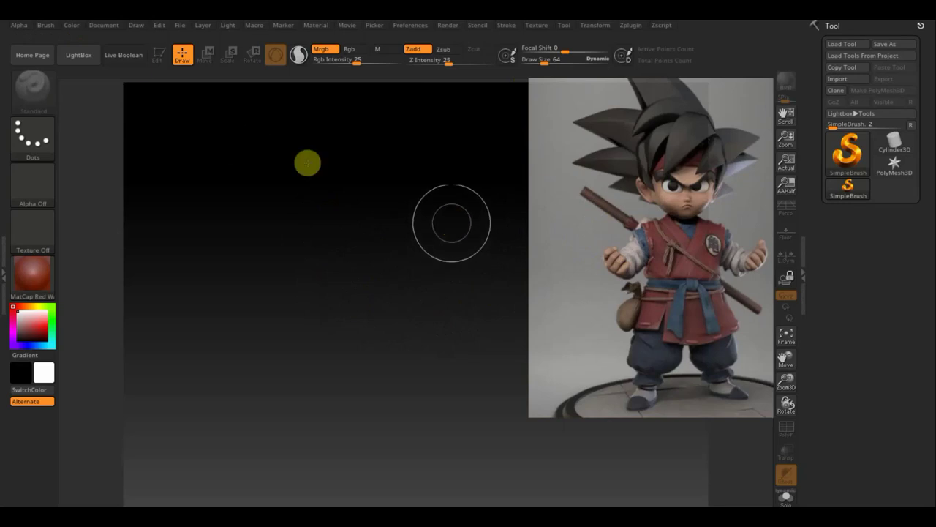
- Load the DemoAnimeHead.ZPR project from LightBox's Project tab
click(73, 62)
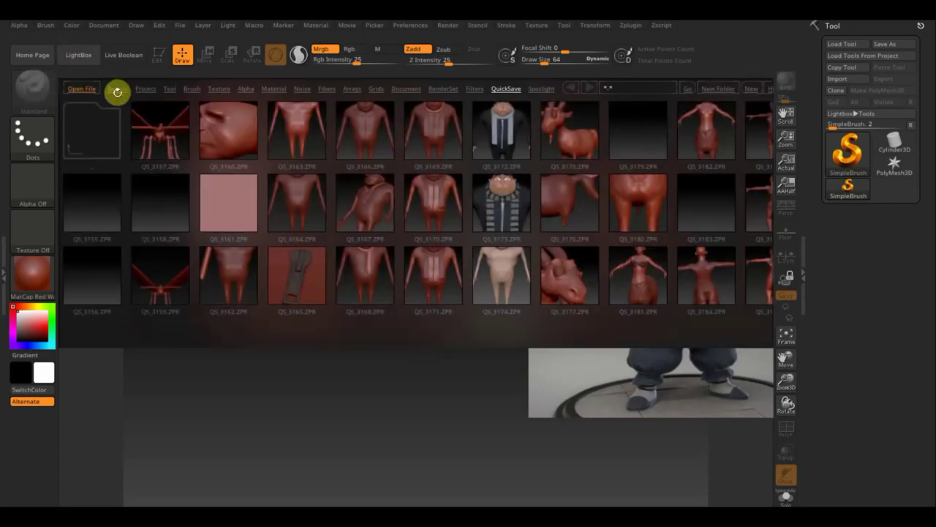
click(117, 89)
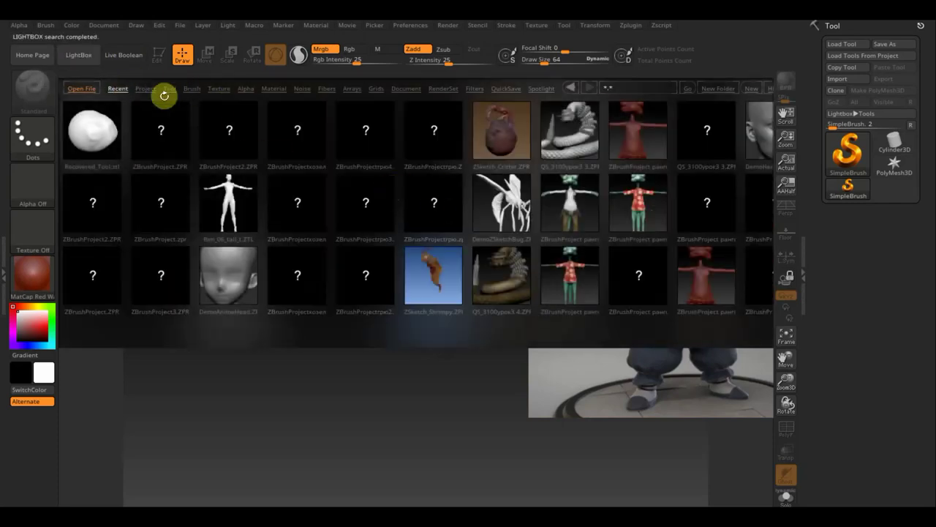
click(142, 89)
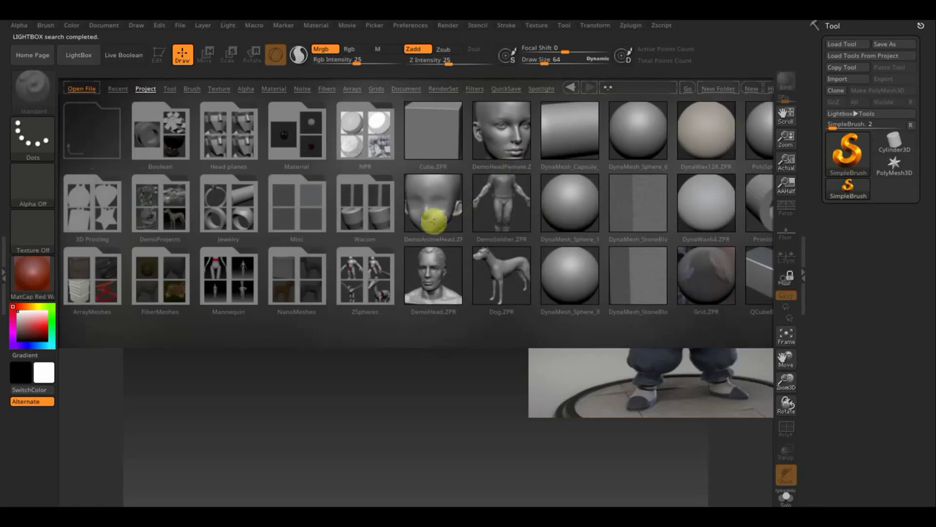
click(432, 213)
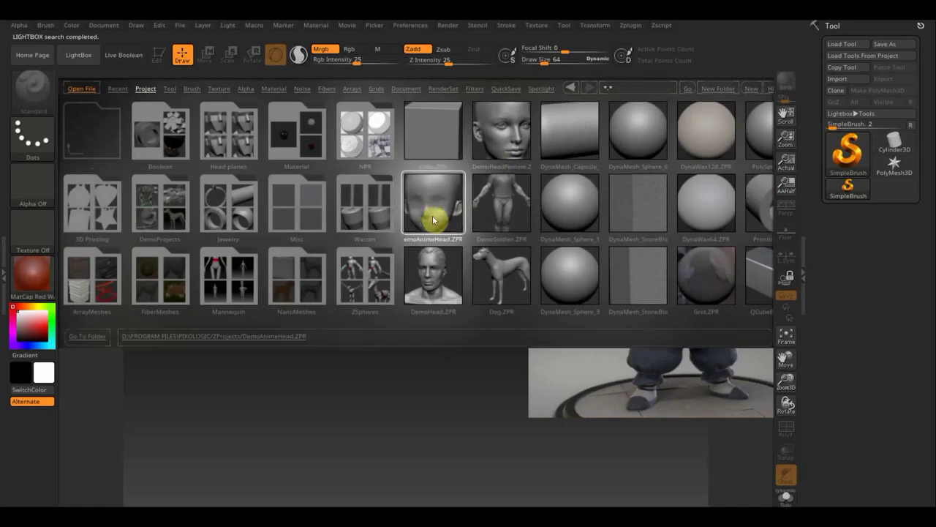
double_click(446, 225)
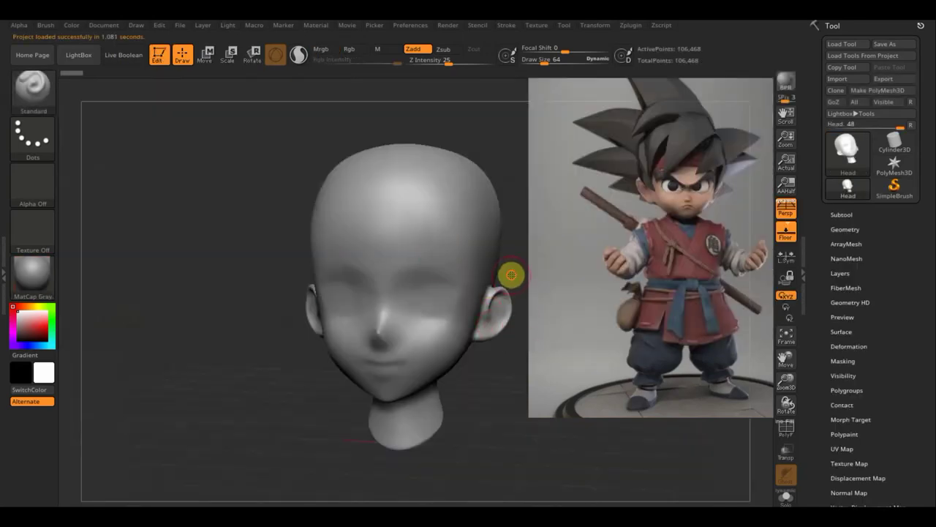
- Turn the head to face front, disable perspective and the floor grid, and zoom out
drag(511, 274, 519, 271)
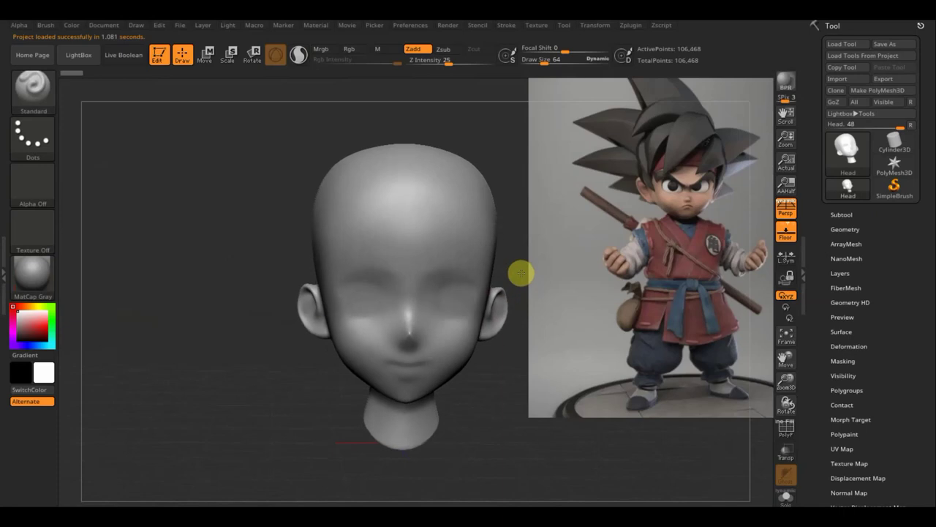
click(786, 212)
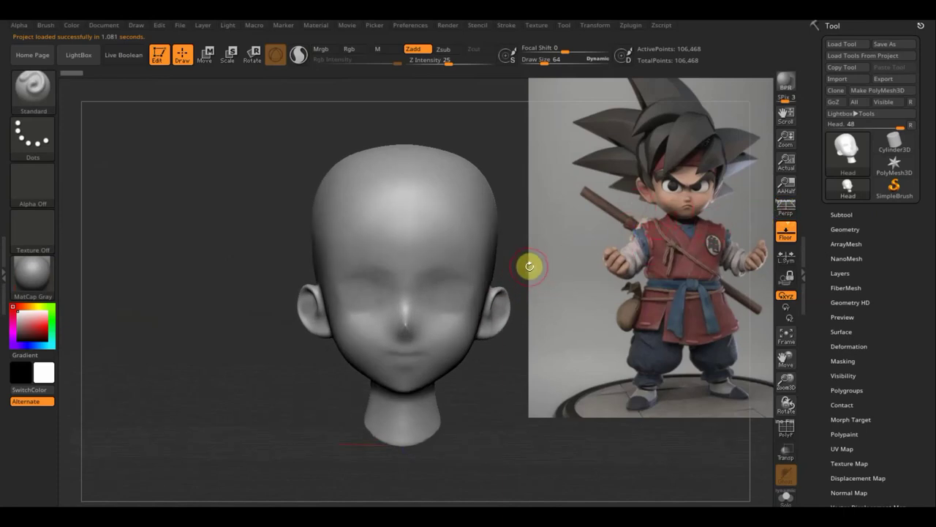
mouse_move(530, 265)
alt+mouse_down()
mouse_move(470, 223)
mouse_move(470, 242)
alt+mouse_up()
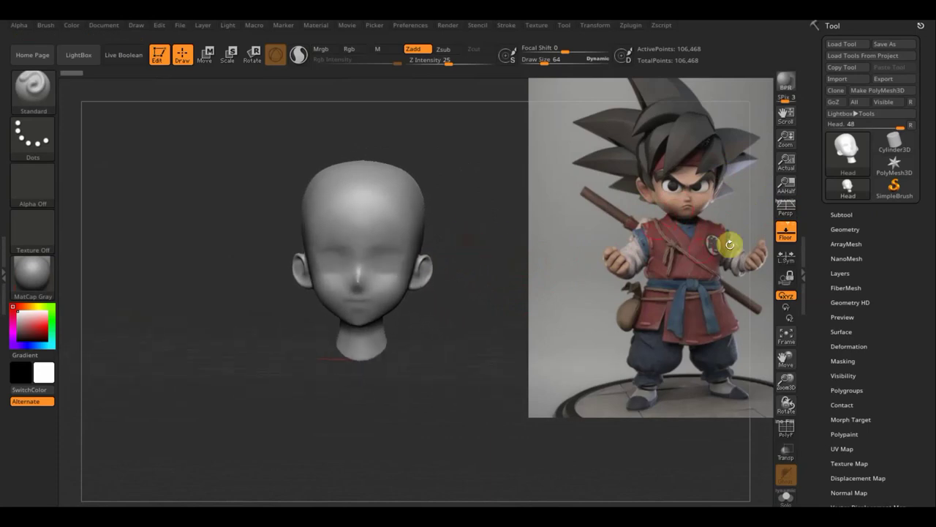
click(786, 231)
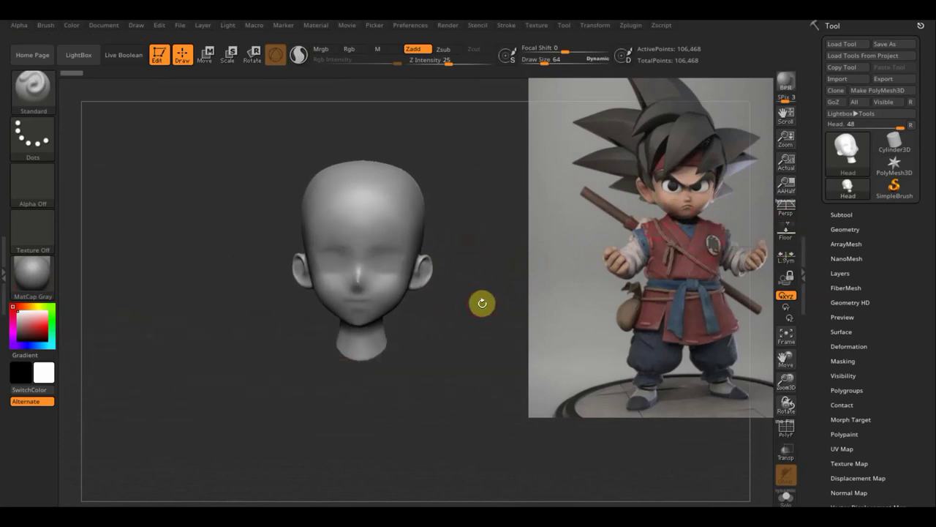
mouse_move(482, 303)
mouse_down()
mouse_move(489, 308)
mouse_move(481, 334)
mouse_move(476, 324)
mouse_move(493, 398)
mouse_move(485, 368)
mouse_move(484, 385)
mouse_up()
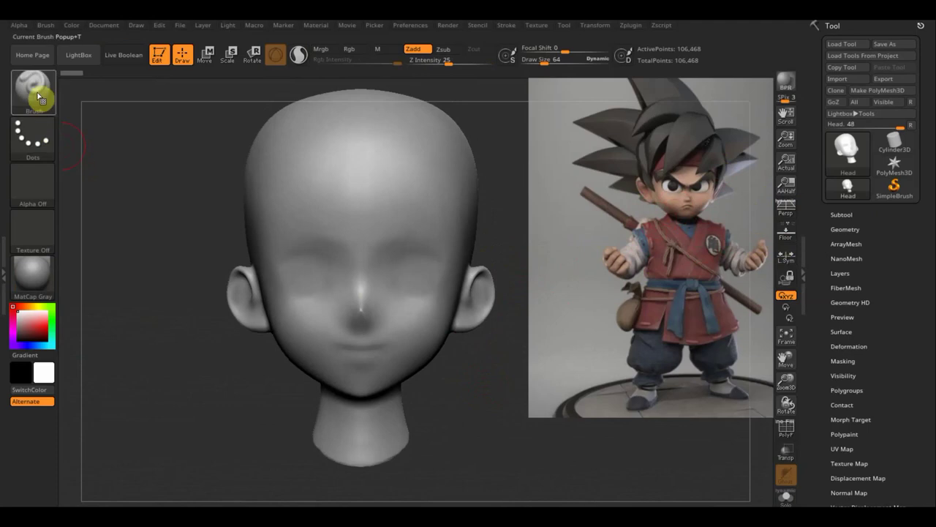
- Compare MatCap Red Wax, MatCap Sculpy and a metal matcap, settling on MatCap Red Wax
click(33, 283)
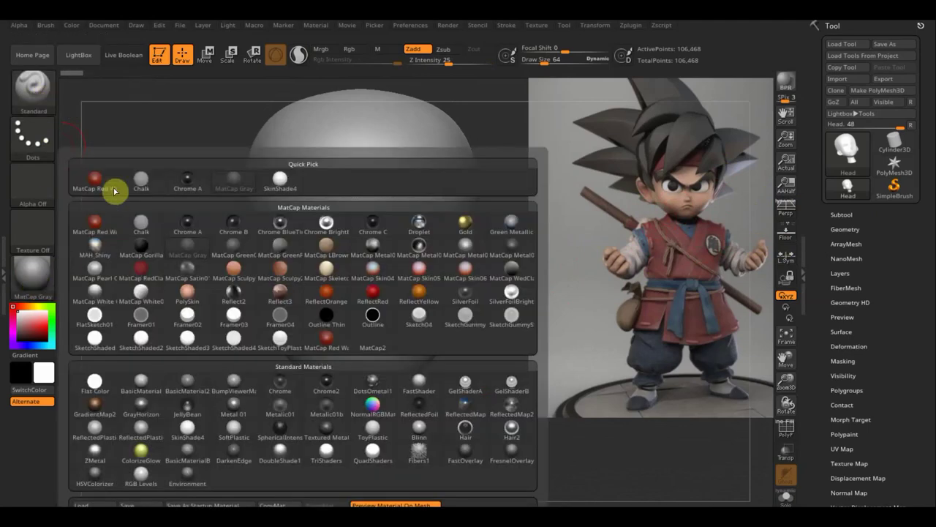
click(94, 186)
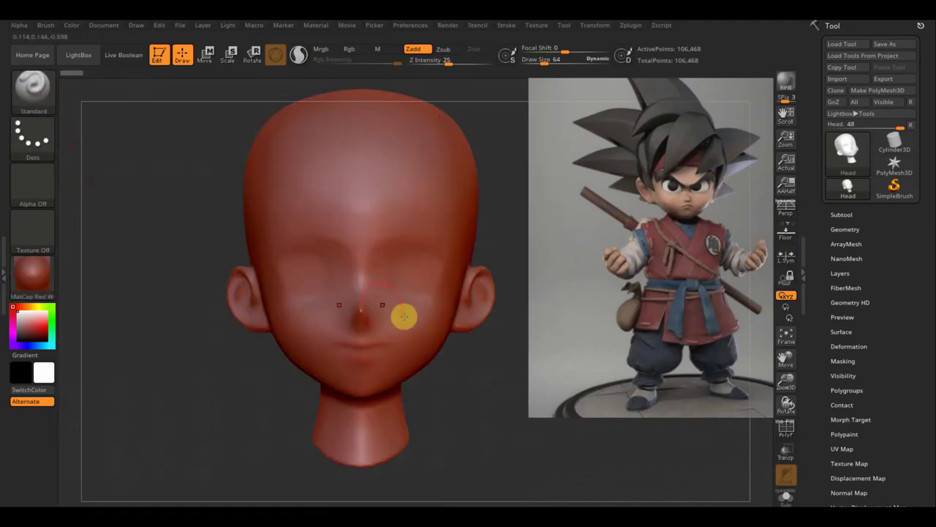
click(44, 280)
click(96, 222)
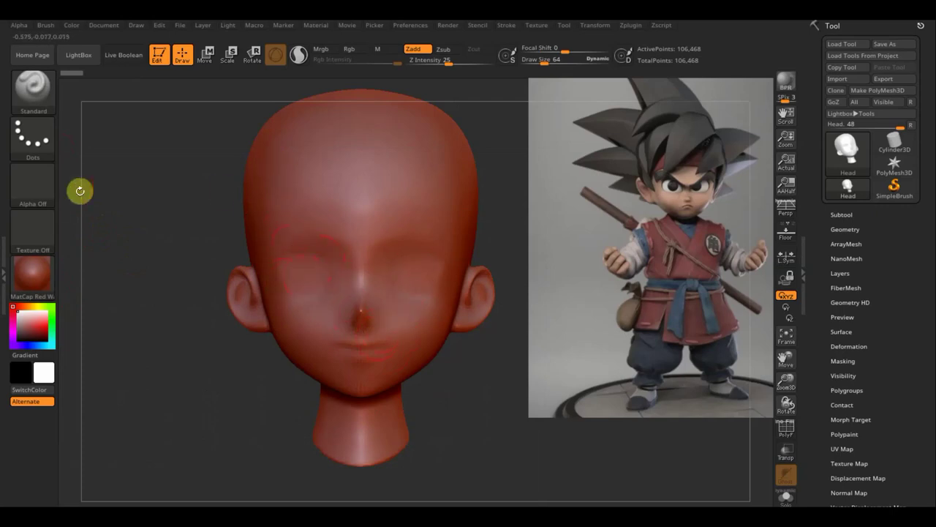
click(36, 271)
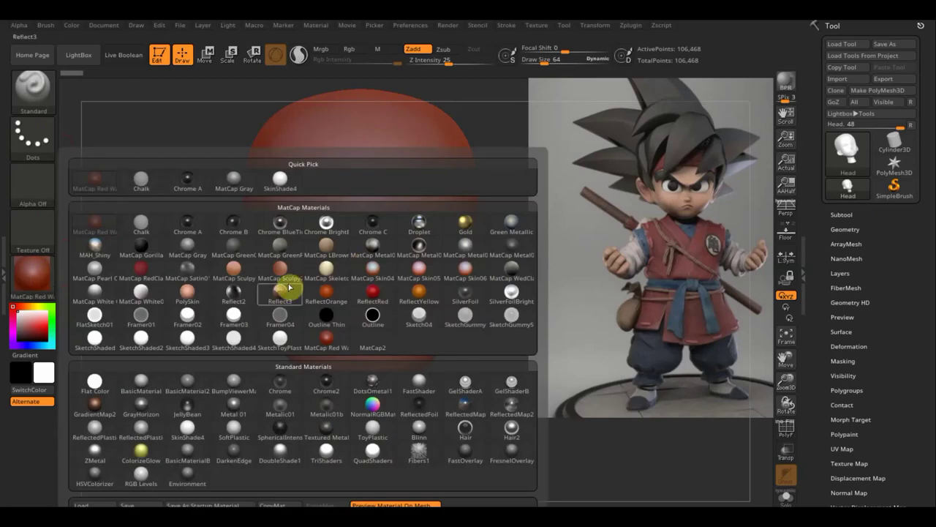
click(241, 271)
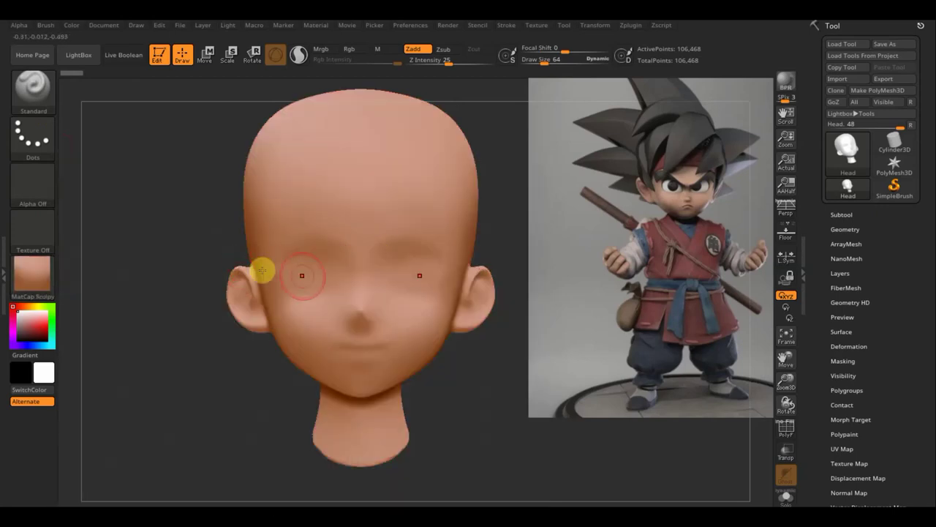
click(56, 275)
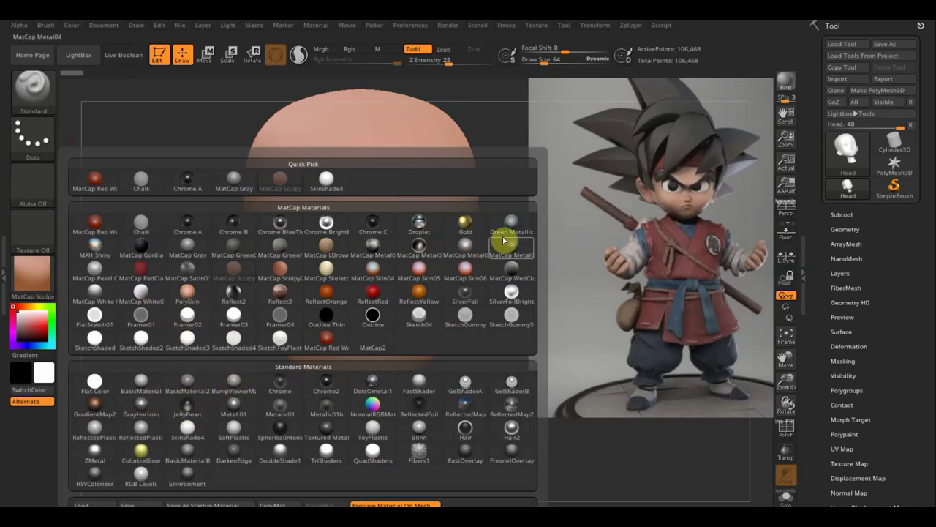
click(471, 250)
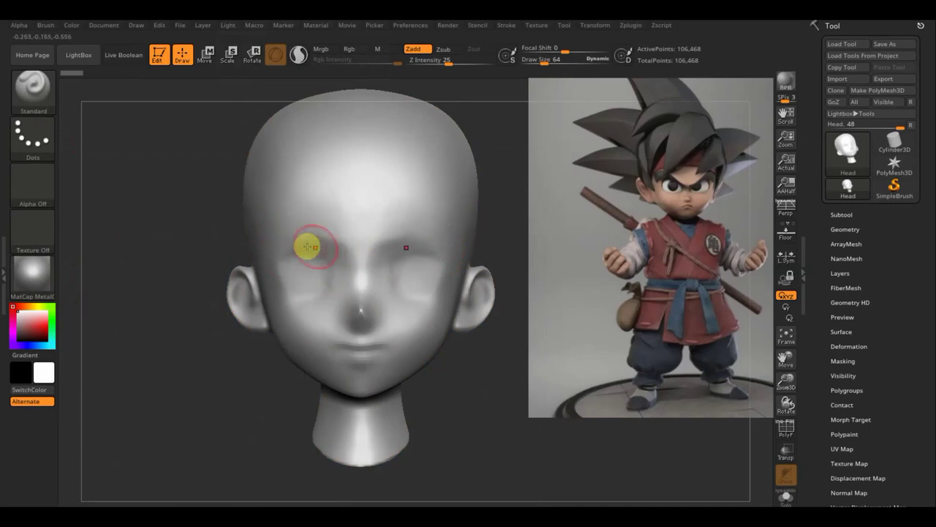
click(29, 278)
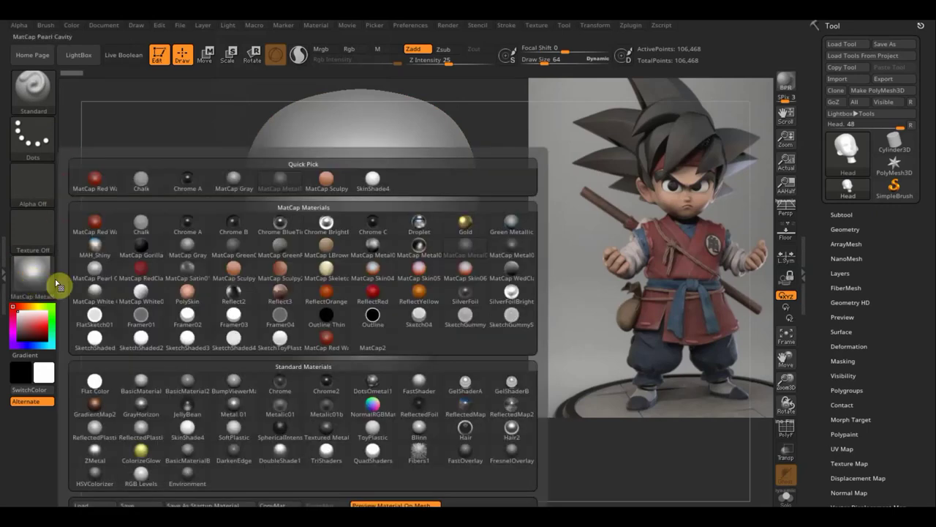
click(99, 212)
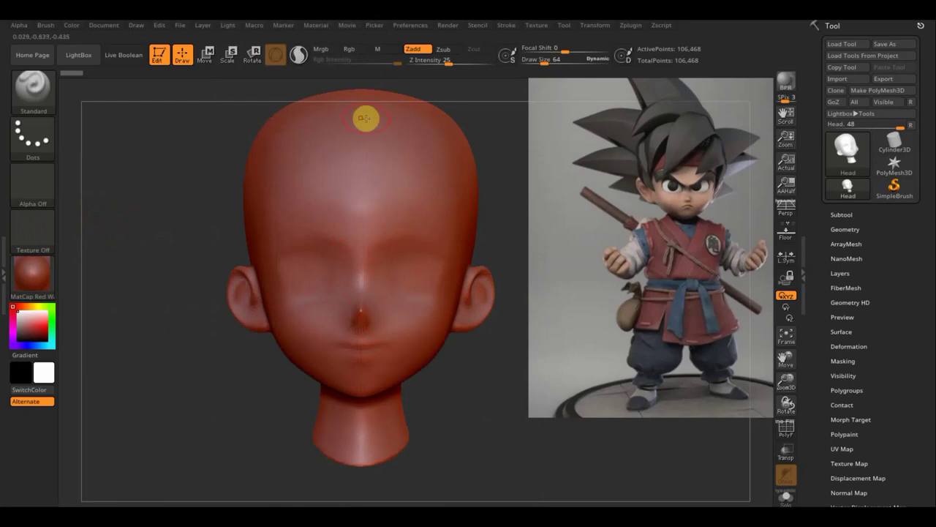
click(33, 91)
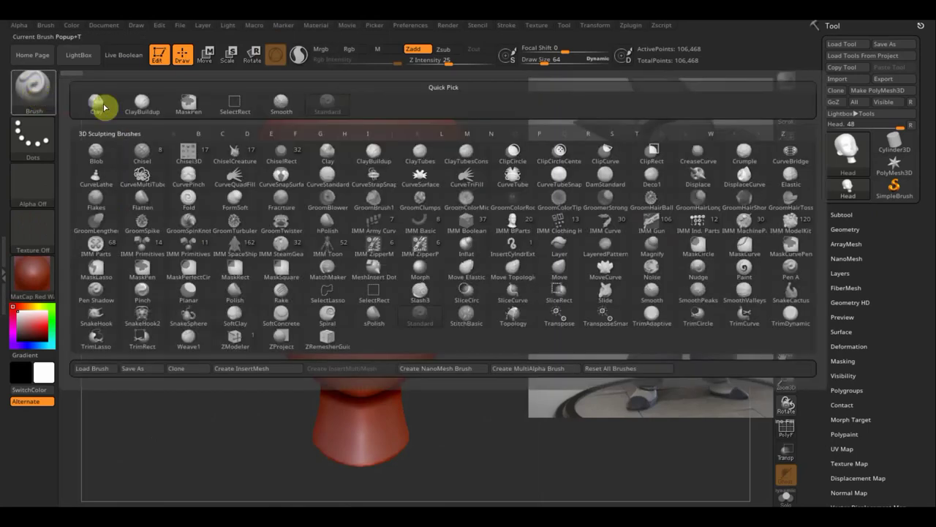
click(139, 100)
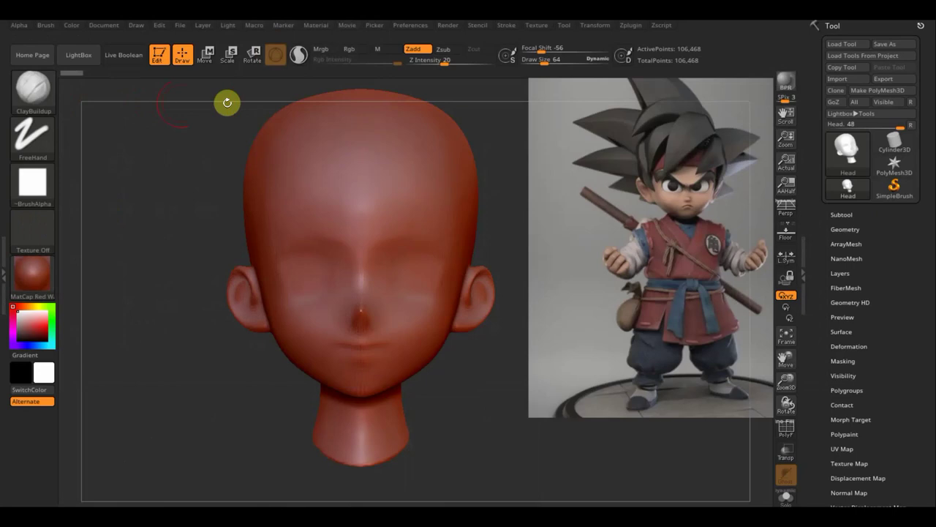
drag(446, 62, 430, 61)
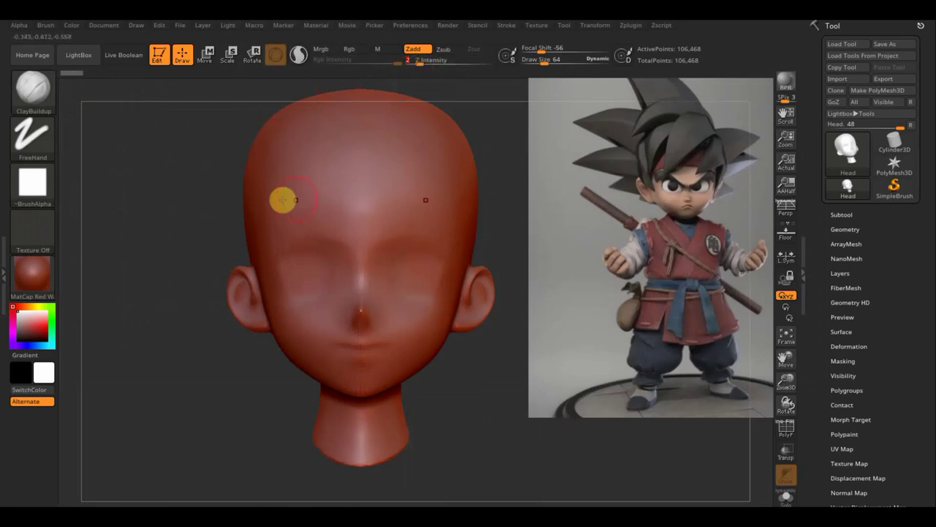
click(42, 88)
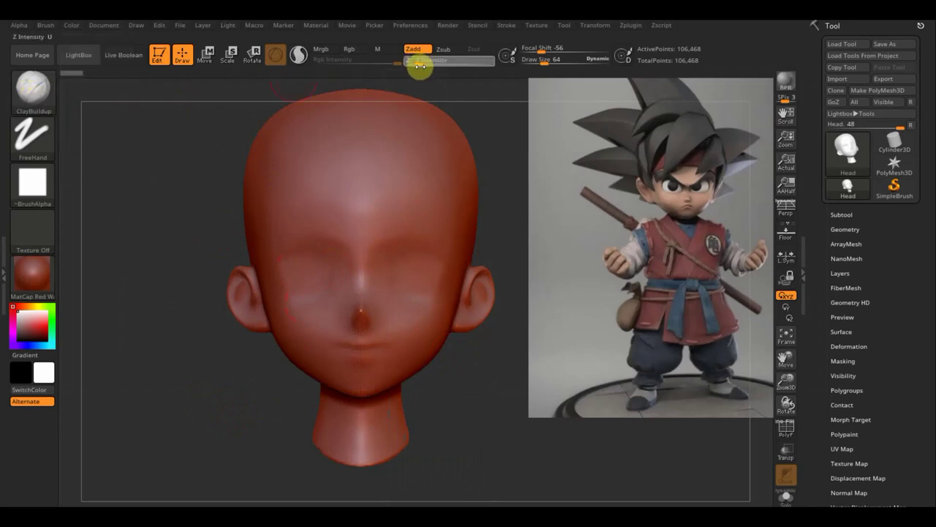
- Set Z Intensity to 2 and Draw Size to 42, then hide the reference image
key(Return)
click(554, 60)
text(140)
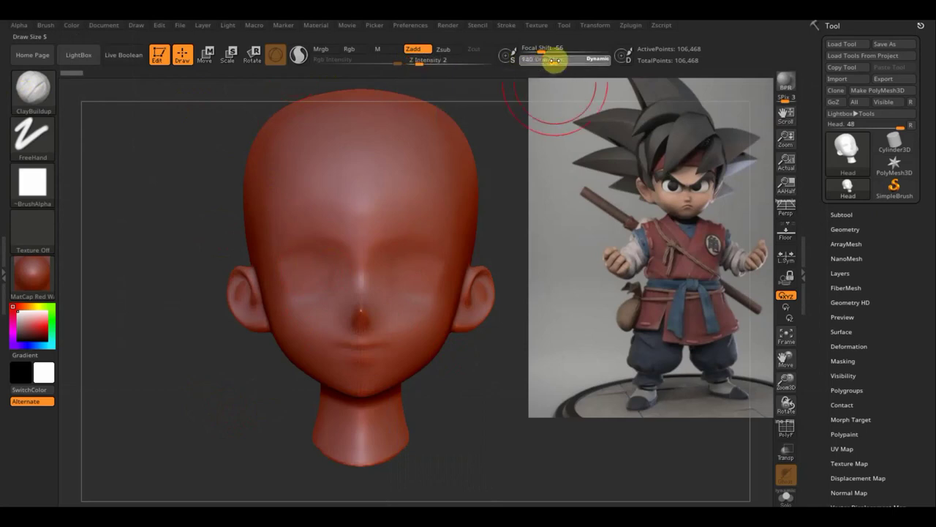
drag(555, 64, 518, 77)
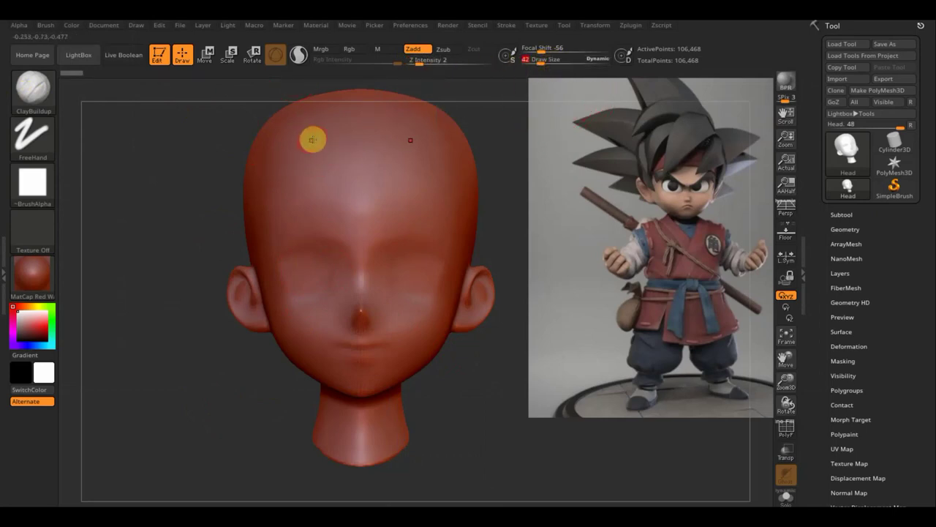
click(594, 183)
- Sculpt trial wrinkle strokes across the left forehead with ClayBuildup
mouse_move(341, 145)
mouse_down()
mouse_move(305, 176)
mouse_move(320, 141)
mouse_move(328, 149)
mouse_up()
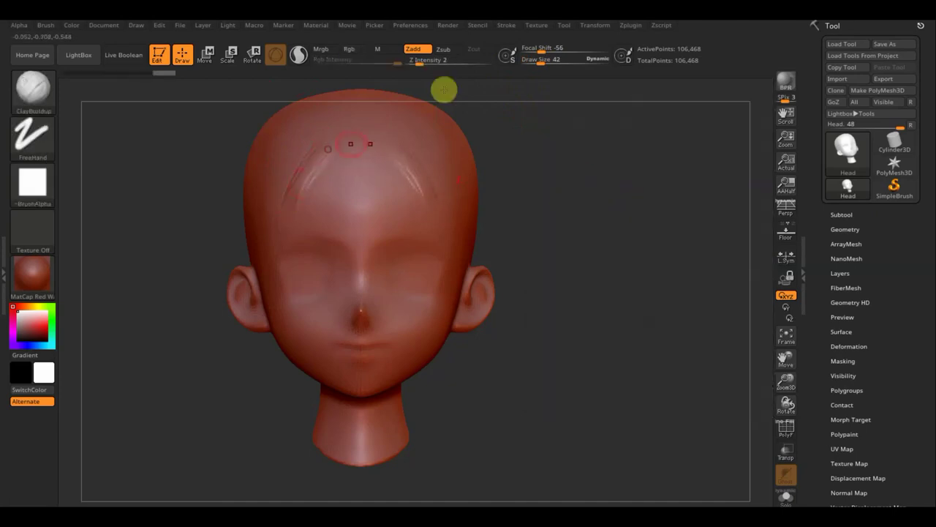
drag(540, 63, 552, 62)
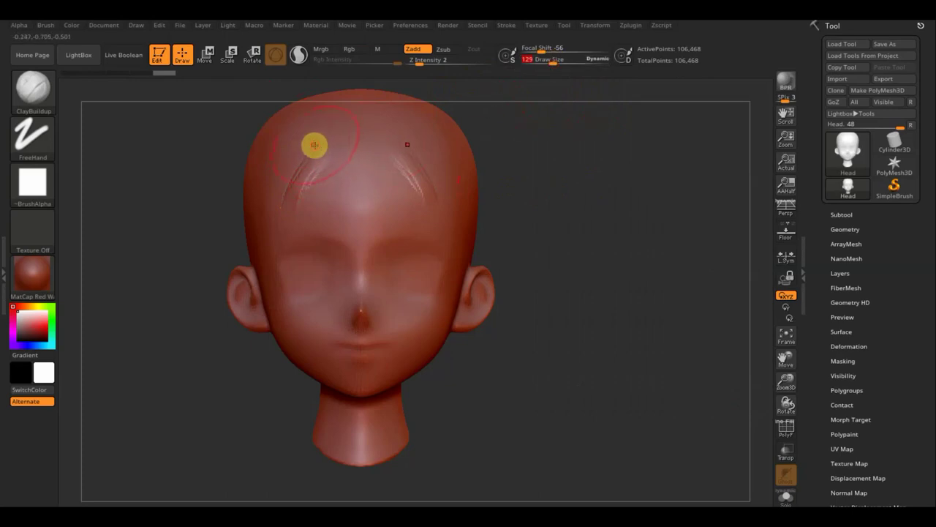
mouse_move(314, 145)
mouse_down()
mouse_move(330, 151)
mouse_move(321, 194)
mouse_move(302, 174)
mouse_move(326, 183)
mouse_up()
mouse_move(528, 202)
mouse_down()
mouse_move(499, 207)
mouse_move(522, 205)
mouse_up()
drag(76, 164, 168, 182)
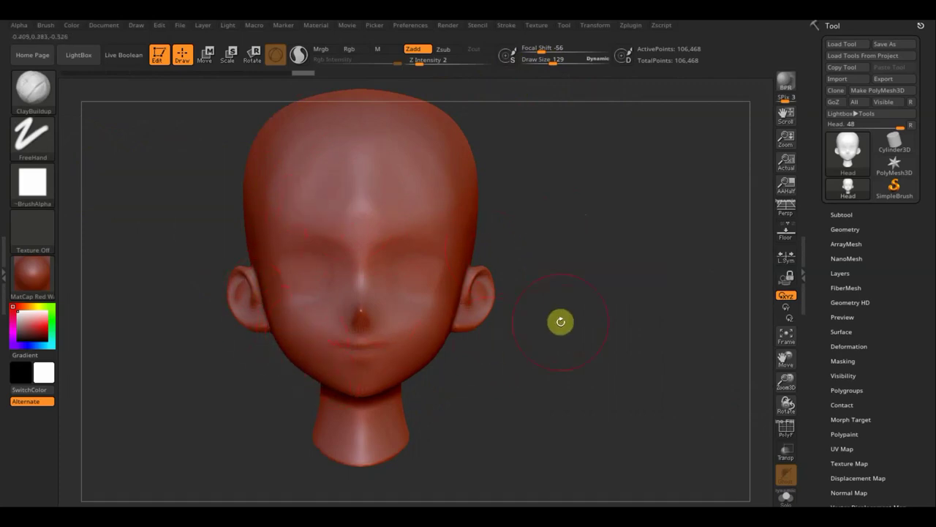
- Undo all the forehead wrinkle strokes and bring up the Brush palette
key(ctrl+shift+z)
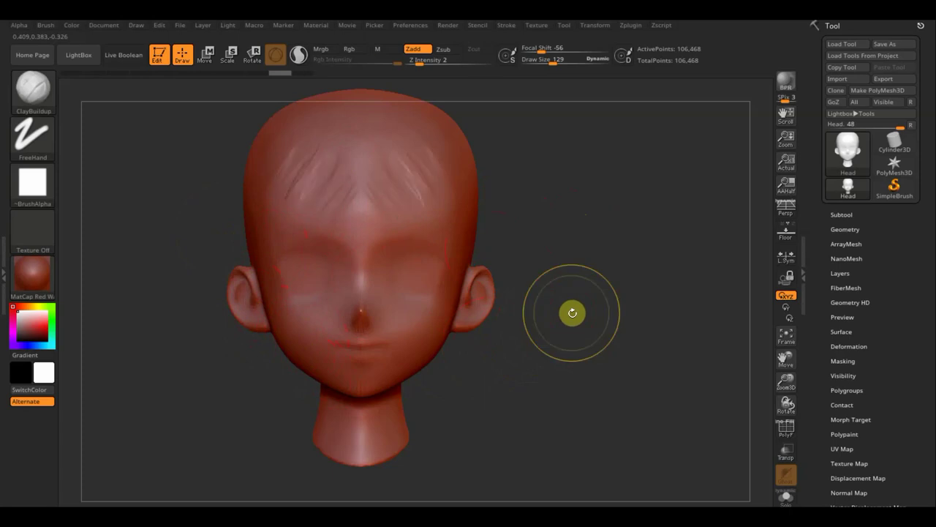
key(ctrl+z)
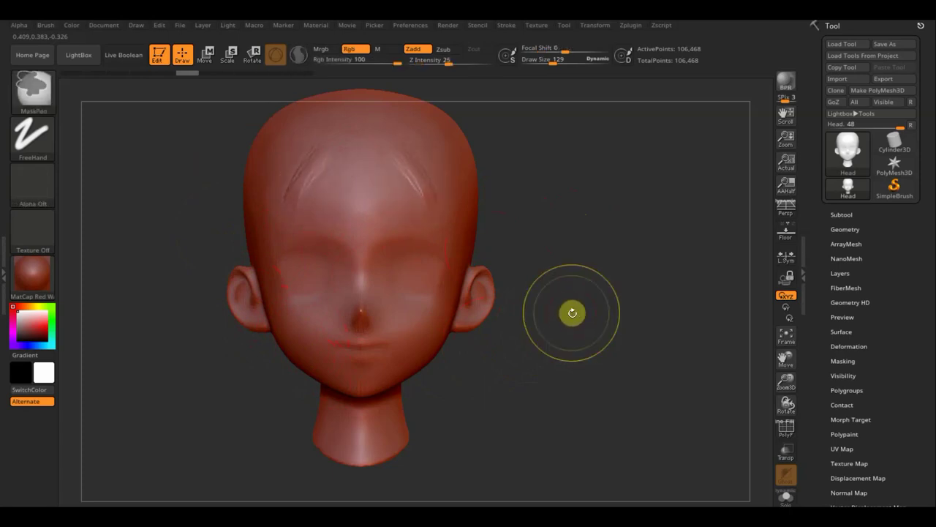
key(ctrl+z)
key(ctrl+z)
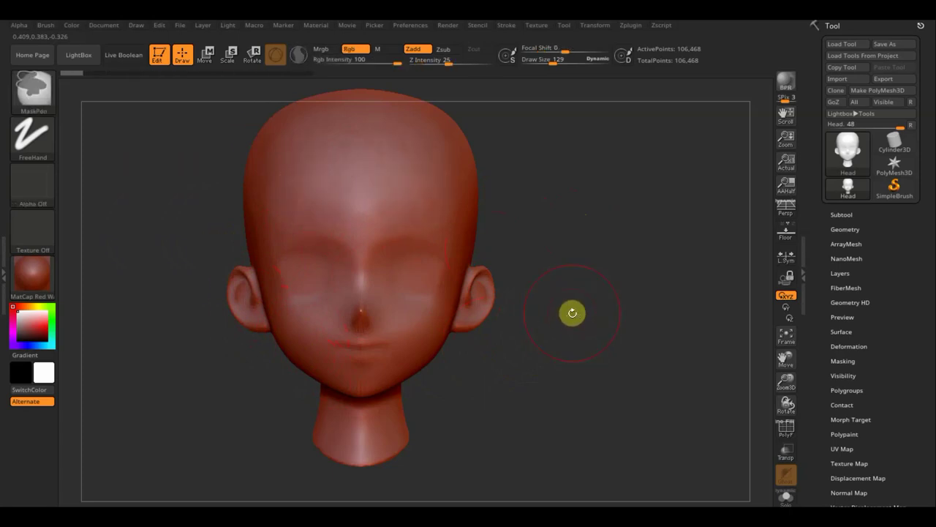
key(ctrl+z)
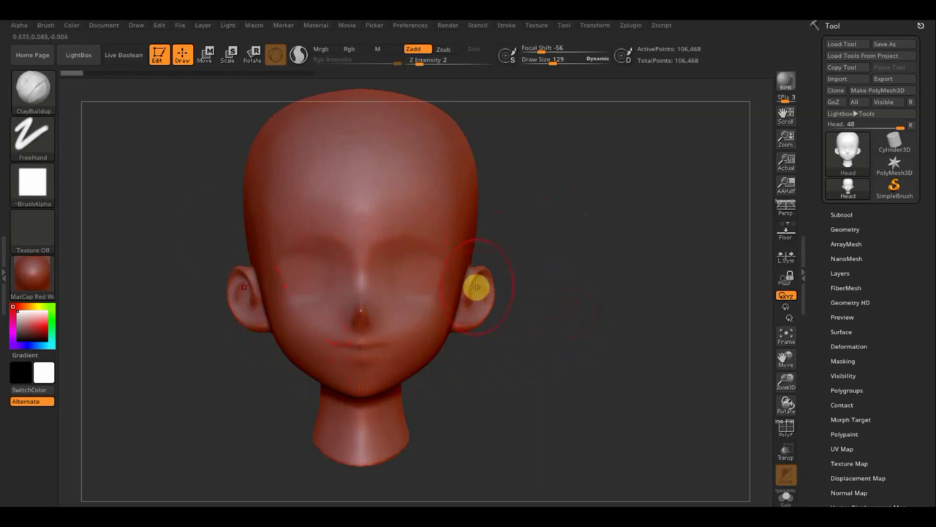
click(35, 97)
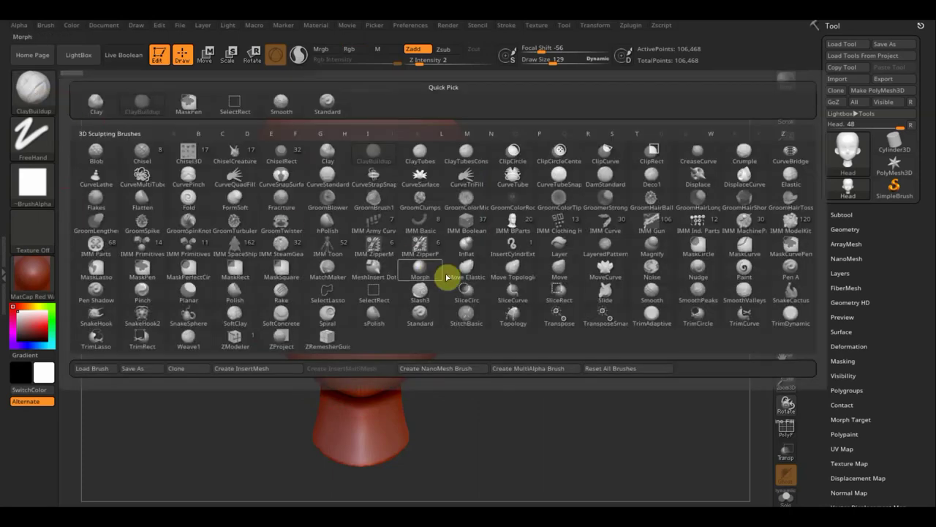
- Drag both ears outward with Move Topological under X symmetry, then reselect ClayBuildup
click(513, 268)
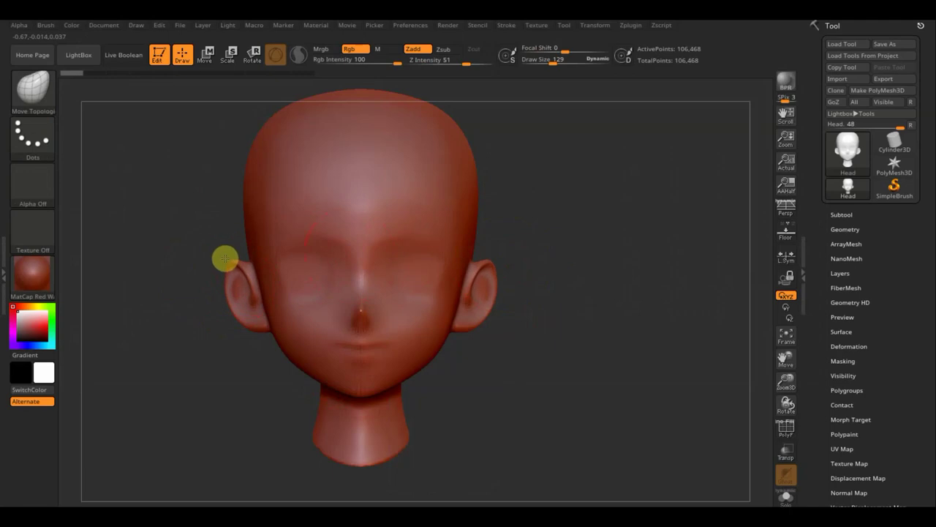
drag(224, 286, 213, 290)
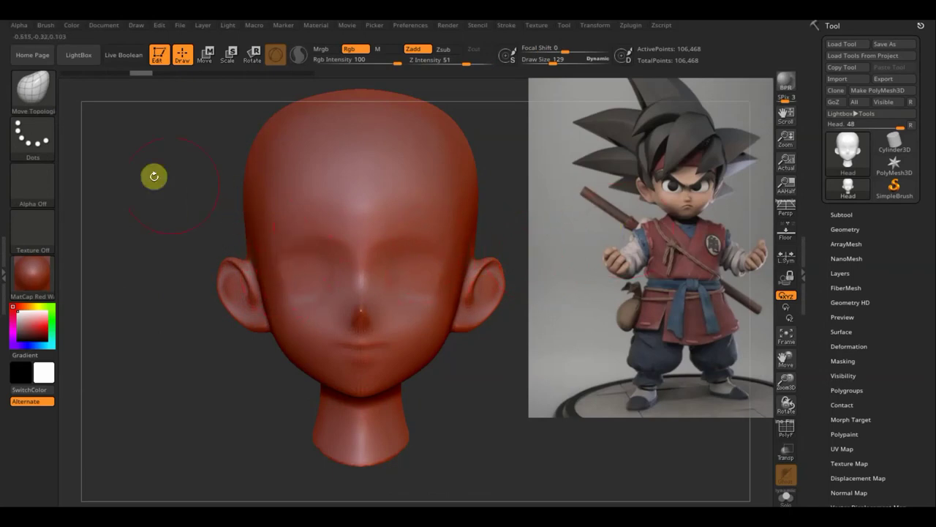
click(33, 89)
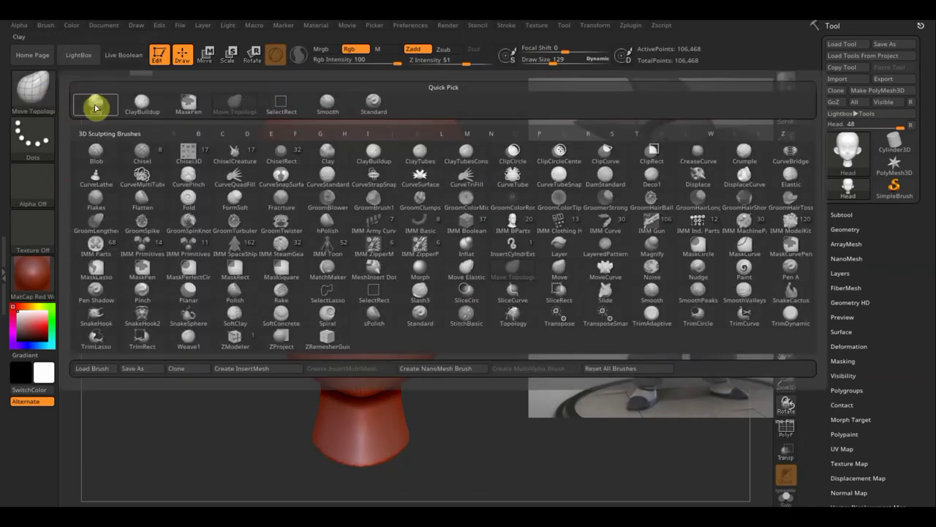
click(140, 104)
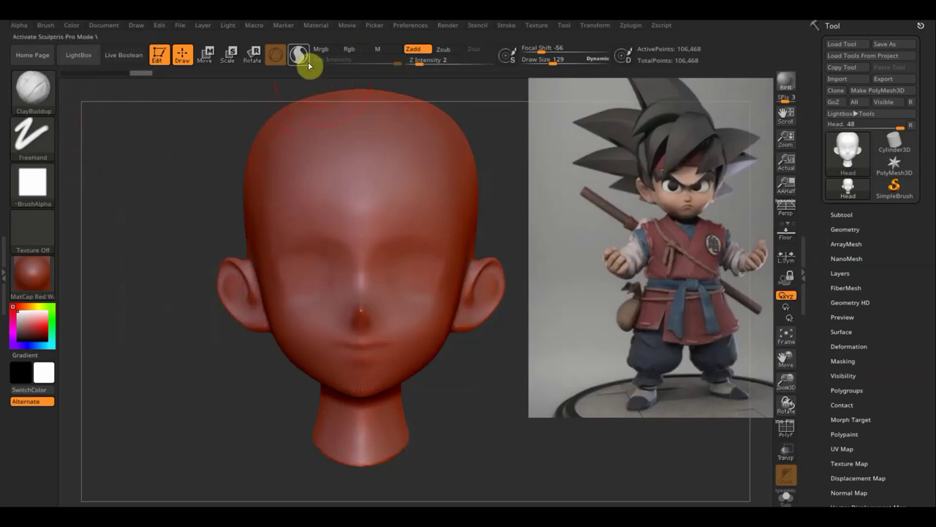
- Lower Draw Size and sculpt furrowed brow ridges above both eyes, redoing one stroke
drag(551, 64, 546, 62)
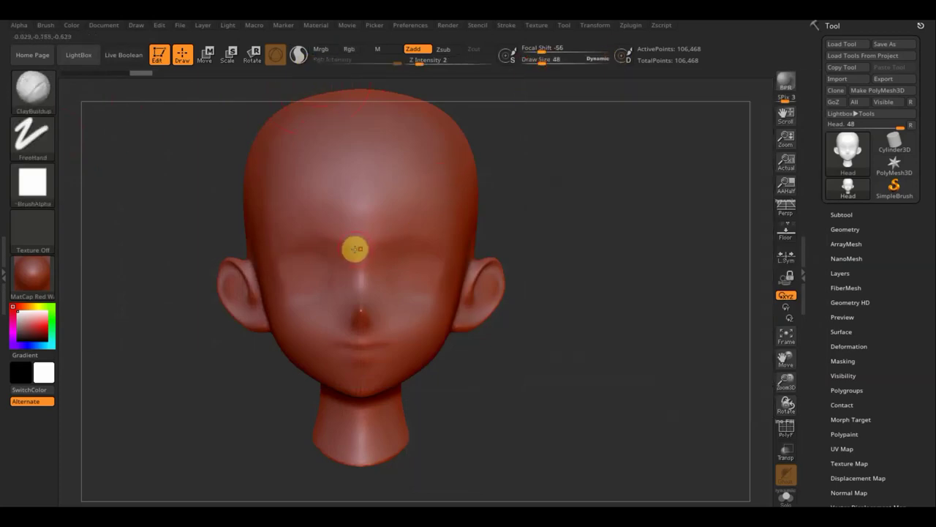
drag(338, 261, 280, 226)
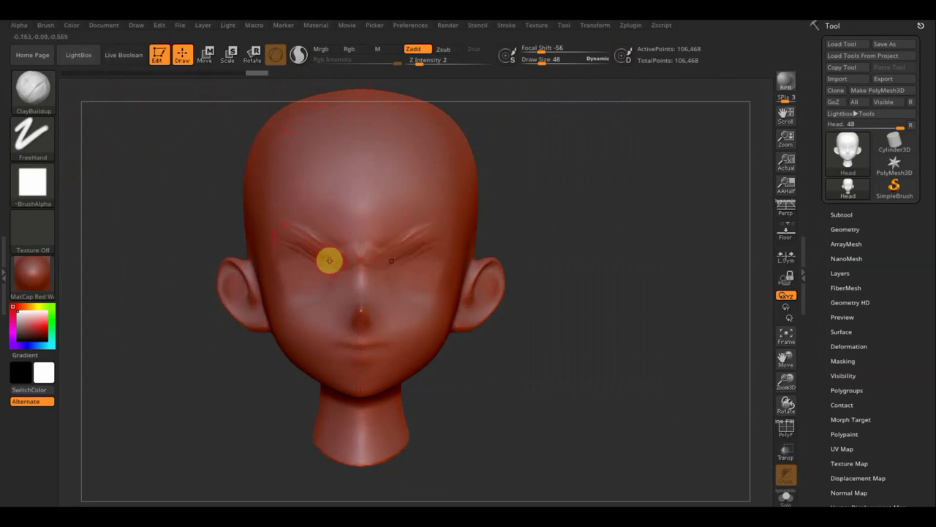
mouse_move(327, 258)
mouse_down()
mouse_move(356, 238)
mouse_move(305, 245)
mouse_move(340, 240)
mouse_move(311, 237)
mouse_move(349, 227)
mouse_up()
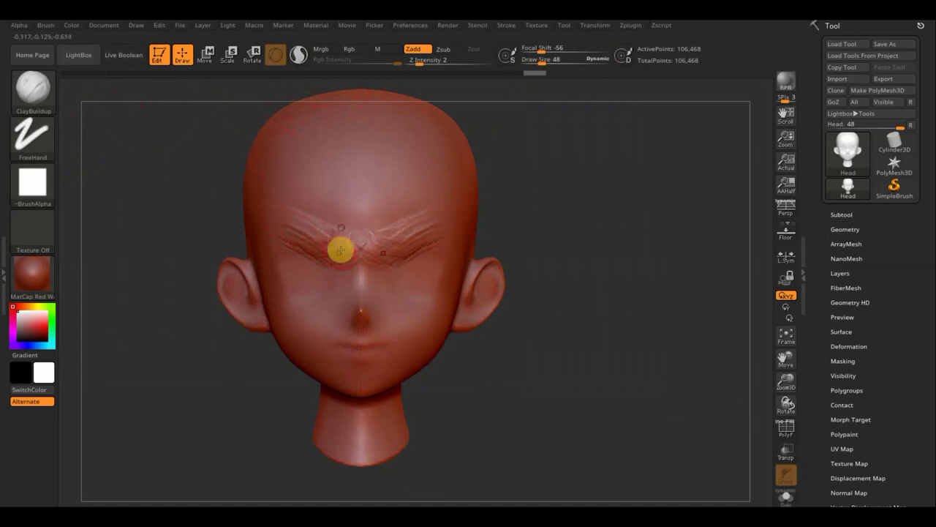
key(ctrl+z)
key(ctrl+z)
key(ctrl+z)
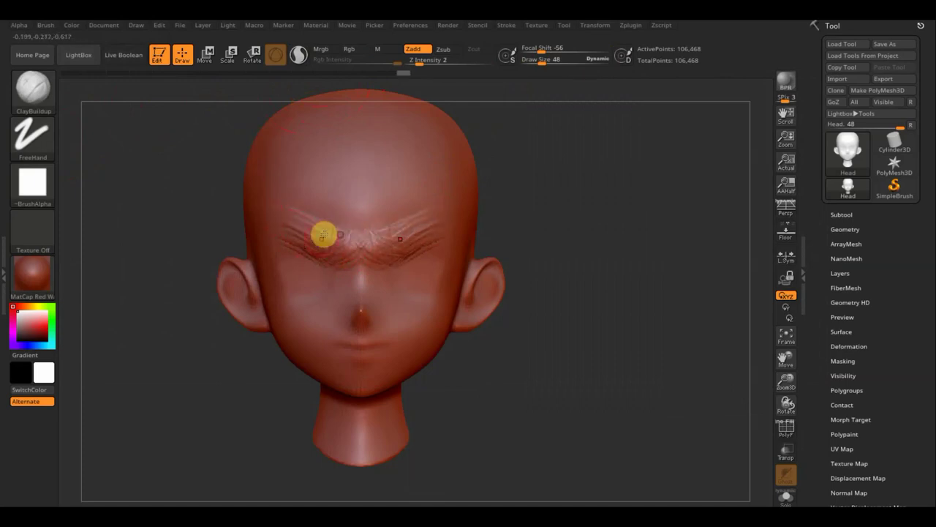
mouse_move(294, 225)
mouse_down()
mouse_move(263, 226)
mouse_move(344, 230)
mouse_up()
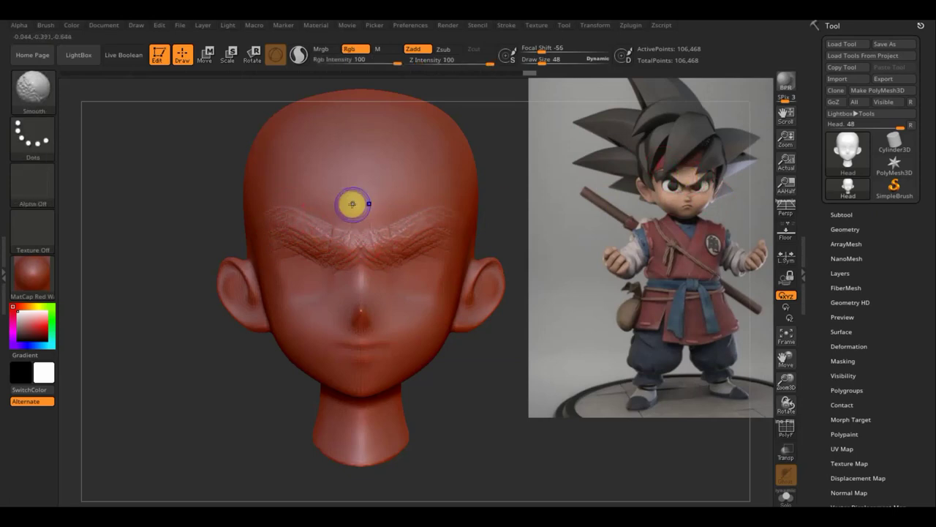
- Build up the brow between the eyes and smooth its centre
click(323, 224)
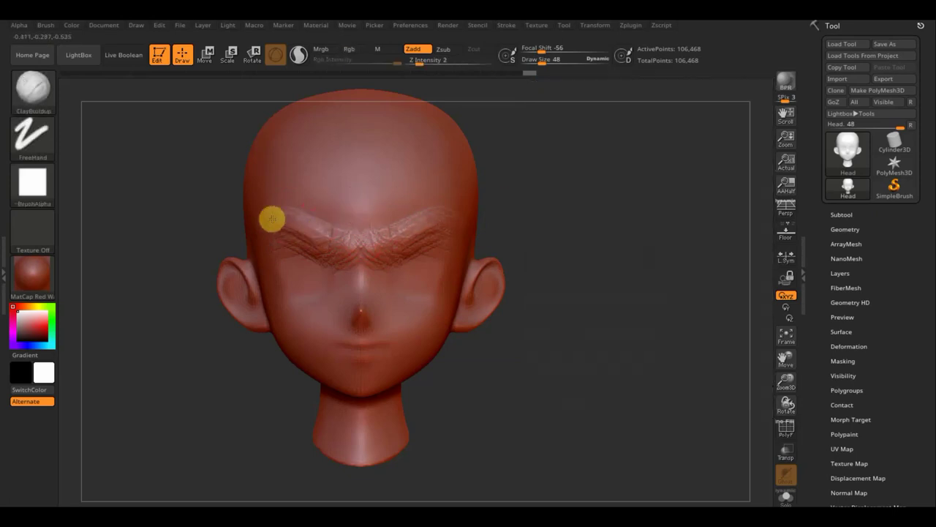
mouse_move(326, 244)
mouse_down()
mouse_move(354, 235)
mouse_move(330, 257)
mouse_up()
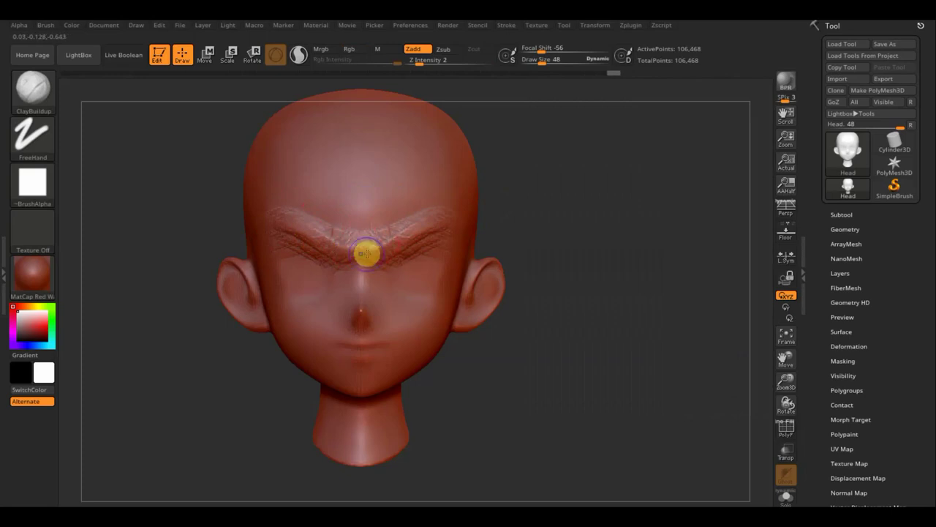
key(alt+Tab)
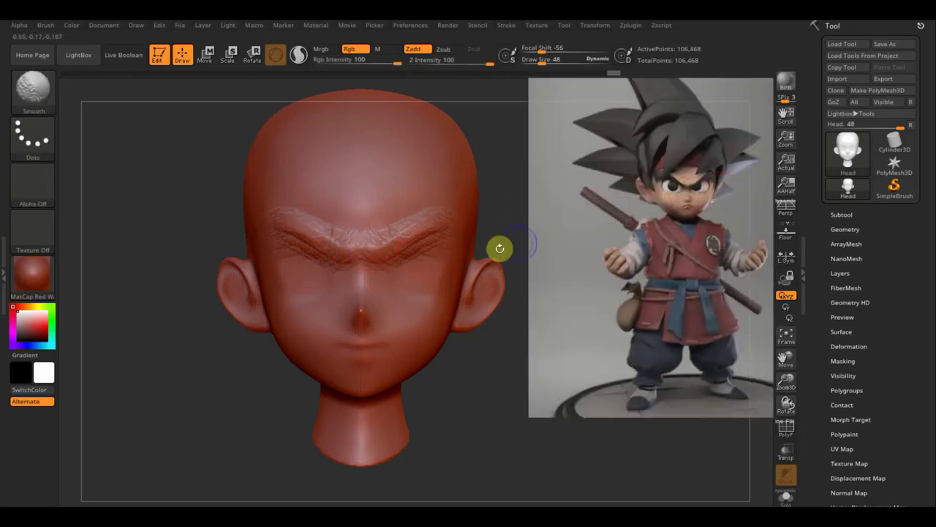
key(alt+Tab)
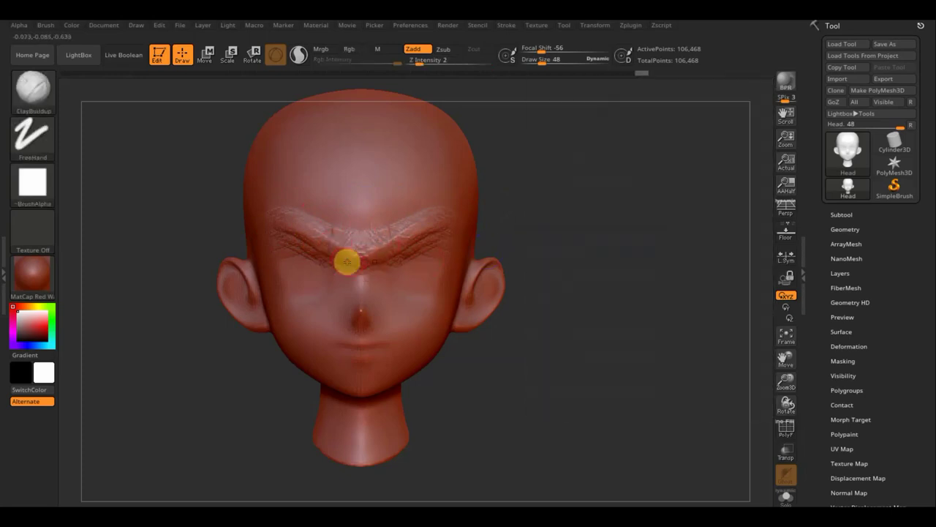
mouse_move(353, 253)
shift+mouse_down()
mouse_move(384, 234)
mouse_move(297, 223)
mouse_move(319, 224)
mouse_move(339, 259)
mouse_move(314, 261)
mouse_move(314, 246)
mouse_move(383, 270)
mouse_move(363, 264)
shift+mouse_up()
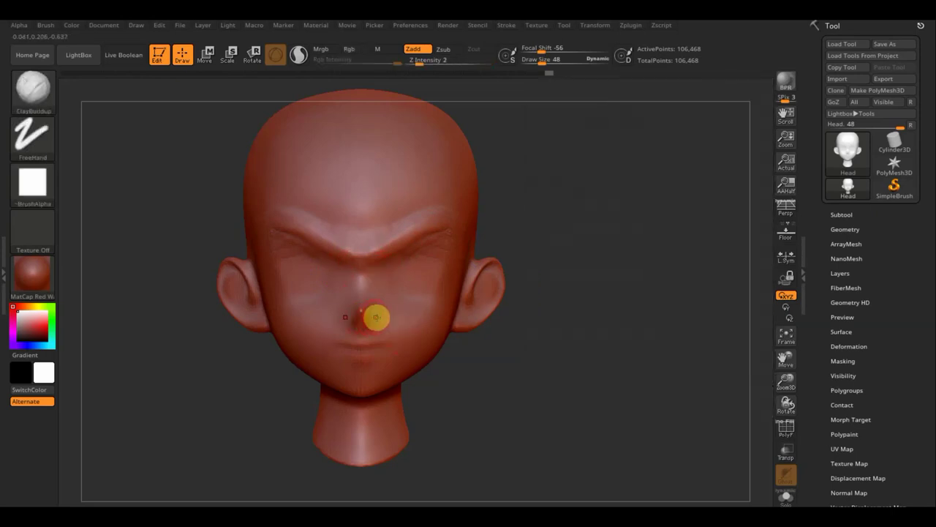
- Orbit the head, snapping between side profile and front views to inspect the mouth
drag(539, 337, 426, 319)
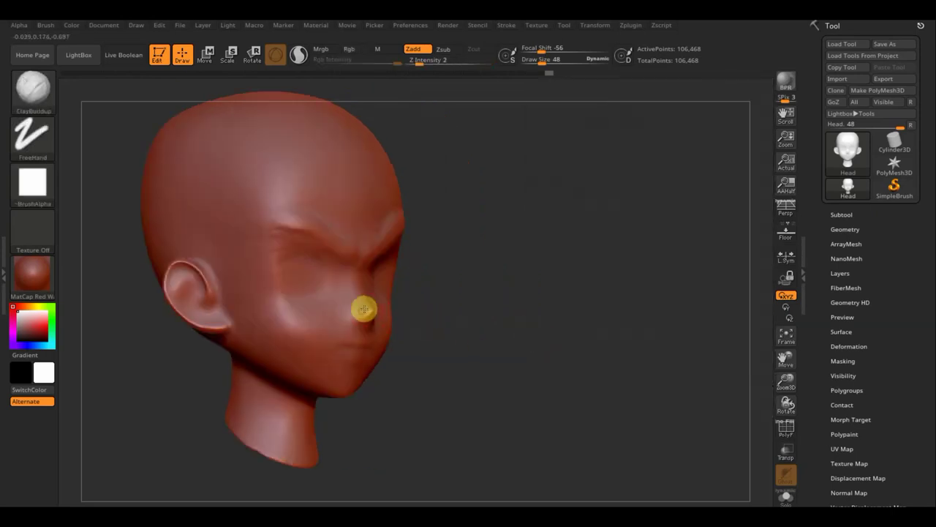
mouse_move(357, 318)
mouse_down()
mouse_move(431, 326)
mouse_move(354, 326)
mouse_up()
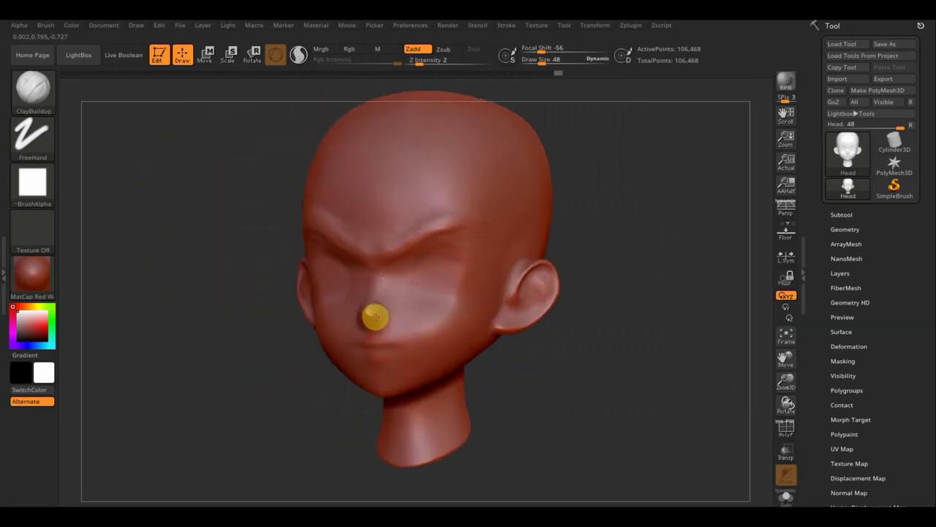
key(shift)
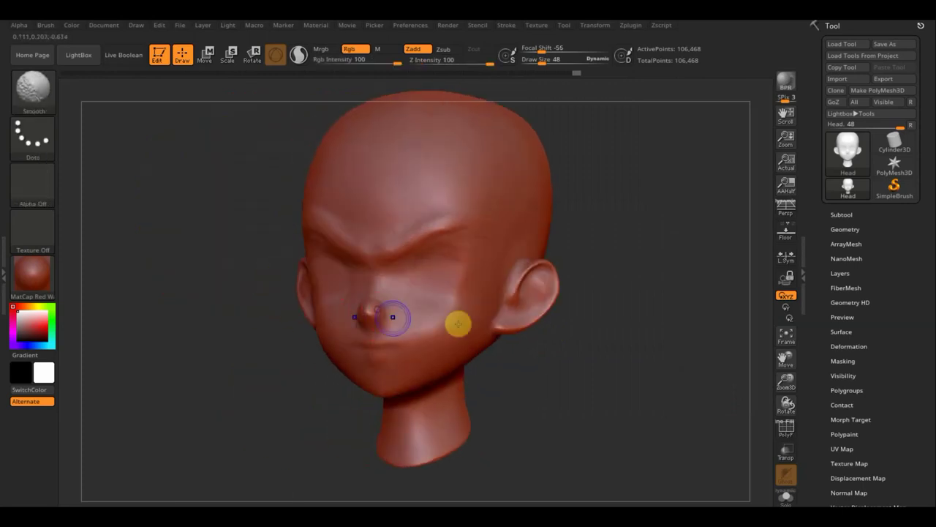
mouse_move(458, 321)
shift+mouse_down()
mouse_move(578, 378)
mouse_move(446, 338)
shift+mouse_up()
drag(532, 372, 436, 344)
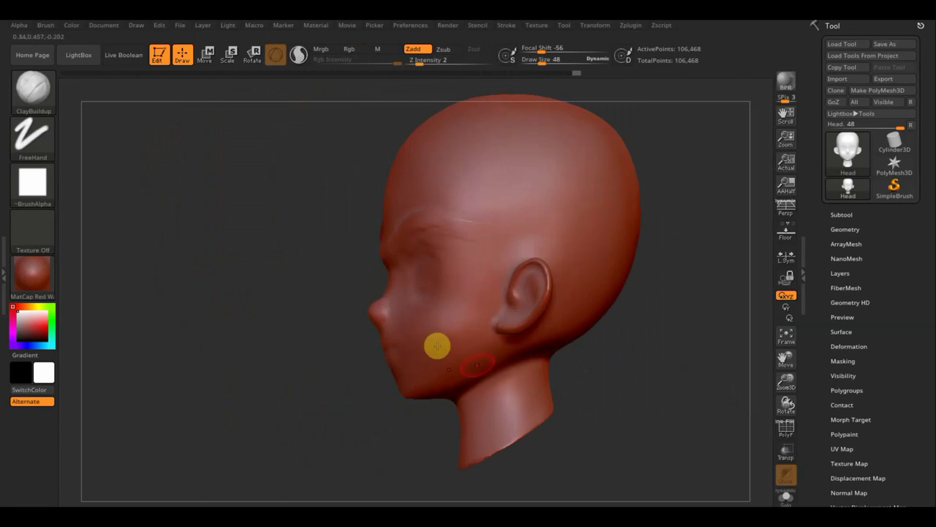
key(shift)
mouse_move(539, 387)
mouse_down()
mouse_move(633, 398)
mouse_move(633, 389)
mouse_move(611, 389)
mouse_up()
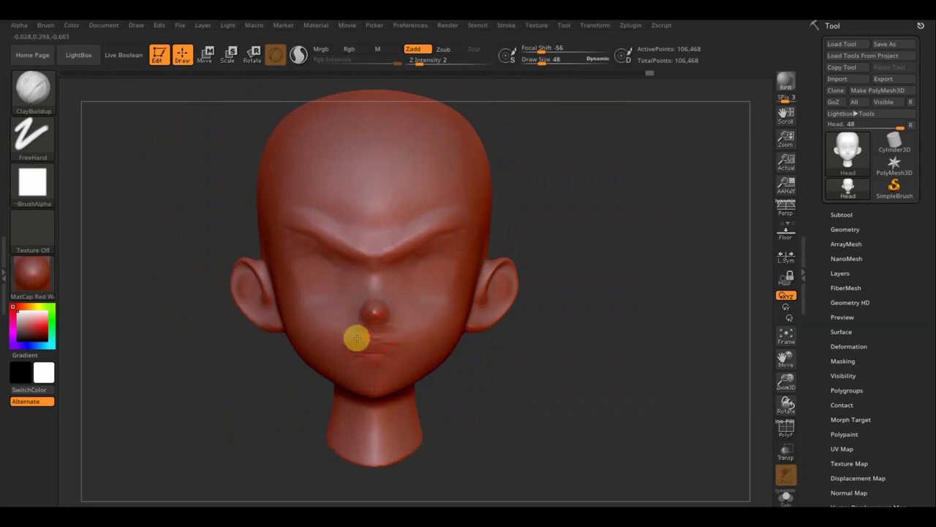
- Smooth the pursed lips with Shift held, then return to a straight front view
mouse_move(494, 382)
mouse_down()
mouse_move(531, 382)
mouse_move(458, 362)
mouse_up()
drag(368, 347, 378, 370)
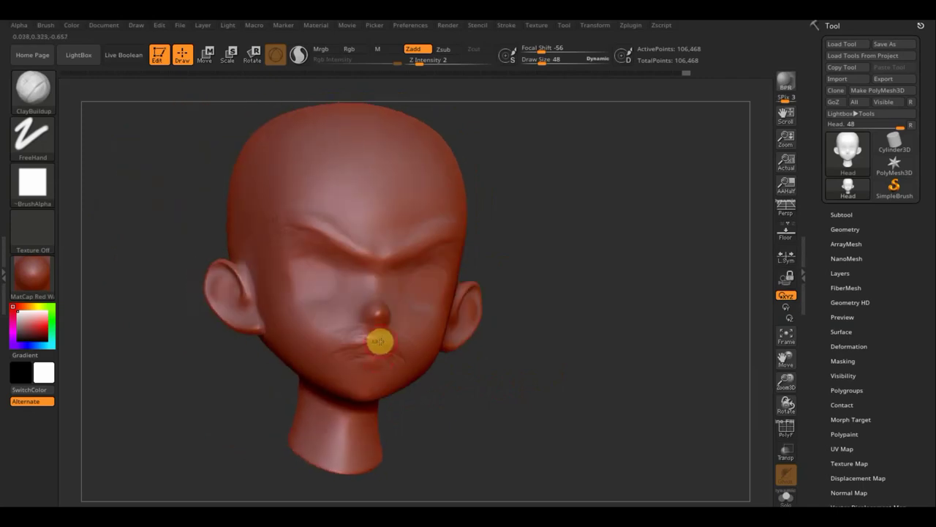
drag(486, 375, 483, 386)
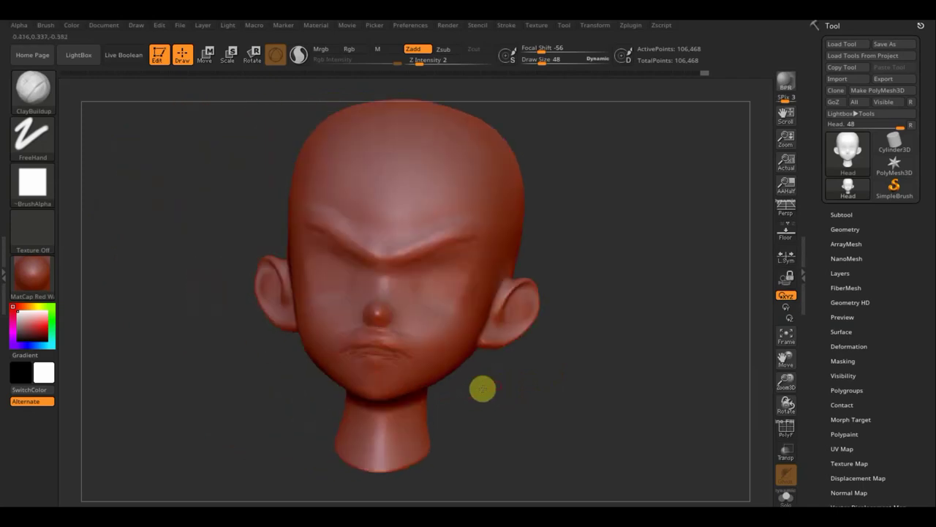
key(shift)
mouse_move(391, 329)
shift+mouse_down()
mouse_move(352, 334)
mouse_move(351, 355)
shift+mouse_up()
shift+drag(420, 384, 578, 405)
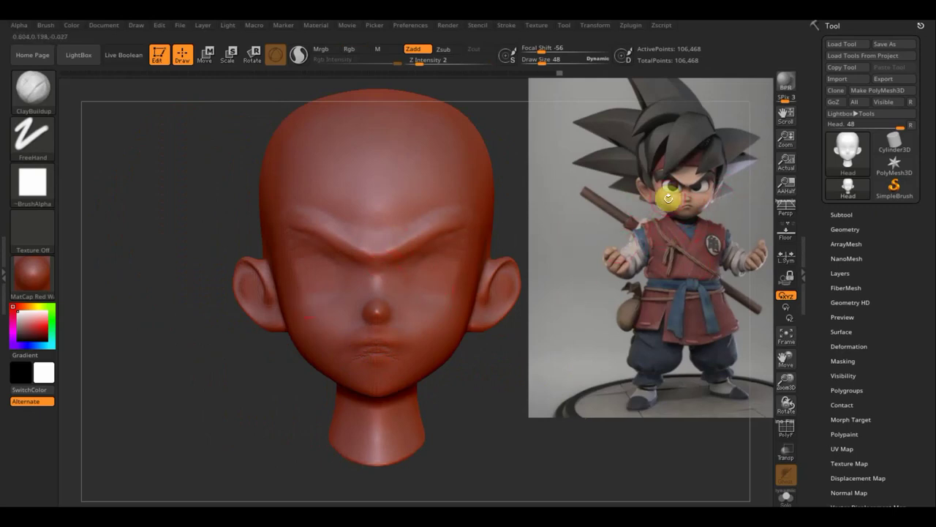
- Hide the reference, turn to a three-quarter view, and raise Draw Size to 86
key(shift+z)
drag(495, 370, 525, 366)
click(547, 62)
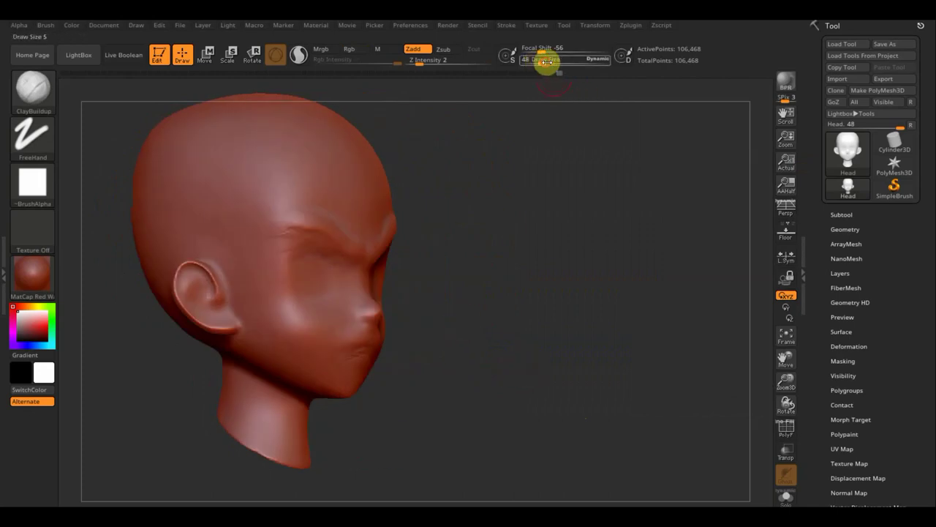
drag(549, 65, 557, 65)
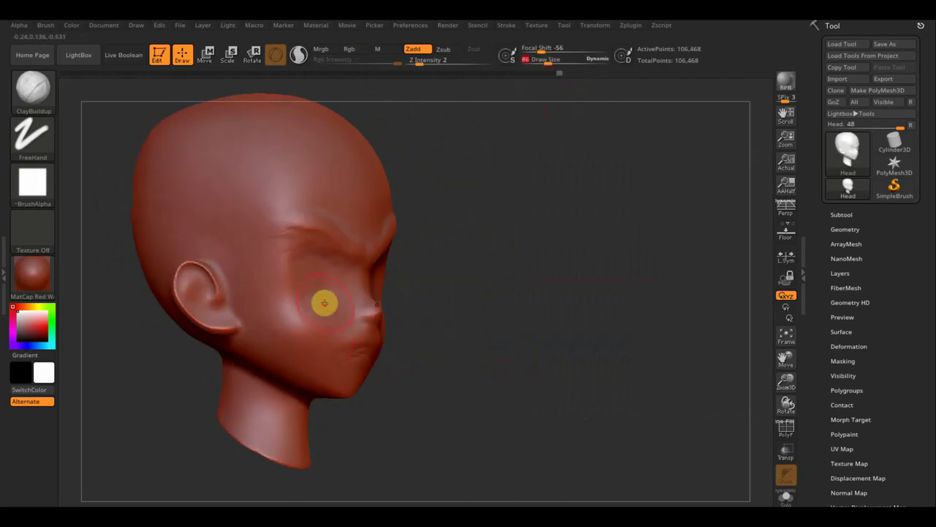
- Build up clay volume on the cheek and smooth it
drag(330, 302, 317, 319)
mouse_move(270, 293)
mouse_down()
mouse_move(311, 315)
mouse_move(280, 325)
mouse_up()
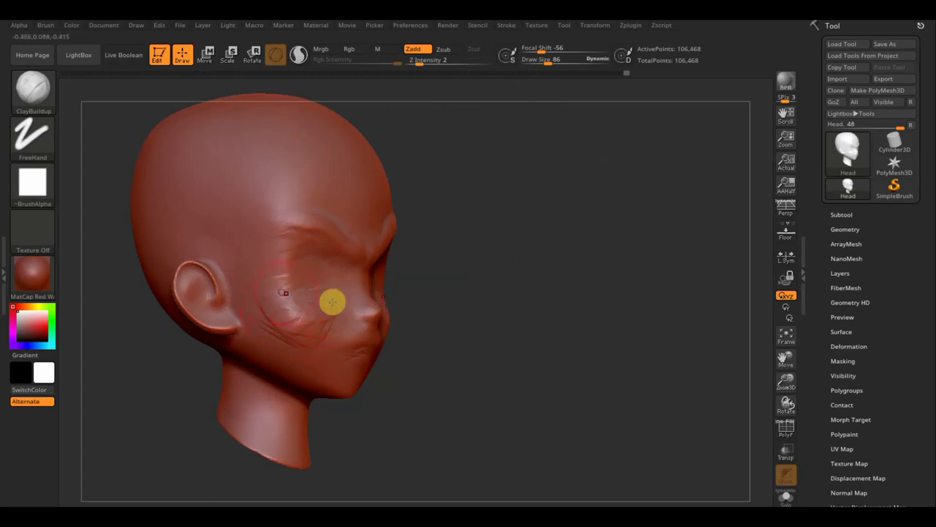
drag(510, 291, 470, 295)
drag(554, 389, 600, 389)
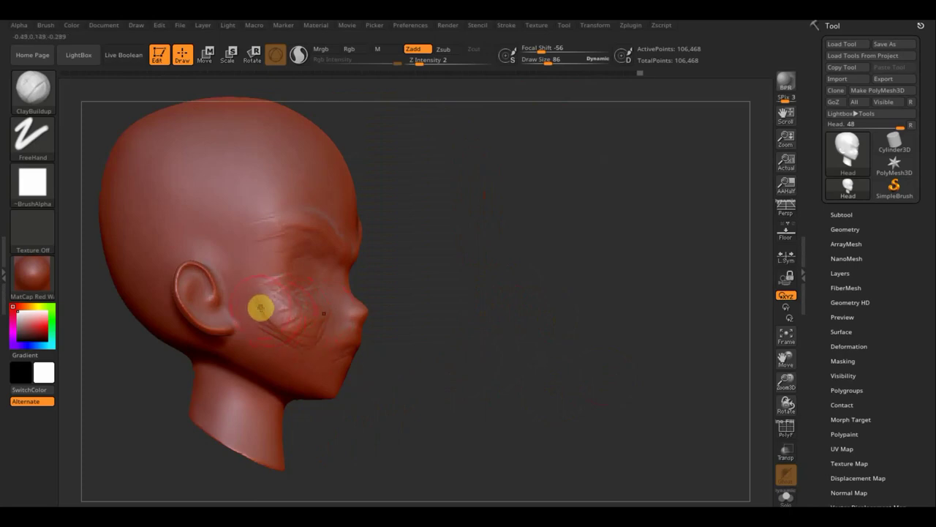
mouse_move(286, 325)
mouse_down()
mouse_move(305, 340)
mouse_move(296, 300)
mouse_move(322, 291)
mouse_move(332, 297)
mouse_move(305, 324)
mouse_move(314, 313)
mouse_move(278, 299)
mouse_move(282, 326)
mouse_move(313, 318)
mouse_move(305, 329)
mouse_up()
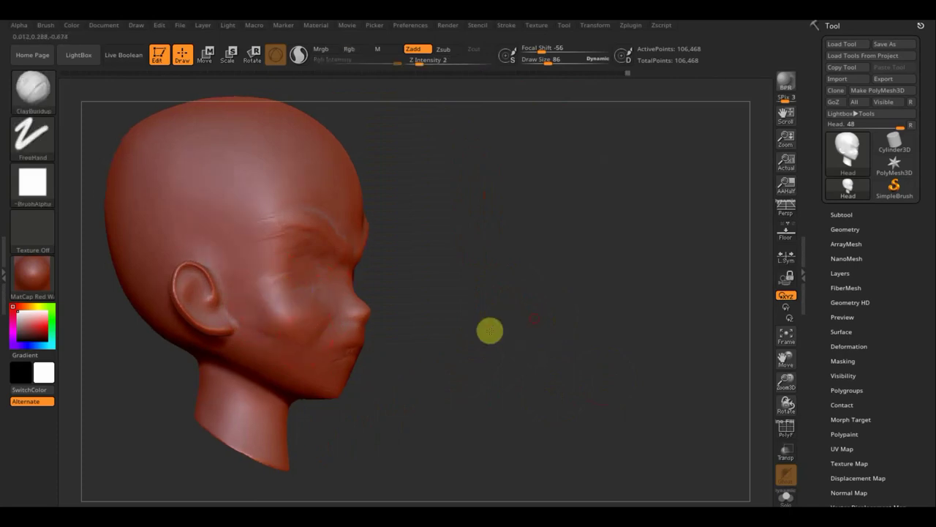
drag(487, 330, 475, 320)
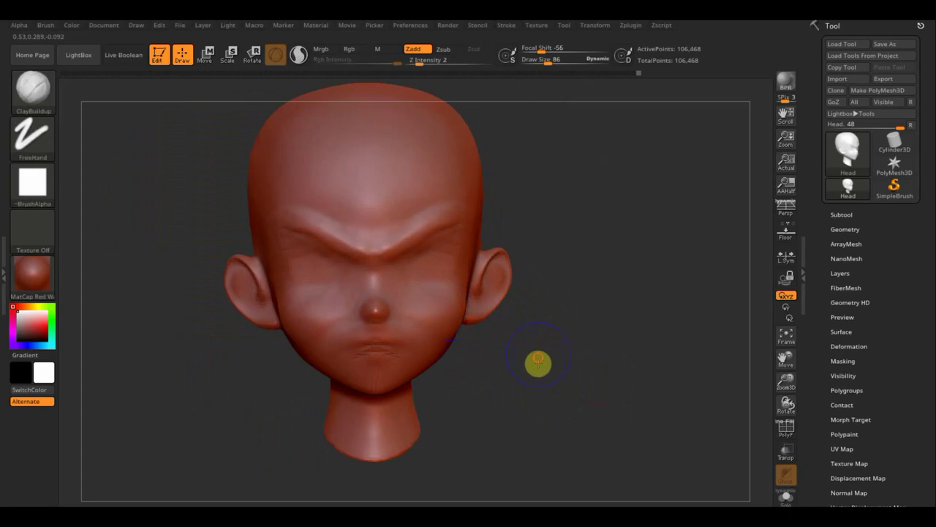
drag(537, 364, 538, 361)
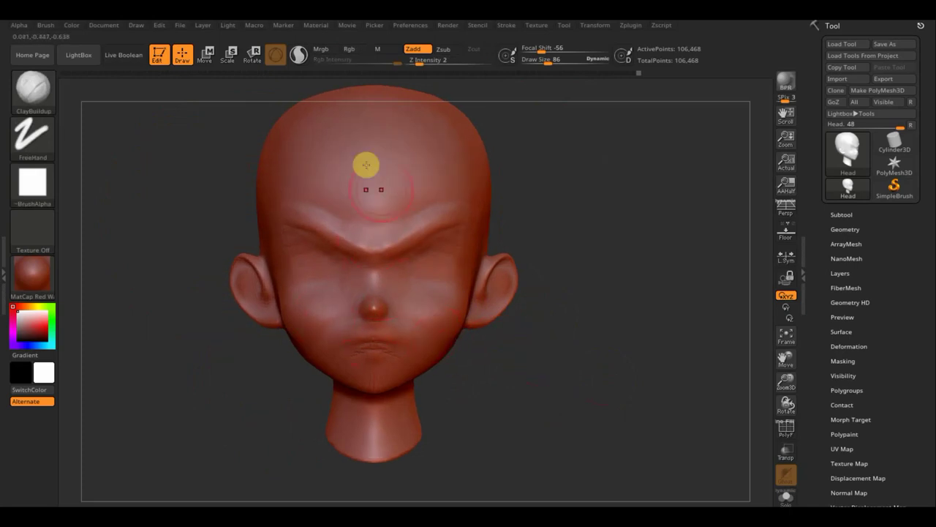
key(shift)
drag(324, 148, 307, 148)
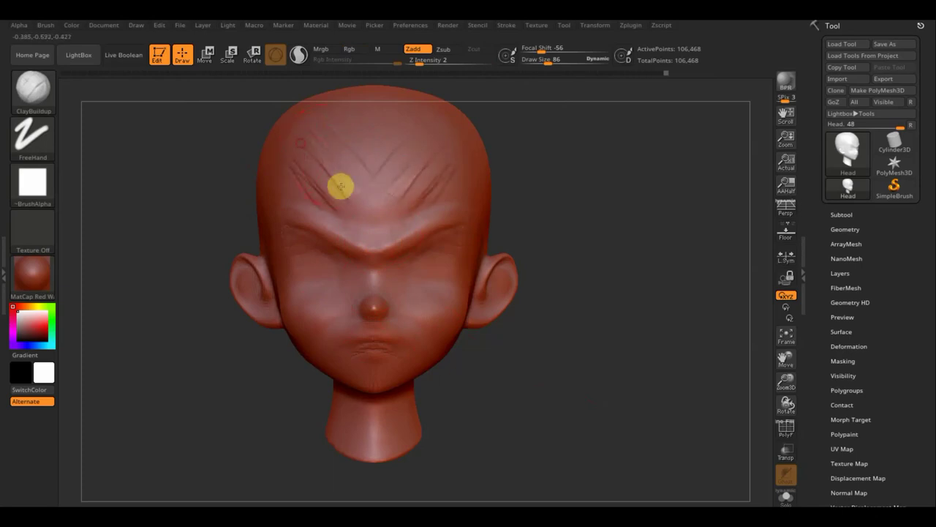
key(shift)
mouse_move(331, 139)
shift+mouse_down()
mouse_move(292, 129)
mouse_move(356, 192)
mouse_move(328, 180)
mouse_move(318, 139)
shift+mouse_up()
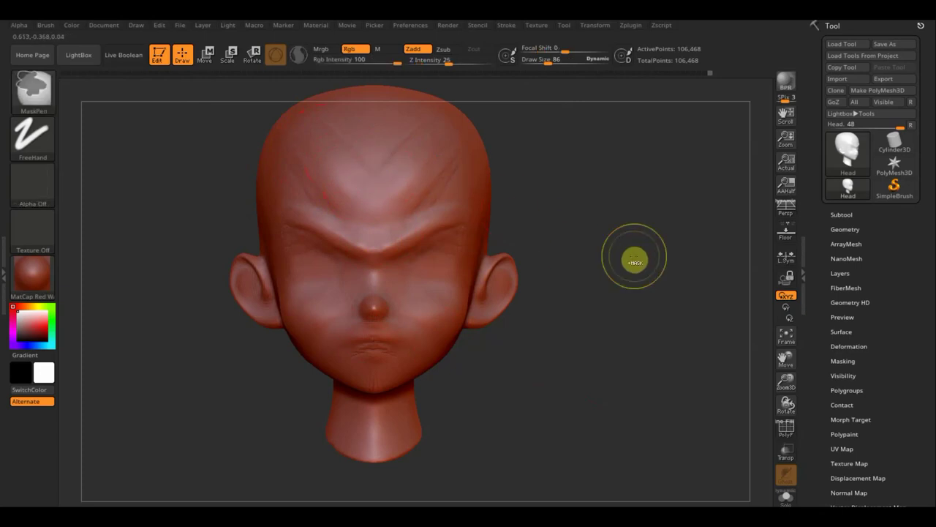
key(ctrl)
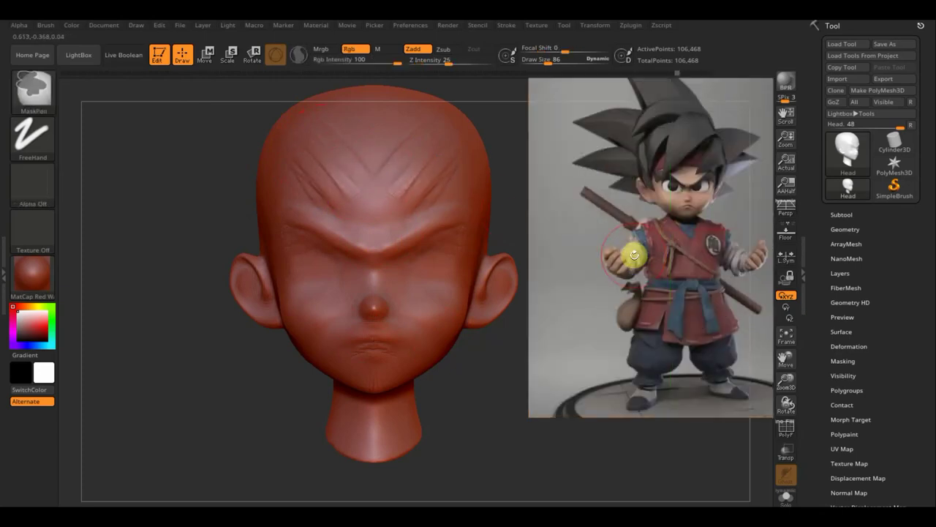
key(shift)
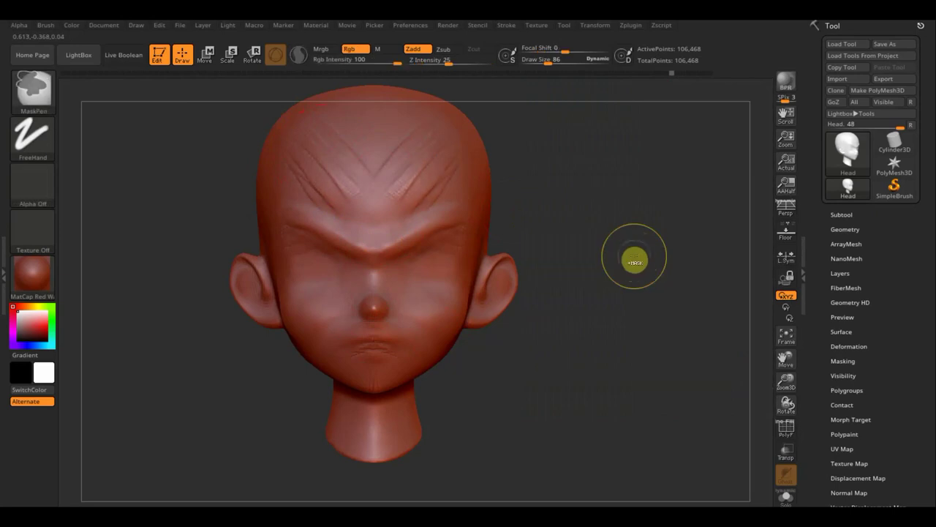
key(ctrl+z)
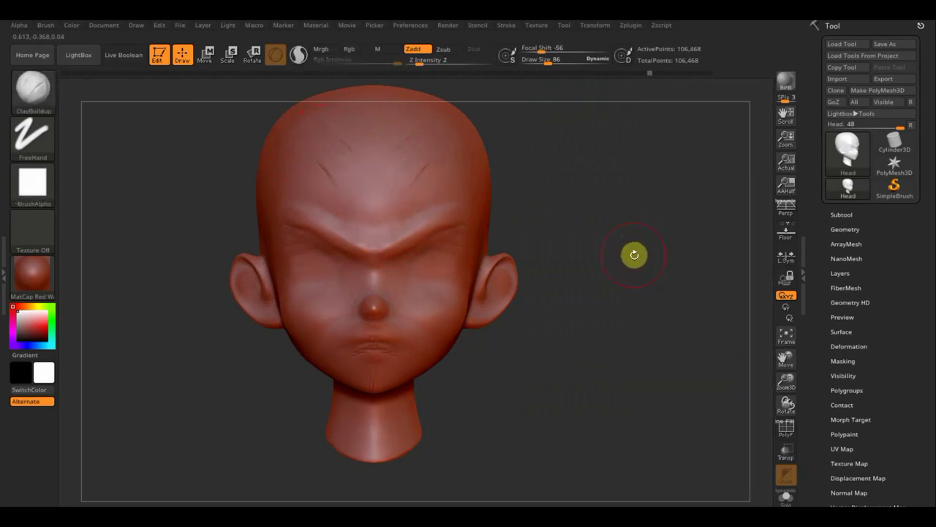
key(ctrl+z)
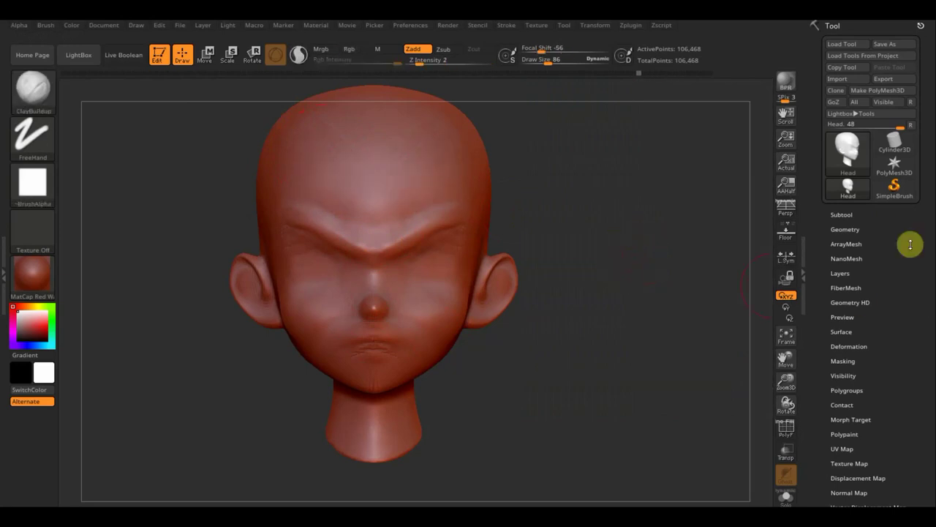
- Append a Sphere3D subtool, select it, and shrink it with the Move gizmo
click(842, 214)
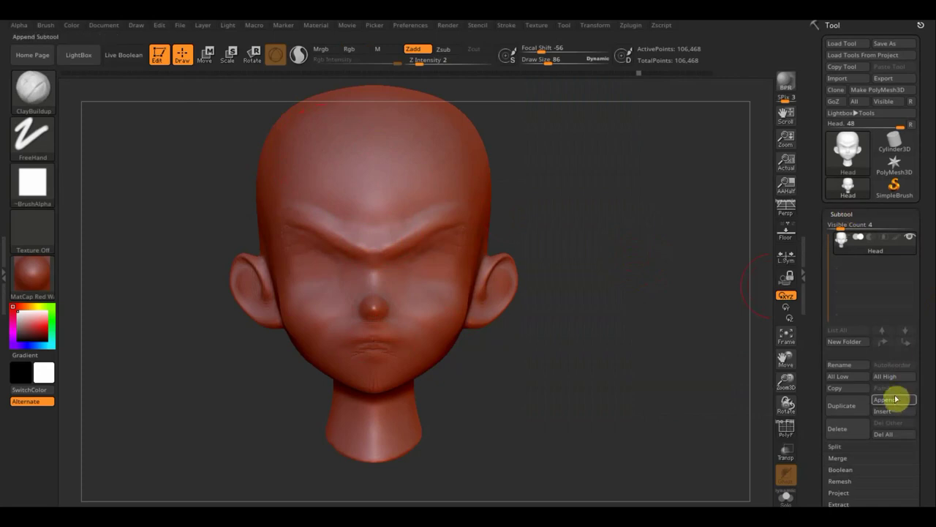
click(897, 403)
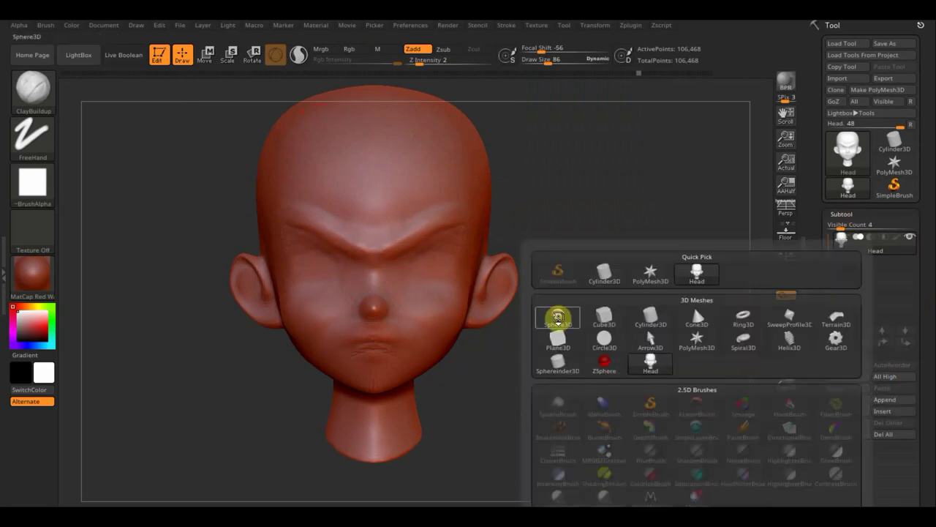
click(554, 315)
click(865, 284)
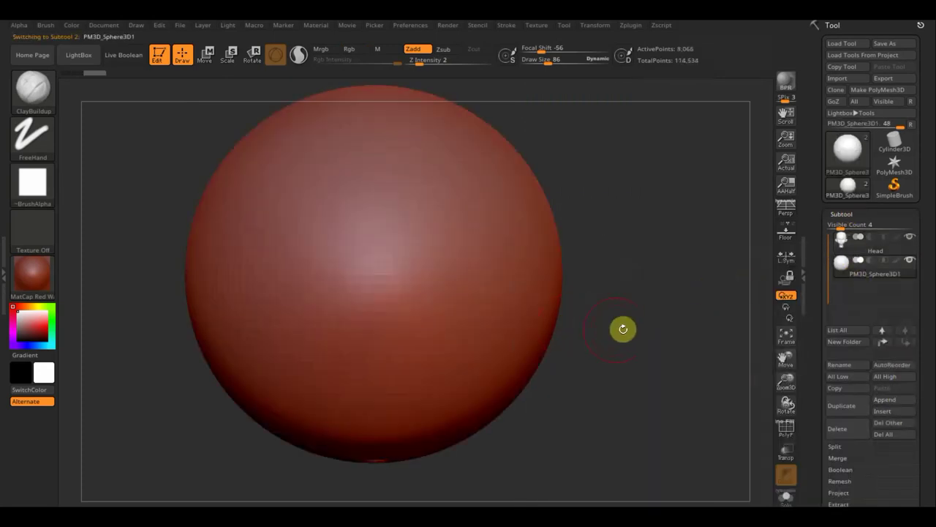
click(205, 52)
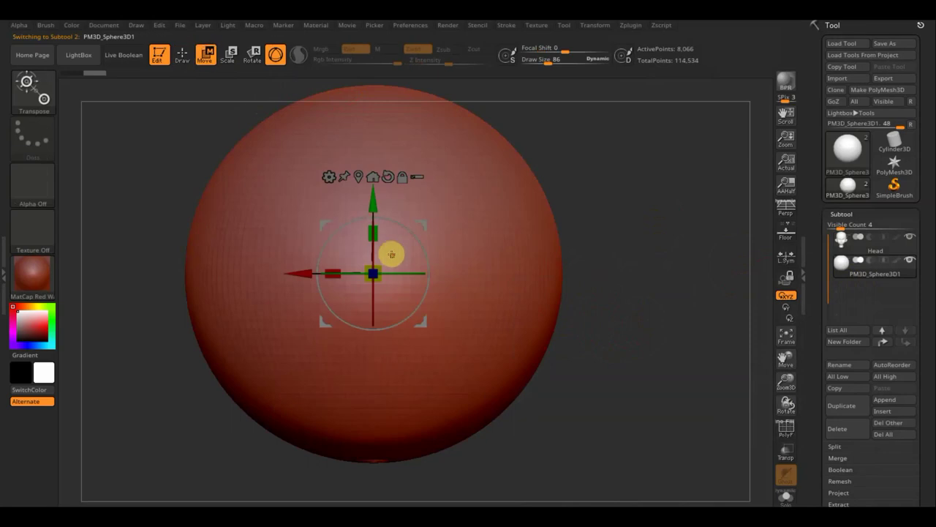
drag(374, 276, 315, 212)
- Shrink the sphere to eyeball size and seat it in the head's left eye socket
drag(523, 355, 579, 357)
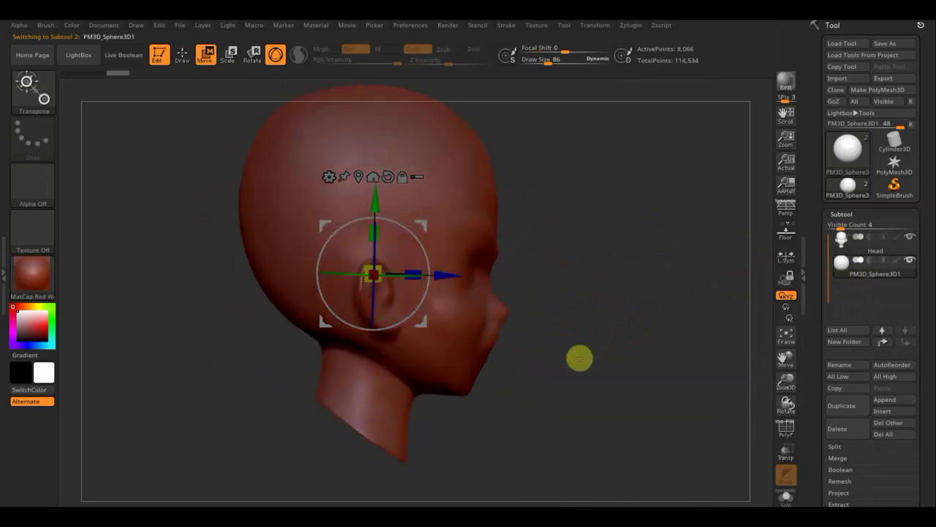
mouse_move(450, 276)
mouse_down()
mouse_move(624, 311)
mouse_move(614, 299)
mouse_up()
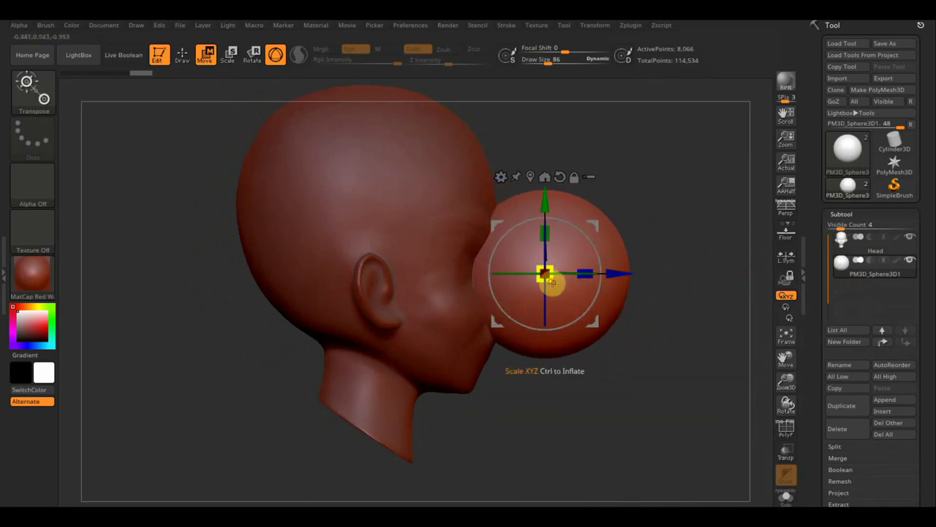
drag(551, 283, 512, 249)
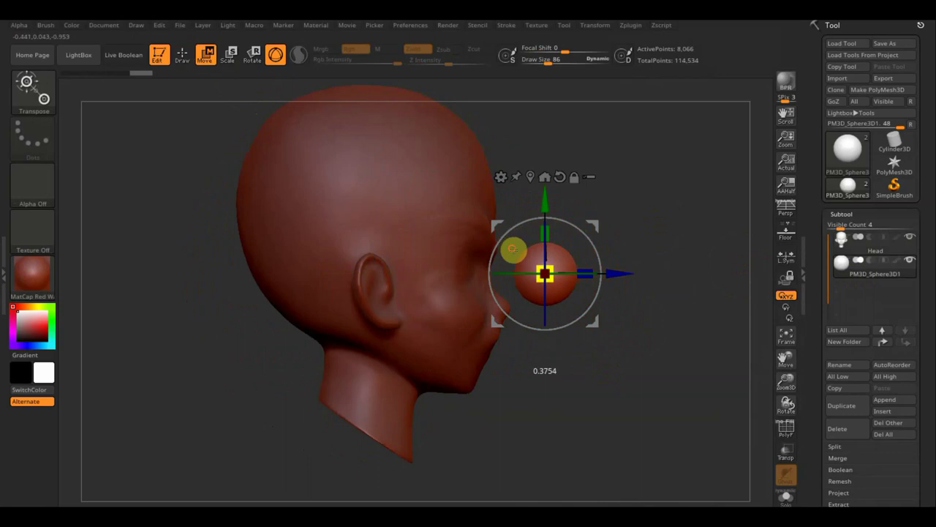
mouse_move(649, 303)
mouse_down()
mouse_move(606, 301)
mouse_move(639, 315)
mouse_up()
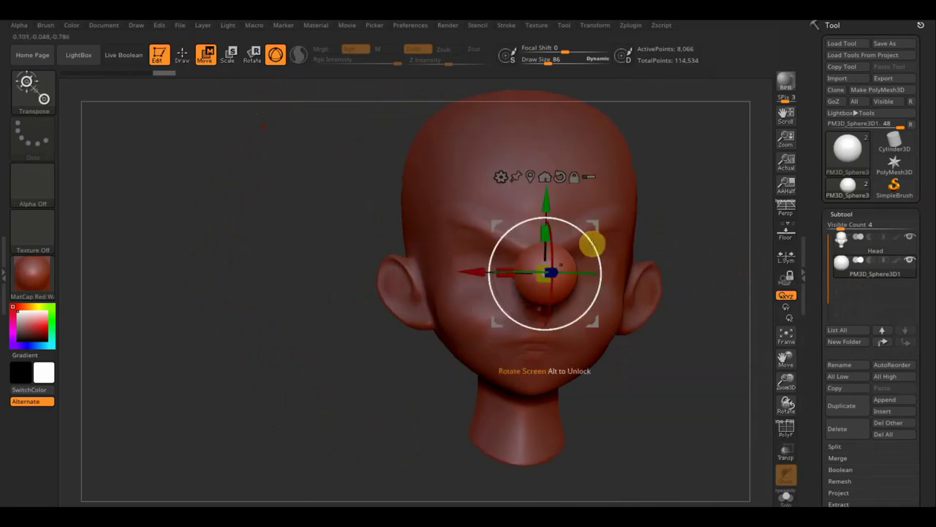
shift+drag(702, 313, 703, 329)
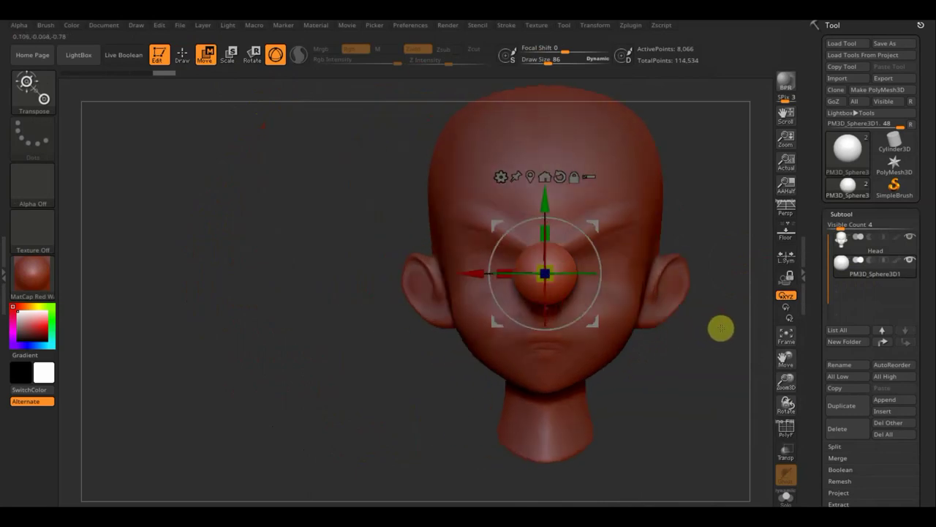
drag(468, 273, 418, 268)
mouse_move(620, 387)
mouse_down()
mouse_move(681, 391)
mouse_move(674, 394)
mouse_up()
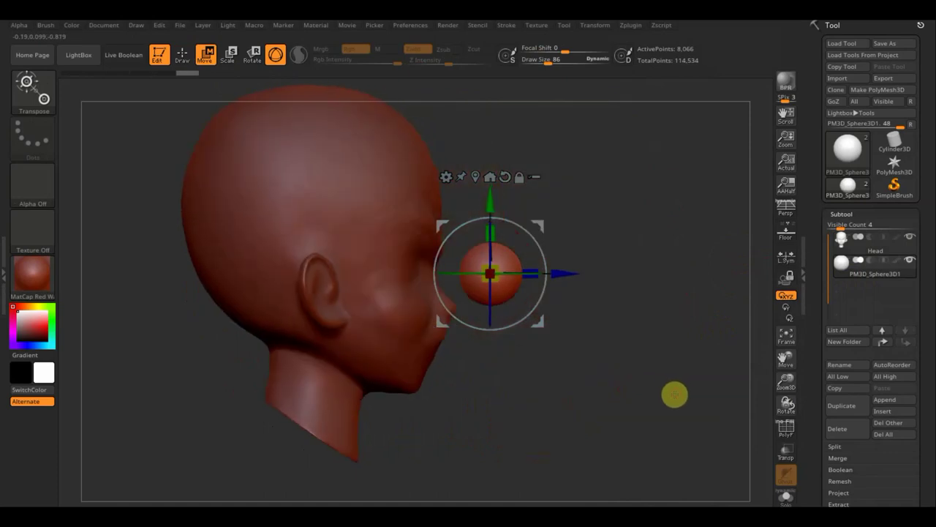
drag(515, 274, 480, 275)
mouse_move(593, 320)
mouse_down()
mouse_move(537, 317)
mouse_move(606, 336)
mouse_up()
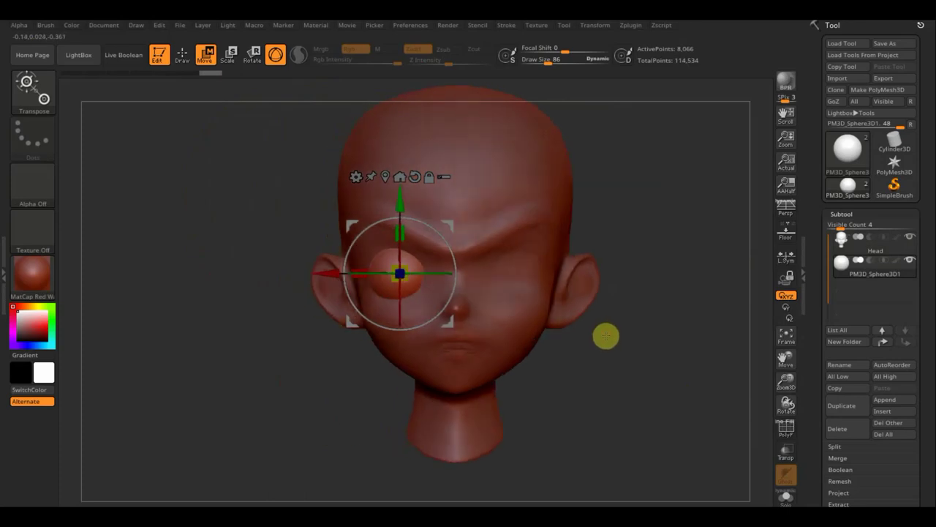
drag(443, 222, 457, 220)
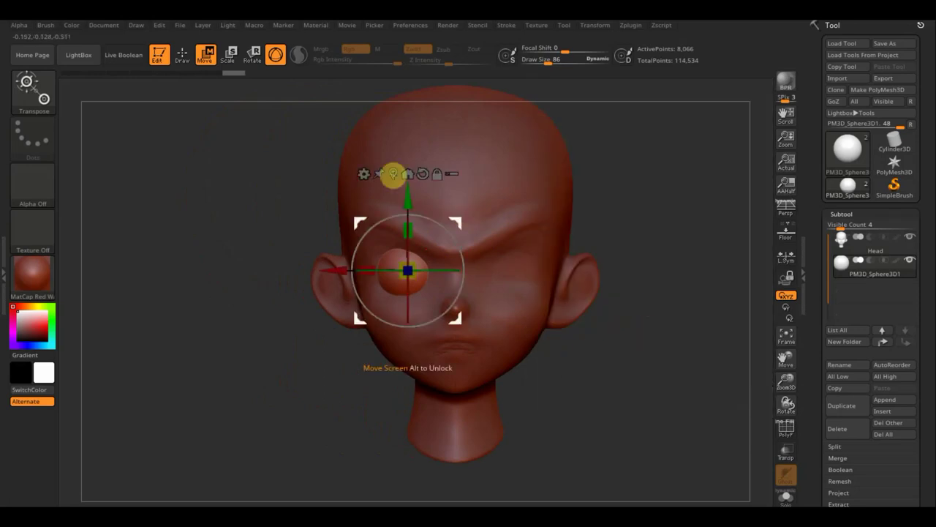
- Build up clay around the other eye socket at brush size 62, then select the eye sphere
click(850, 250)
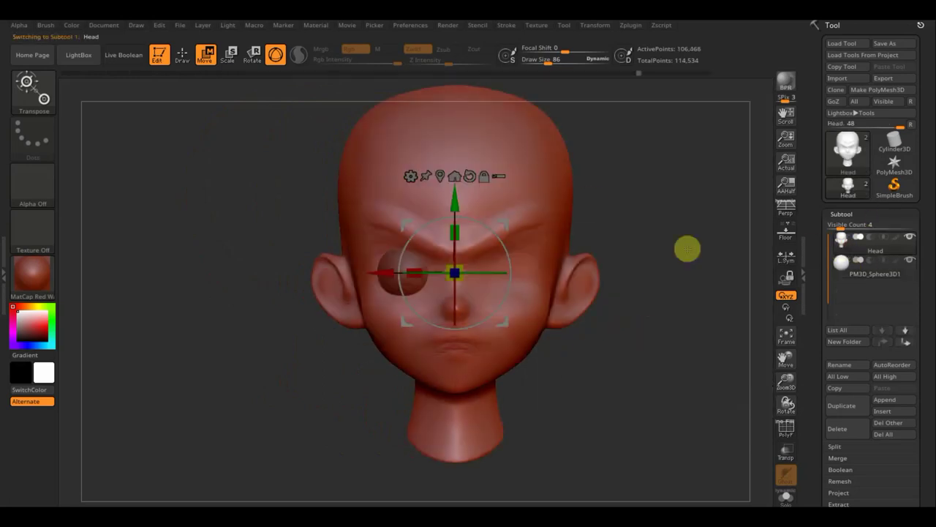
click(183, 55)
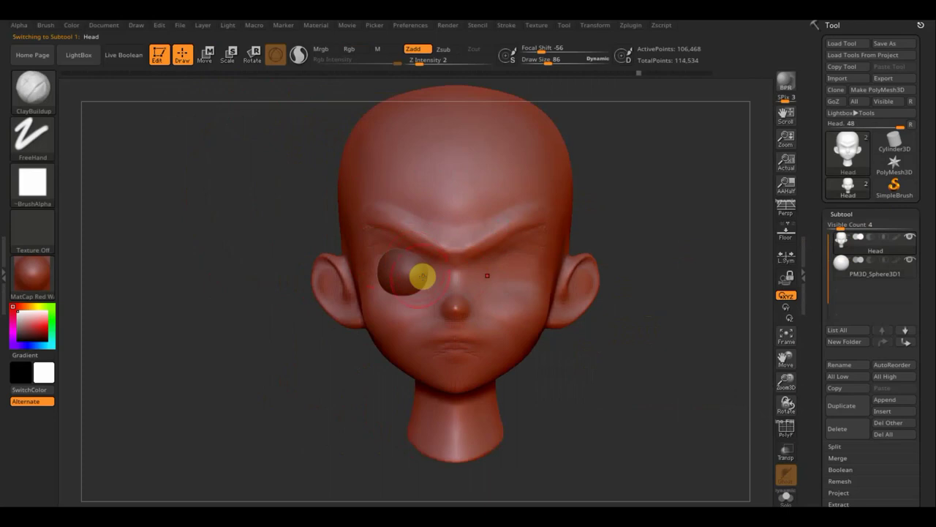
drag(543, 62, 546, 61)
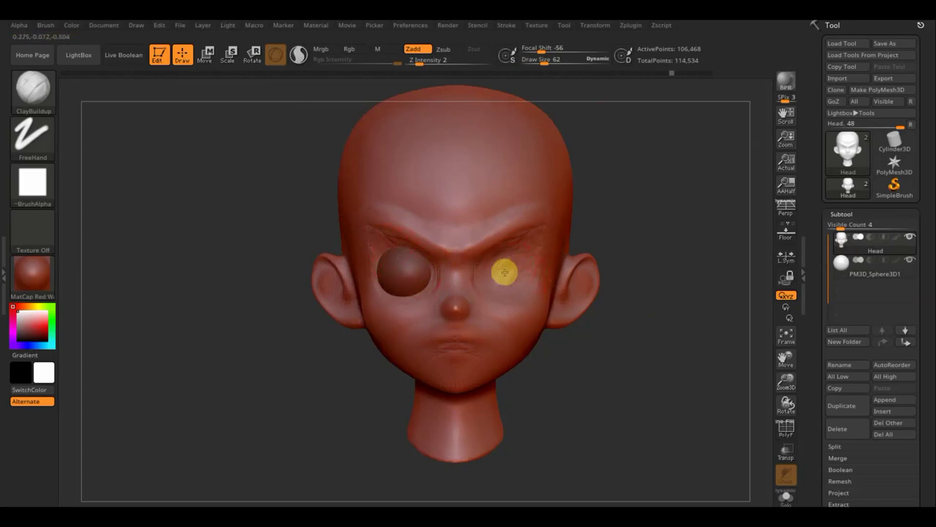
drag(509, 255, 514, 266)
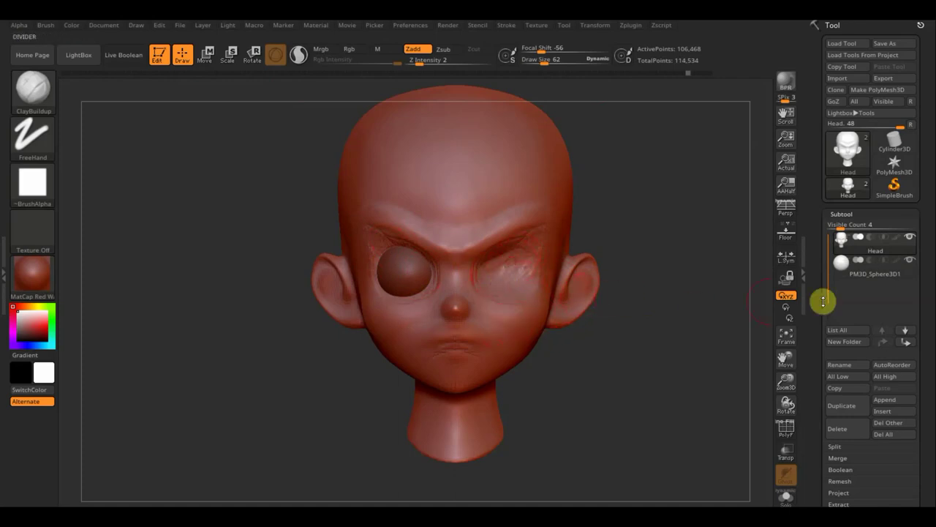
click(846, 272)
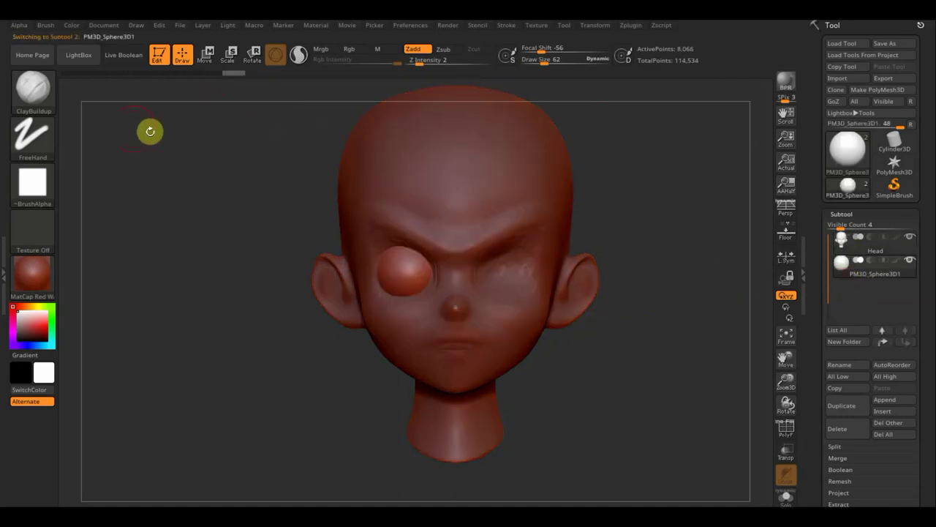
- Stretch the eye sphere into an almond shape with an enlarged Move Topological brush
click(45, 99)
click(260, 105)
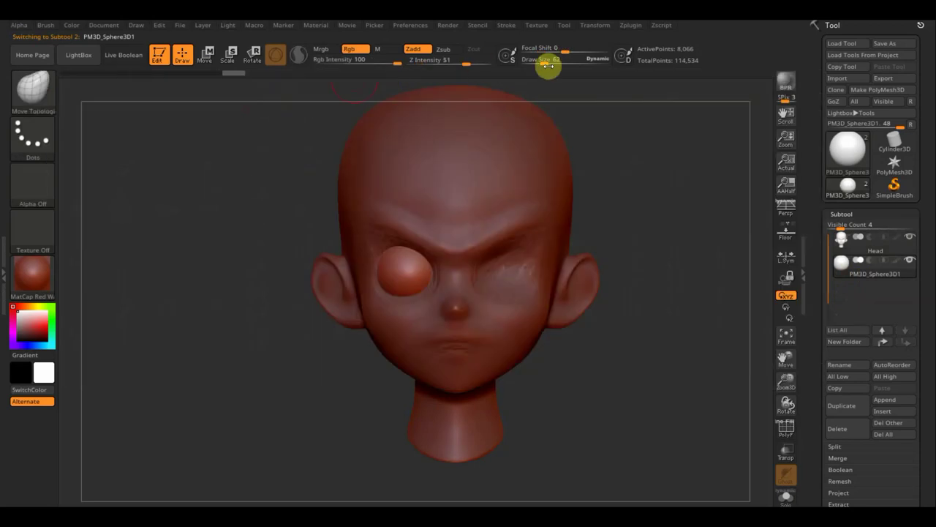
drag(545, 63, 560, 65)
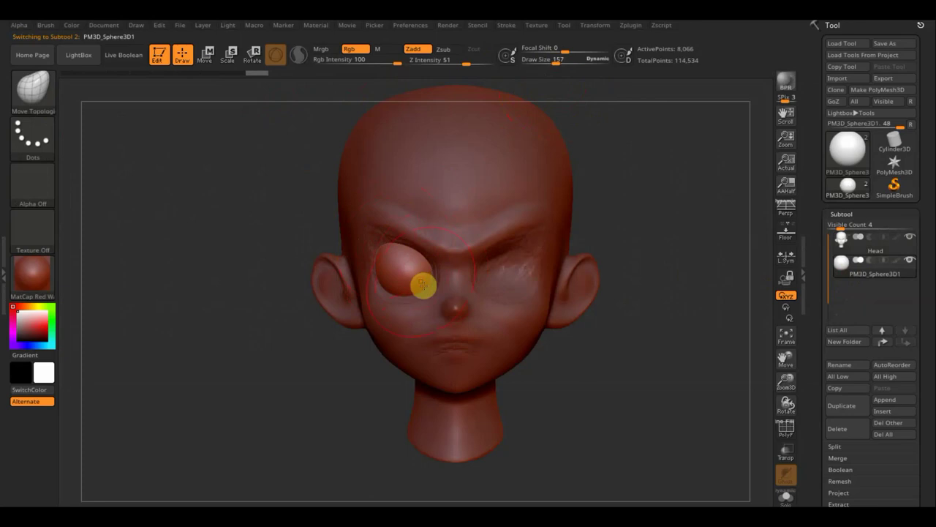
drag(412, 278, 380, 271)
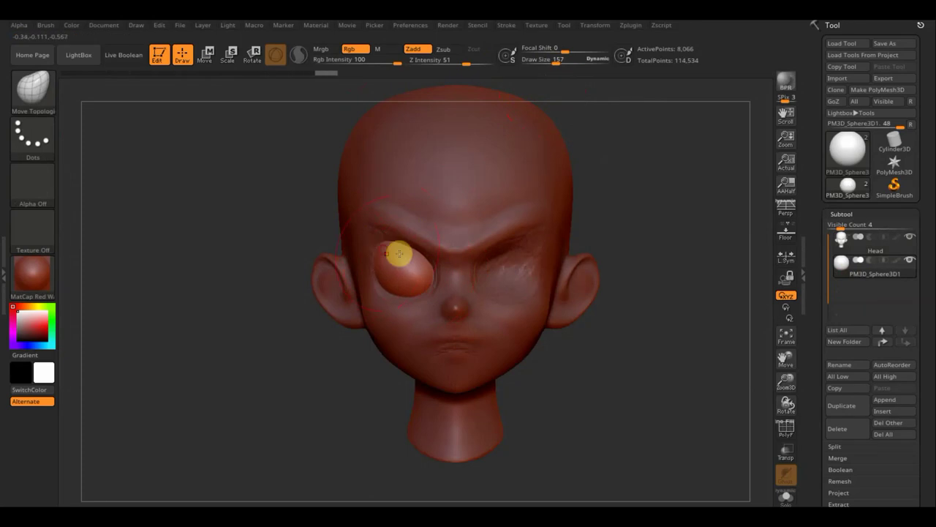
mouse_move(843, 242)
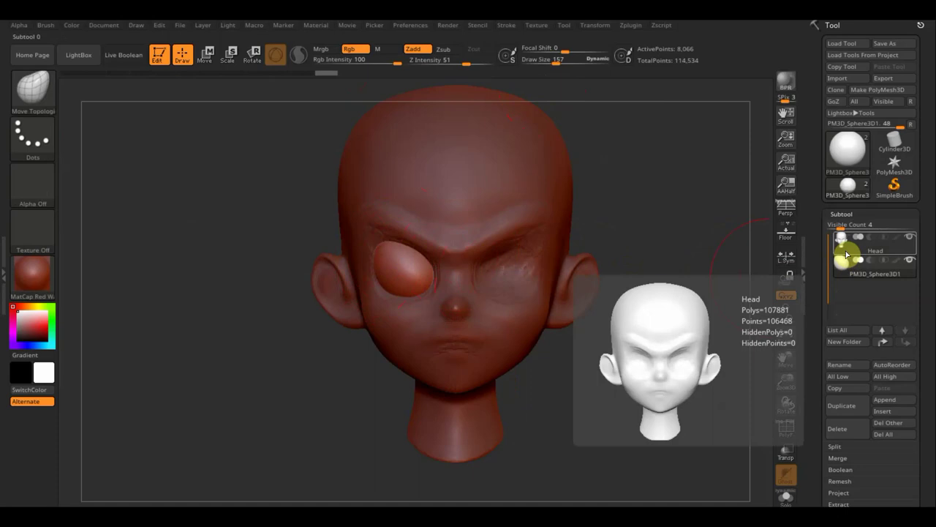
- Deepen the brow furrow on the Head and check both profiles
click(846, 252)
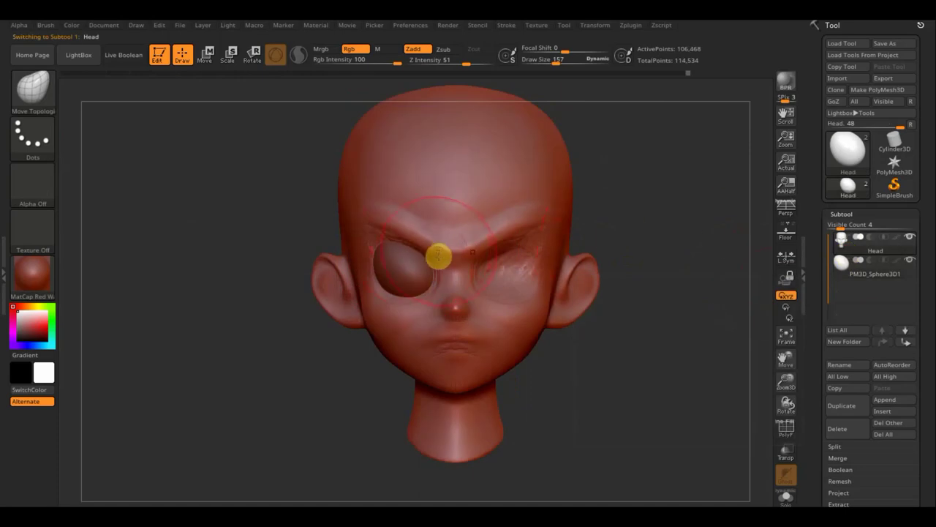
drag(438, 256, 421, 256)
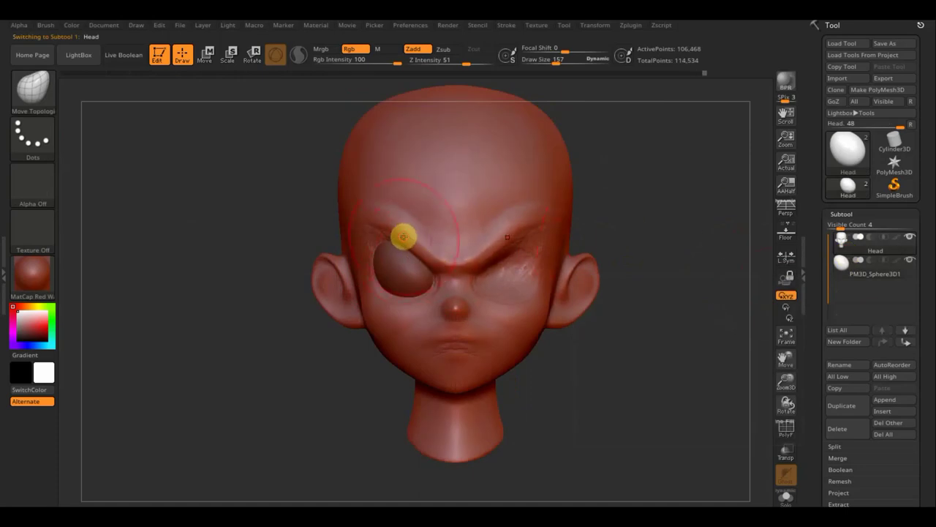
mouse_move(590, 400)
mouse_down()
mouse_move(640, 399)
mouse_move(631, 397)
mouse_up()
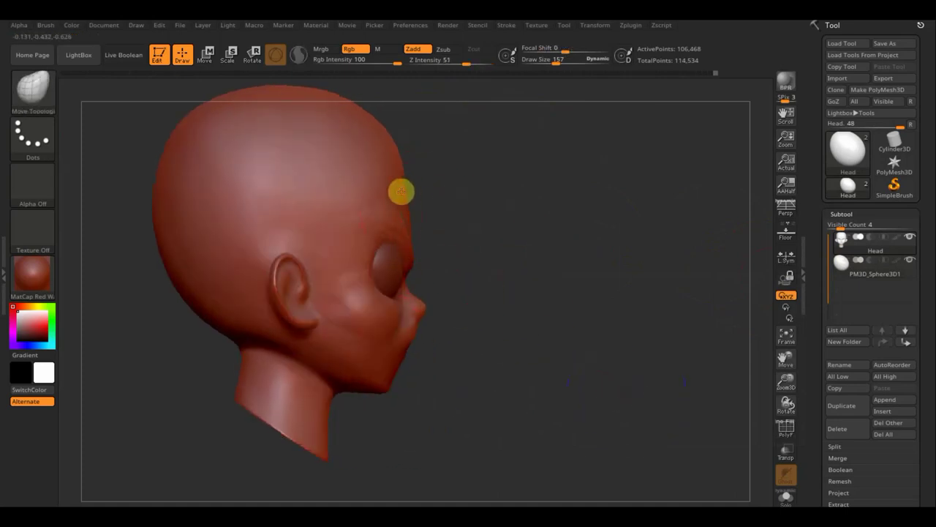
drag(522, 247, 422, 240)
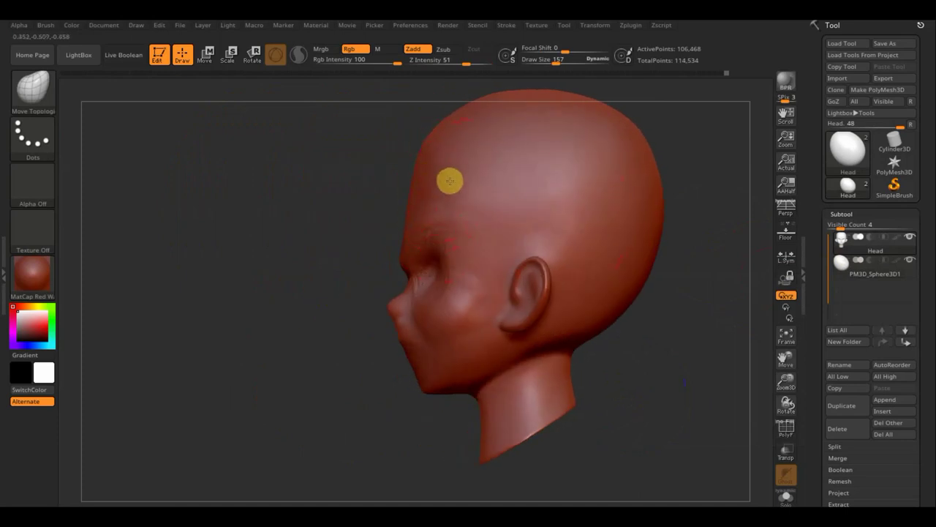
mouse_move(276, 230)
shift+mouse_down()
mouse_move(374, 227)
mouse_move(567, 248)
shift+mouse_up()
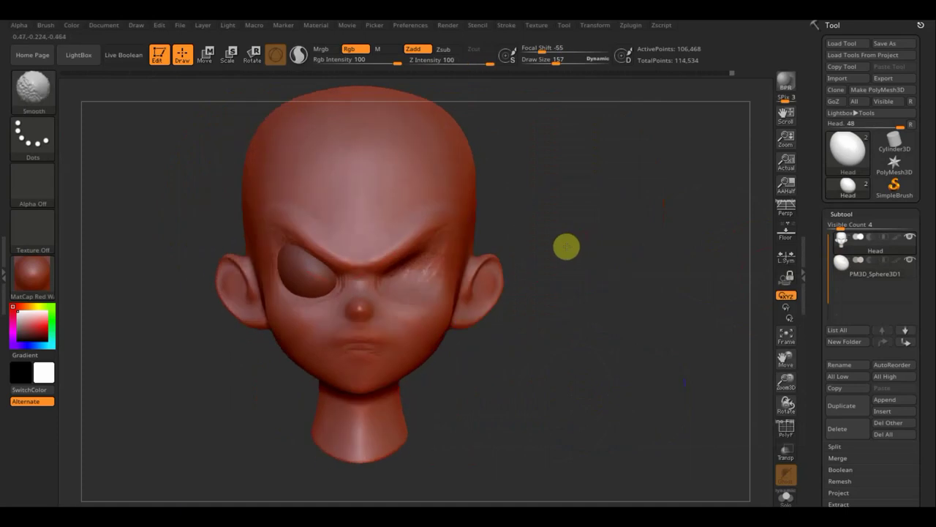
- Reselect the eye sphere and turn on the Floor grid beneath the model
click(844, 275)
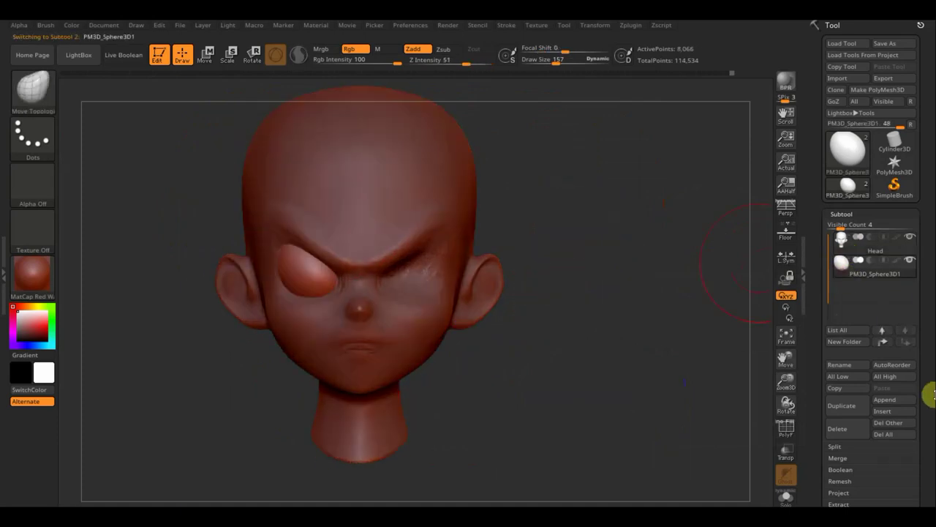
drag(932, 416, 928, 364)
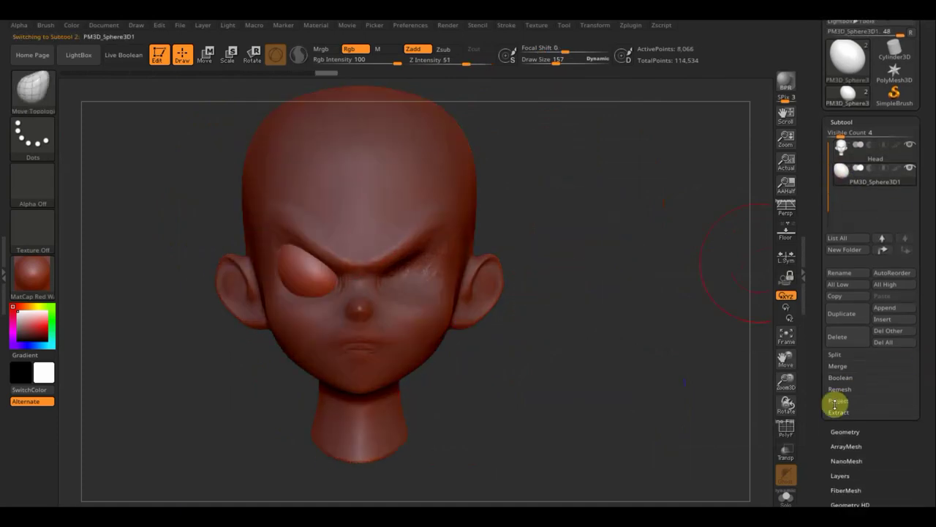
click(791, 431)
click(793, 434)
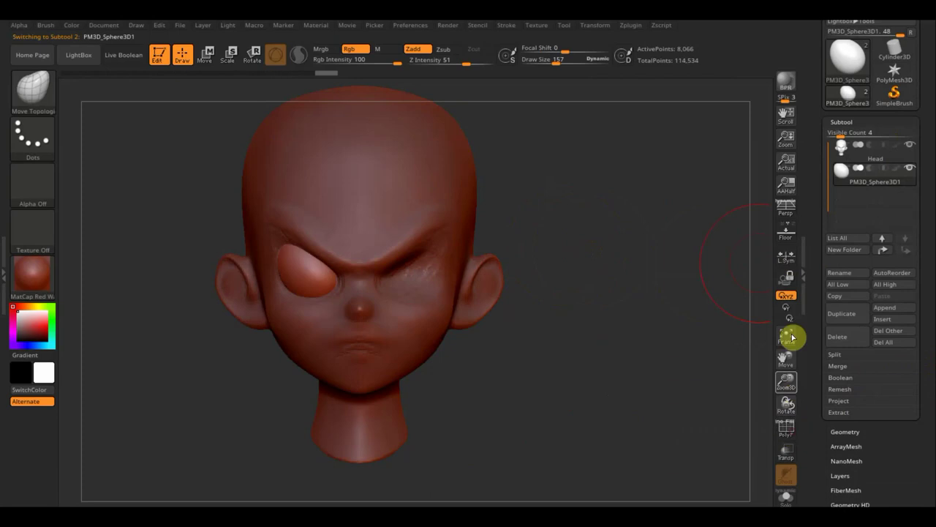
click(790, 242)
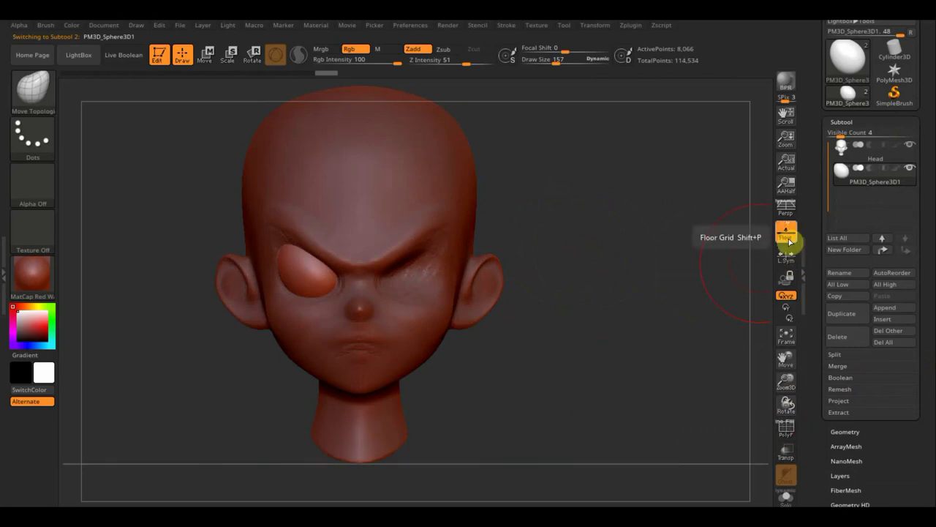
mouse_move(606, 334)
alt+mouse_down()
mouse_move(602, 345)
mouse_move(567, 260)
mouse_move(556, 353)
mouse_move(592, 318)
alt+mouse_up()
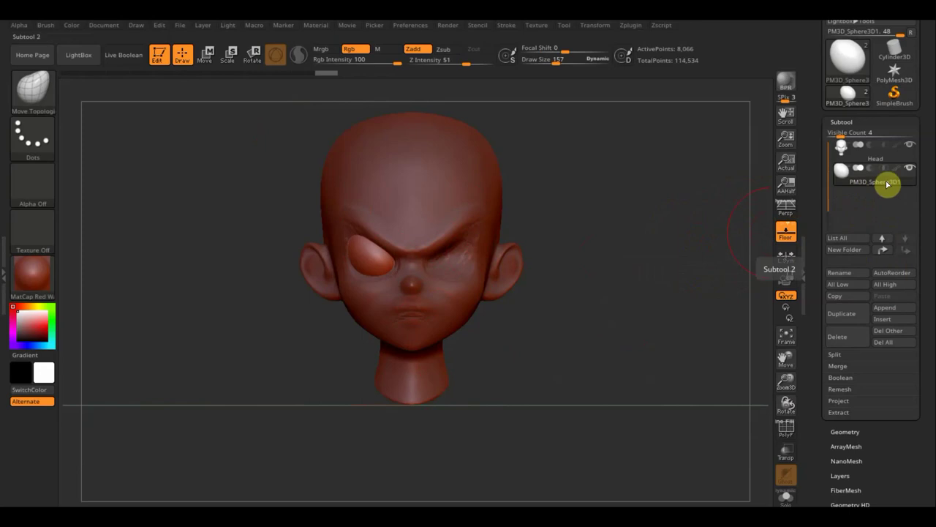
- Mirror And Weld the eye into the other socket and DynaMesh both at resolution 128
click(847, 431)
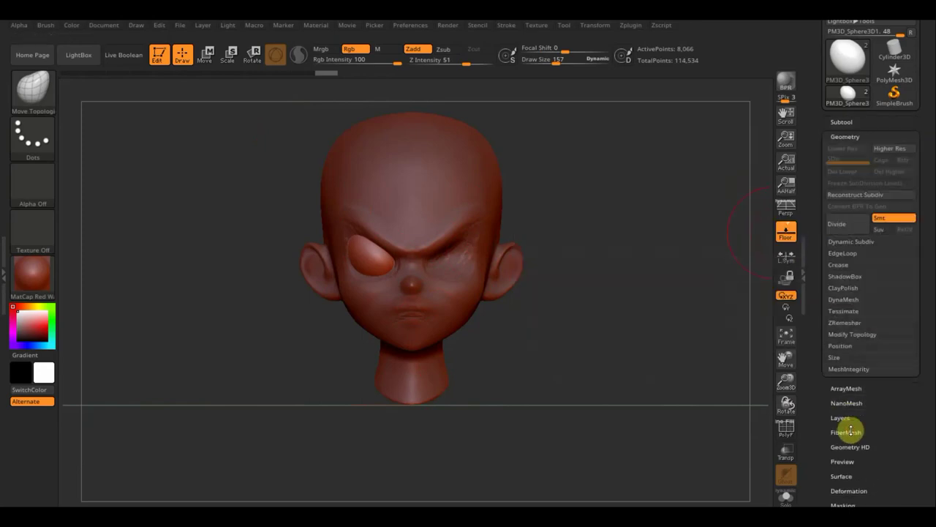
click(845, 334)
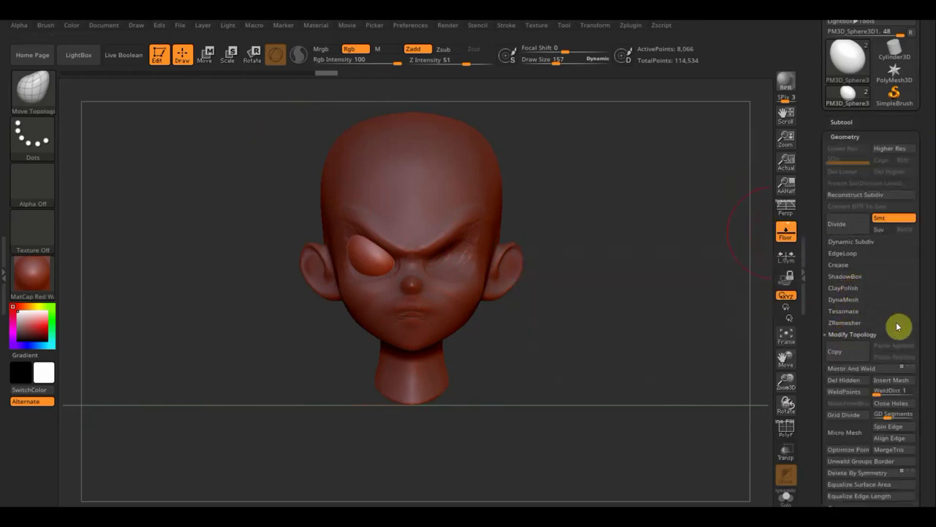
click(861, 370)
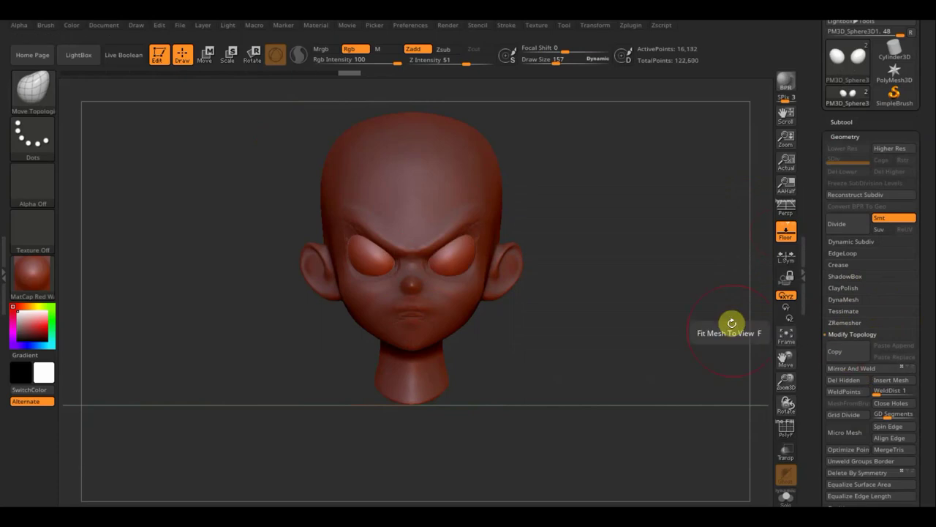
click(846, 300)
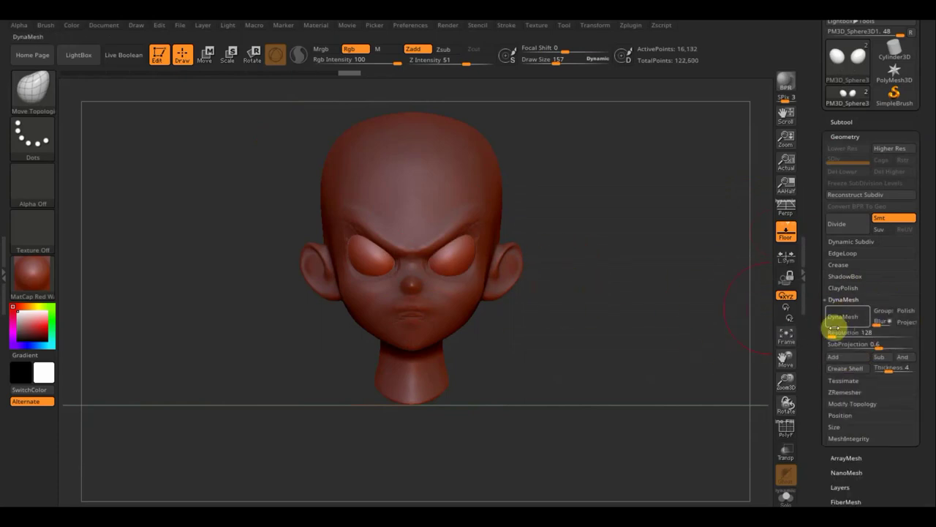
click(844, 322)
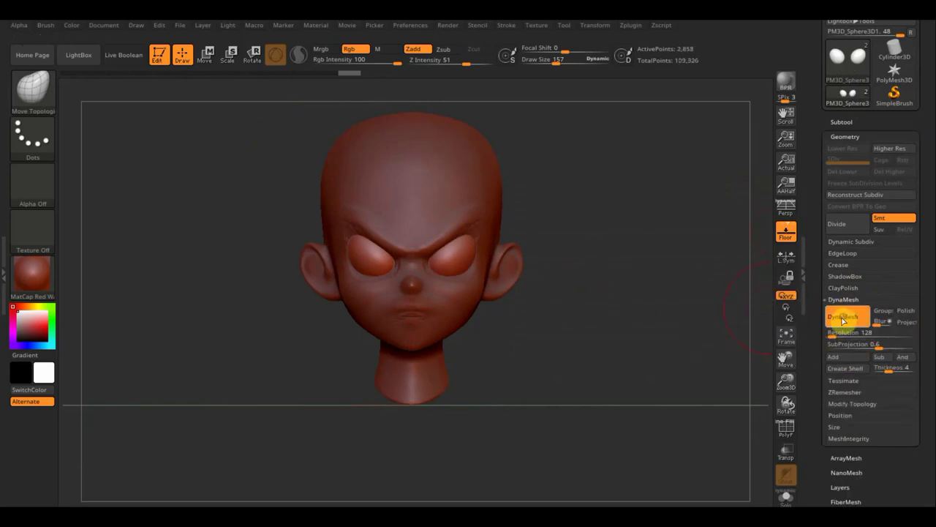
click(789, 433)
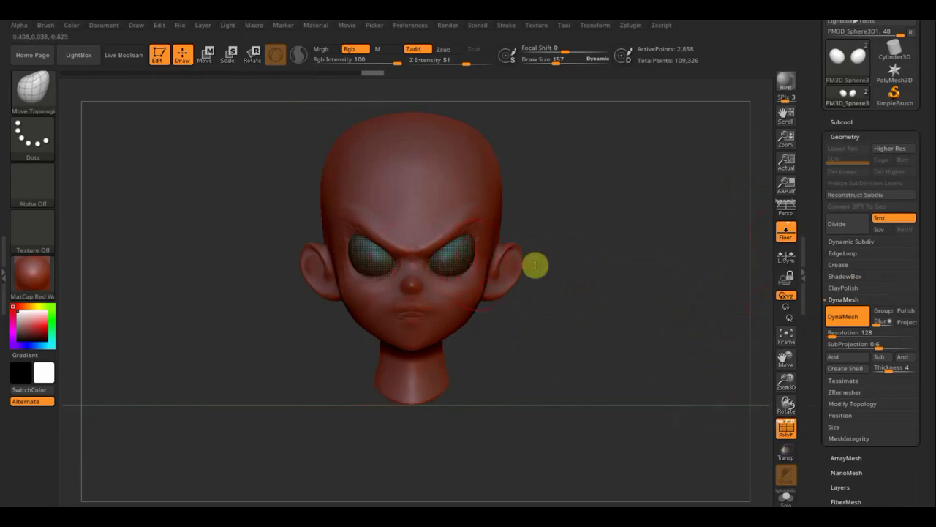
click(846, 322)
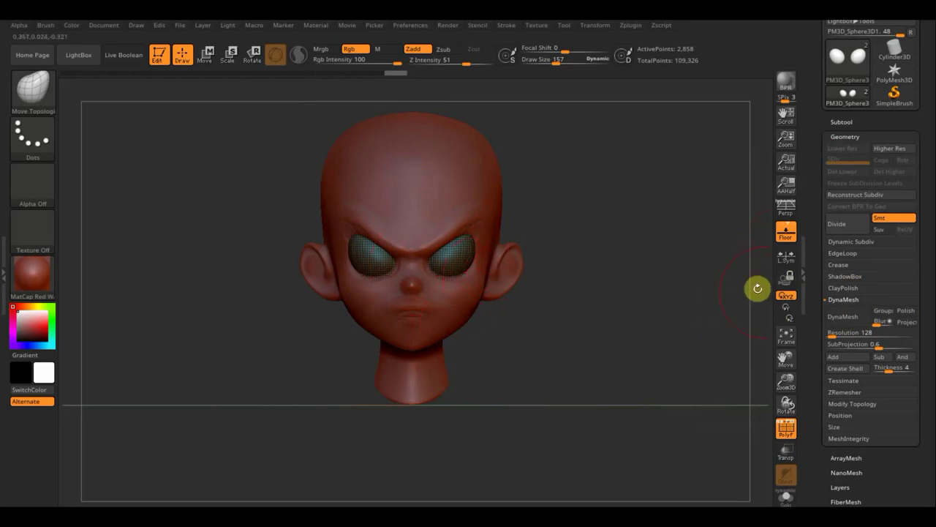
click(841, 318)
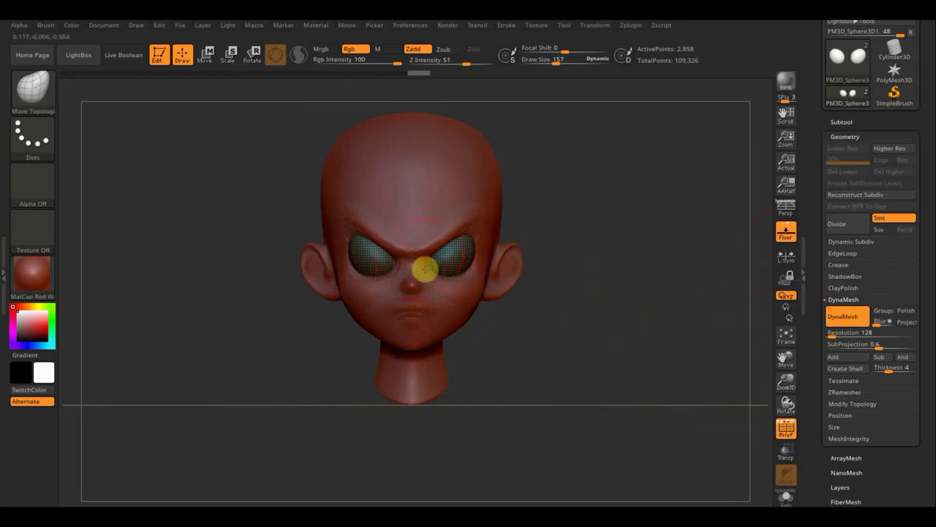
drag(559, 297, 595, 300)
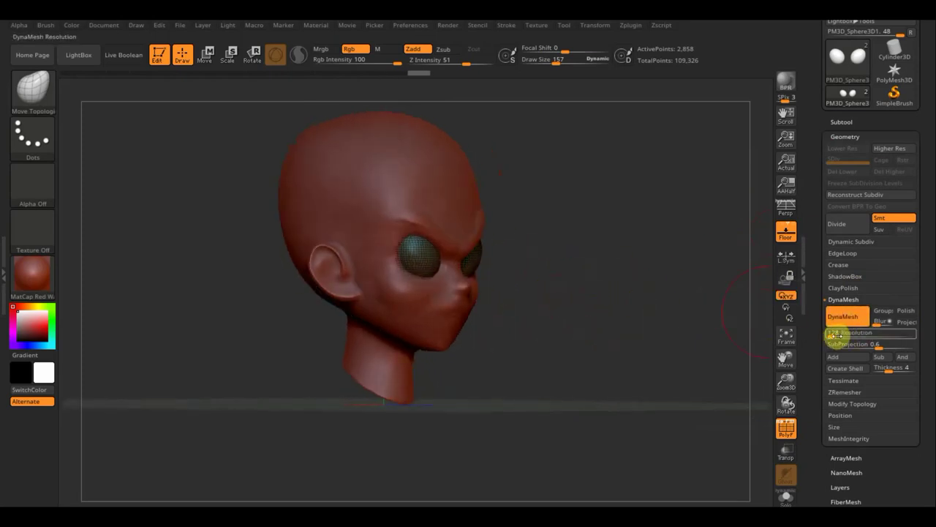
drag(670, 320, 620, 324)
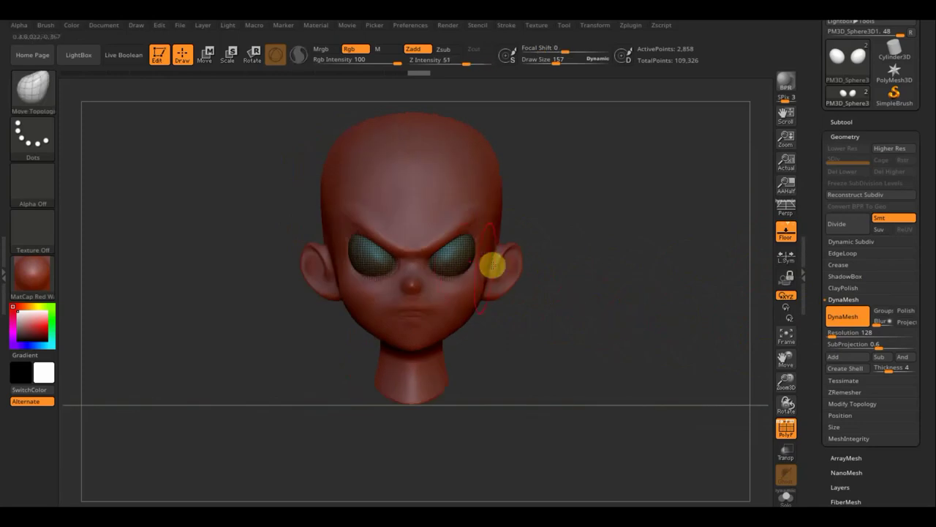
mouse_move(560, 310)
alt+mouse_down()
mouse_move(556, 254)
mouse_move(529, 303)
alt+mouse_up()
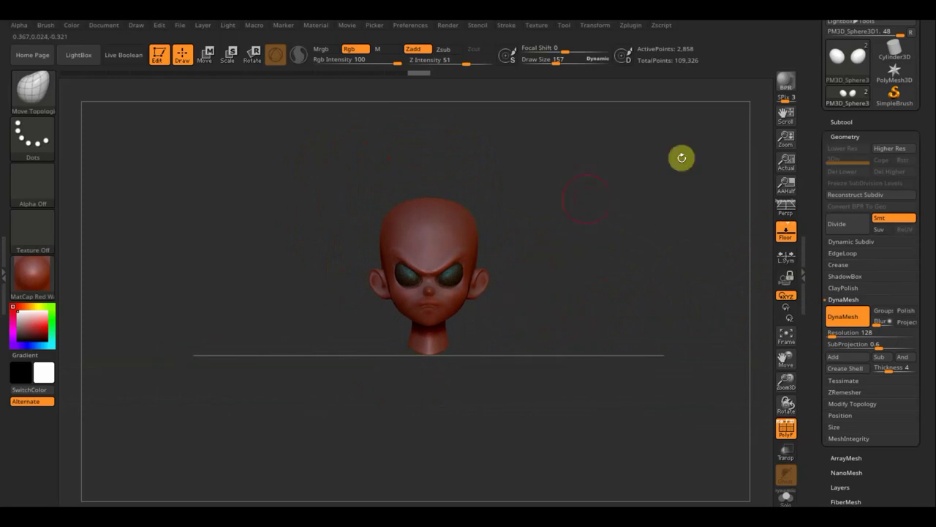
- Select the Head and scale it down to about a third of its size
click(841, 121)
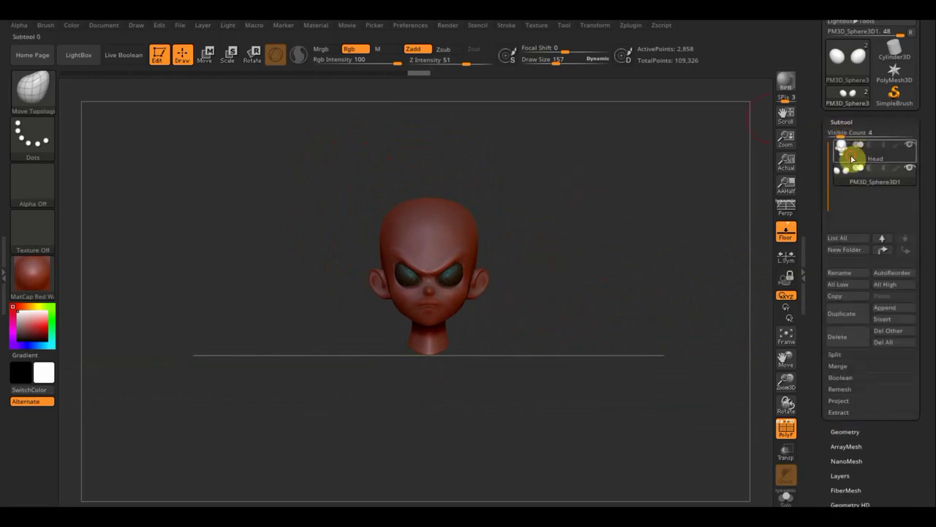
click(852, 159)
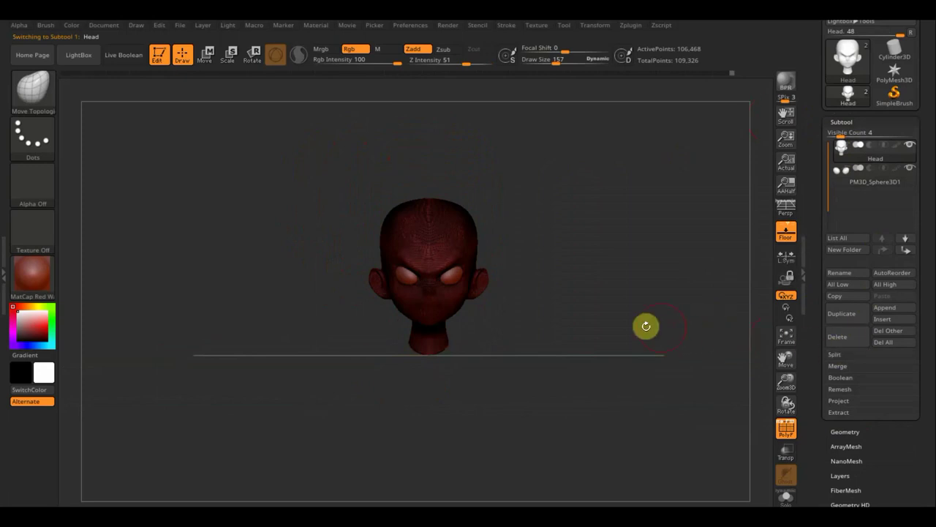
shift+drag(572, 306, 623, 304)
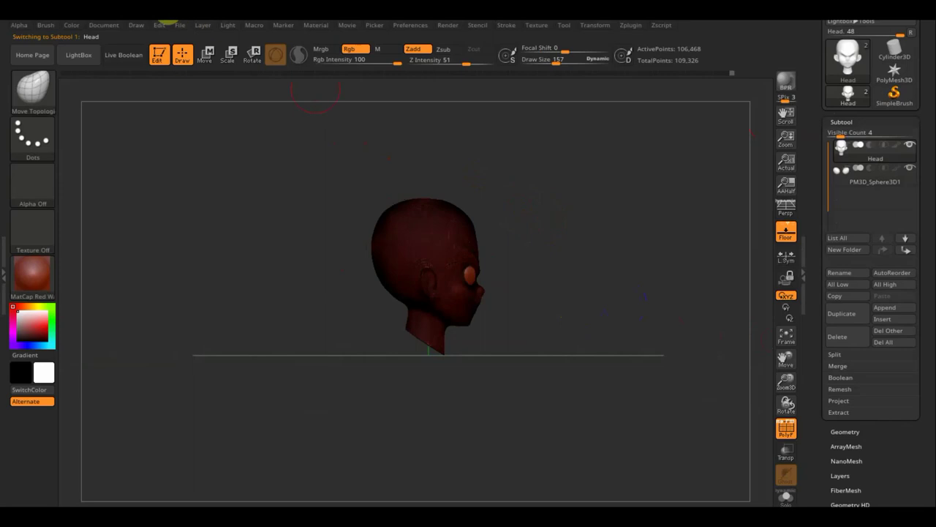
click(207, 52)
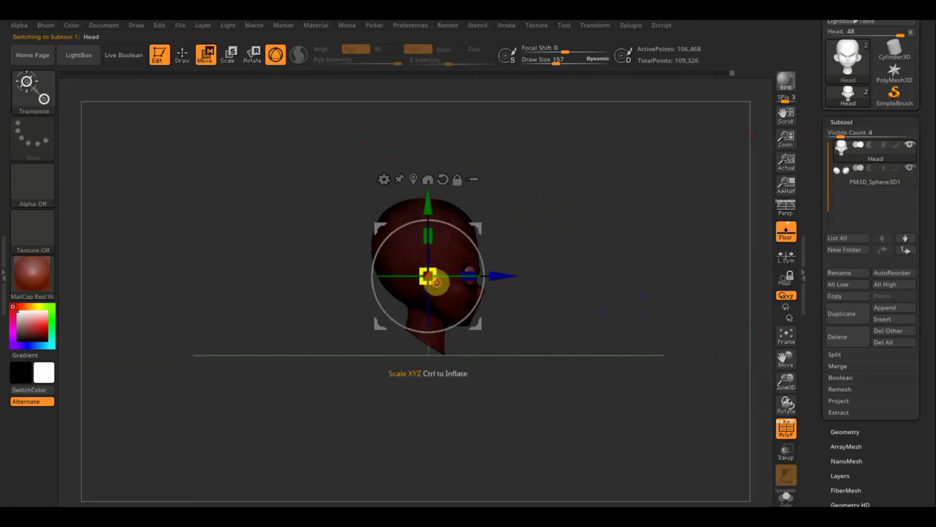
drag(436, 282, 406, 254)
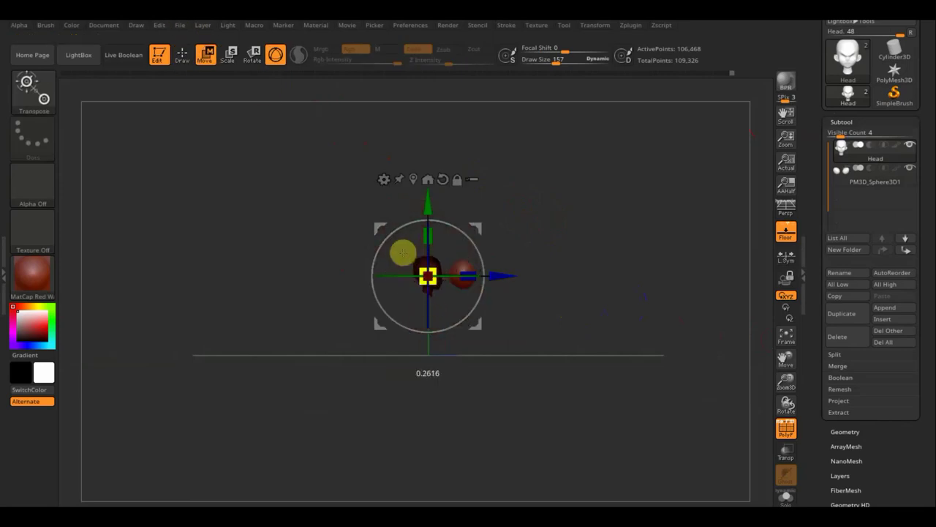
- Move the eye spheres onto the head, sliding them sideways and back into the socket
click(836, 180)
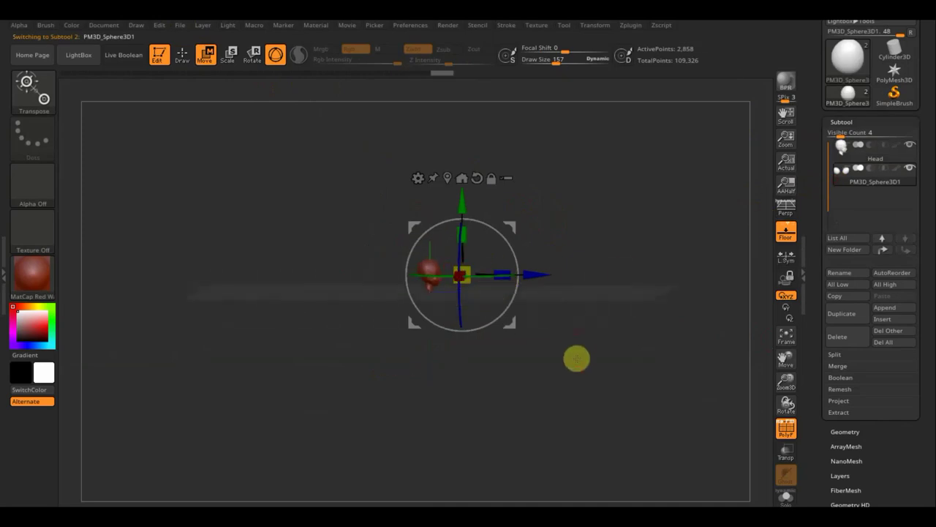
scroll(601, 332, up, 5)
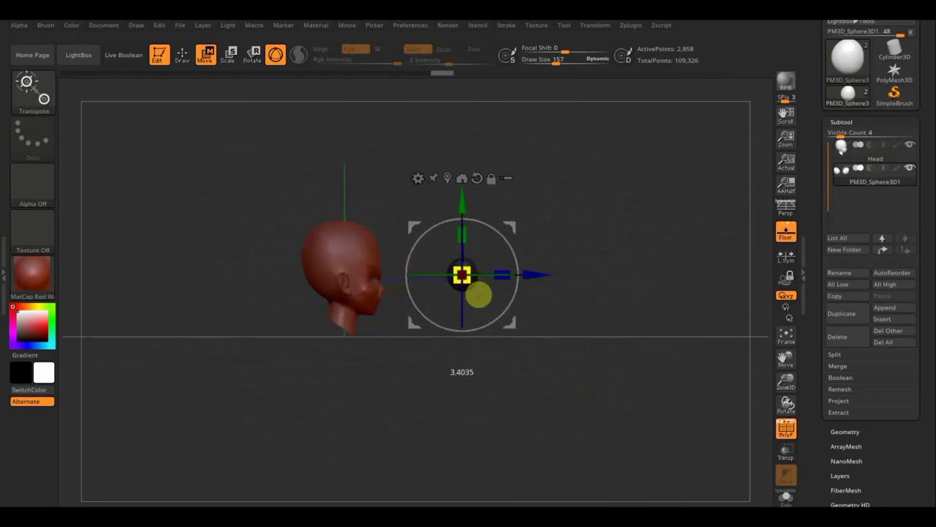
alt+drag(544, 273, 455, 273)
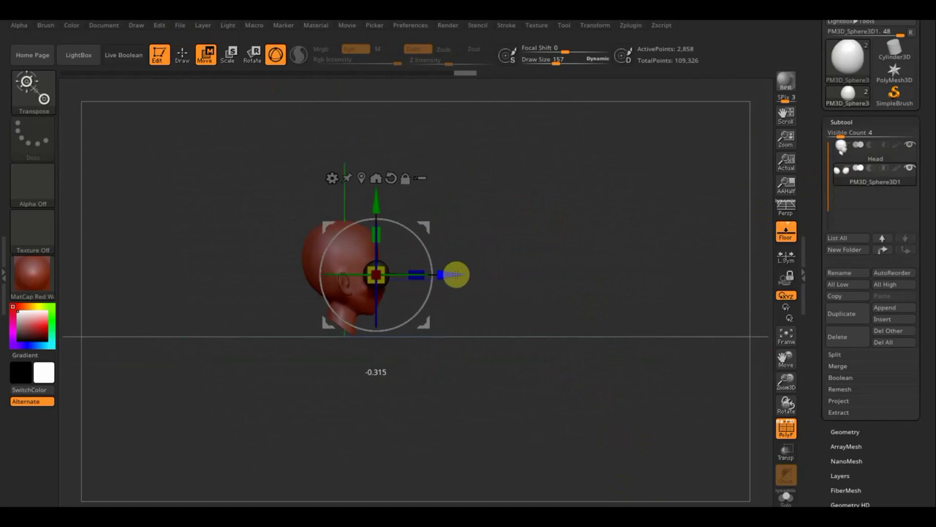
shift+drag(553, 284, 485, 286)
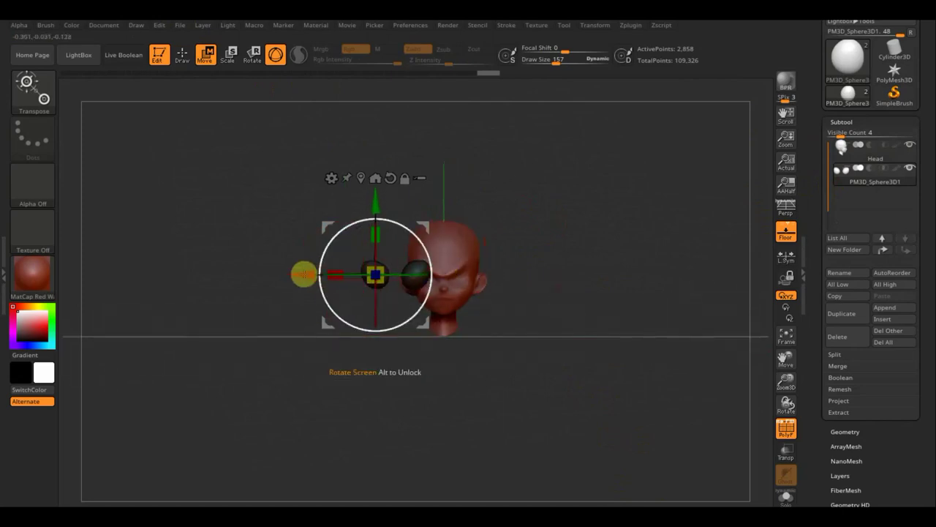
drag(300, 273, 345, 282)
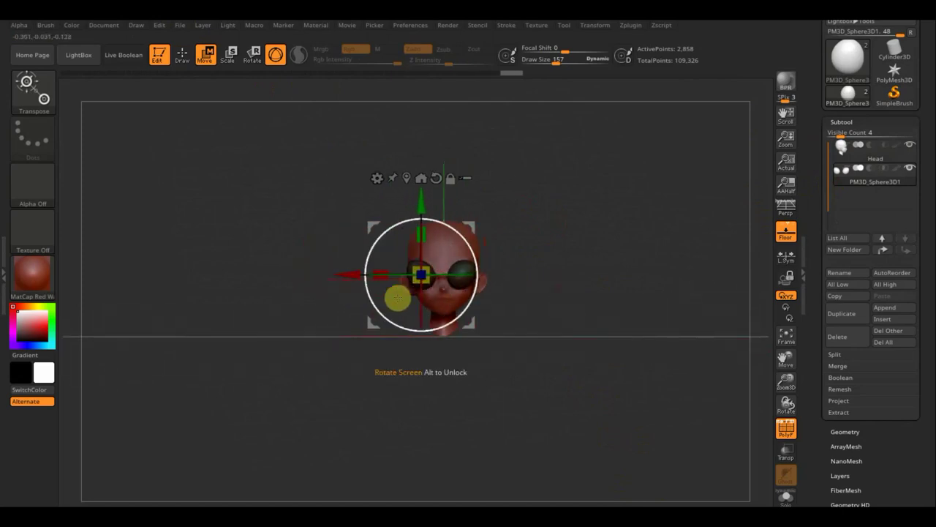
drag(493, 326, 592, 339)
drag(504, 272, 498, 274)
mouse_move(544, 299)
mouse_down()
mouse_move(509, 297)
mouse_move(565, 298)
mouse_move(570, 378)
mouse_move(596, 447)
mouse_up()
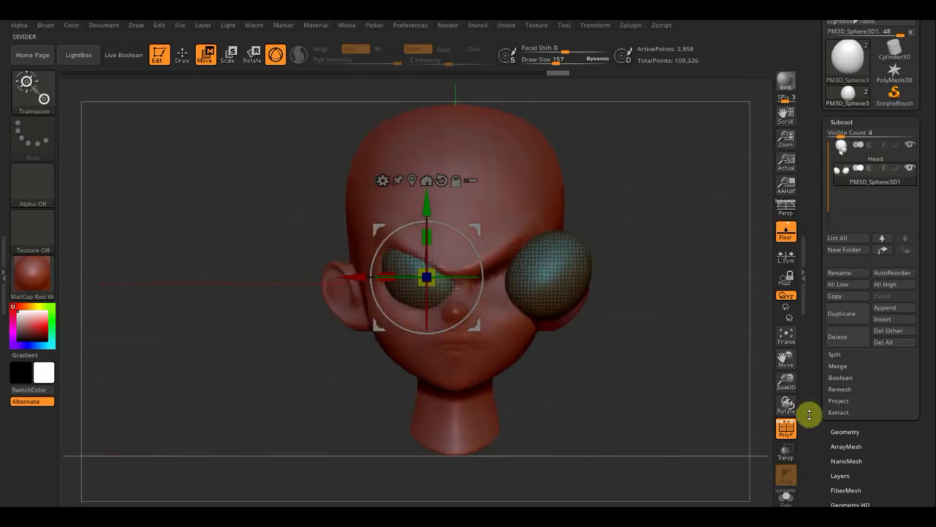
- Try Mirror And Weld on the eyes, inspect them with Head hidden, then undo it
click(846, 431)
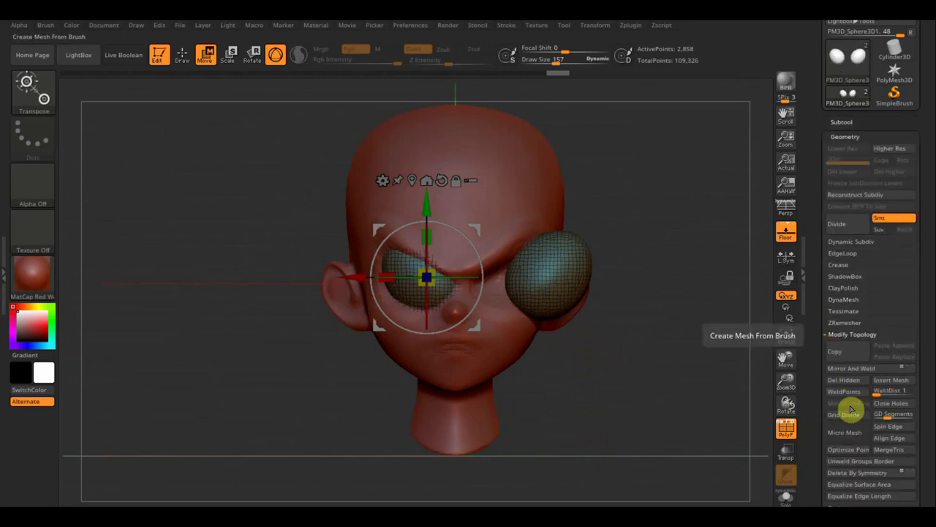
click(870, 369)
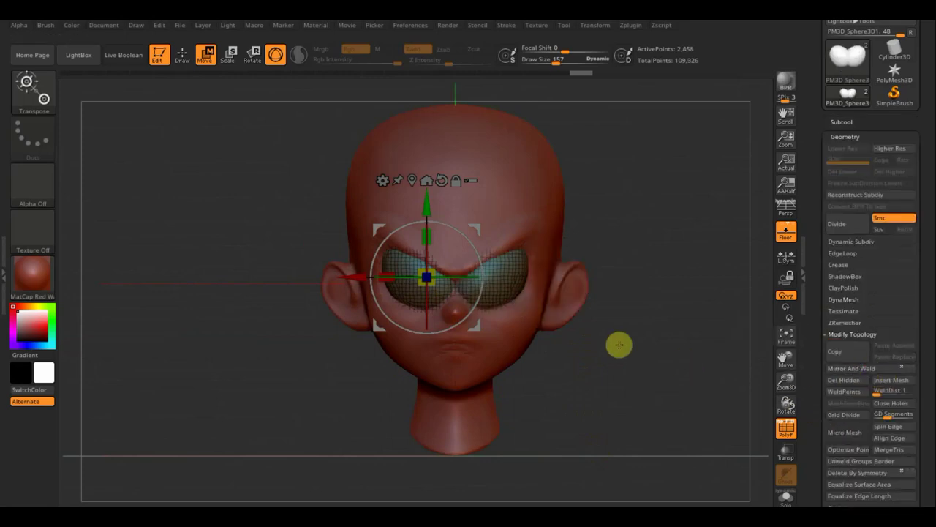
mouse_move(633, 370)
alt+right_down()
mouse_move(651, 389)
mouse_move(590, 380)
alt+right_up()
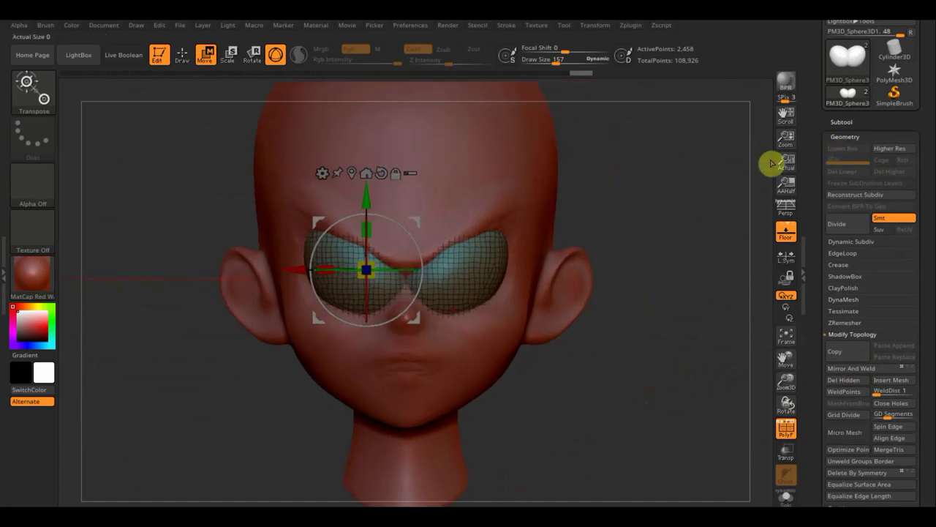
click(843, 121)
click(912, 146)
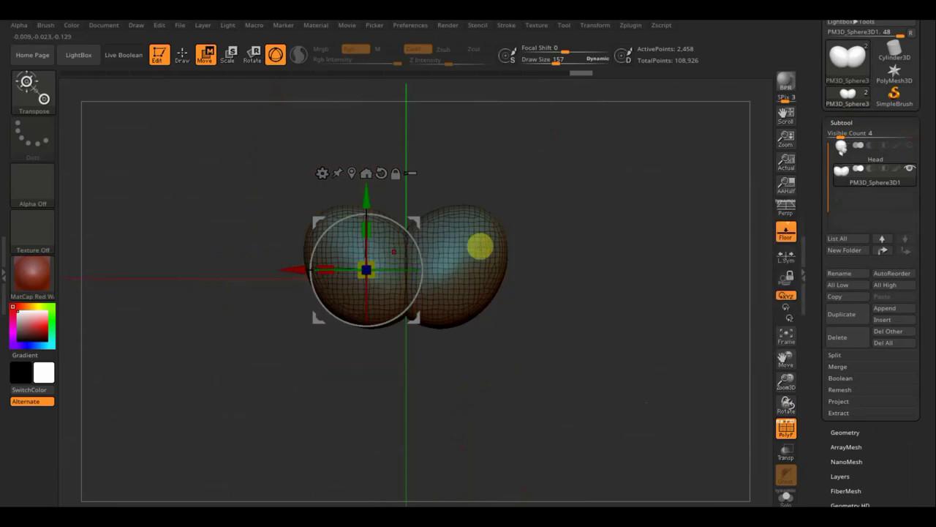
click(910, 145)
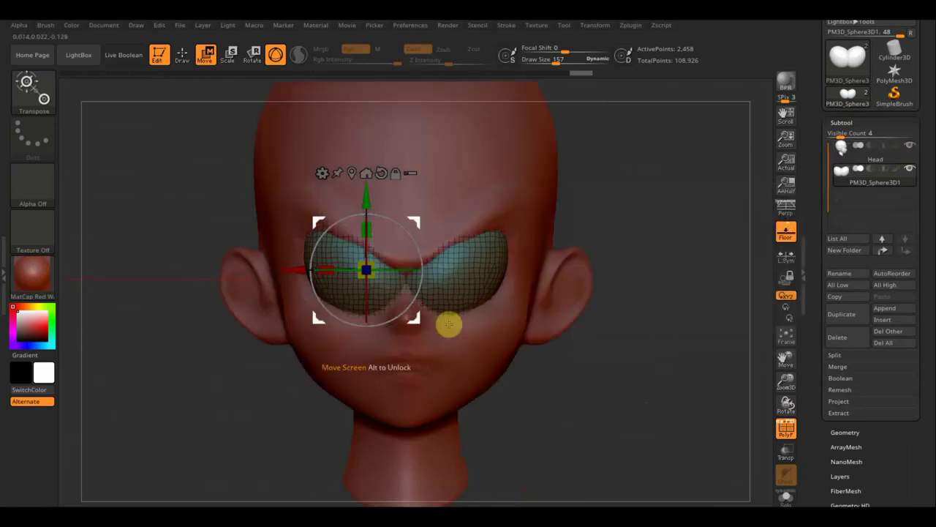
mouse_move(581, 73)
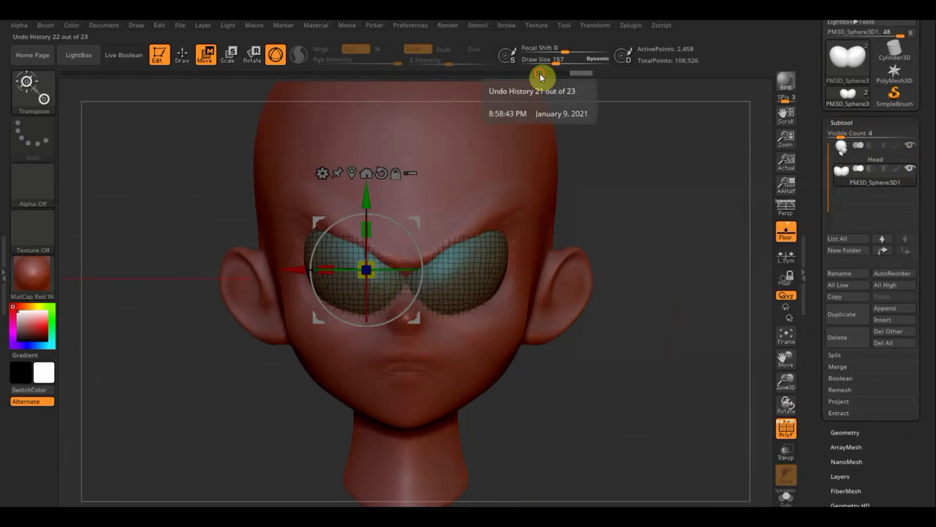
click(541, 73)
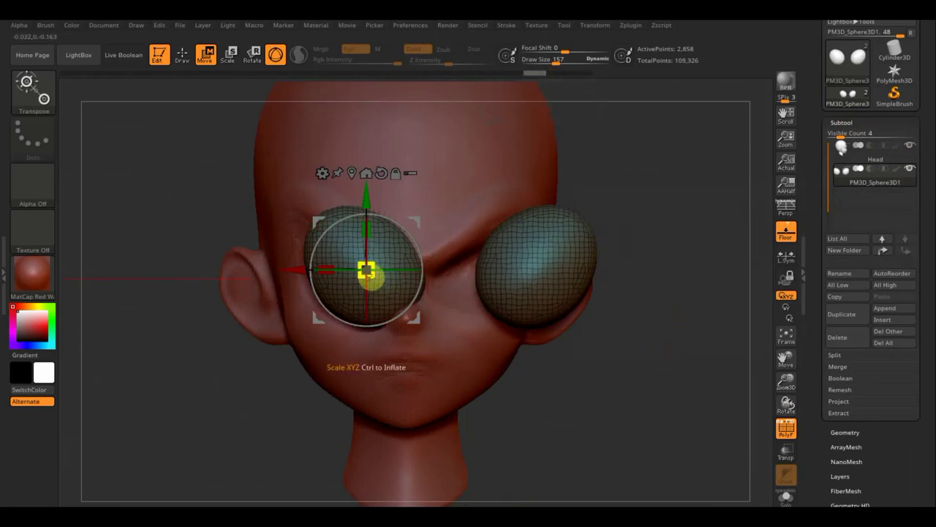
- Rescale the eye spheres and nudge them sideways and deeper until they fit the sockets
drag(371, 274, 338, 255)
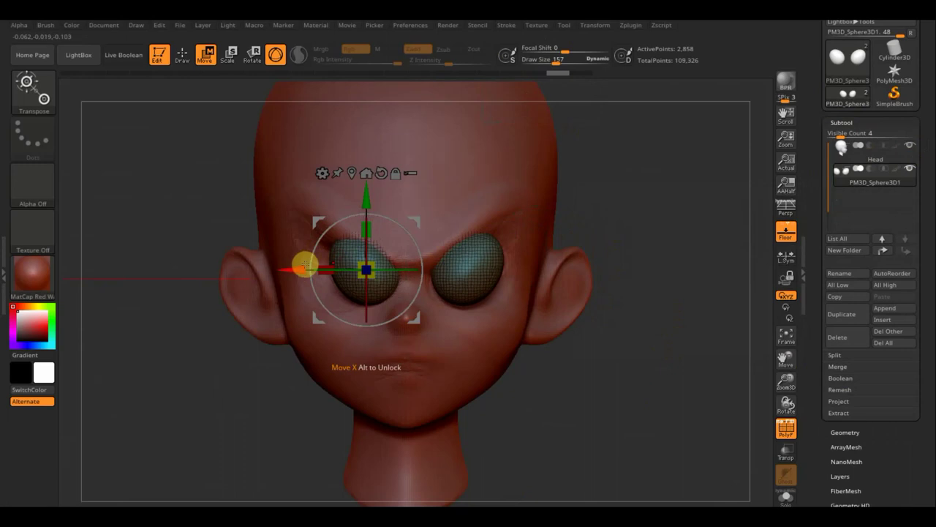
drag(295, 268, 285, 269)
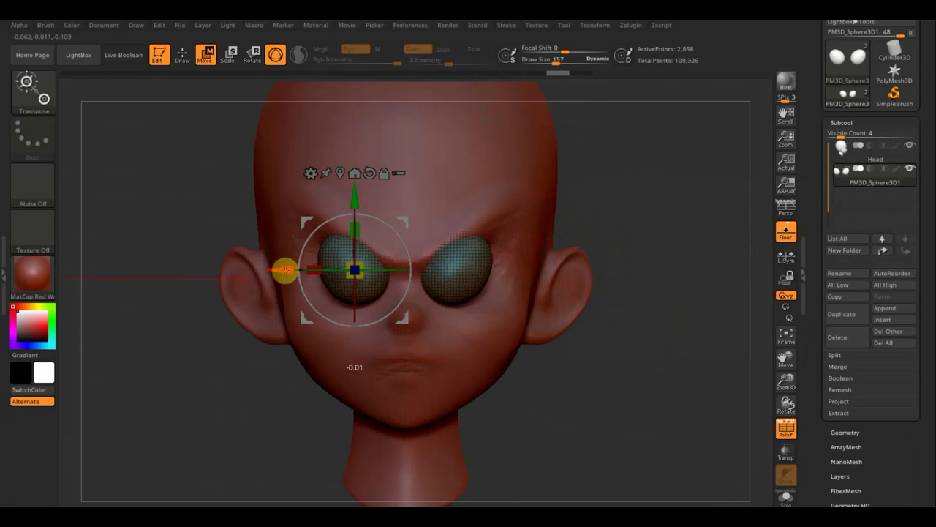
shift+drag(499, 349, 543, 337)
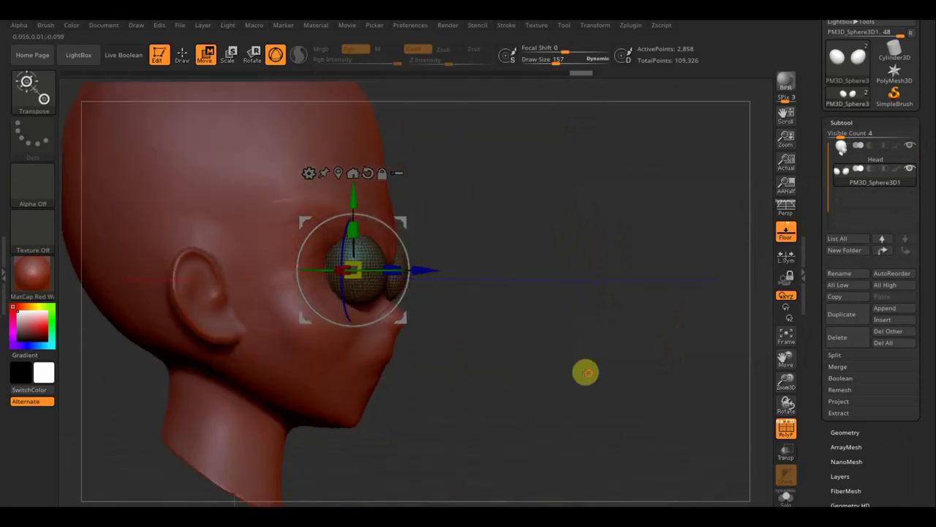
drag(421, 268, 399, 268)
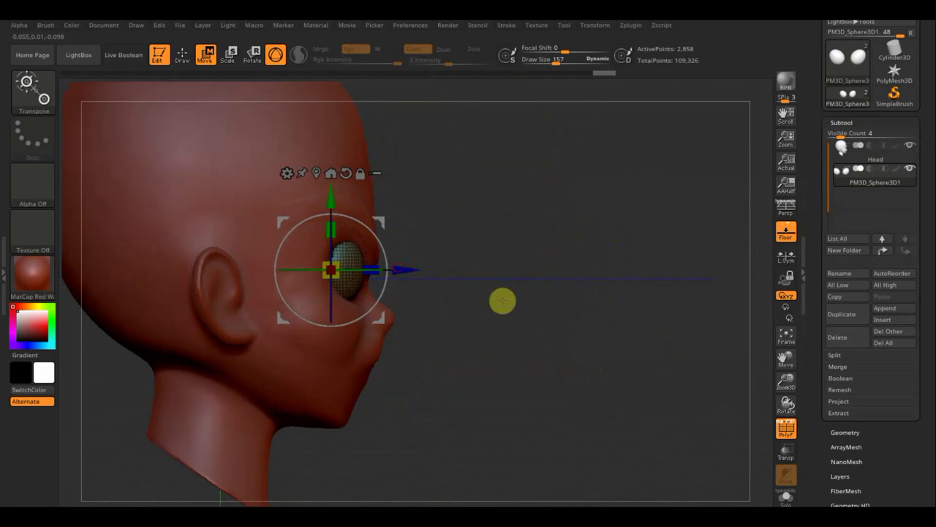
shift+drag(502, 299, 468, 309)
shift+drag(601, 322, 593, 328)
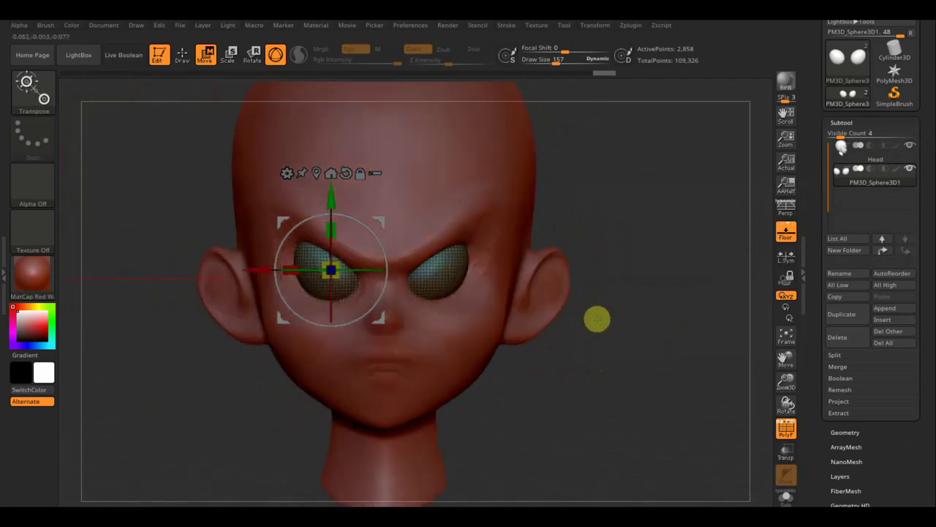
drag(338, 275, 331, 270)
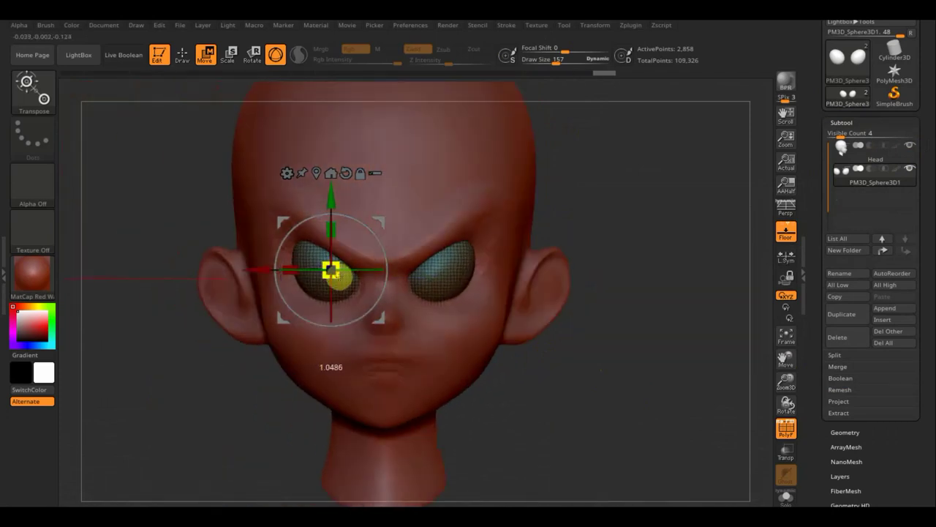
drag(270, 271, 263, 272)
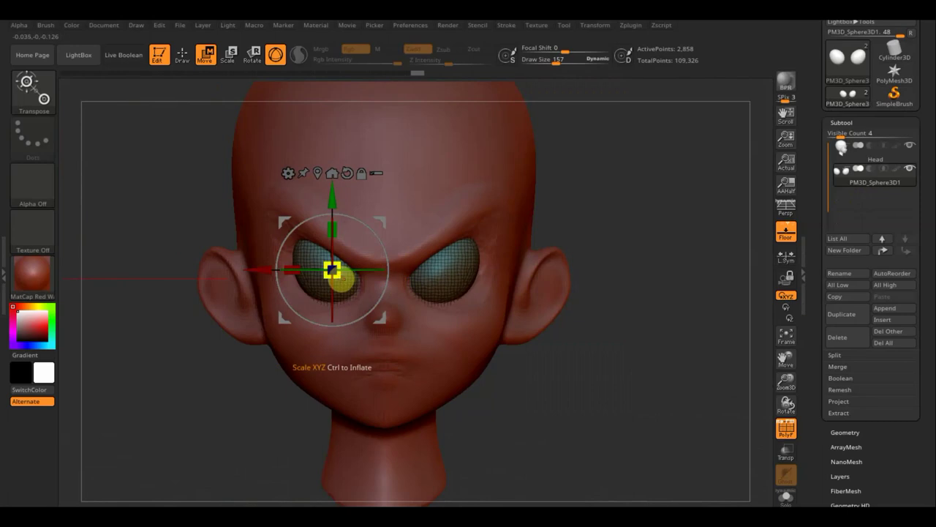
drag(343, 280, 344, 282)
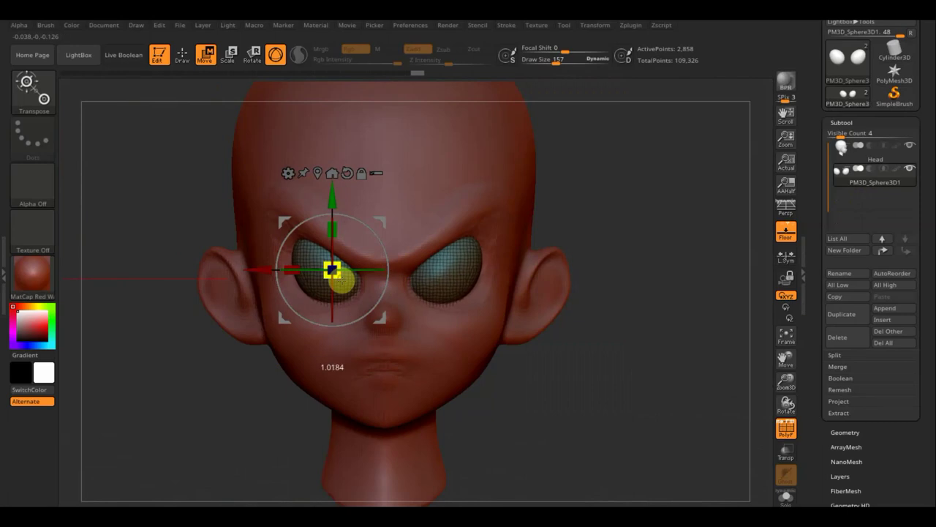
- Mirror the left eye across with Mirror And Weld while Head is hidden, then unhide Head
click(911, 146)
mouse_move(875, 151)
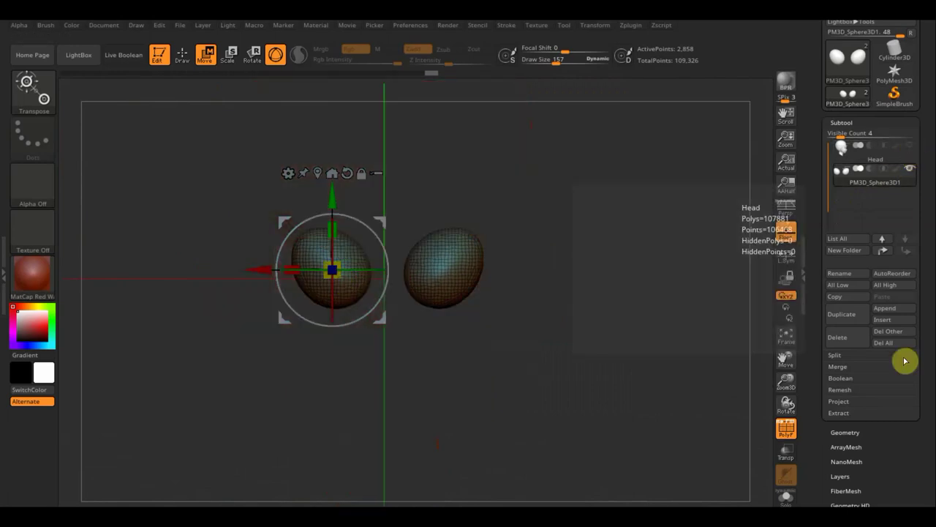
click(850, 431)
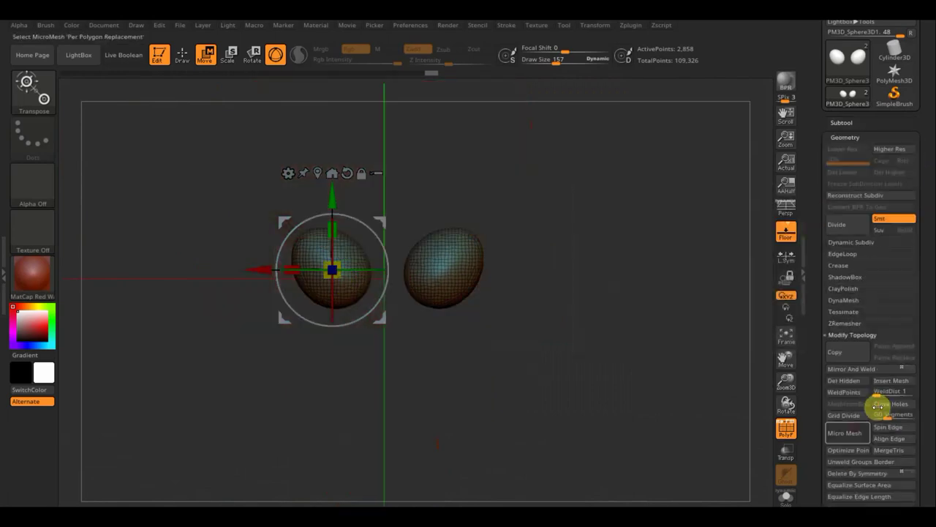
click(856, 370)
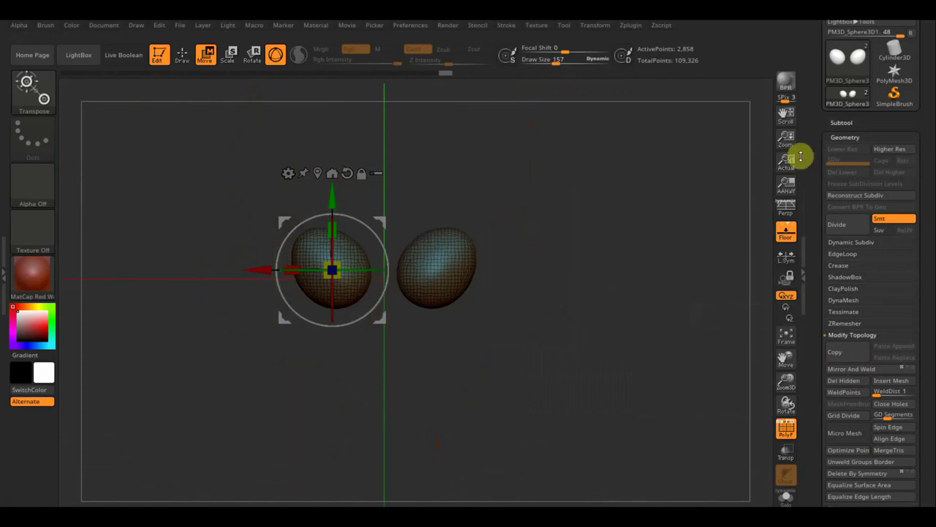
click(850, 122)
click(909, 145)
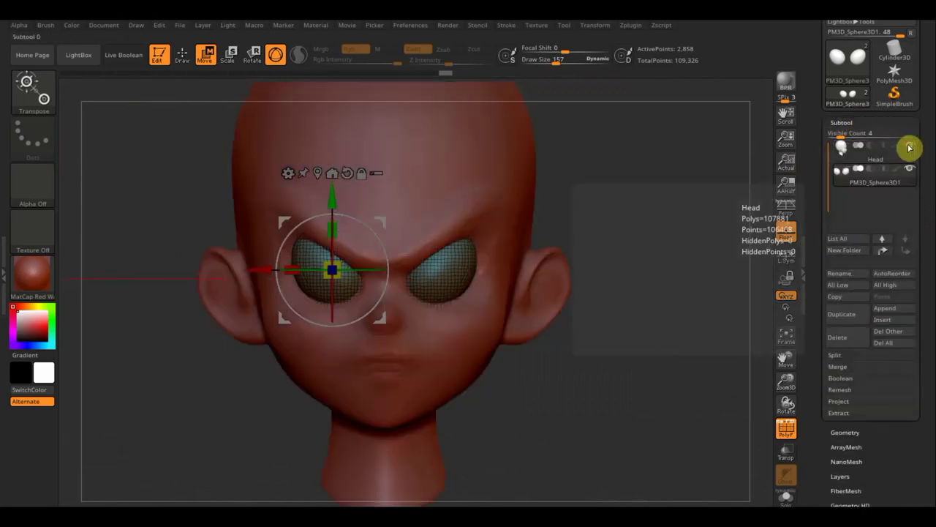
- Turn off the PolyF wireframe and zoom out to view the whole head
click(786, 428)
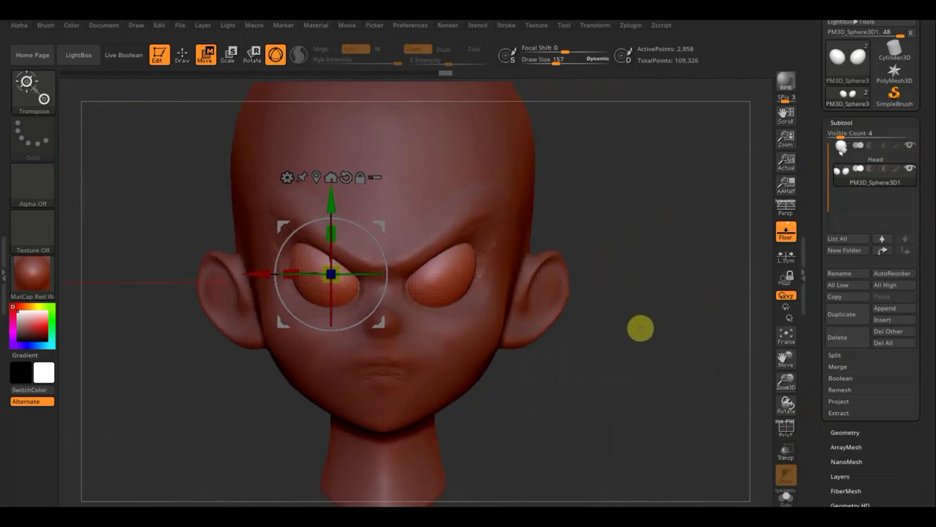
alt+drag(637, 329, 617, 257)
drag(538, 200, 504, 171)
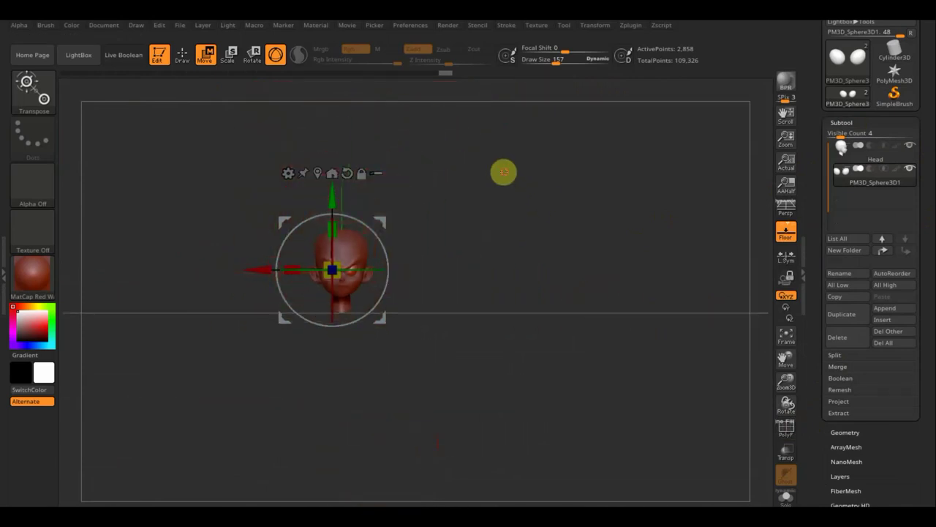
mouse_move(500, 215)
mouse_down()
mouse_move(498, 278)
mouse_move(561, 288)
mouse_up()
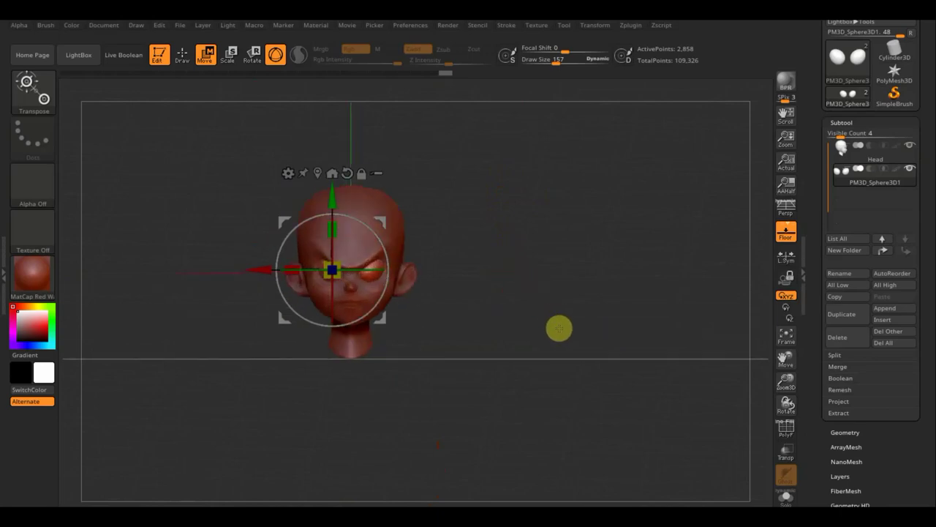
- Switch to Draw mode with Move Topological at draw size 36 and check the Smooth brush
click(182, 54)
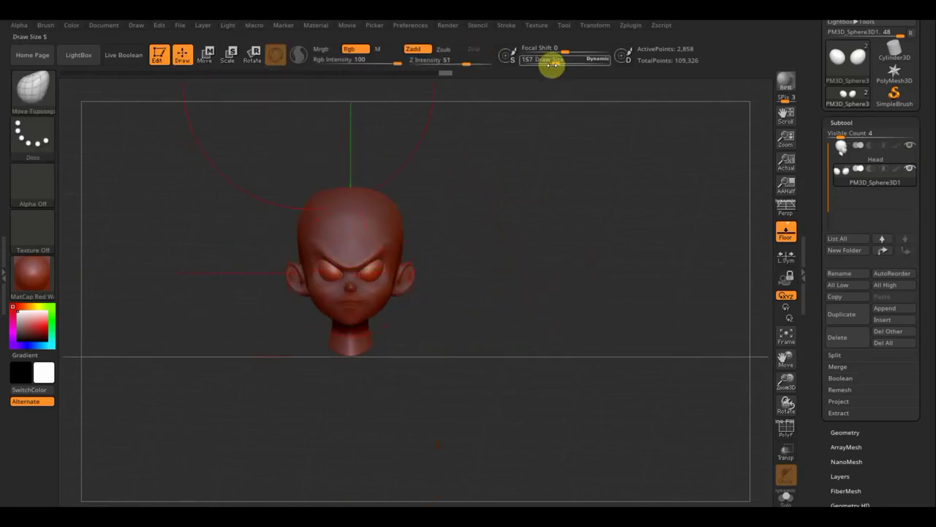
drag(550, 61, 552, 61)
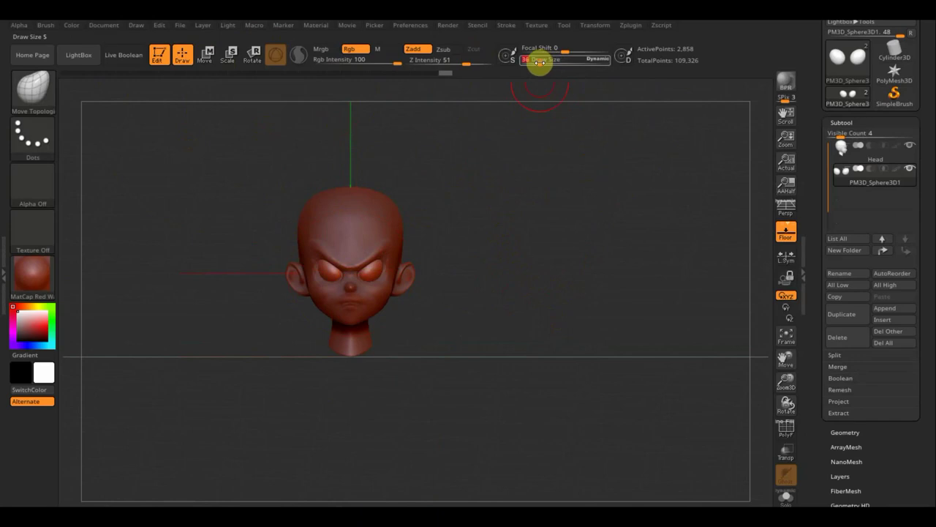
key(shift)
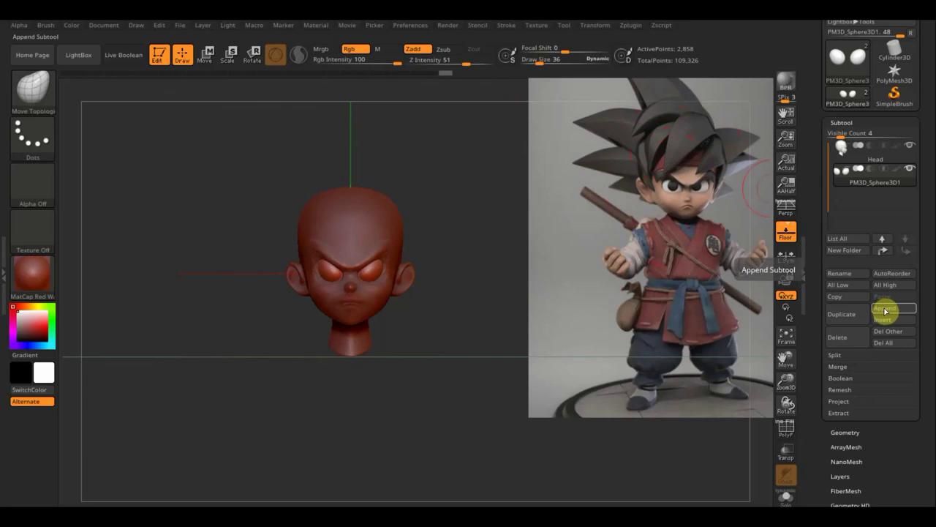
- Pick the CurveTube brush, duplicate Head into Head1, and hide the original Head
click(885, 311)
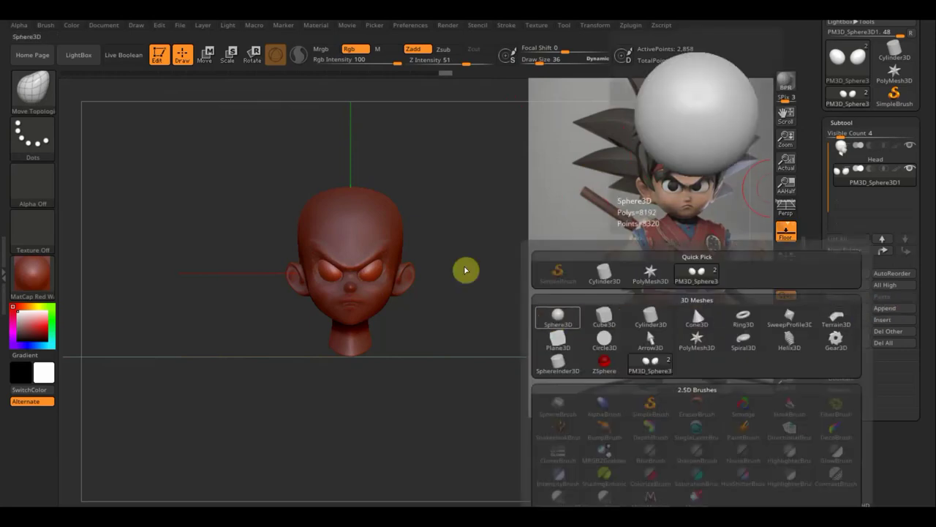
click(32, 88)
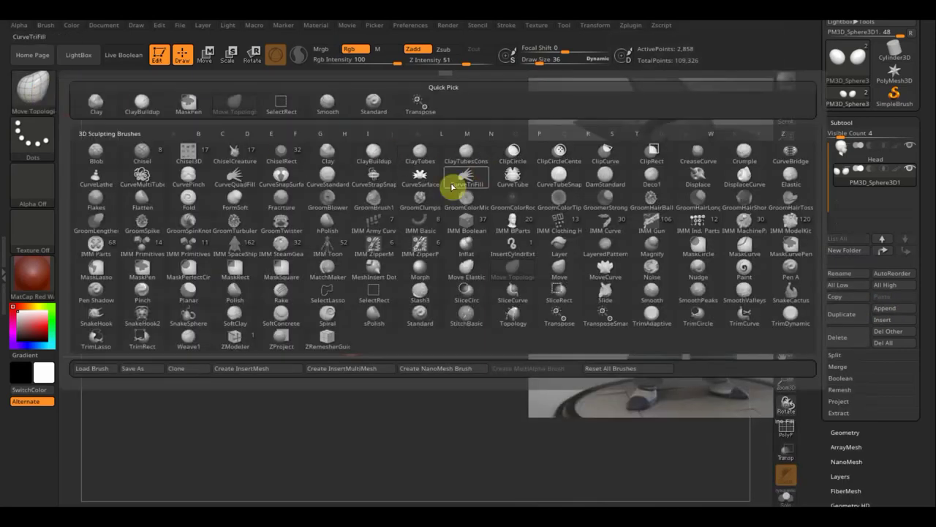
click(512, 179)
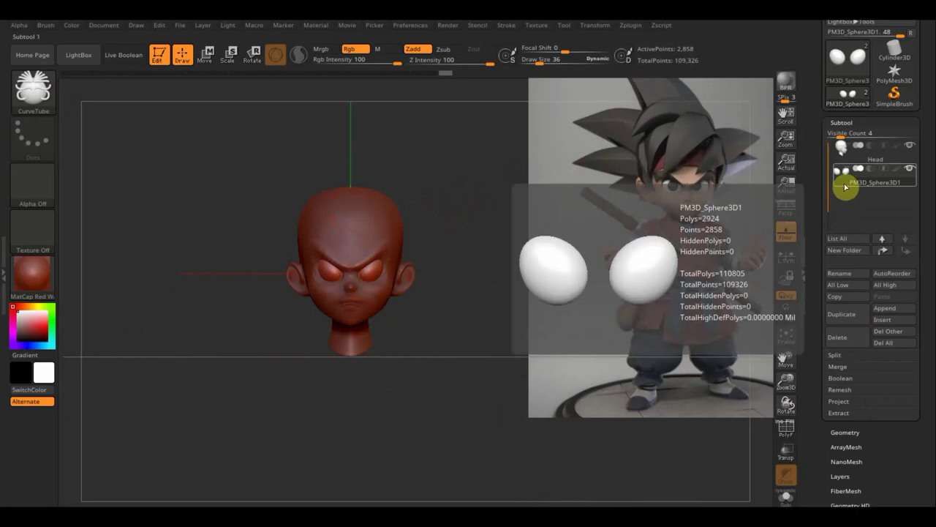
mouse_move(870, 152)
click(850, 159)
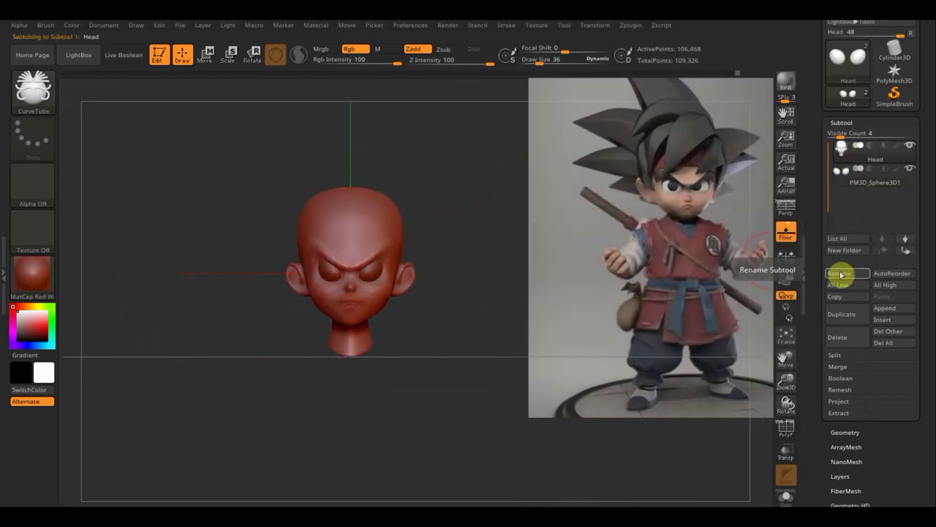
click(847, 313)
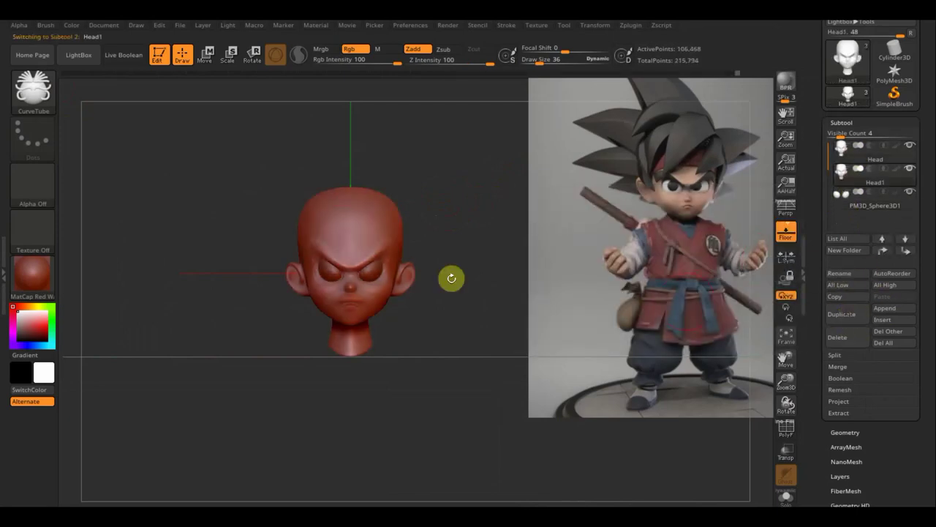
click(911, 149)
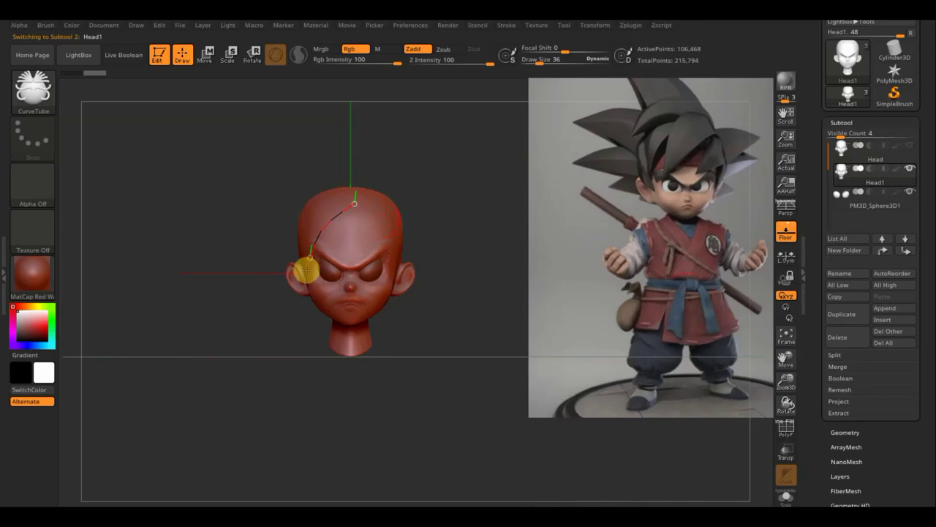
- Draw a CurveTube strand from the crown to the left brow, resize it, and commit it
drag(306, 271, 313, 265)
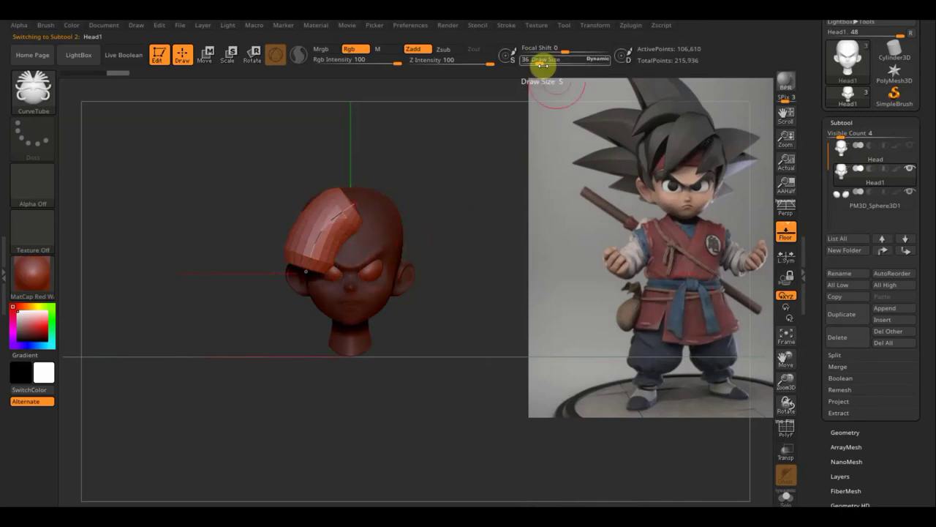
drag(541, 65, 536, 63)
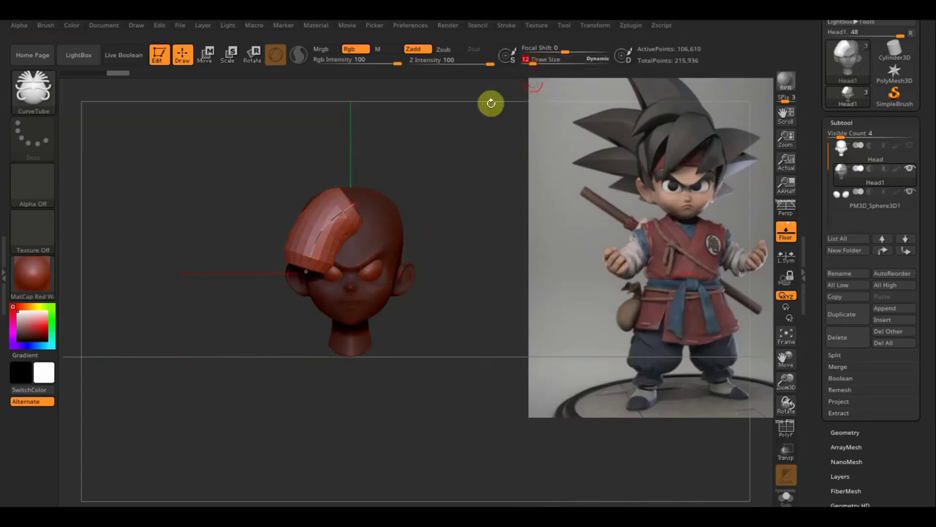
click(324, 220)
mouse_move(545, 63)
mouse_down()
mouse_move(535, 64)
mouse_move(545, 64)
mouse_up()
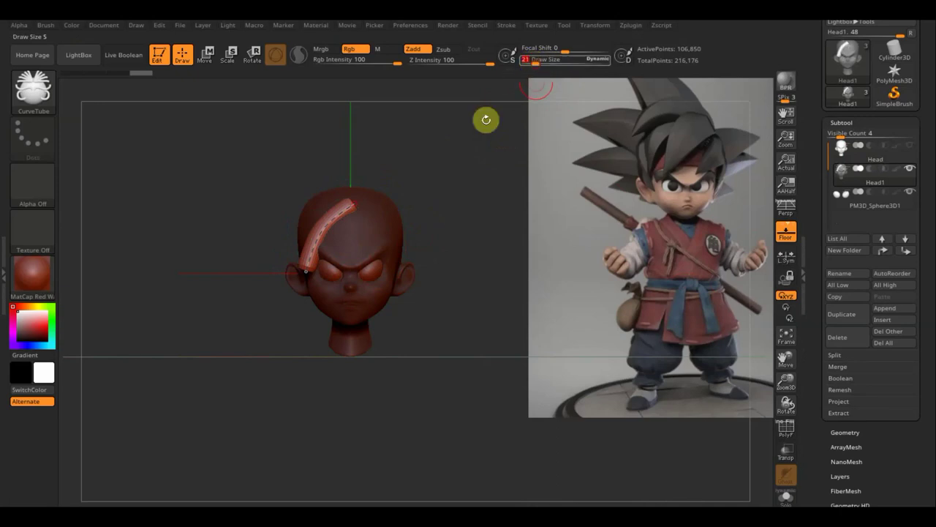
click(335, 213)
key(bracketleft)
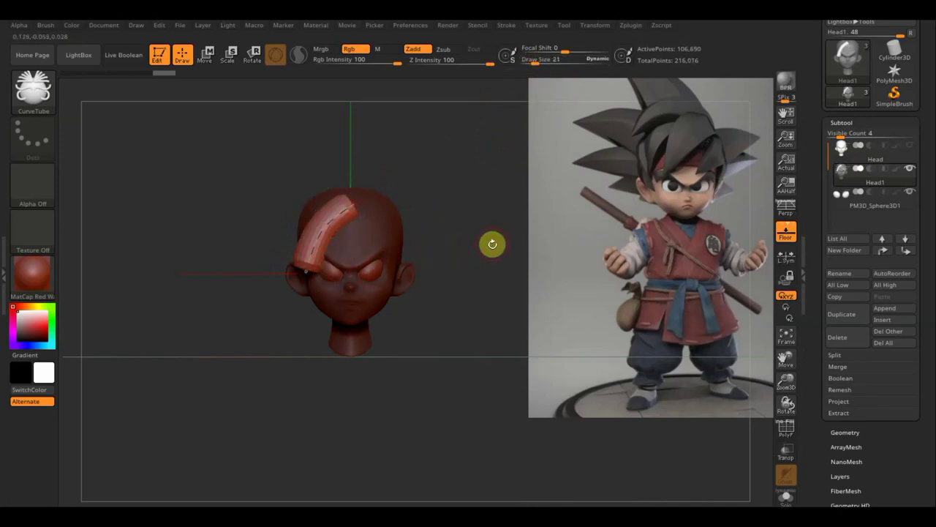
mouse_move(493, 242)
mouse_down()
mouse_move(487, 229)
mouse_move(495, 277)
mouse_up()
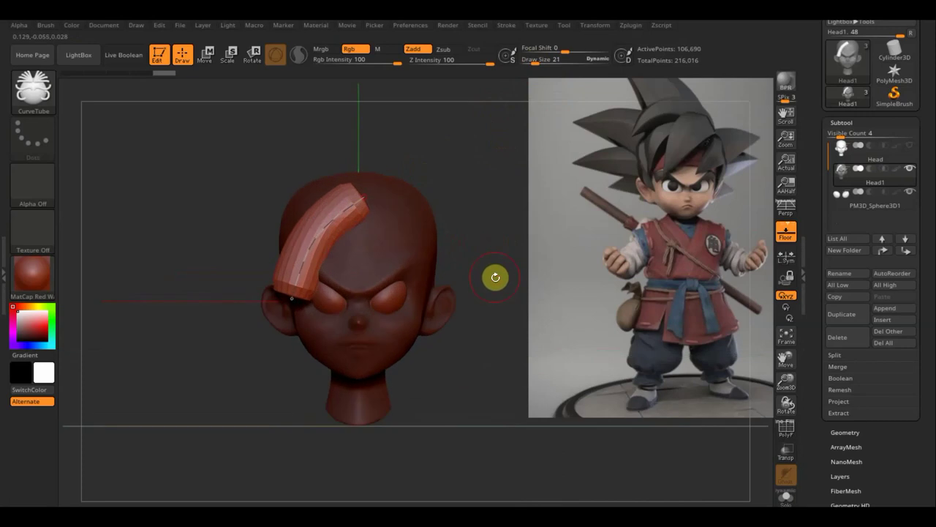
click(392, 257)
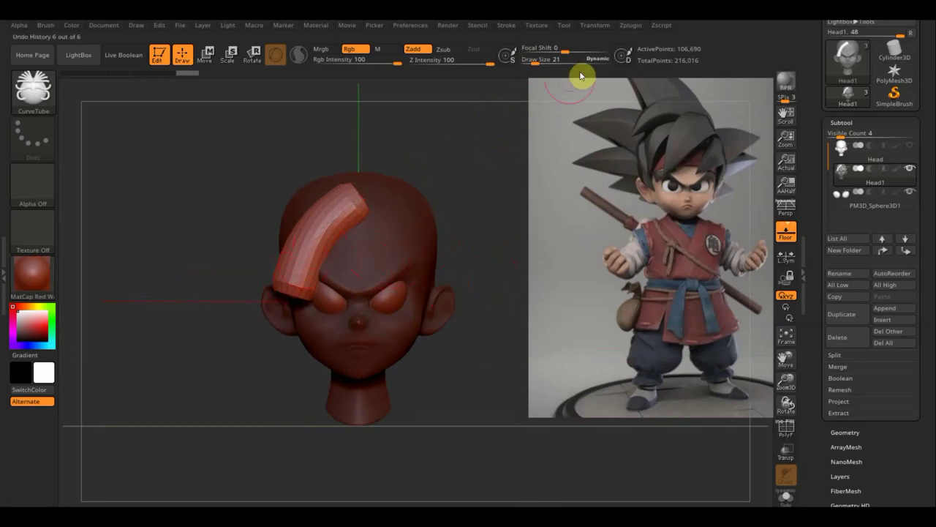
- Smooth the committed strand with an enlarged Smooth brush
drag(542, 62, 545, 63)
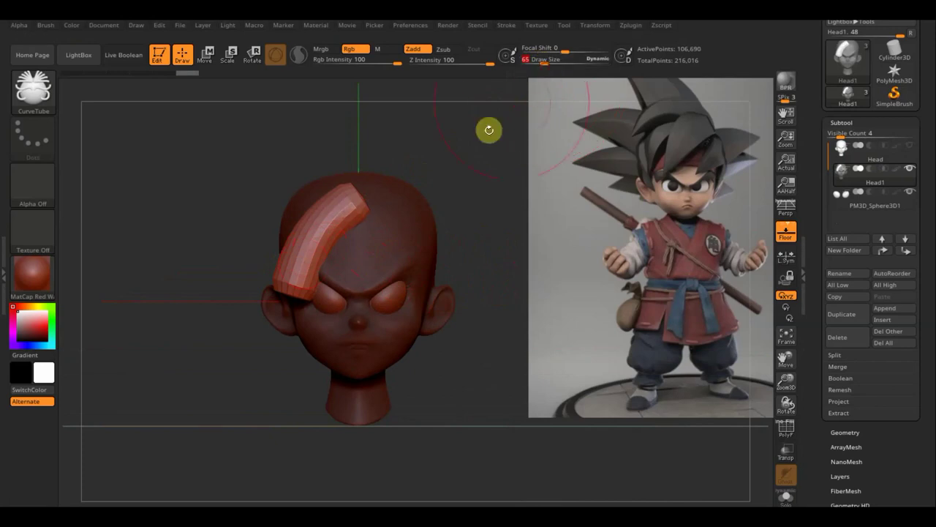
key(shift)
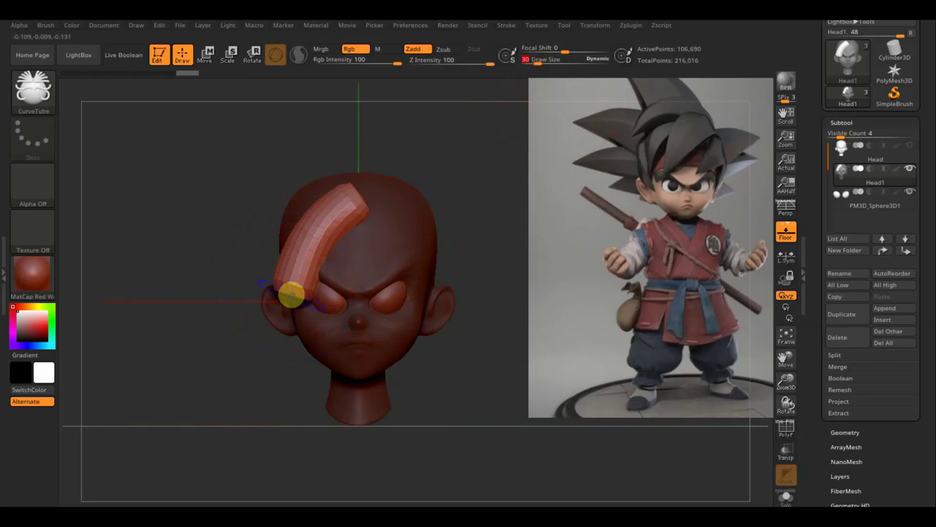
key(shift)
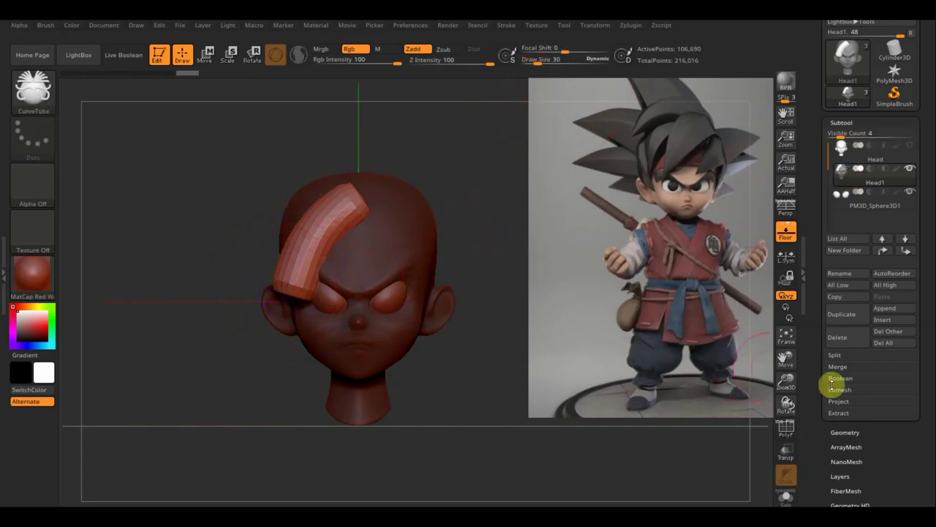
click(845, 431)
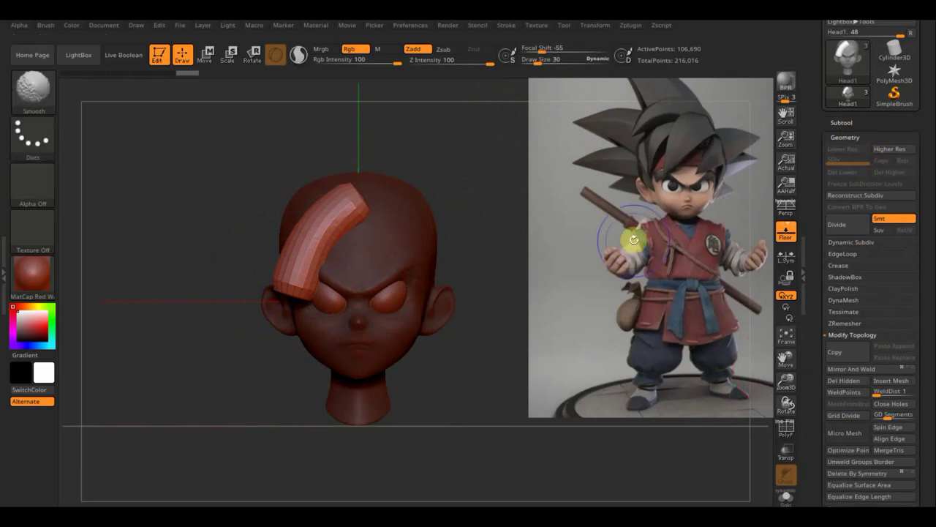
- Hide the Spotlight reference, smooth the hair strand, and DynaMesh the head and strand together
key(shift+z)
mouse_move(305, 275)
shift+mouse_down()
mouse_move(299, 298)
mouse_move(299, 256)
mouse_move(295, 267)
mouse_move(319, 223)
shift+mouse_up()
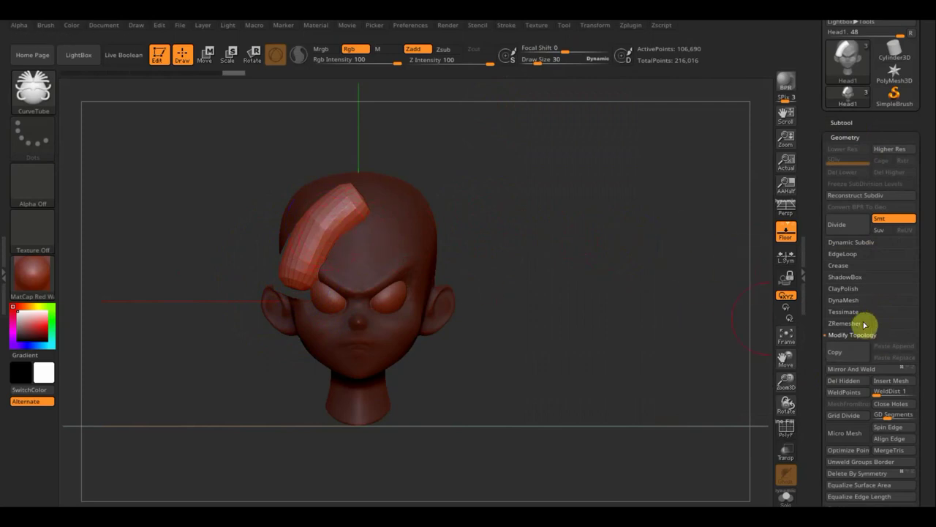
click(845, 300)
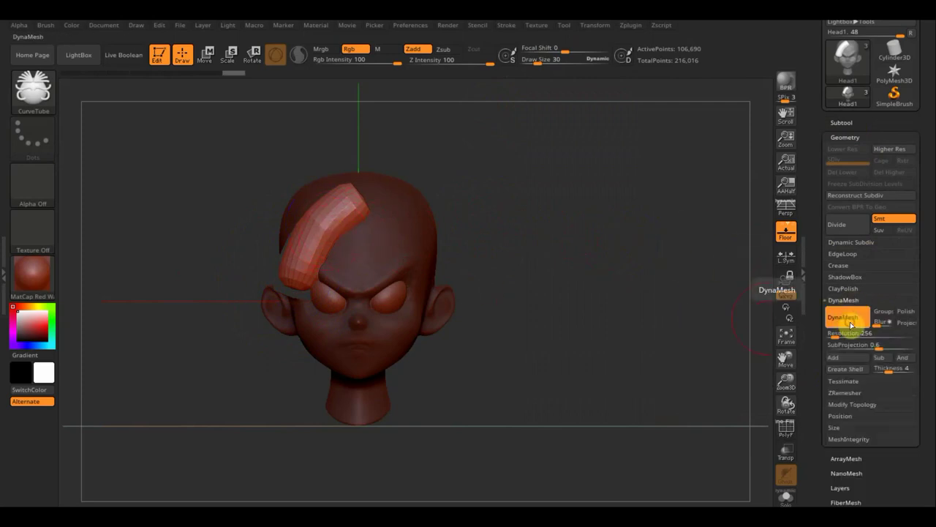
click(849, 324)
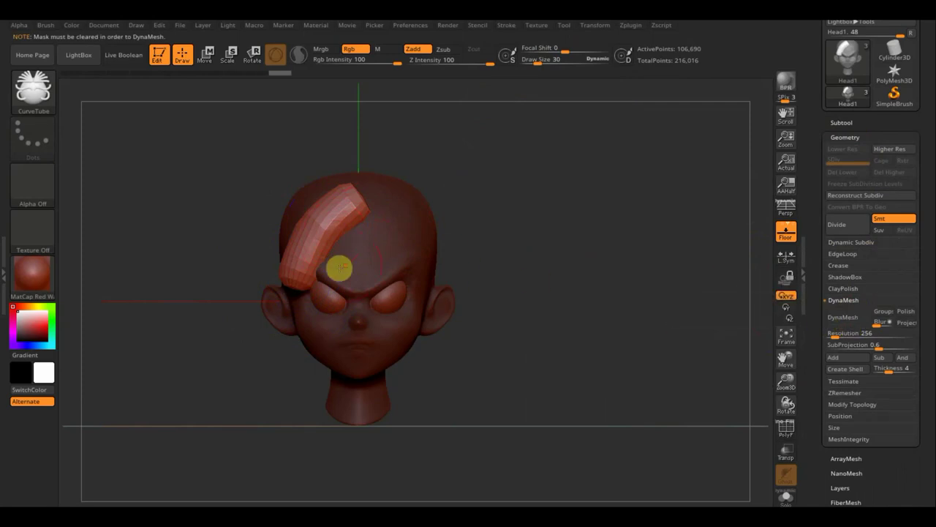
- Pull the strand tip down past the left eye with Move Topological, then smooth it
key(shift)
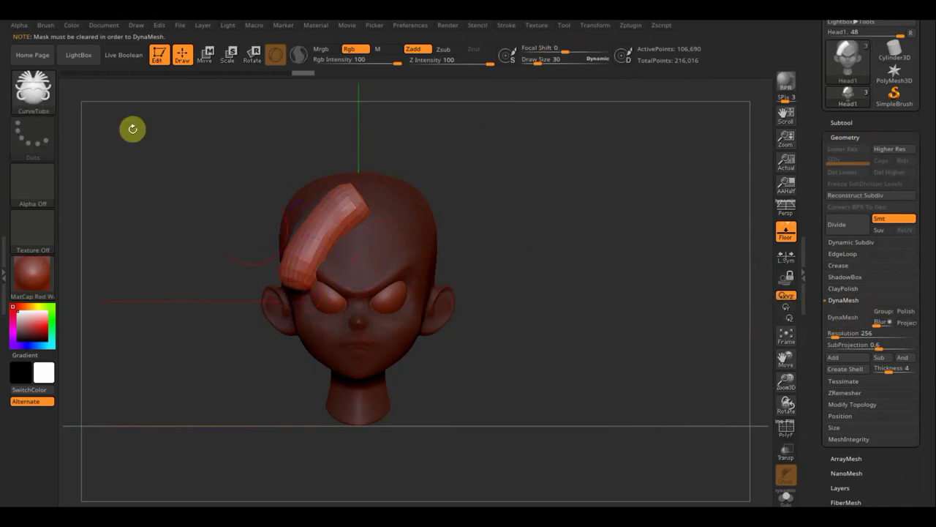
click(33, 88)
click(288, 104)
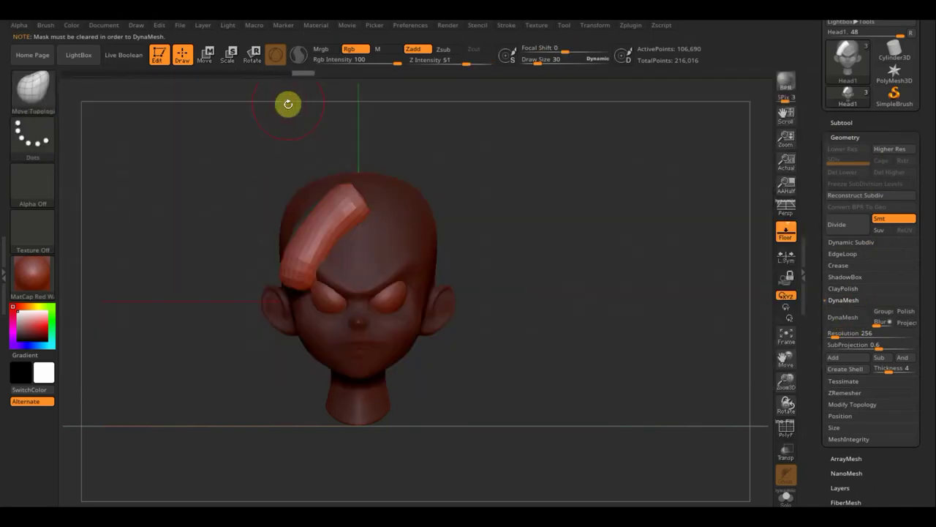
drag(288, 281, 283, 313)
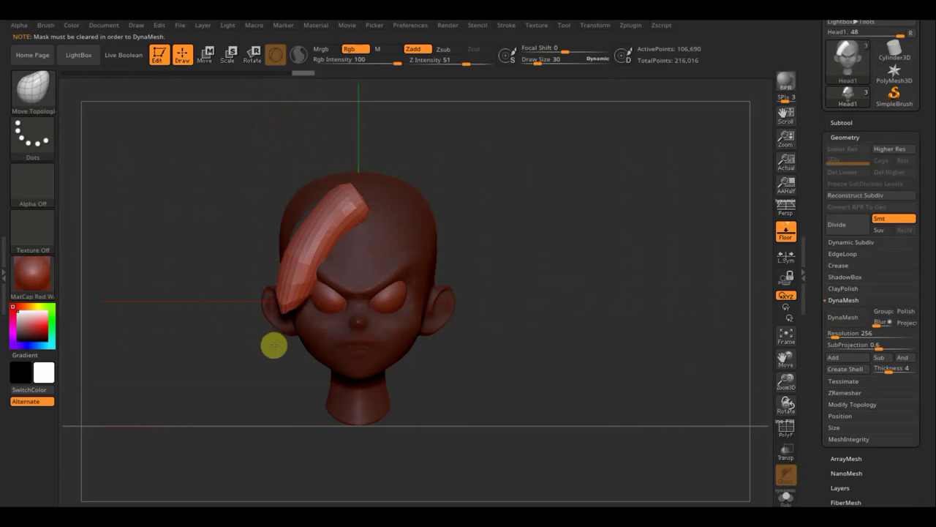
key(shift)
shift+drag(287, 275, 351, 213)
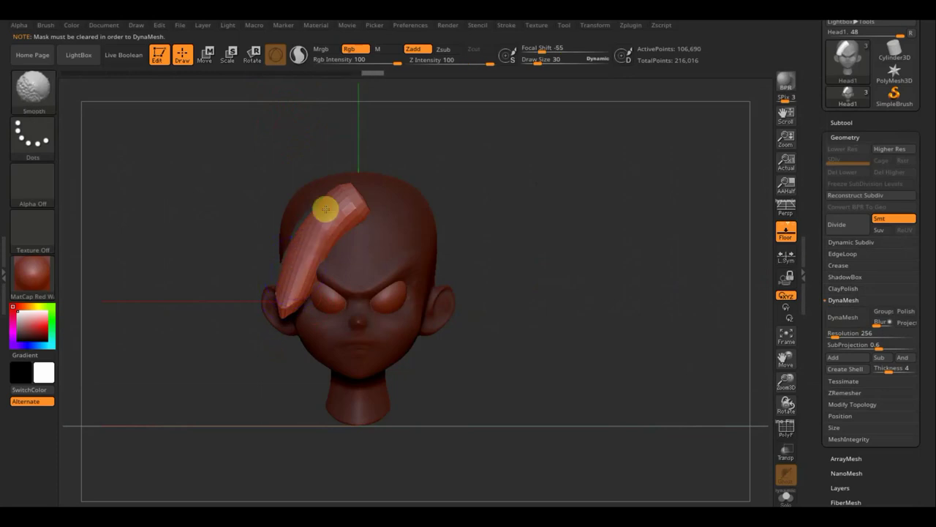
mouse_move(533, 232)
mouse_down()
mouse_move(573, 232)
mouse_move(514, 249)
mouse_move(531, 251)
mouse_move(578, 187)
mouse_up()
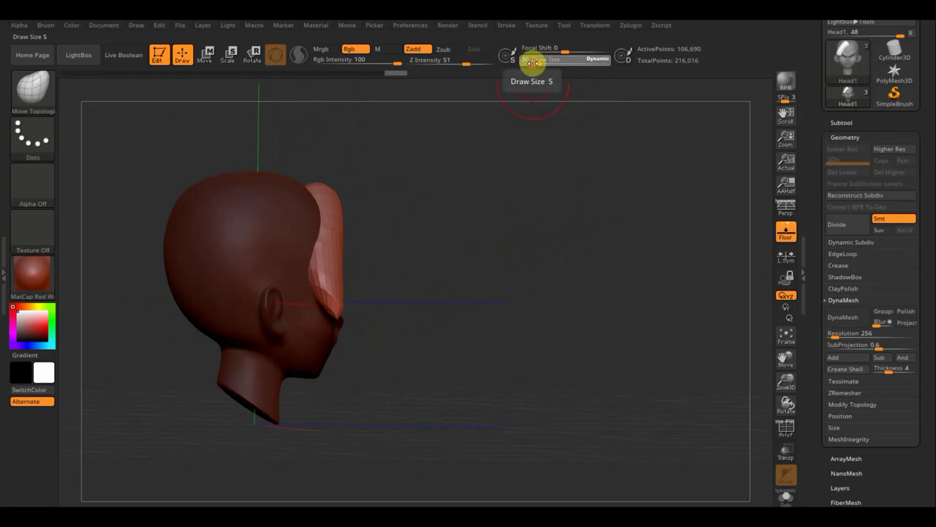
- Enlarge the brush and pull the hair strand outward so it stands off the forehead
drag(535, 64, 537, 64)
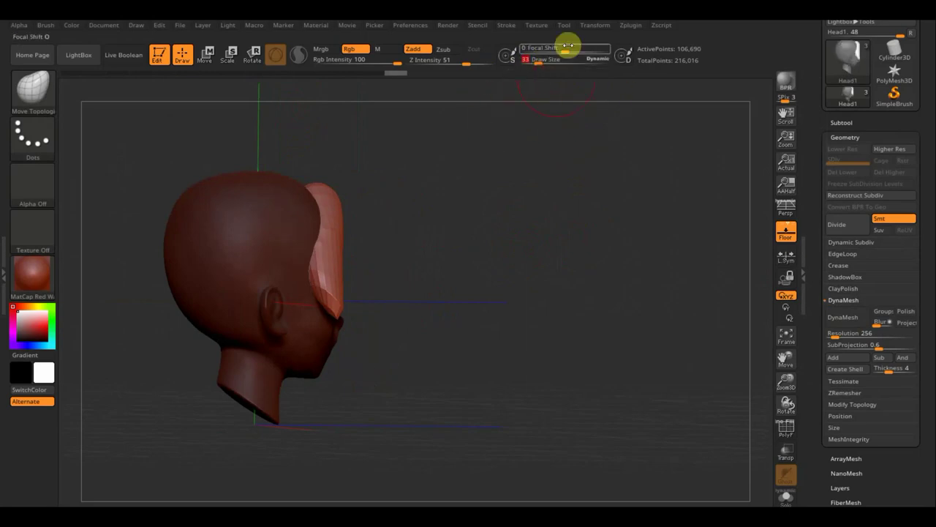
drag(539, 58, 545, 59)
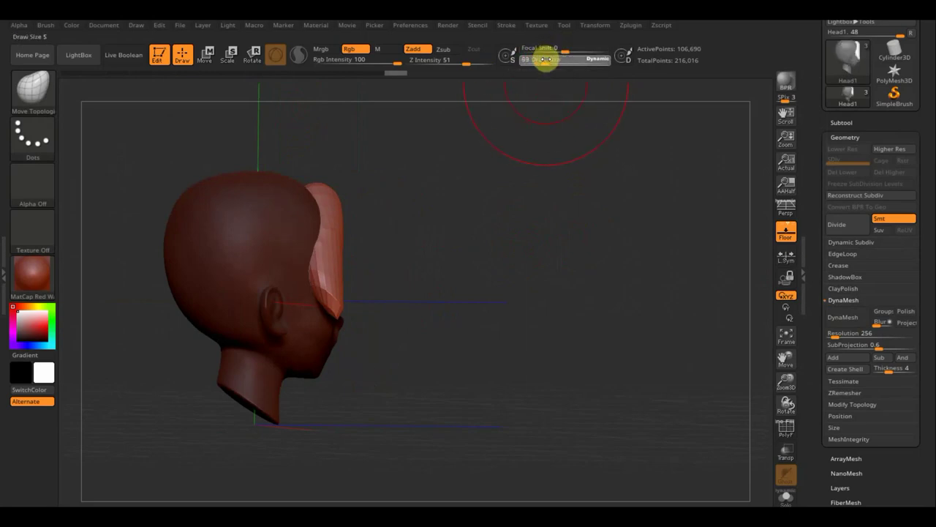
drag(328, 240, 348, 237)
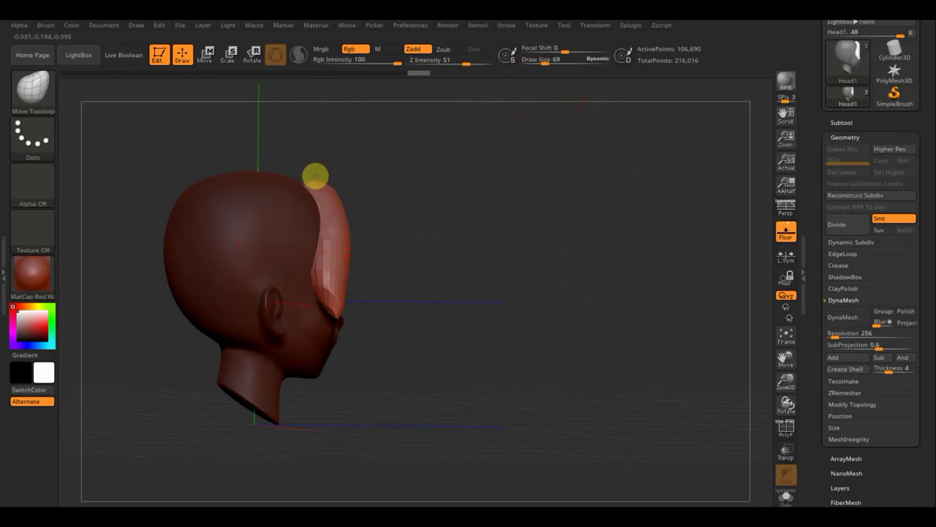
- Return to a front view and isolate the strand by hiding the head
shift+drag(466, 224, 549, 229)
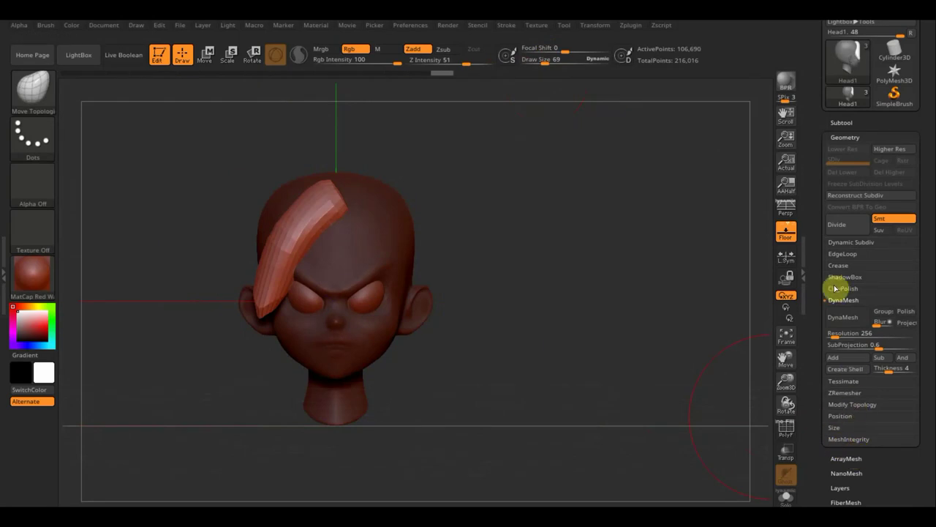
click(841, 124)
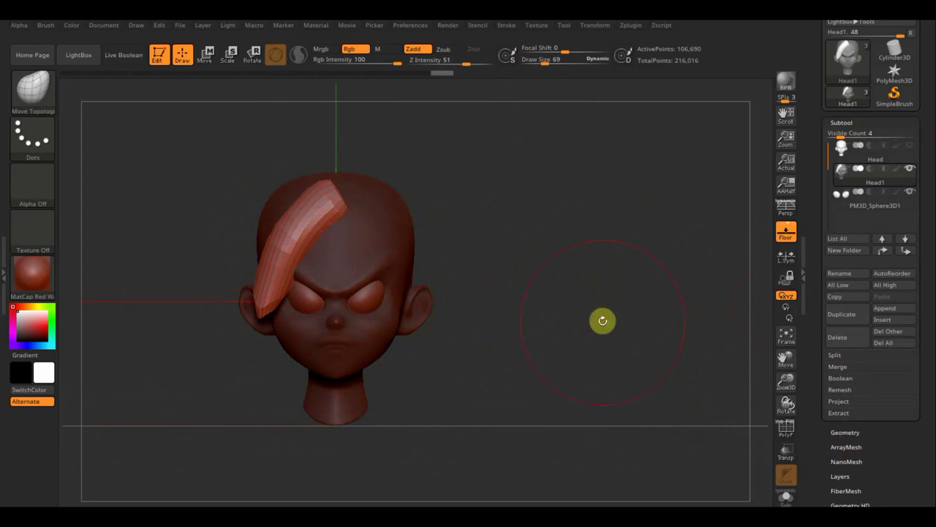
ctrl+shift+click(598, 299)
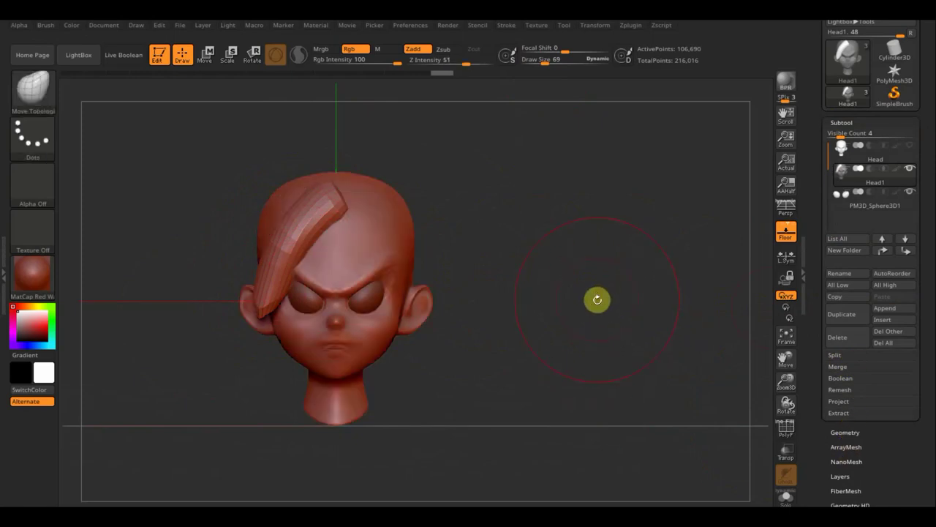
- Delete the hidden head geometry from the Head1 strand subtool with Del Hidden
ctrl+shift+click(301, 243)
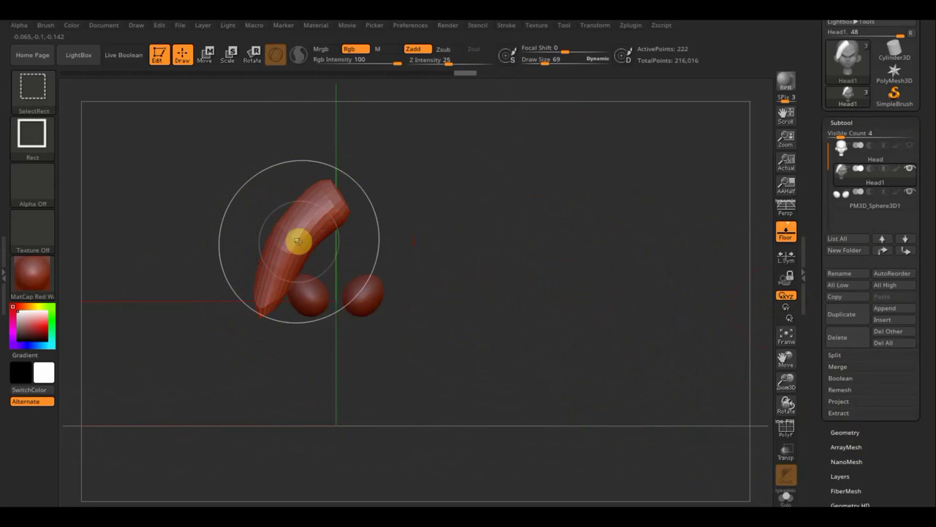
click(856, 432)
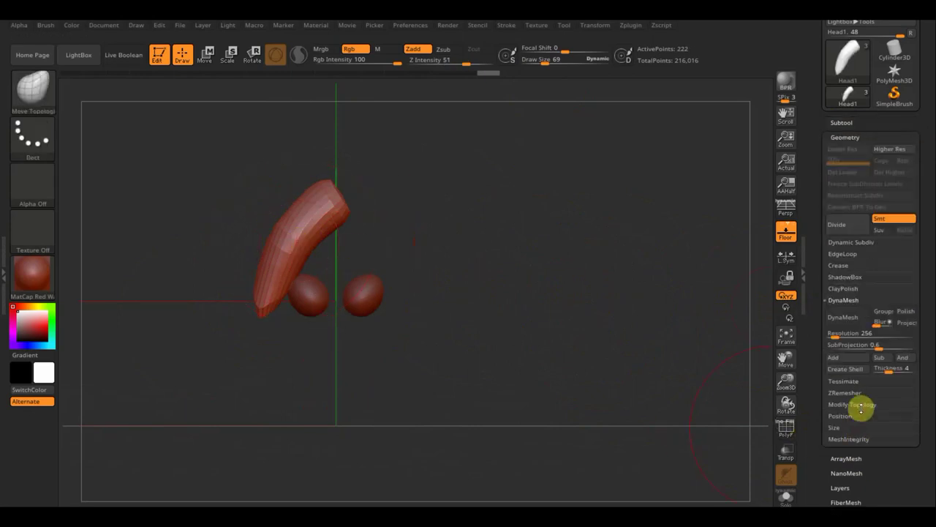
click(859, 403)
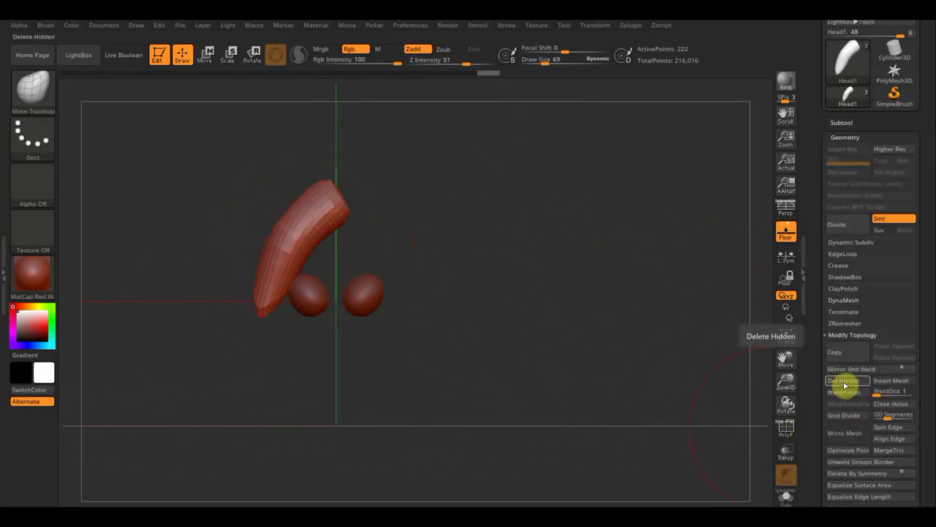
click(845, 382)
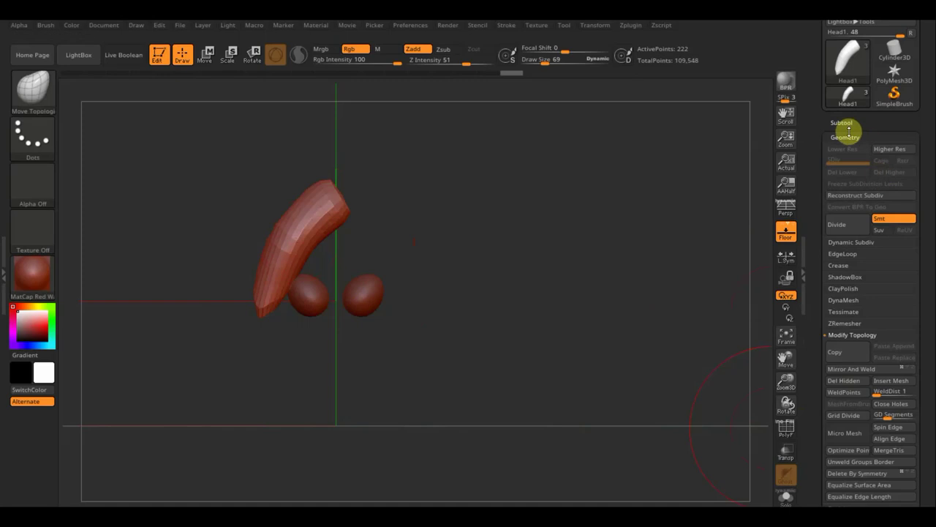
- Show the Head subtool, hide the Head1 strand, and select Head
click(846, 124)
click(909, 145)
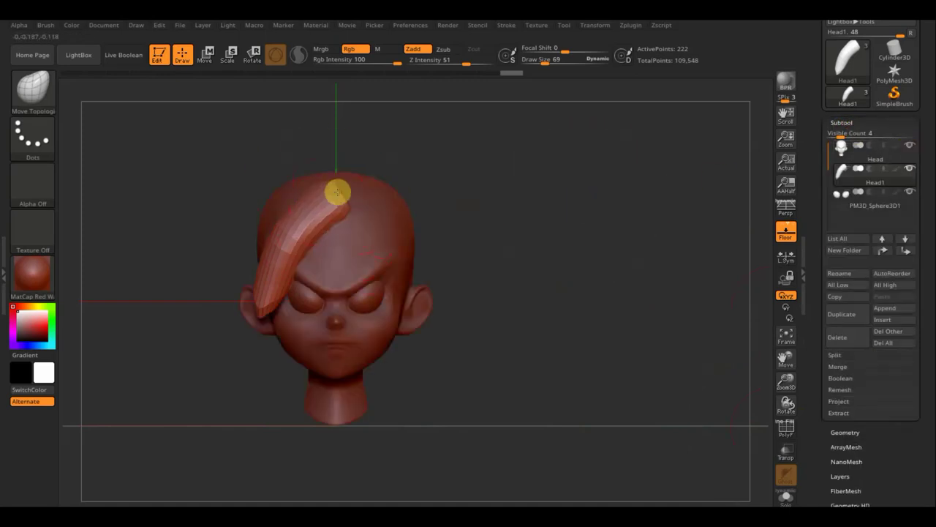
drag(512, 294, 558, 293)
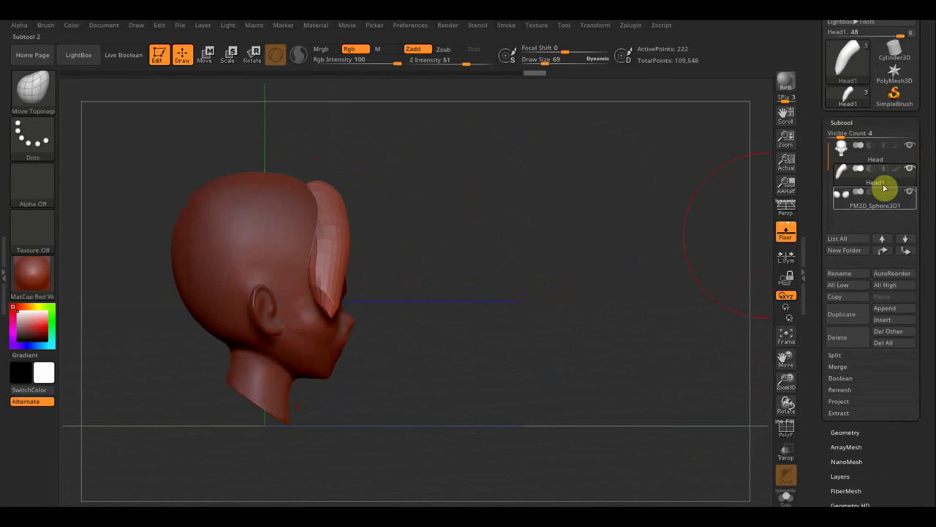
mouse_move(909, 169)
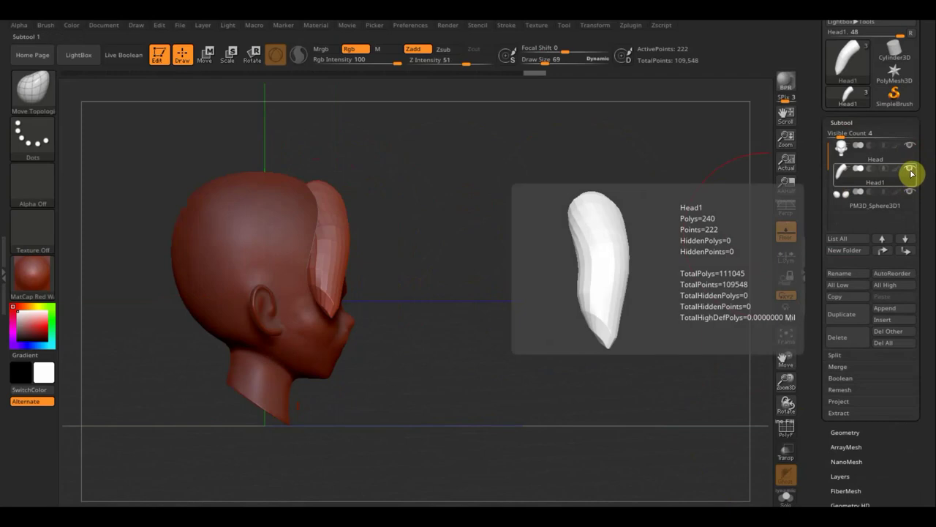
click(912, 172)
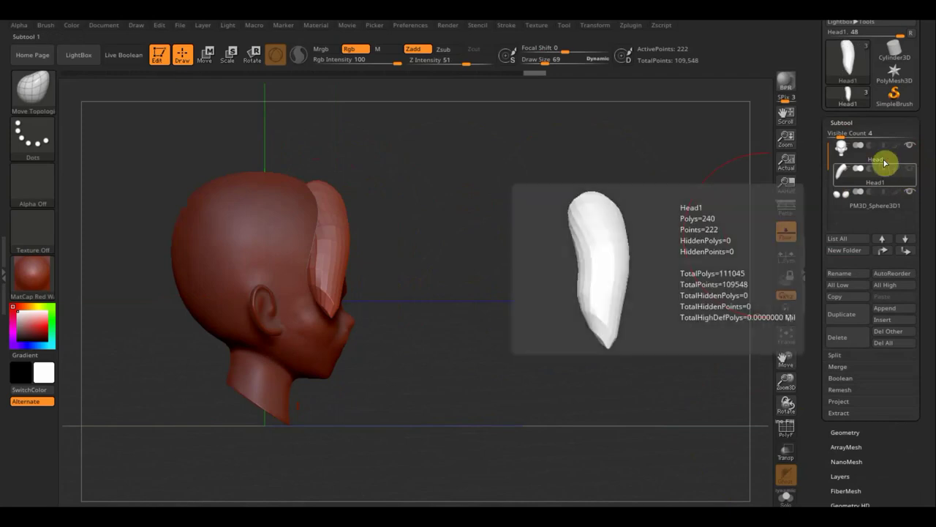
click(850, 151)
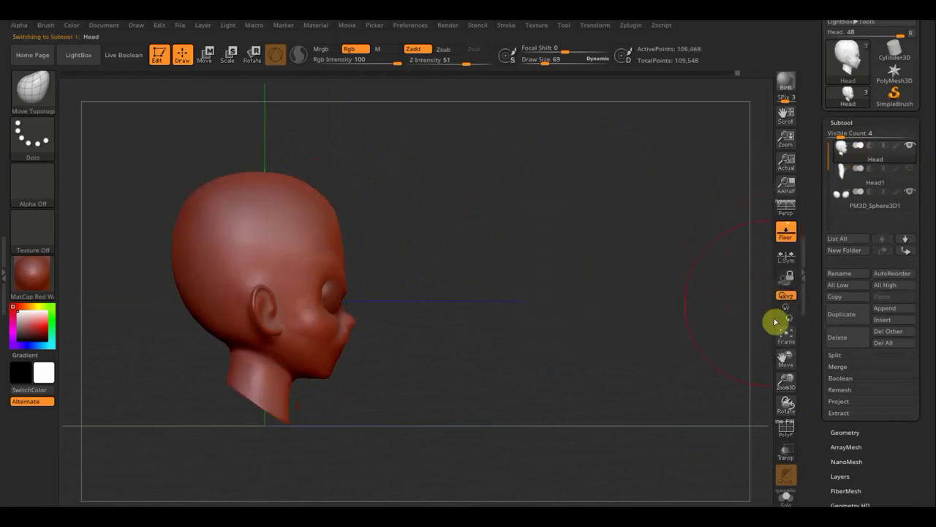
drag(614, 319, 565, 321)
- Duplicate the head as Head1_1 and draw a CurveStrapSnap strap across its forehead
click(848, 314)
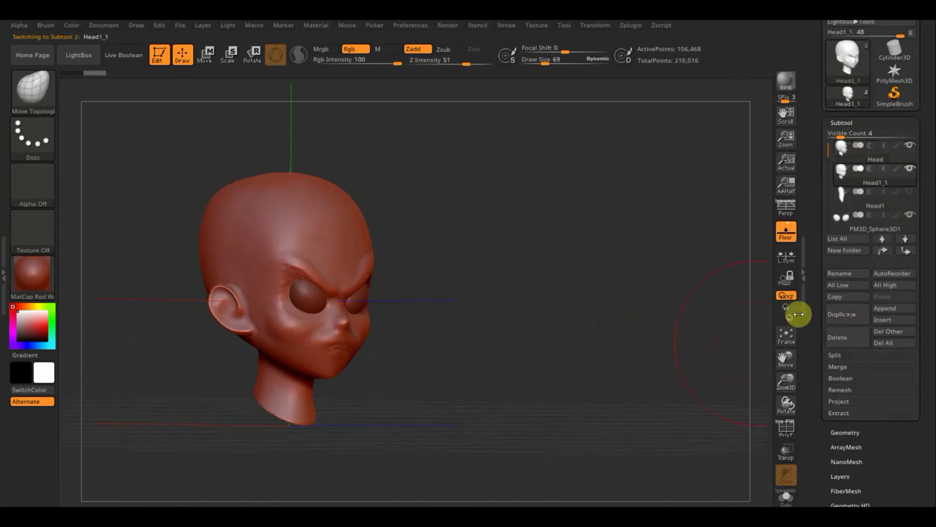
drag(717, 307, 637, 286)
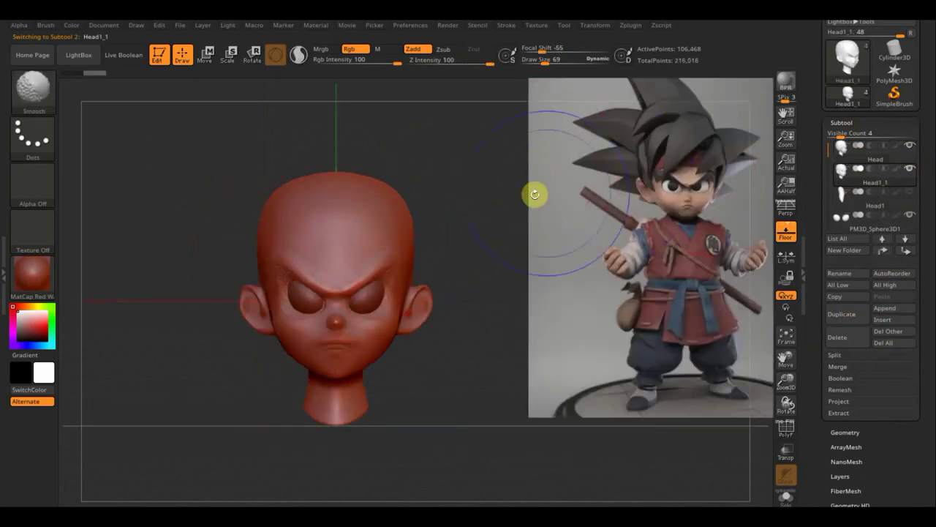
click(16, 91)
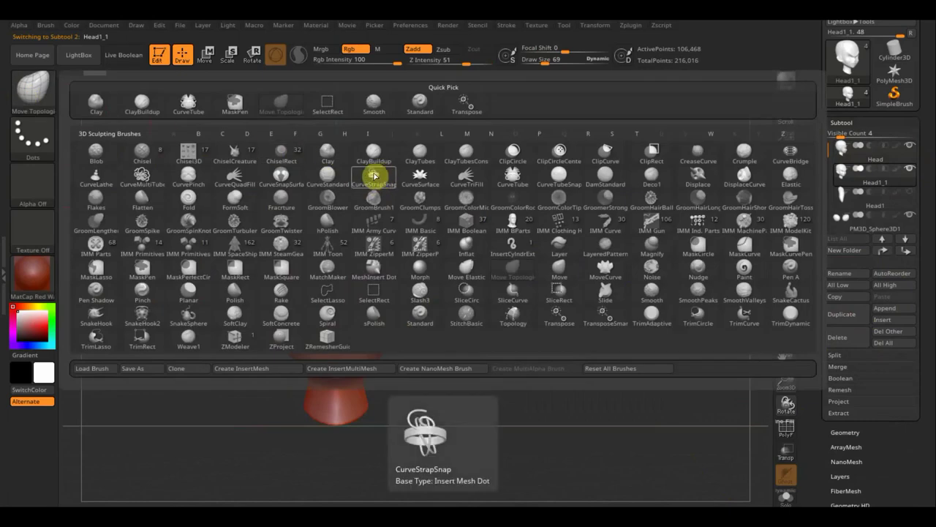
click(373, 176)
drag(606, 63, 544, 62)
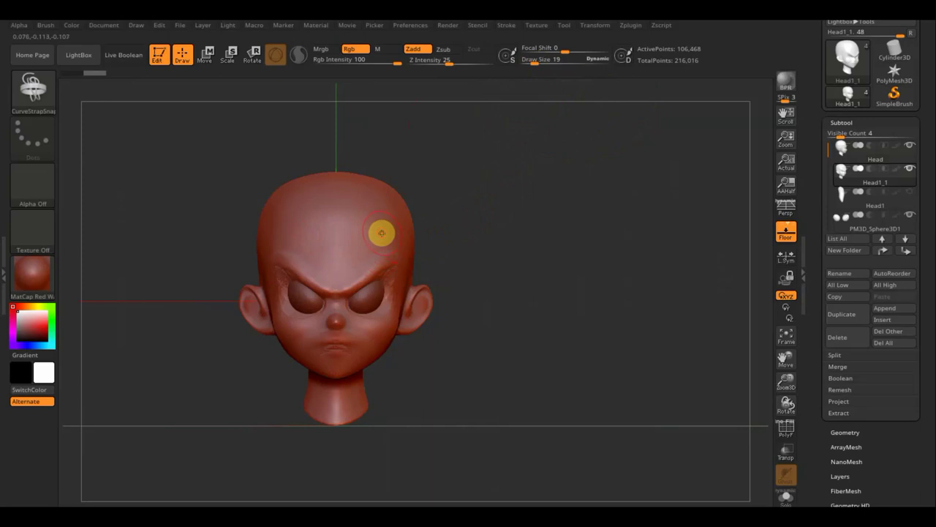
drag(376, 233, 260, 232)
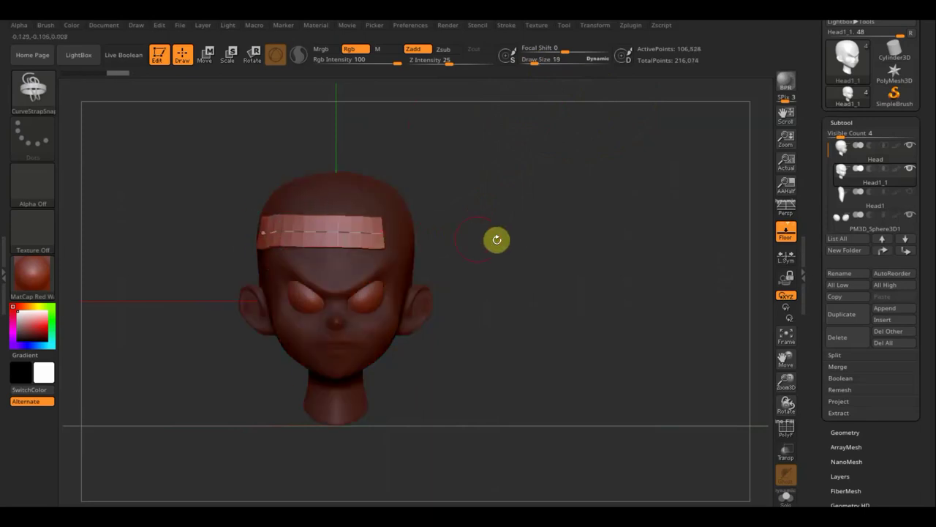
- Continue the strap curve around the back of the head, commit it, and clear the mask
drag(495, 239, 558, 244)
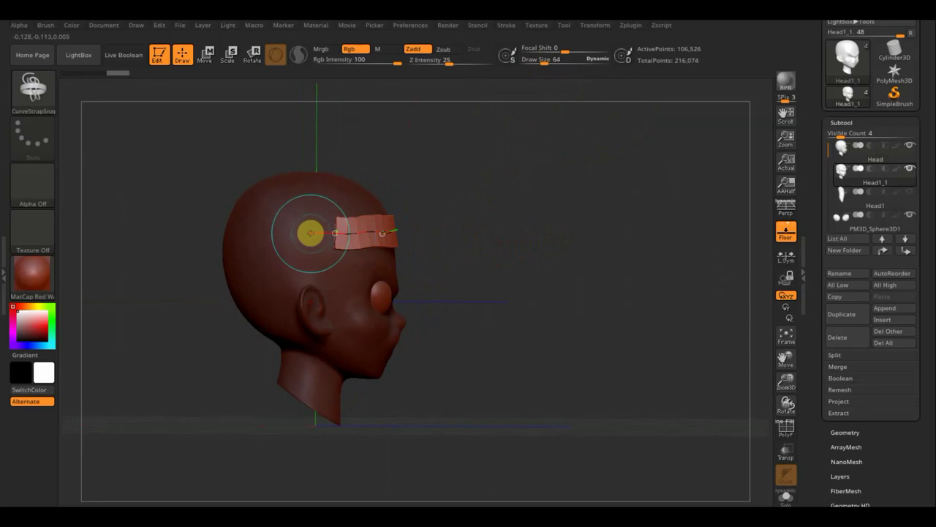
mouse_move(311, 232)
mouse_down()
mouse_move(265, 230)
mouse_move(520, 237)
mouse_up()
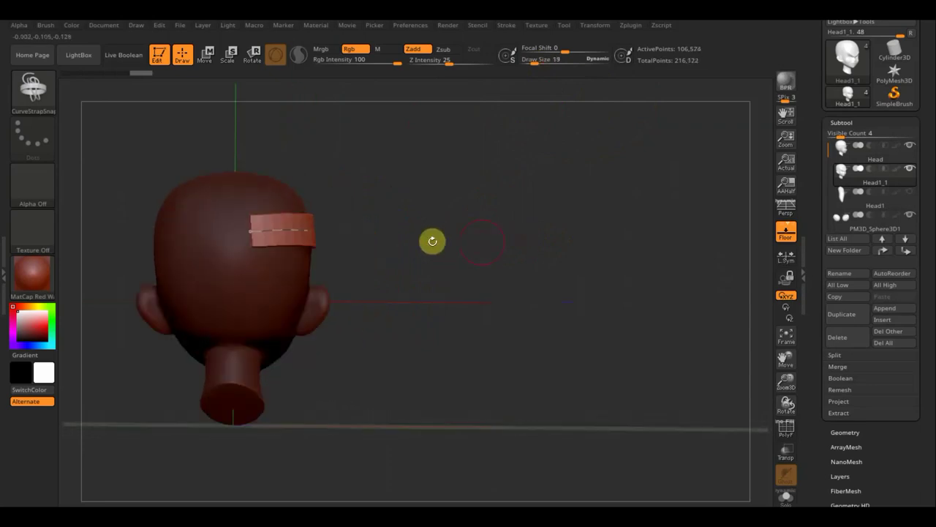
drag(259, 231, 223, 231)
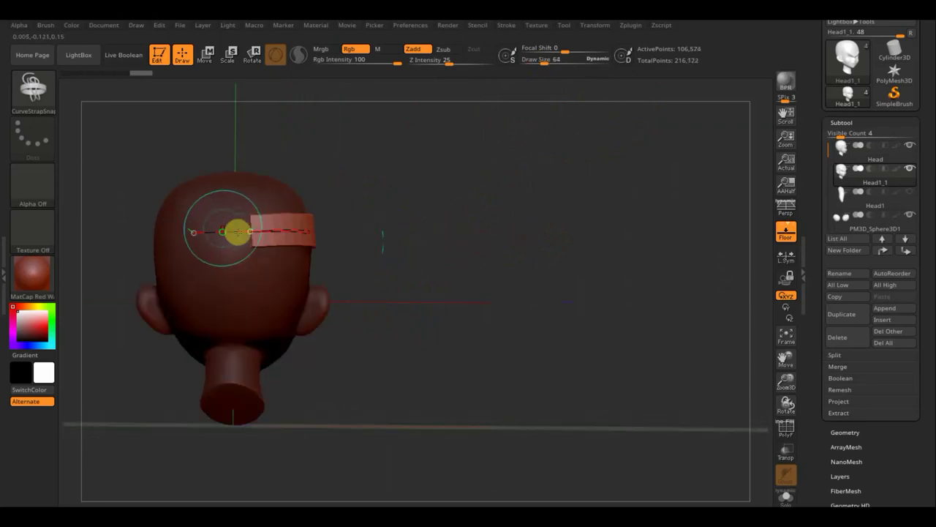
drag(411, 229, 401, 253)
drag(224, 253, 191, 251)
mouse_move(402, 249)
mouse_down()
mouse_move(443, 246)
mouse_move(393, 242)
mouse_move(447, 222)
mouse_move(434, 240)
mouse_move(439, 257)
mouse_up()
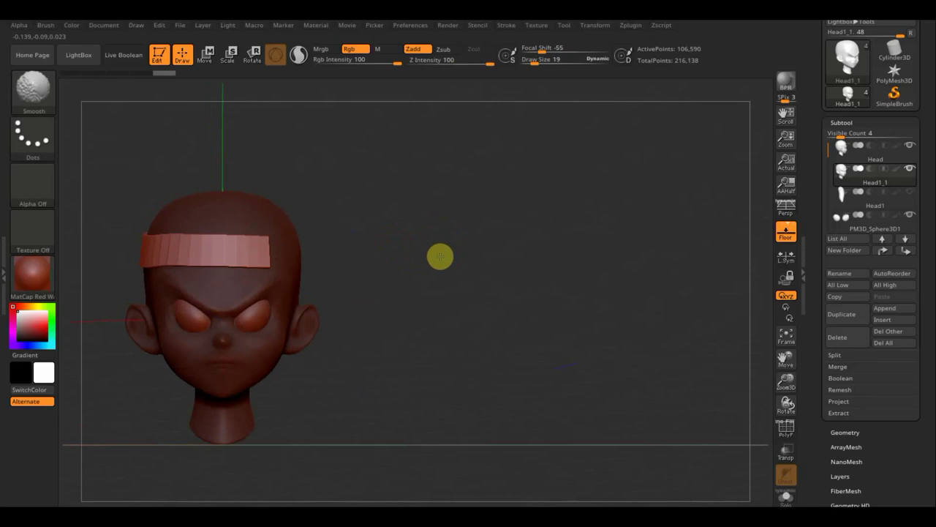
click(297, 295)
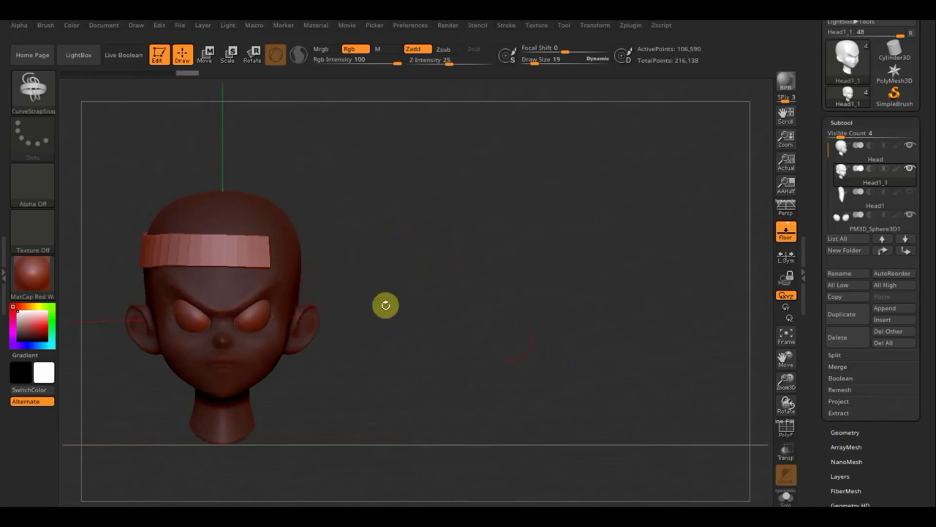
ctrl+drag(403, 268, 404, 266)
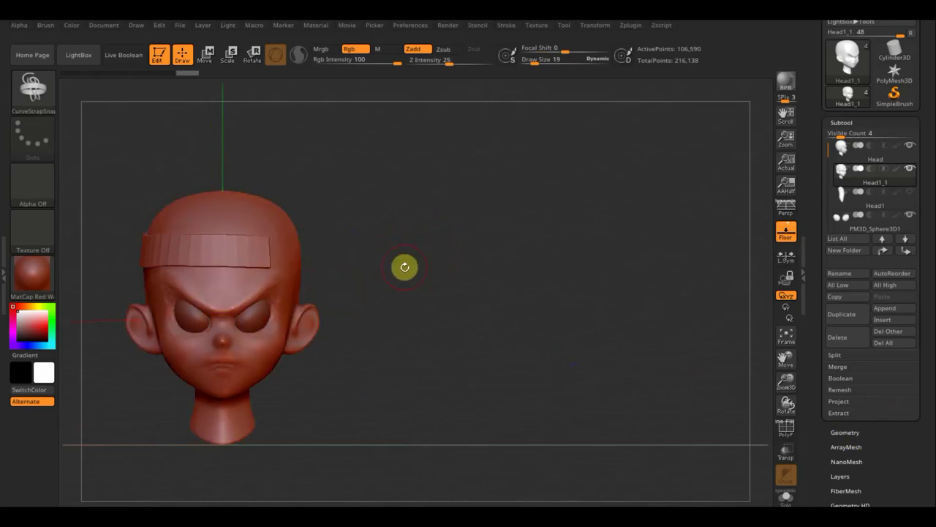
- Isolate the strap and delete the hidden head, leaving a 122-point headband in Head1_1
ctrl+shift+click(233, 293)
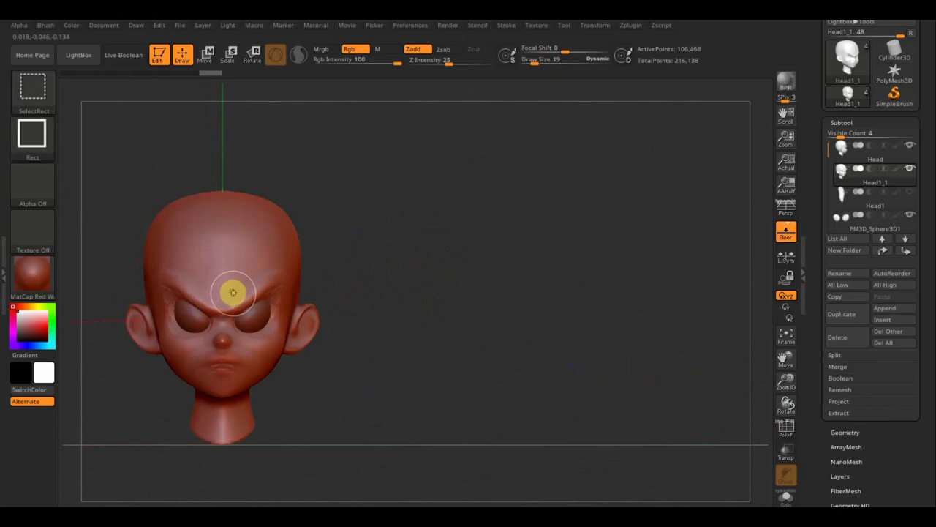
ctrl+shift+click(232, 291)
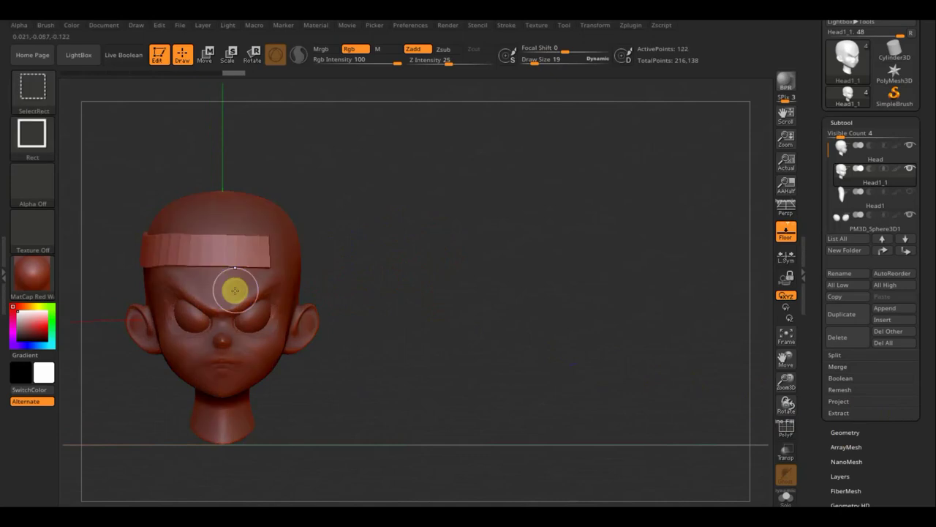
click(842, 430)
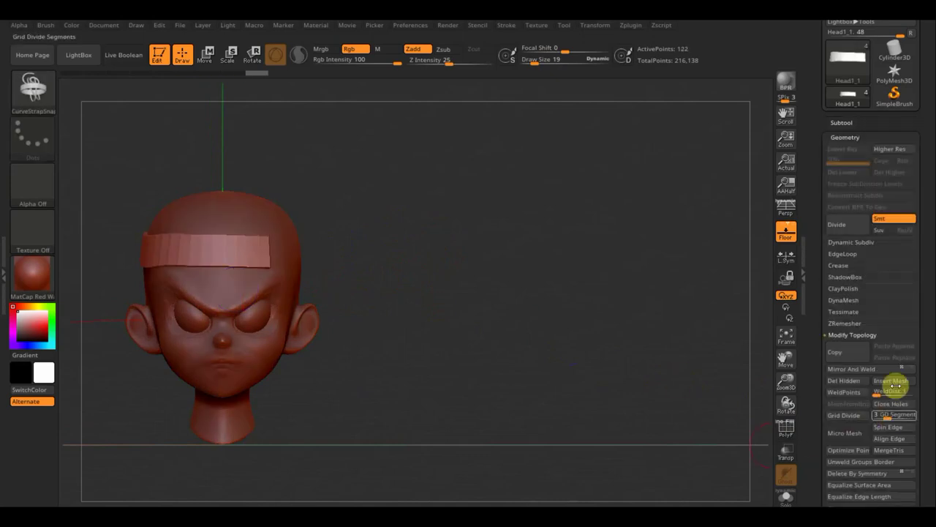
click(849, 381)
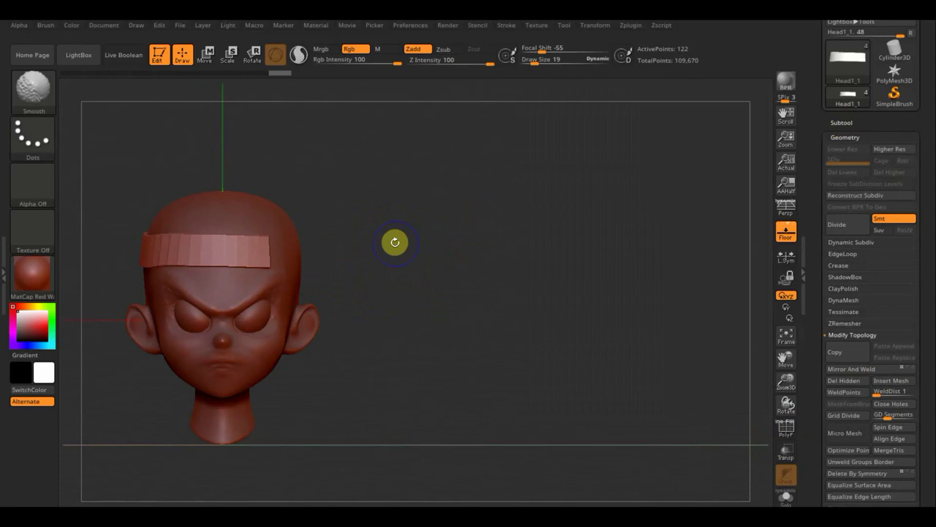
- Stretch the headband taller with the Transpose move handle
click(206, 54)
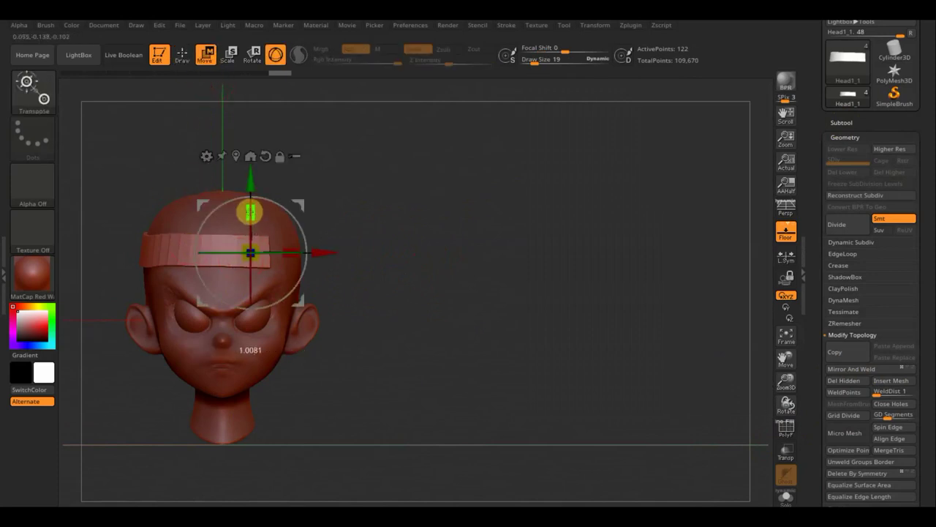
drag(250, 213, 242, 161)
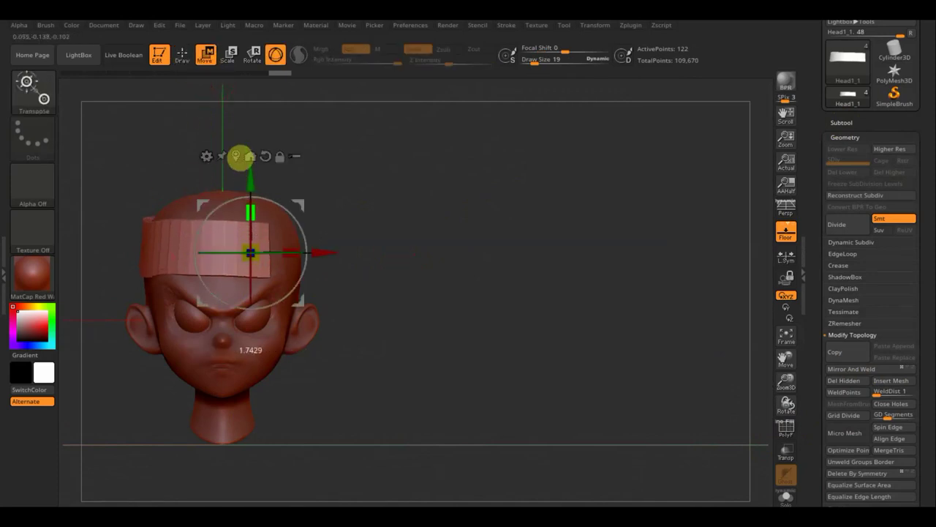
drag(393, 207, 439, 205)
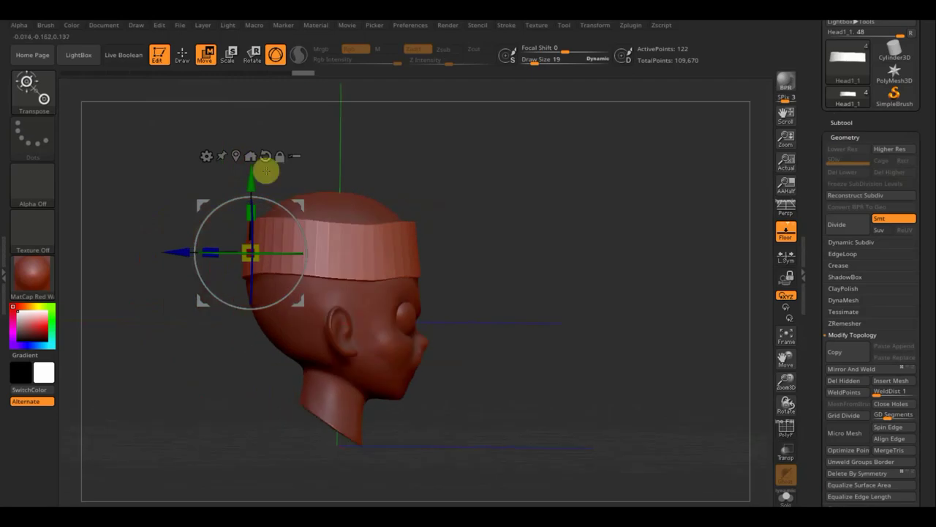
- Return to Draw mode, turn on PolyF wireframe, and select the Move Topological brush
click(183, 56)
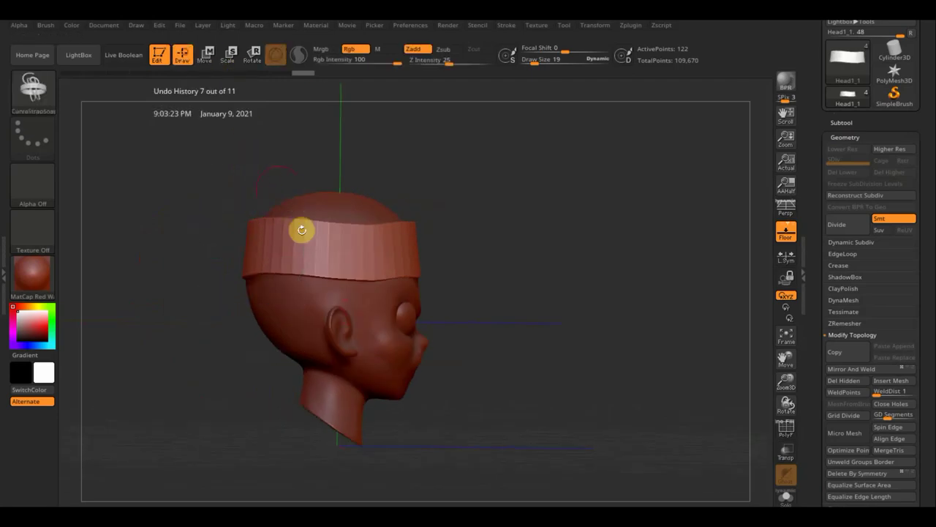
click(784, 432)
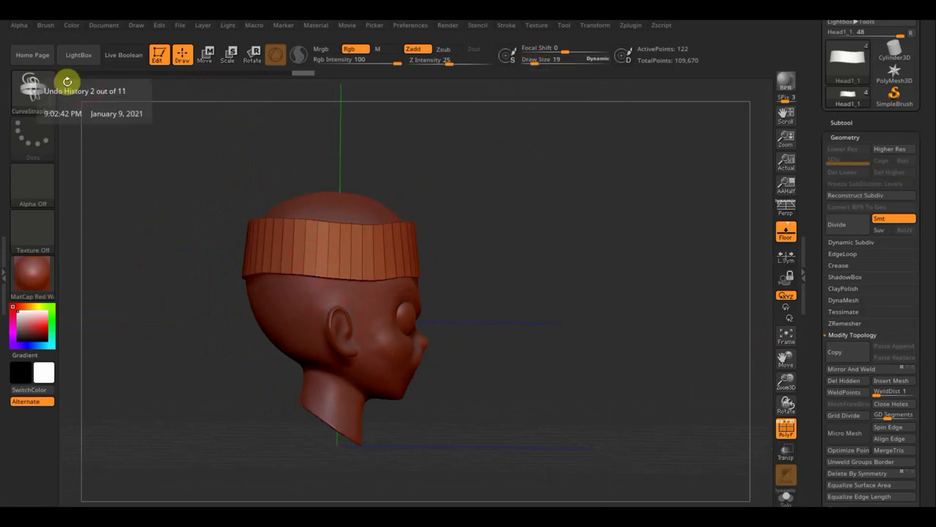
click(33, 87)
click(330, 109)
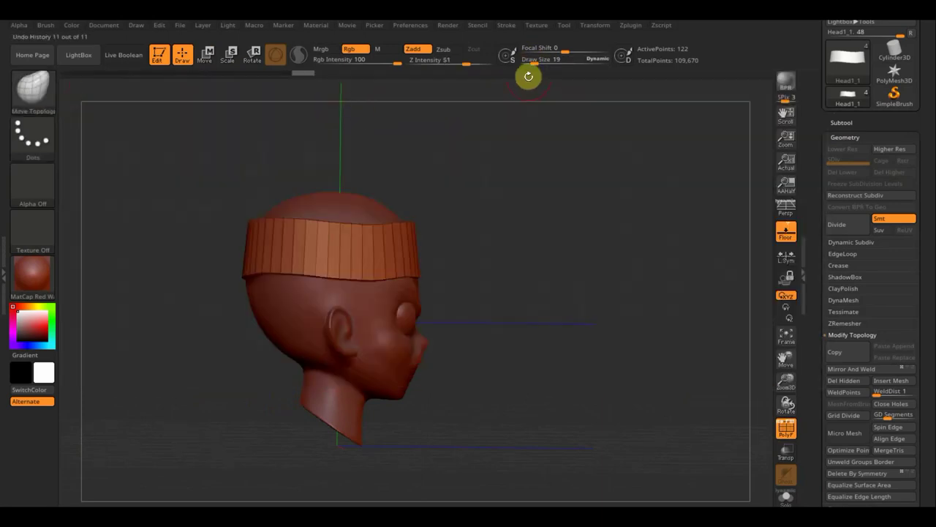
- Set Draw Size to 51, pick the ZModeler brush, and turn the head to face front
drag(533, 63, 541, 63)
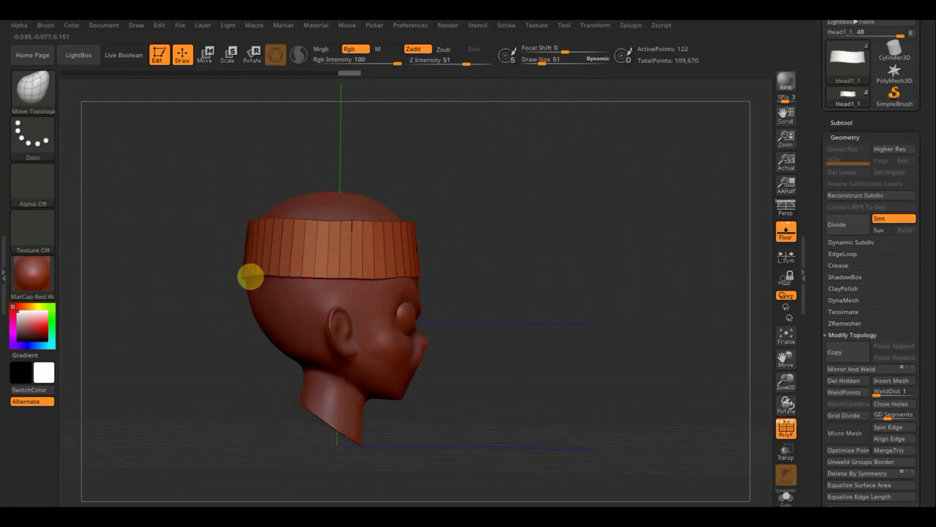
click(42, 102)
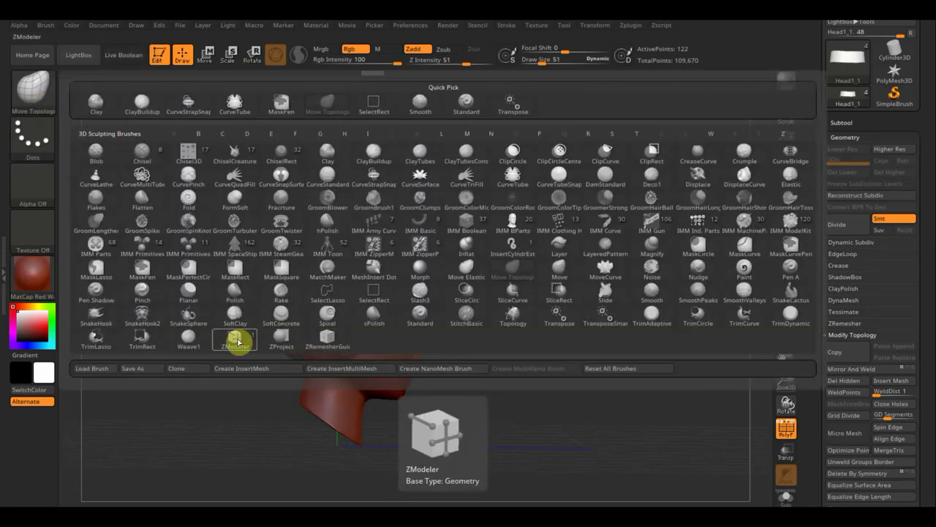
click(237, 342)
drag(561, 329, 498, 335)
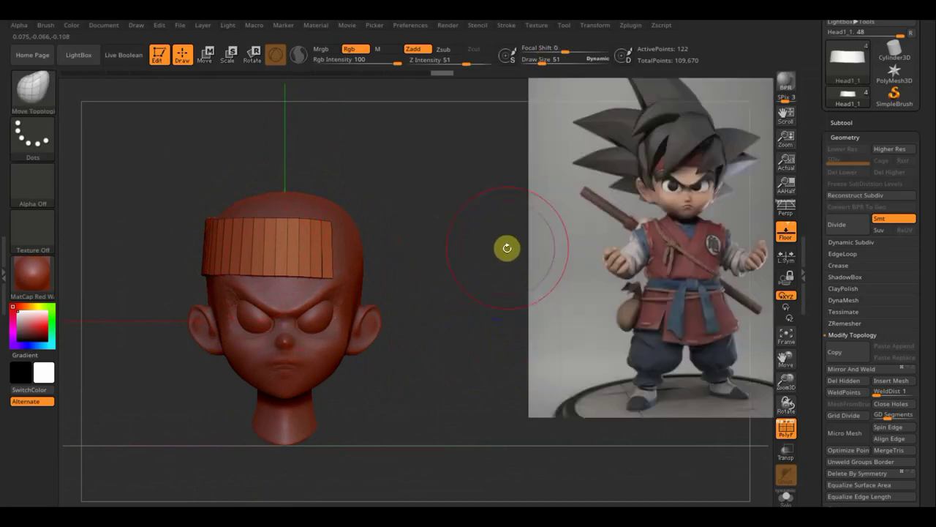
key(shift)
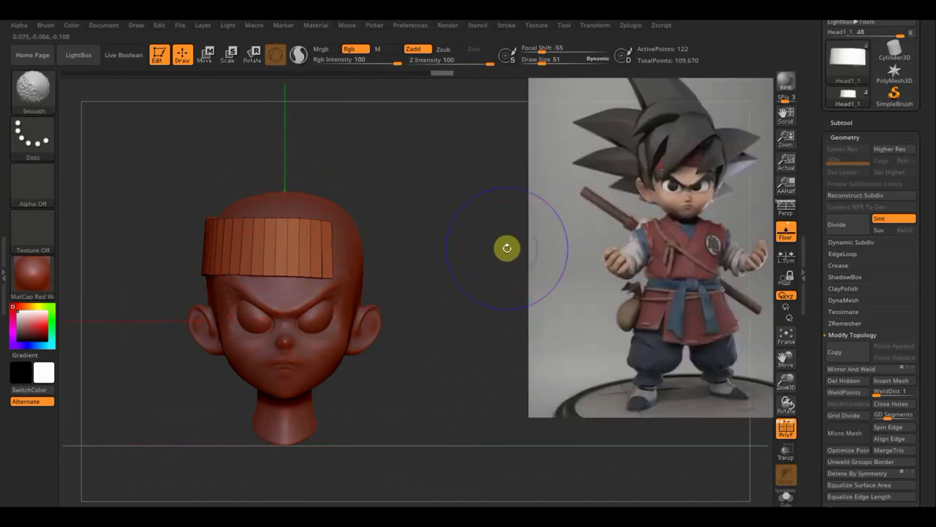
click(869, 370)
mouse_move(657, 334)
mouse_down()
mouse_move(491, 333)
mouse_move(534, 335)
mouse_move(497, 336)
mouse_up()
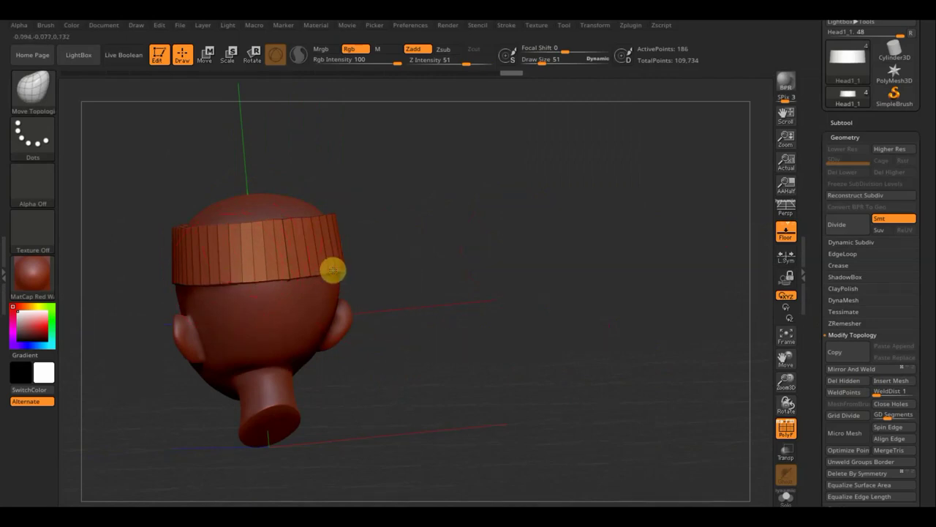
mouse_move(427, 288)
mouse_down()
mouse_move(386, 302)
mouse_move(288, 301)
mouse_up()
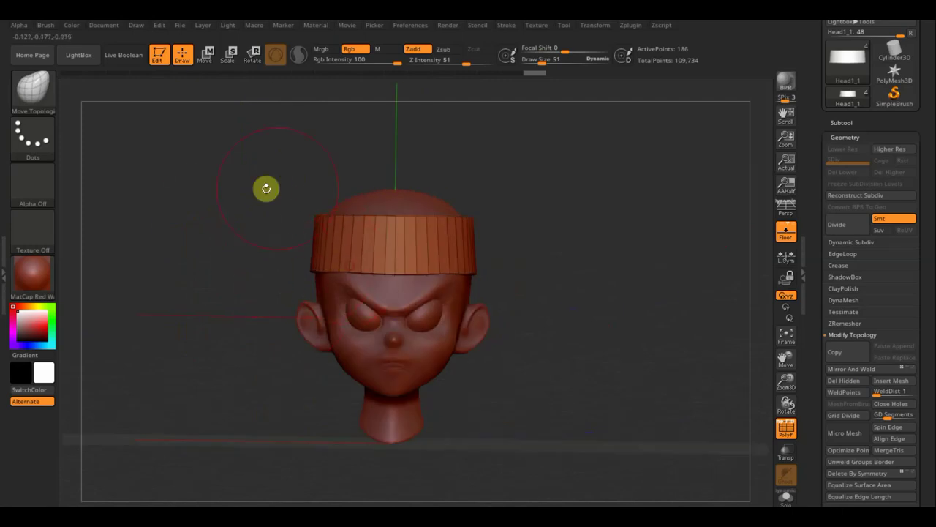
mouse_move(266, 198)
mouse_down()
mouse_move(299, 195)
mouse_move(283, 225)
mouse_up()
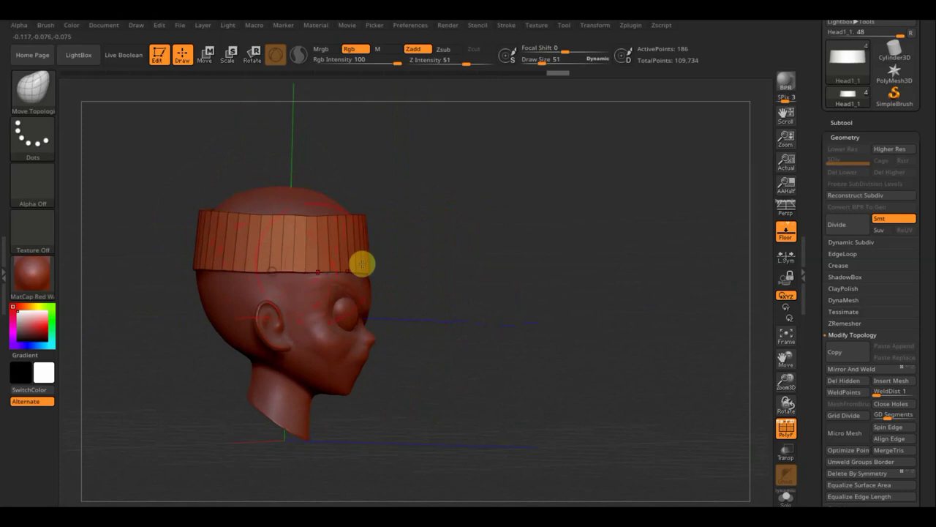
shift+drag(476, 260, 512, 261)
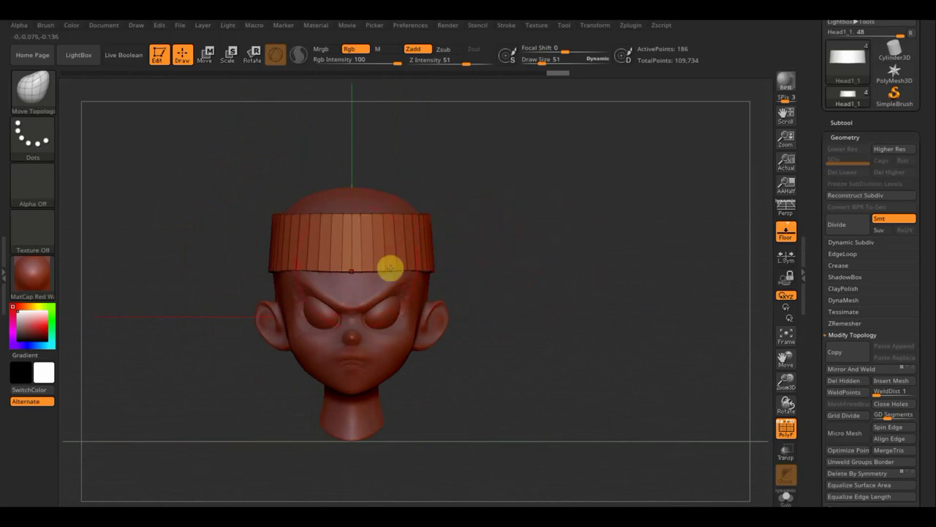
mouse_move(390, 268)
mouse_down()
mouse_move(444, 280)
mouse_move(493, 275)
mouse_move(359, 268)
mouse_up()
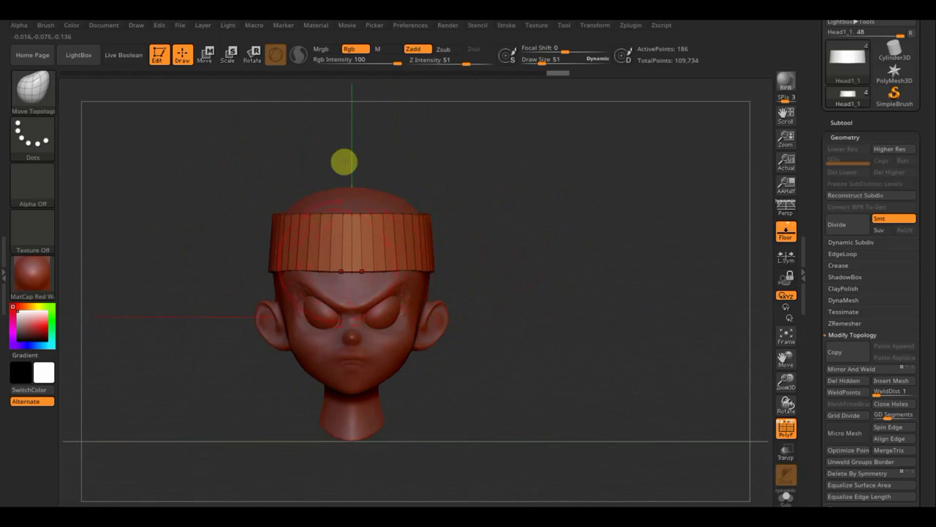
- Scale the headband to about 1.063 on Y with Transpose, then return to Draw mode
click(208, 59)
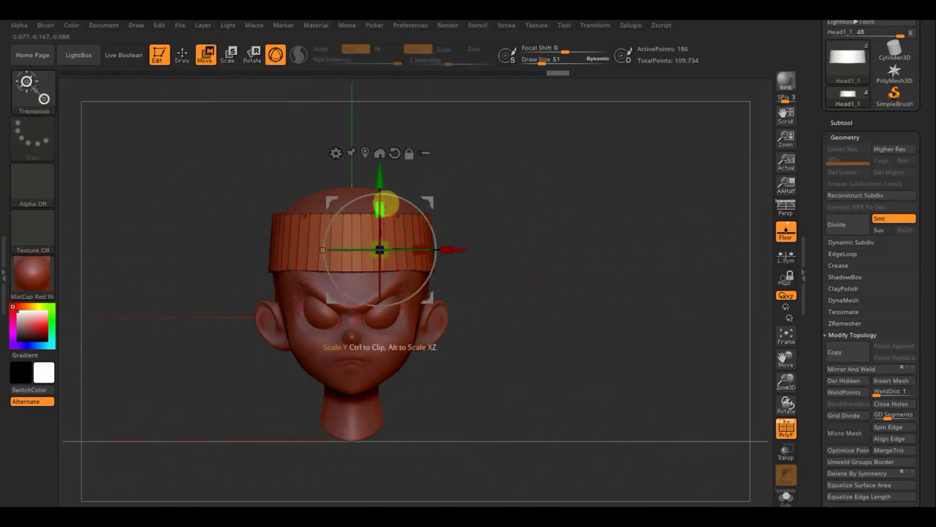
drag(382, 207, 381, 175)
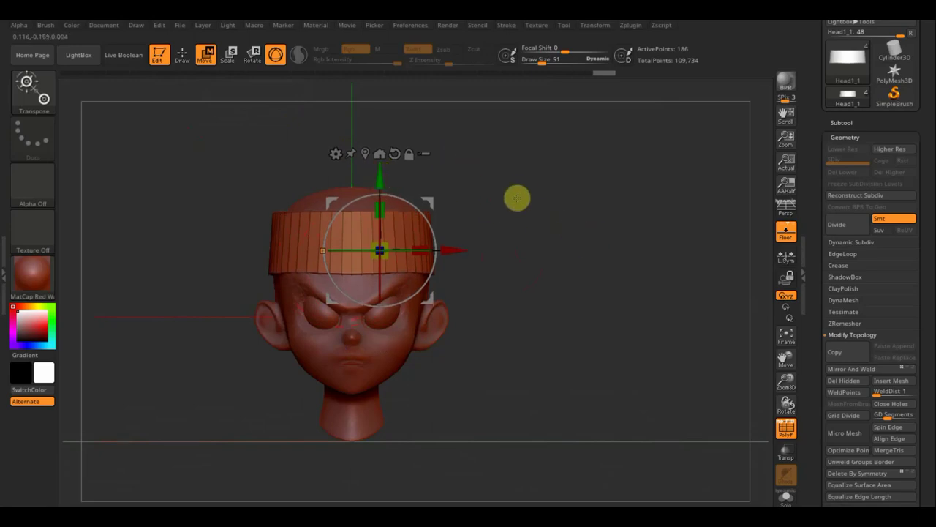
click(181, 51)
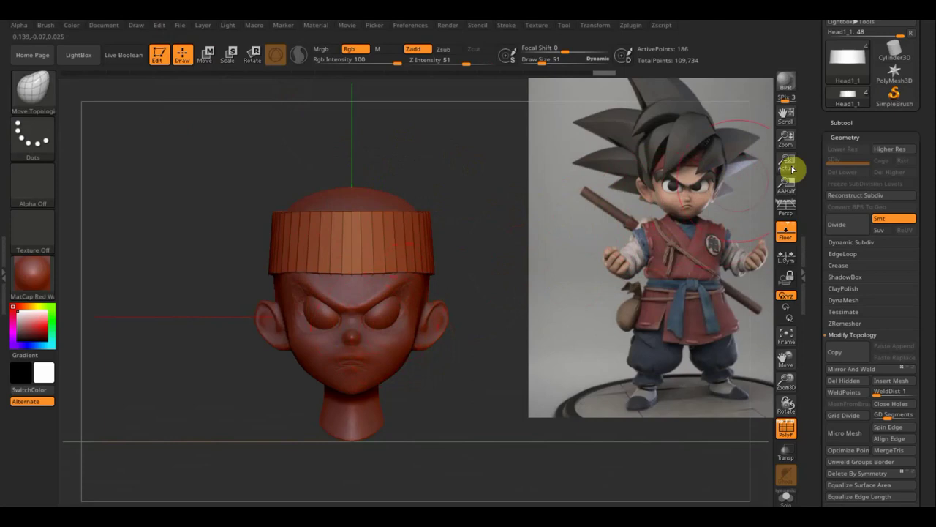
- Select the Head subtool, turn off PolyF, and look it over from the side
click(843, 123)
click(844, 156)
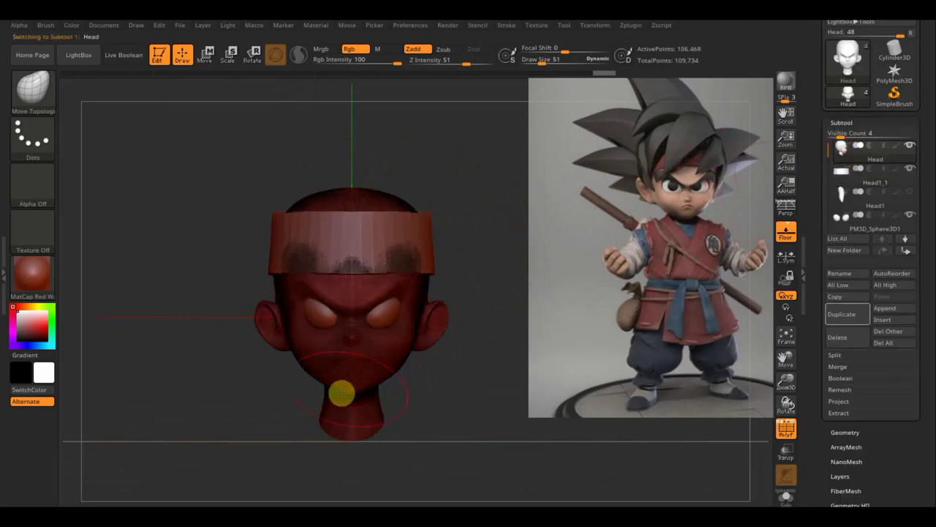
click(785, 433)
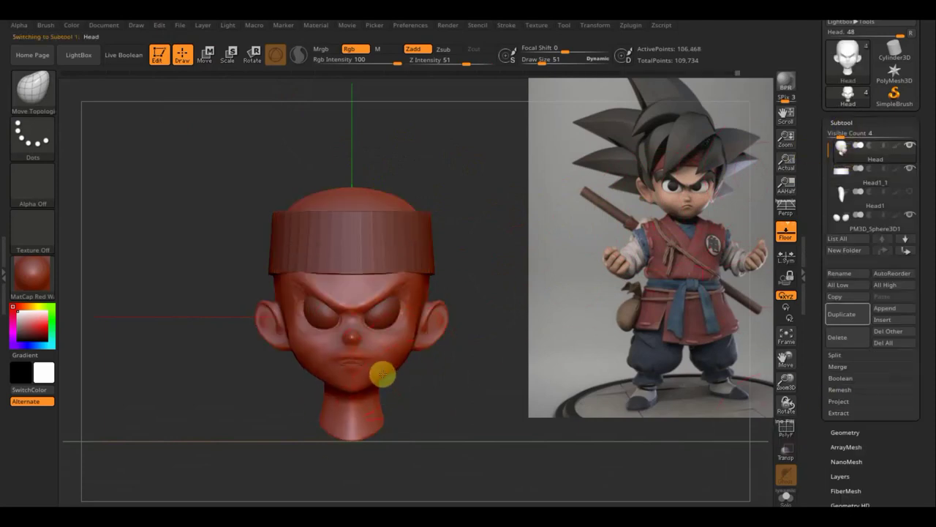
drag(449, 412, 503, 407)
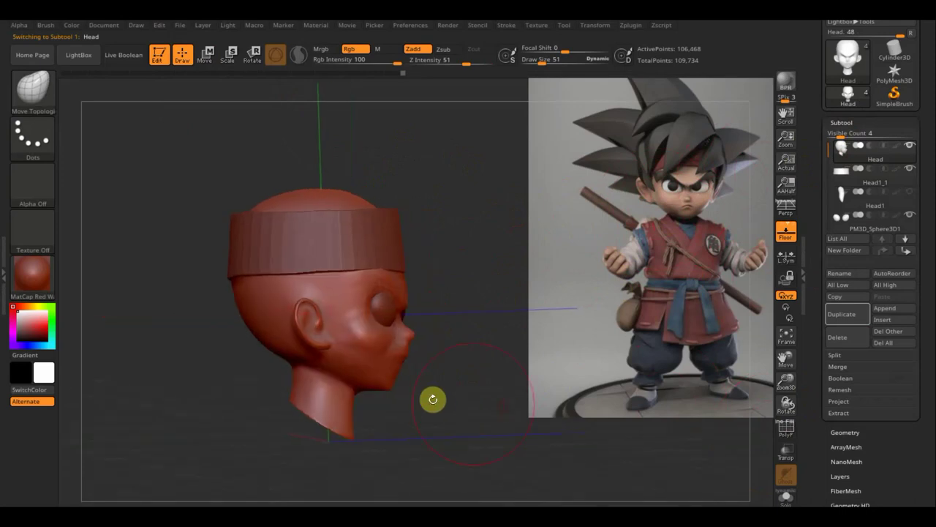
drag(428, 404, 399, 410)
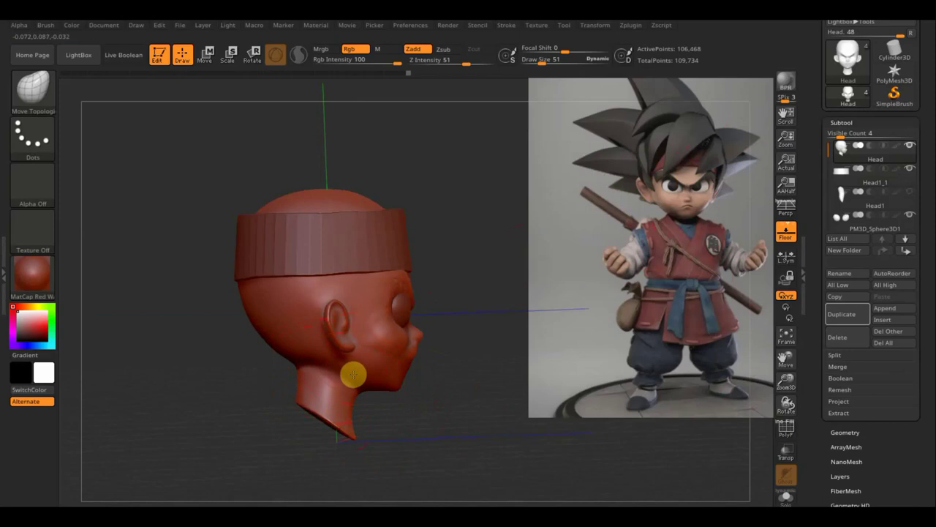
drag(441, 412, 388, 426)
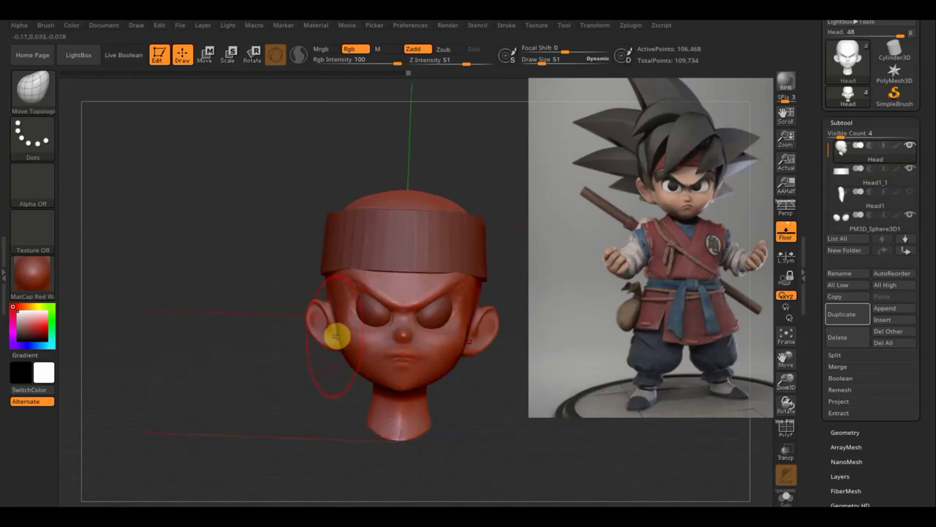
- Push the cheeks near the ears symmetrically with Move Topological, checking from several angles
drag(338, 331, 334, 321)
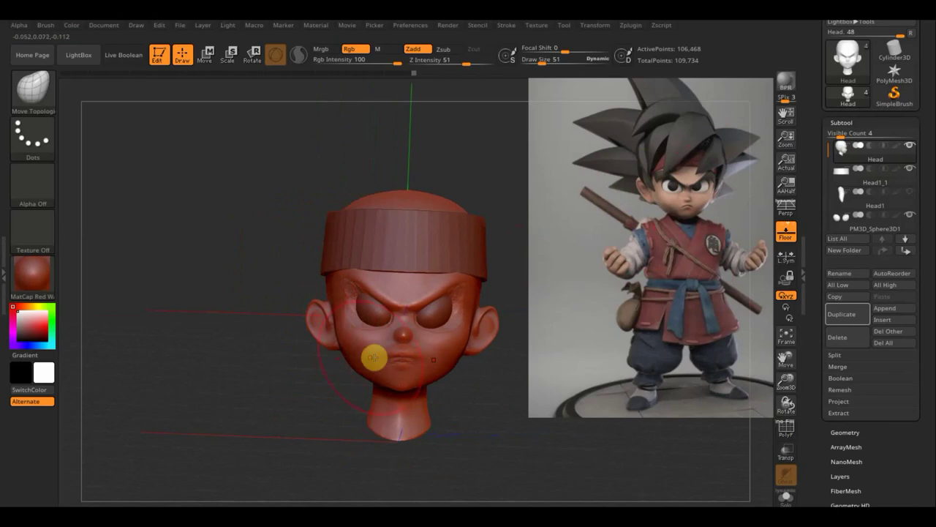
drag(445, 385, 514, 402)
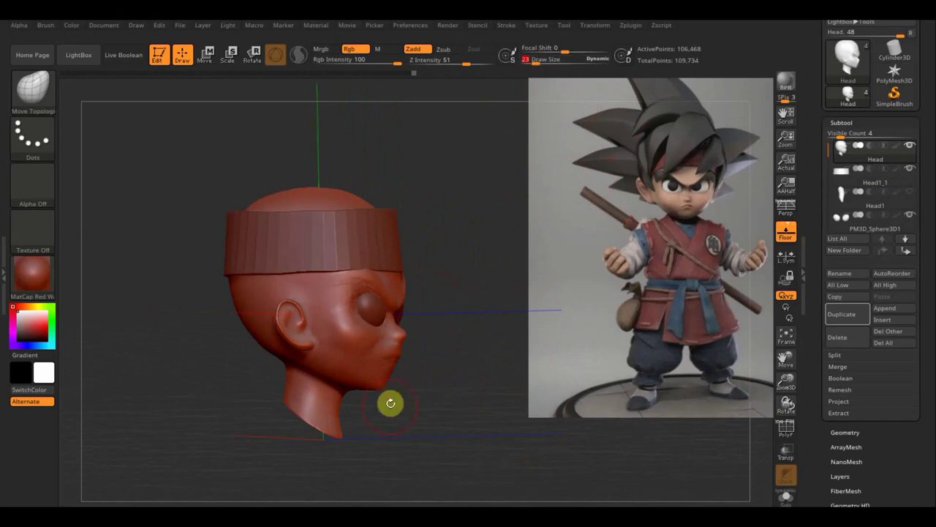
drag(427, 411, 435, 412)
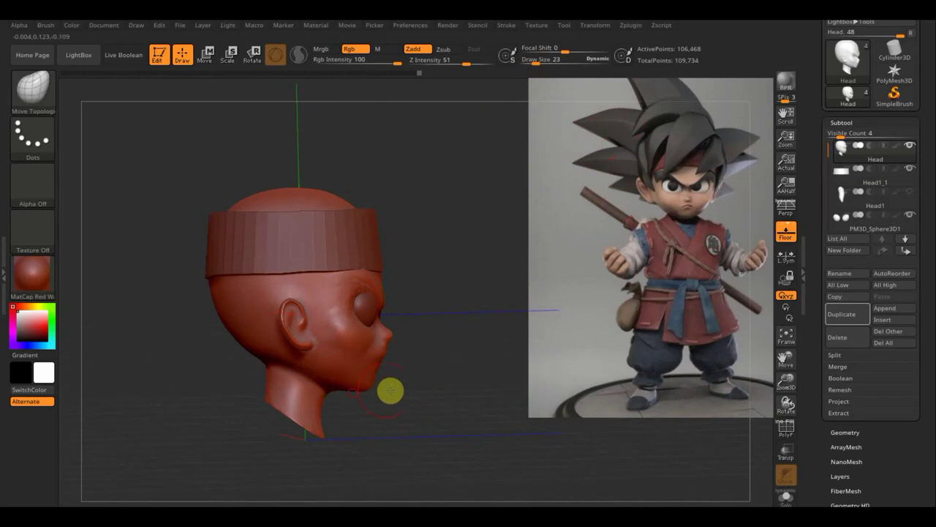
shift+drag(441, 400, 382, 407)
shift+drag(474, 403, 491, 397)
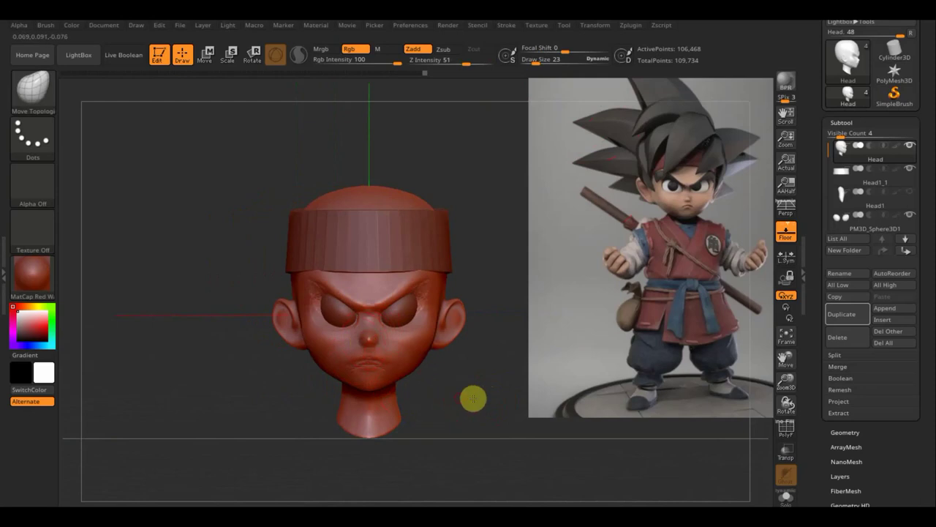
mouse_move(474, 397)
mouse_down()
mouse_move(504, 397)
mouse_move(487, 397)
mouse_up()
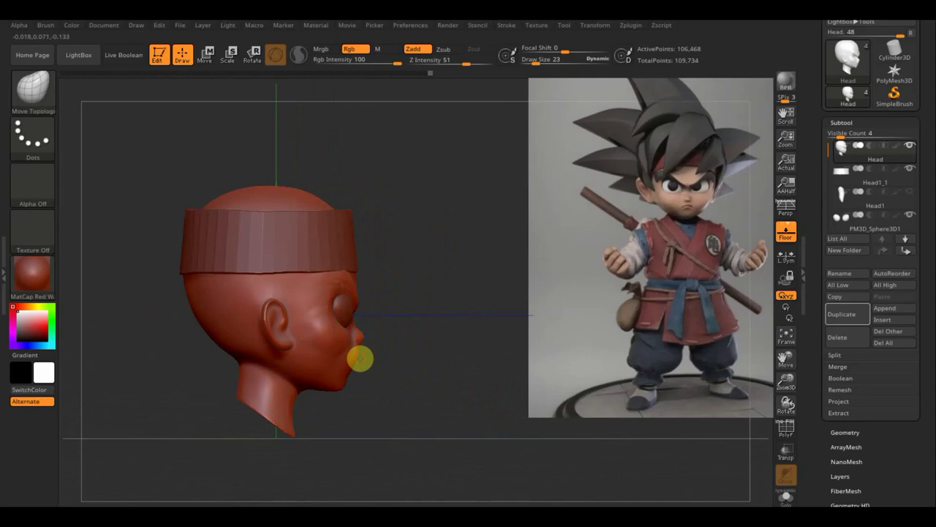
drag(414, 368, 357, 366)
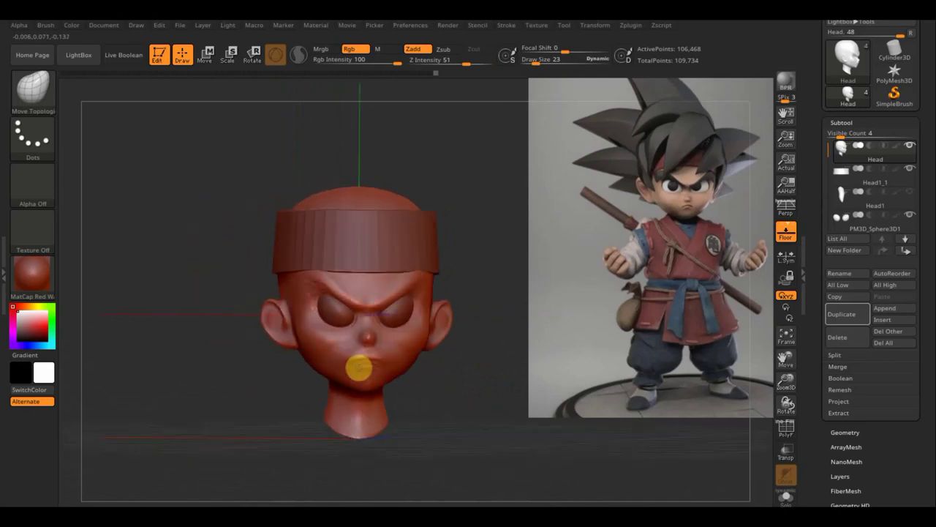
drag(434, 387, 483, 407)
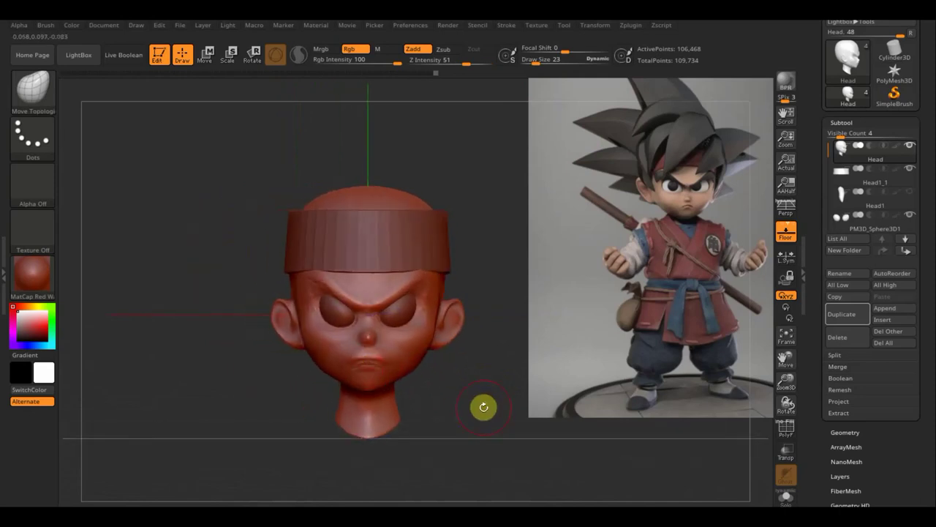
- Unhide the Head1 hair strand and make it the active subtool
click(910, 192)
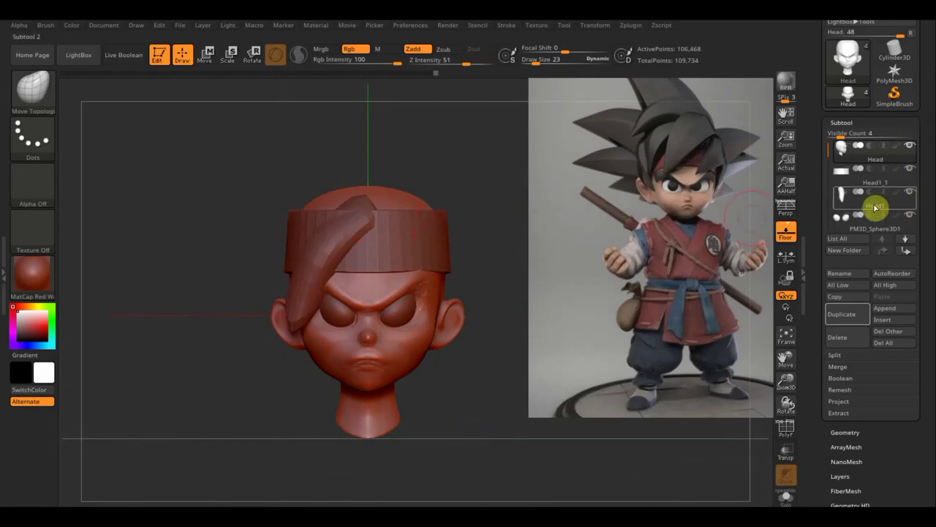
click(841, 196)
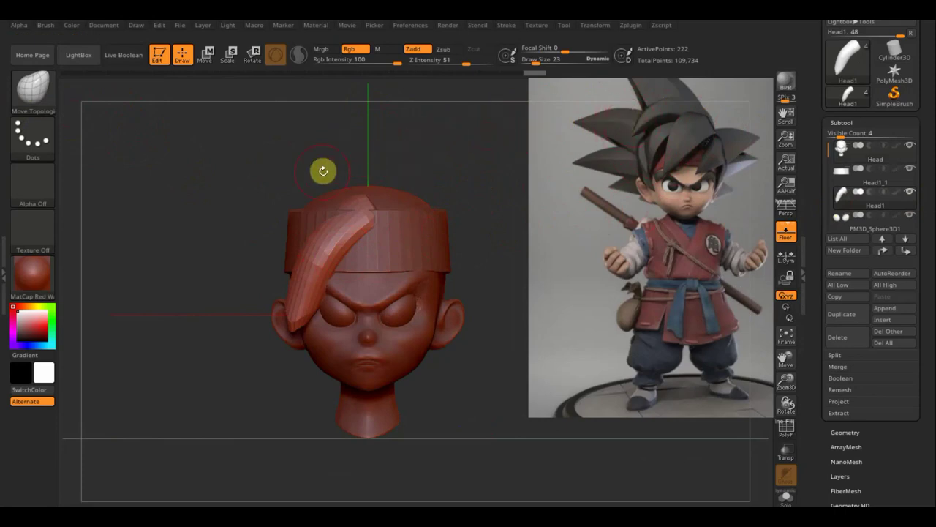
drag(535, 169, 504, 176)
- Raise the Head1 lock onto the crown and rotate it about 46 degrees above the headband
click(208, 62)
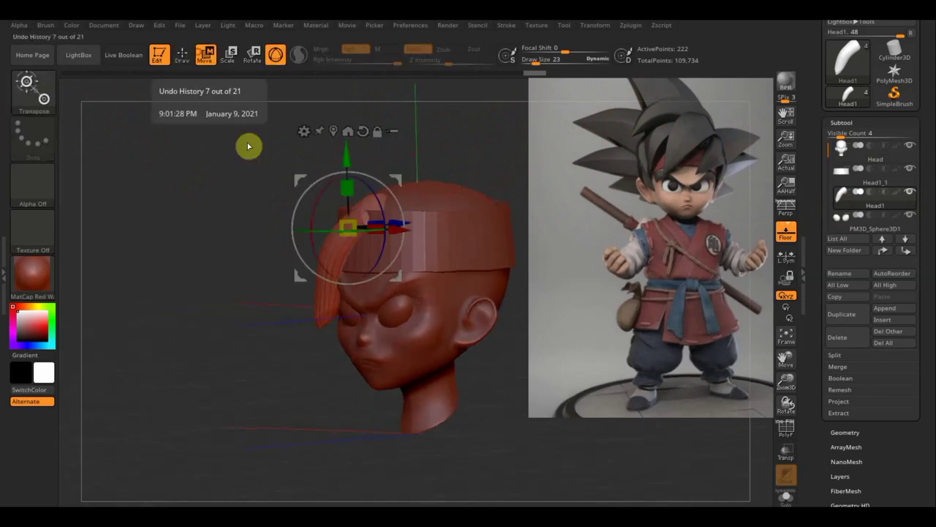
mouse_move(341, 153)
mouse_down()
mouse_move(351, 119)
mouse_move(395, 154)
mouse_up()
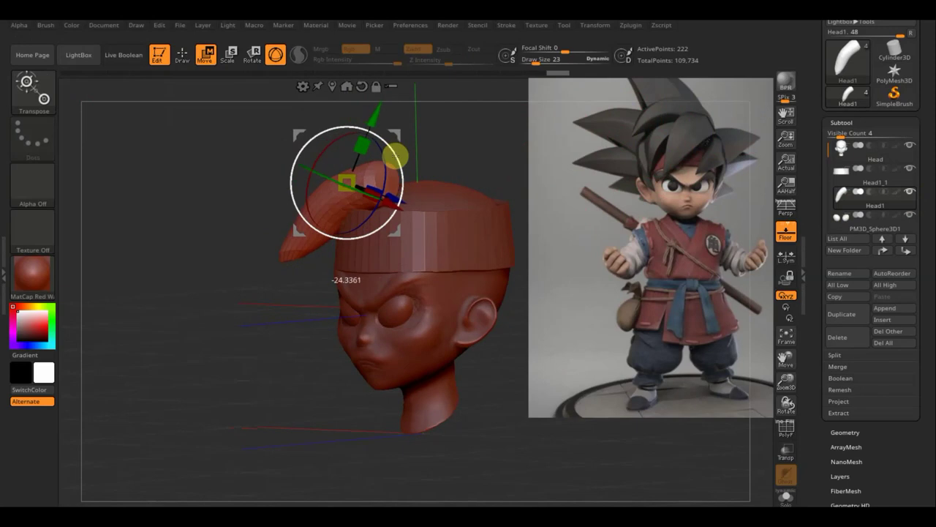
mouse_move(242, 240)
mouse_down()
mouse_move(268, 324)
mouse_move(247, 351)
mouse_up()
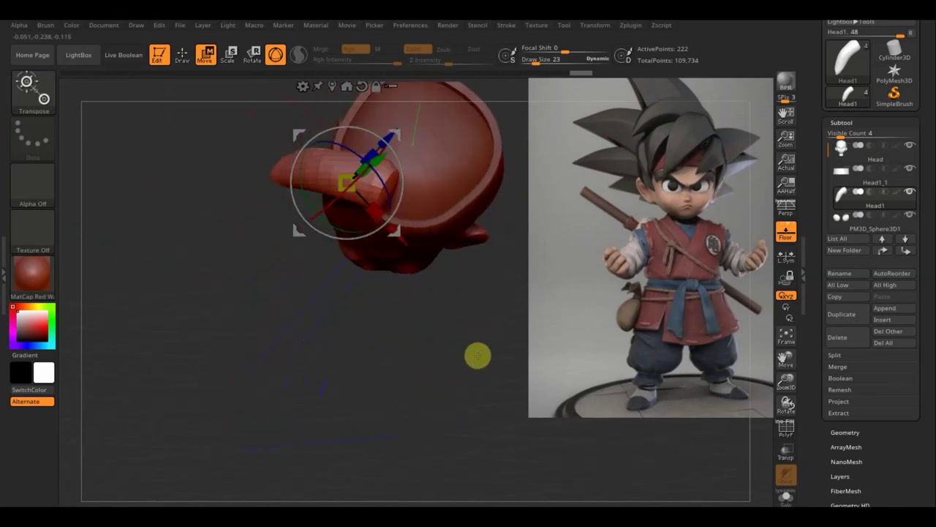
drag(472, 285, 468, 401)
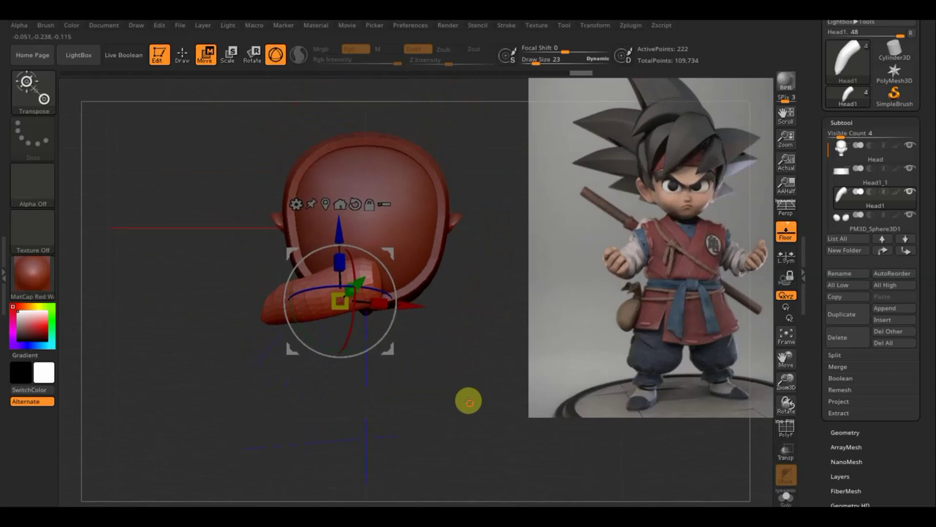
mouse_move(390, 271)
mouse_down()
mouse_move(358, 242)
mouse_move(359, 253)
mouse_move(427, 222)
mouse_move(497, 247)
mouse_move(498, 214)
mouse_move(506, 297)
mouse_up()
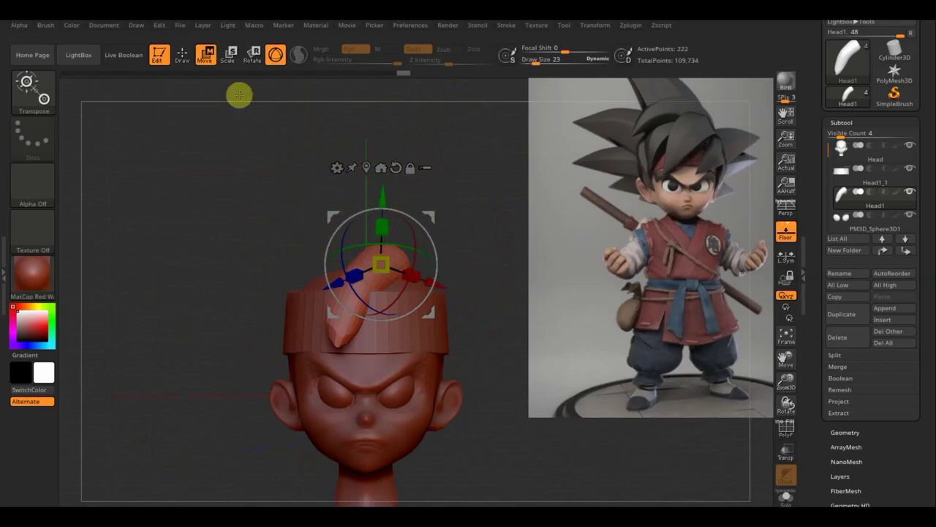
- With the Move Topological brush, pull the strand's front over the forehead and narrow its tip
click(184, 54)
key(b)
key(m)
key(t)
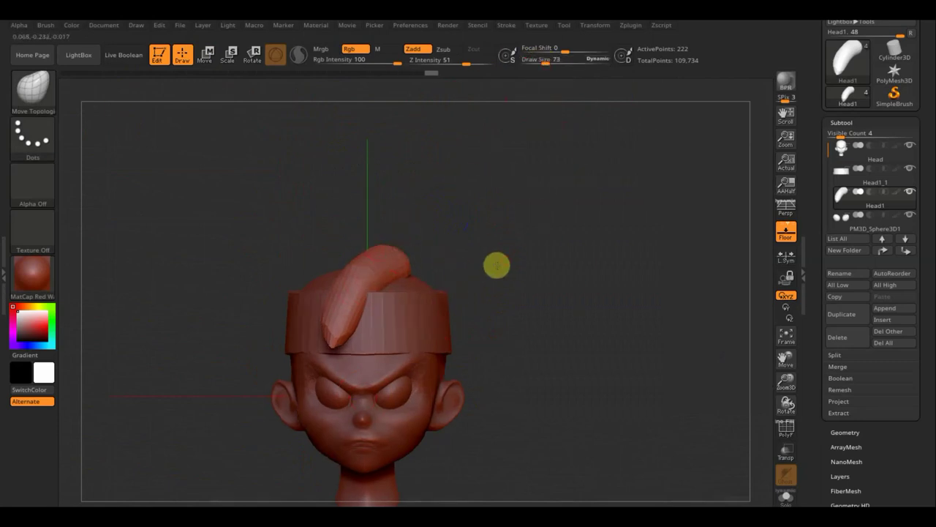
mouse_move(495, 263)
mouse_down()
mouse_move(293, 304)
mouse_move(307, 349)
mouse_up()
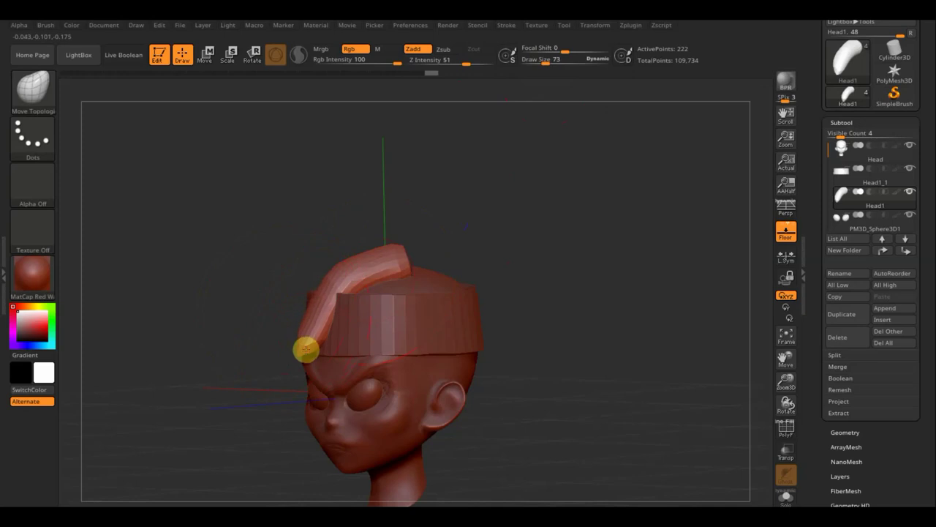
mouse_move(315, 308)
mouse_down()
mouse_move(303, 304)
mouse_move(308, 359)
mouse_move(291, 357)
mouse_up()
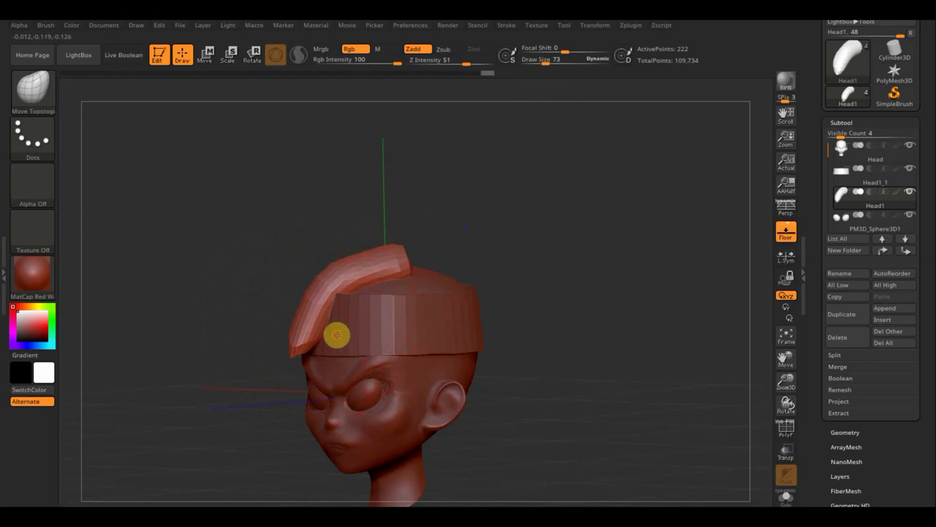
mouse_move(331, 329)
mouse_down()
mouse_move(345, 295)
mouse_move(300, 341)
mouse_up()
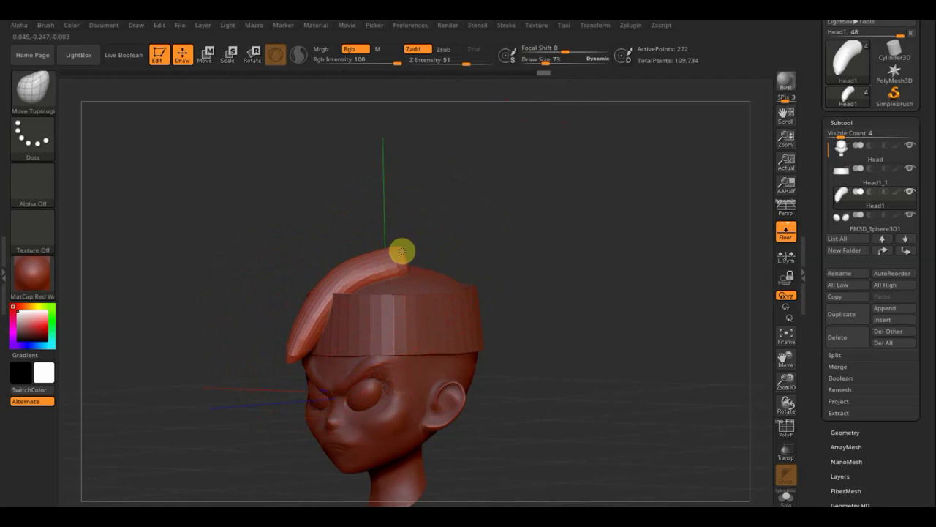
drag(401, 252, 406, 263)
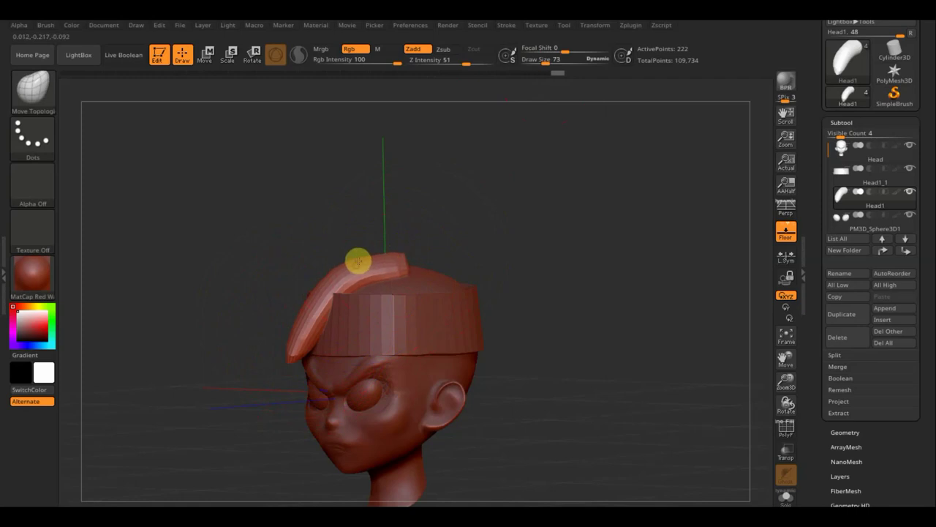
mouse_move(491, 258)
mouse_down()
mouse_move(522, 255)
mouse_move(412, 292)
mouse_up()
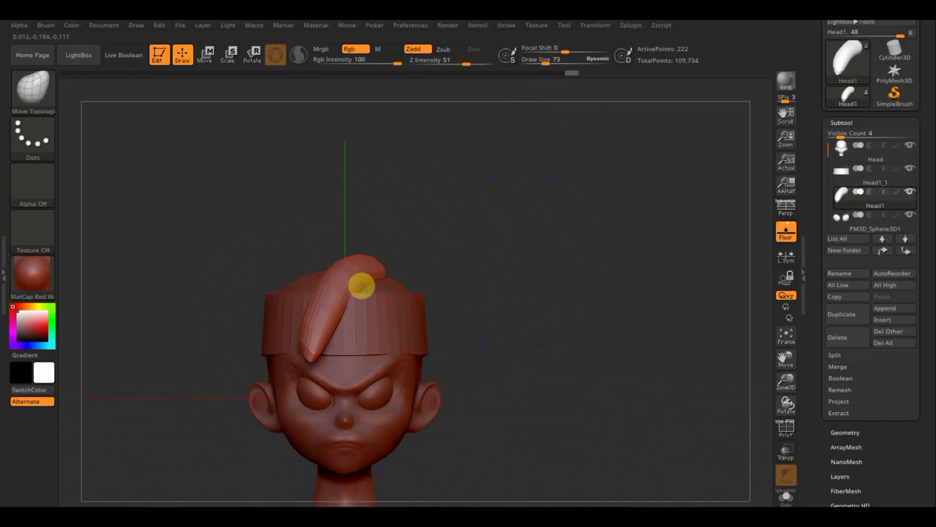
- Shrink the brush and check the tapered lock from three-quarter, front and side views
drag(546, 60, 541, 62)
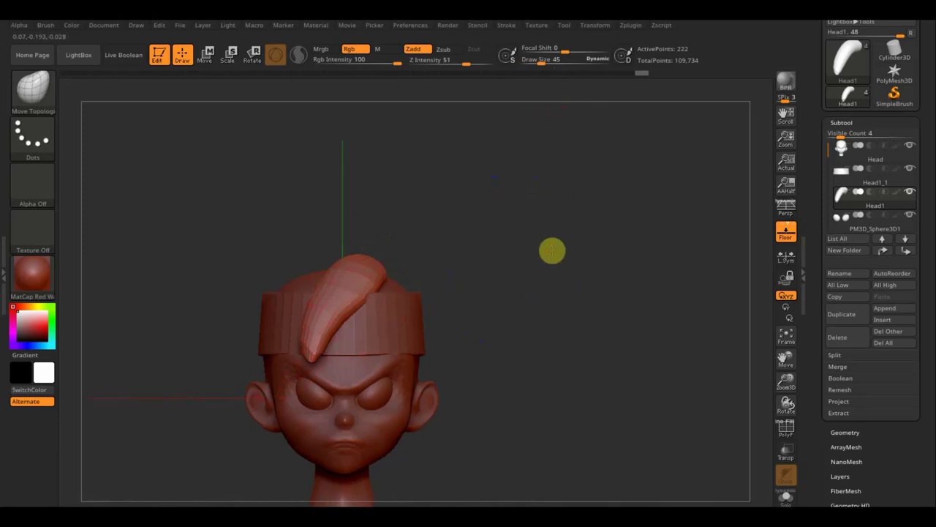
drag(552, 251, 454, 297)
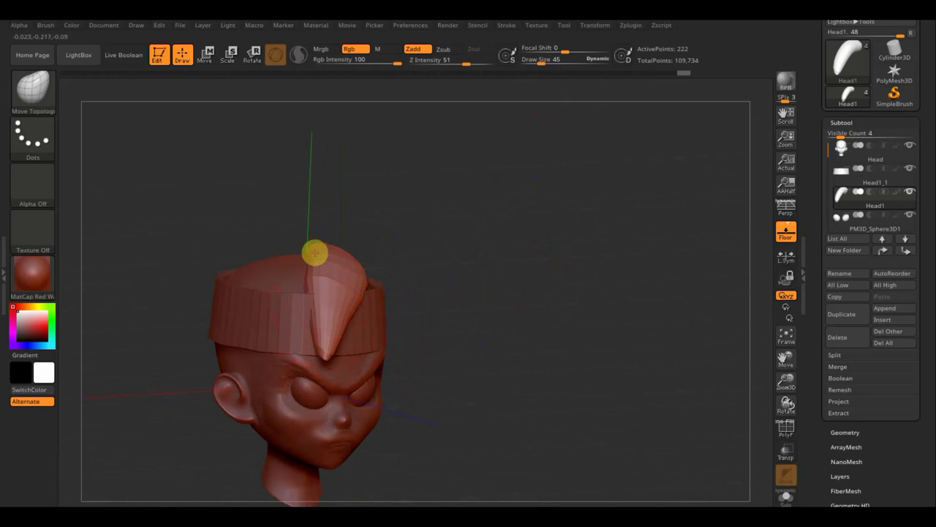
drag(314, 253, 391, 266)
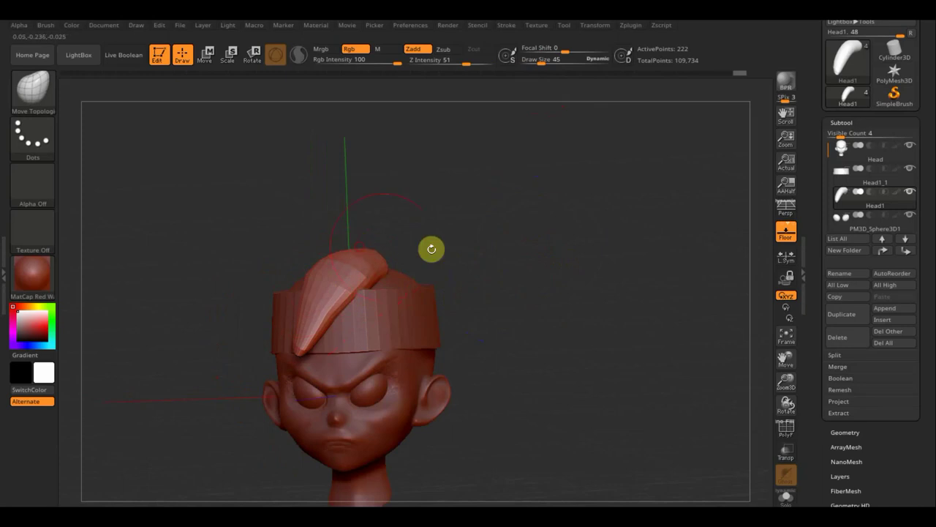
shift+drag(430, 249, 489, 251)
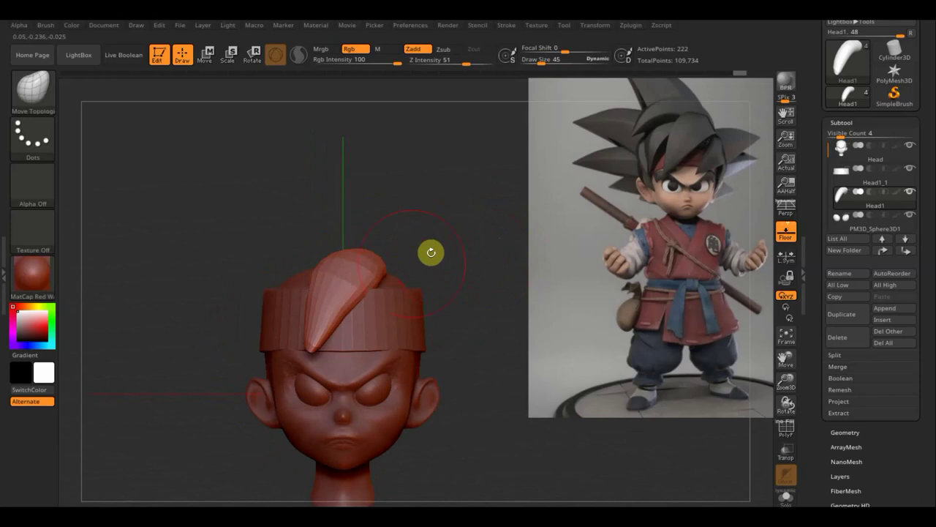
mouse_move(484, 242)
mouse_down()
mouse_move(461, 251)
mouse_move(516, 235)
mouse_up()
key(b)
key(m)
key(t)
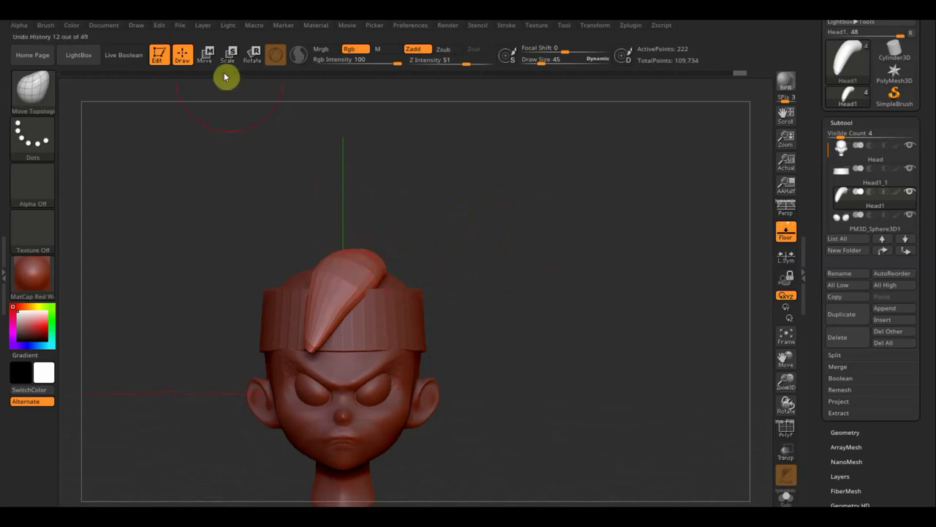
- Duplicate the hair lock, moving the copy right, rotating it and lowering it onto the head
click(205, 54)
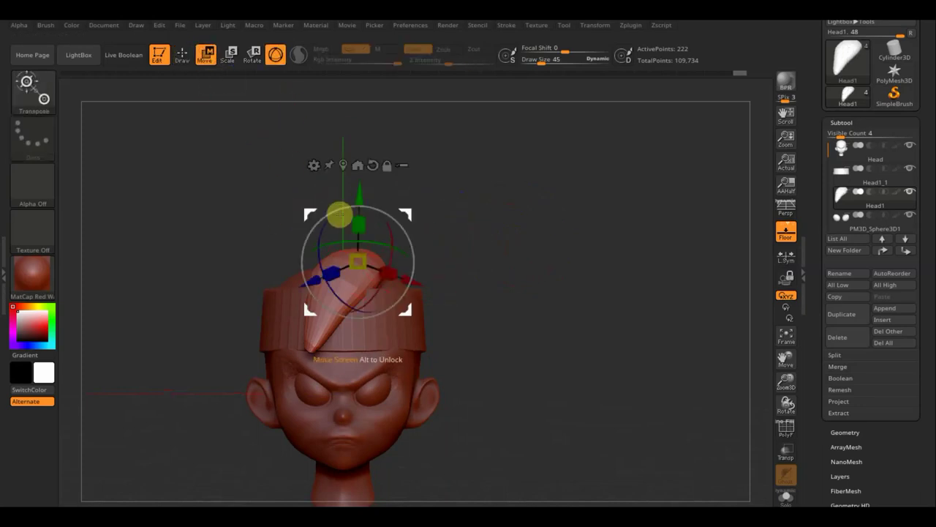
key(ctrl)
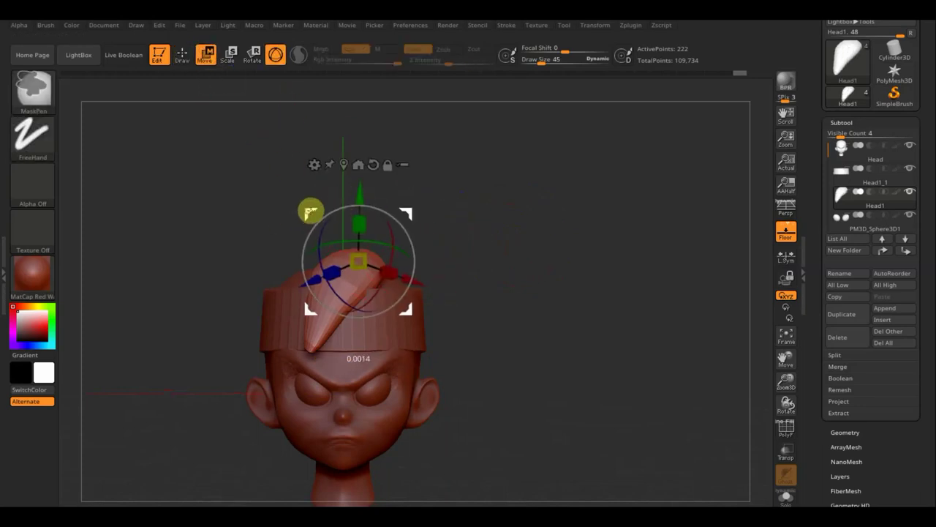
drag(310, 209, 346, 209)
mouse_move(437, 224)
mouse_down()
mouse_move(514, 242)
mouse_move(476, 242)
mouse_up()
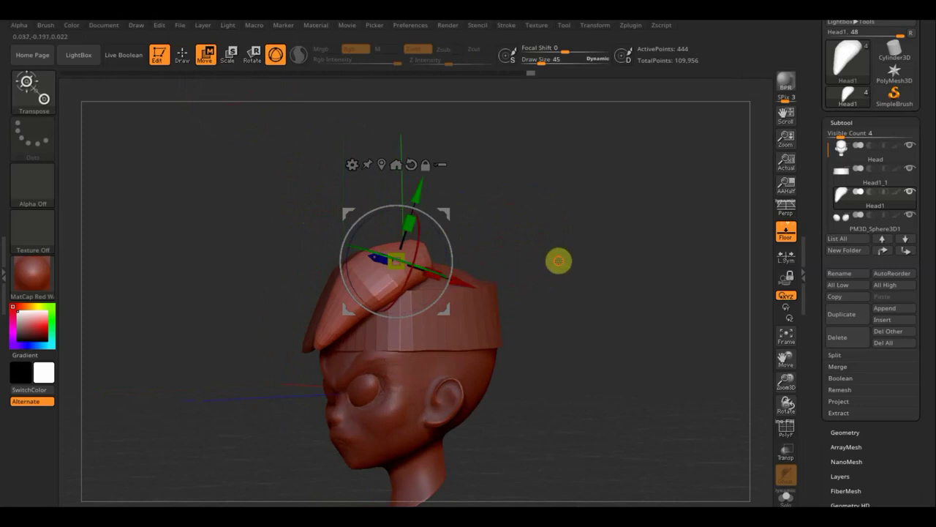
mouse_move(558, 258)
mouse_down()
mouse_move(587, 354)
mouse_move(477, 286)
mouse_up()
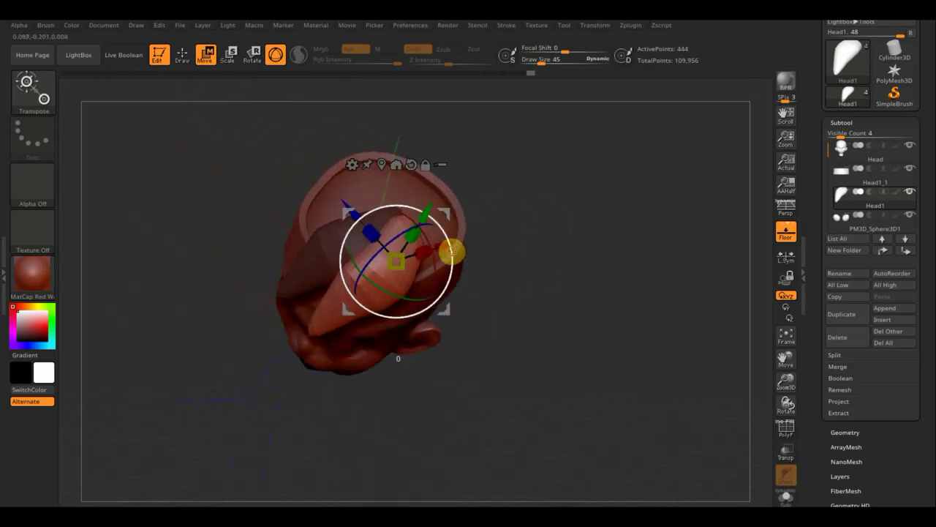
drag(451, 252, 441, 290)
mouse_move(554, 319)
mouse_down()
mouse_move(508, 232)
mouse_move(541, 268)
mouse_move(470, 242)
mouse_up()
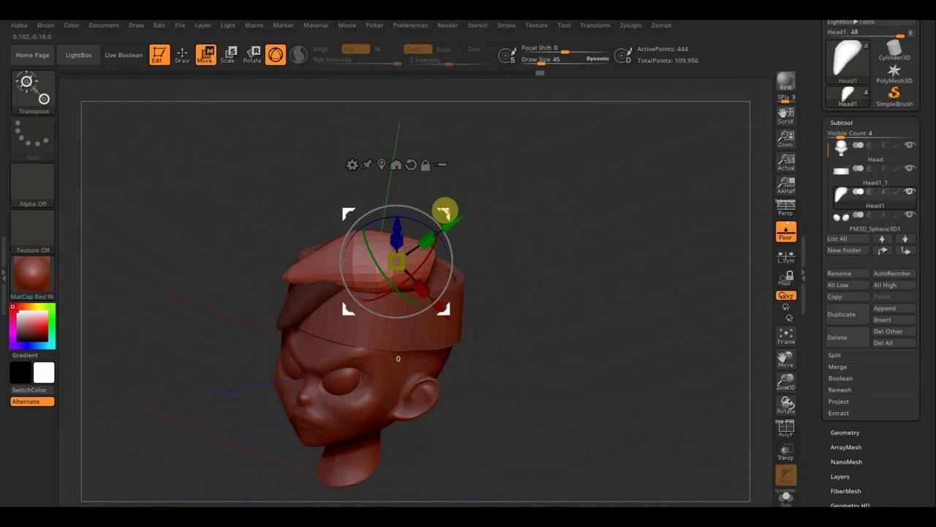
mouse_move(445, 209)
mouse_down()
mouse_move(442, 246)
mouse_move(429, 253)
mouse_move(419, 225)
mouse_up()
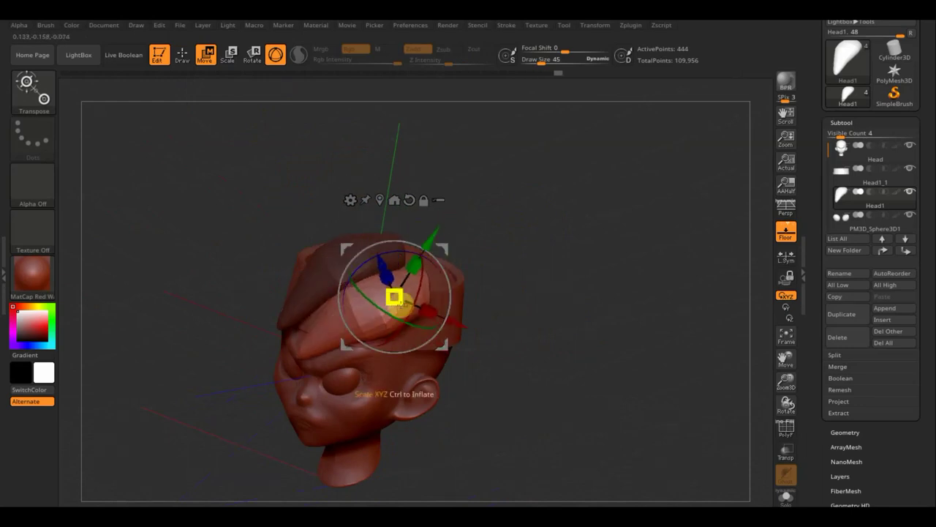
- Enlarge, stretch and angle the new lock into place, then sculpt it into a smoother, longer cone
drag(395, 298, 394, 296)
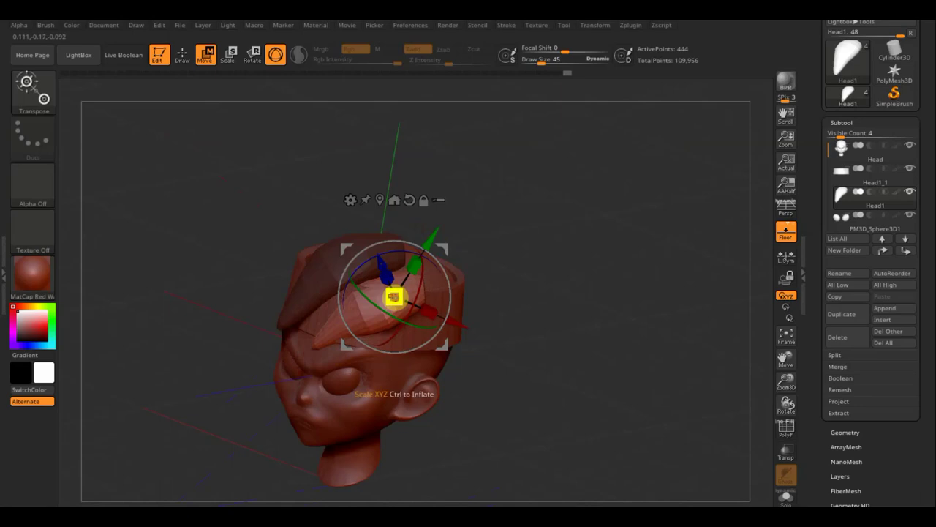
shift+drag(522, 266, 529, 266)
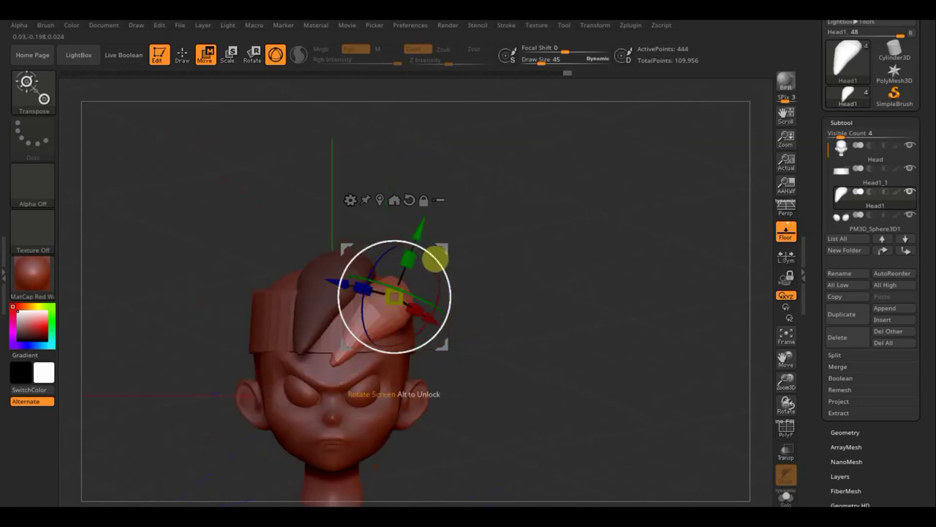
drag(347, 243, 342, 241)
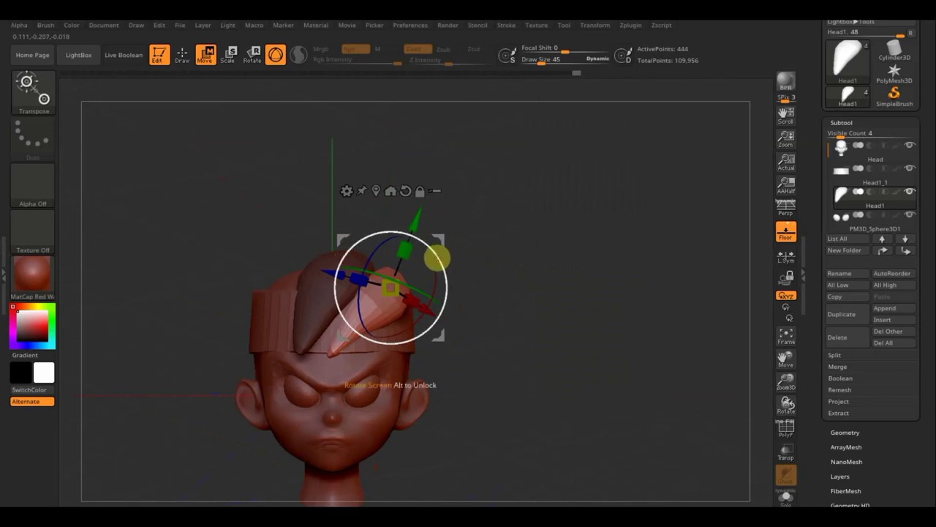
drag(436, 257, 435, 250)
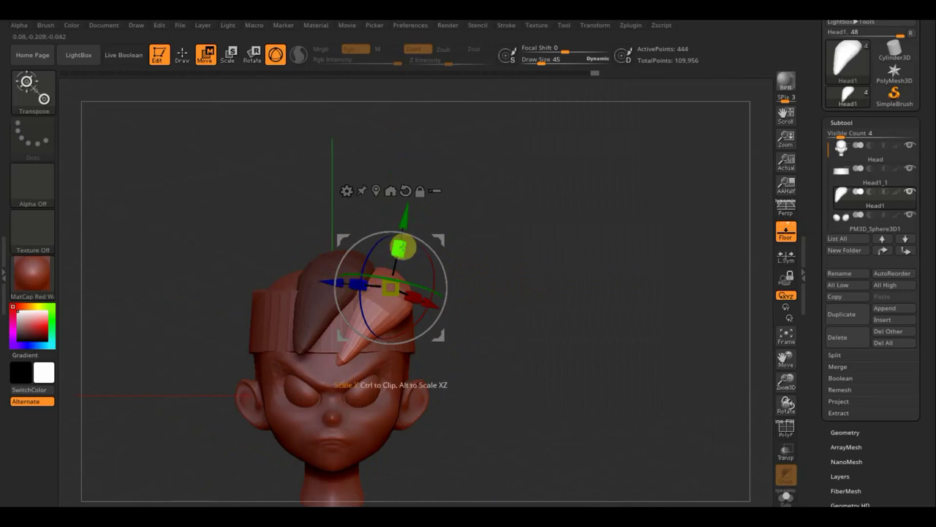
drag(399, 249, 445, 268)
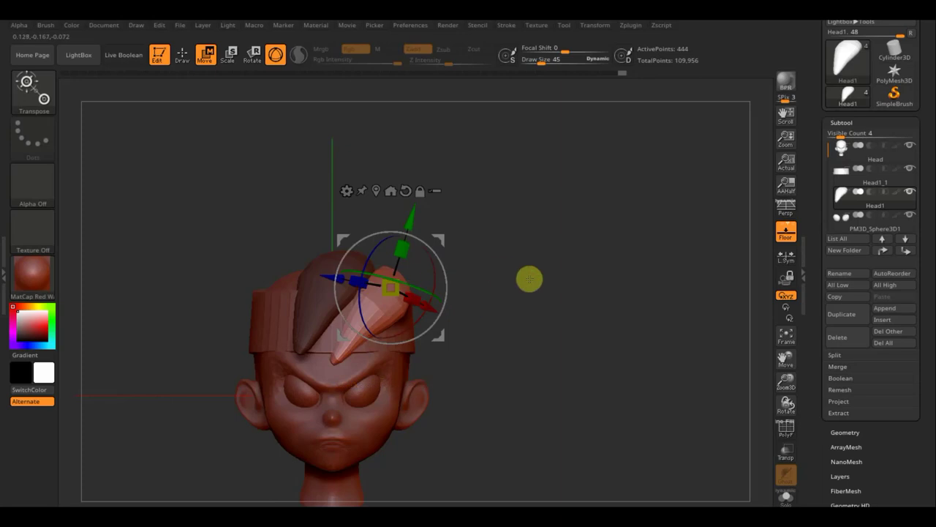
mouse_move(529, 278)
mouse_down()
mouse_move(500, 298)
mouse_move(514, 351)
mouse_move(487, 314)
mouse_up()
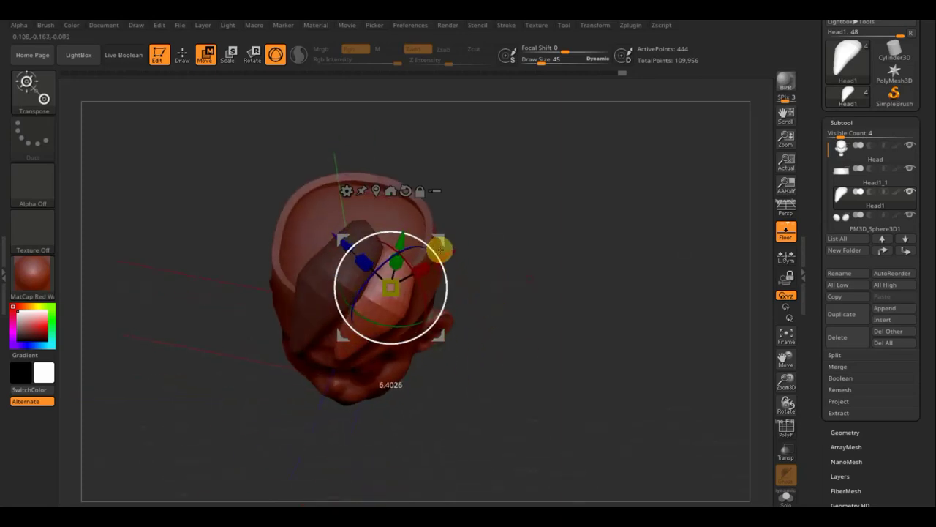
drag(439, 234, 449, 227)
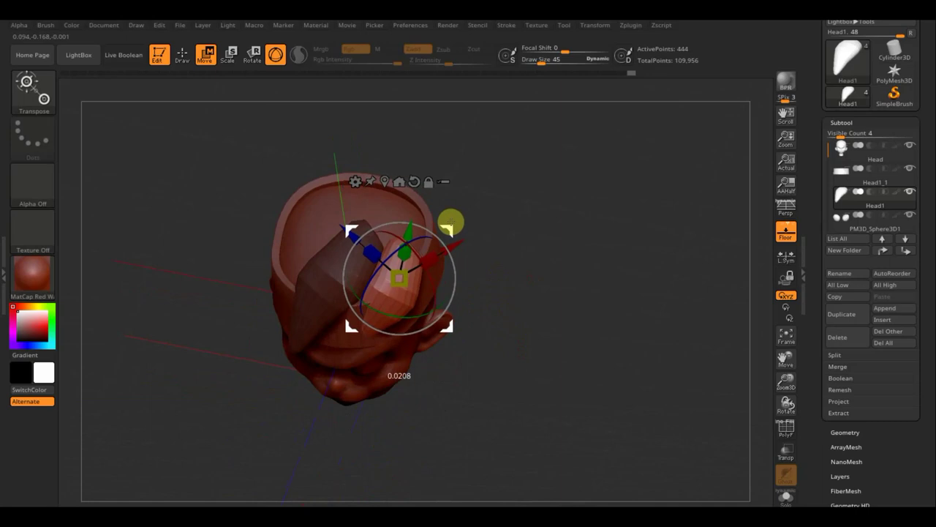
mouse_move(548, 297)
mouse_down()
mouse_move(554, 176)
mouse_move(559, 200)
mouse_up()
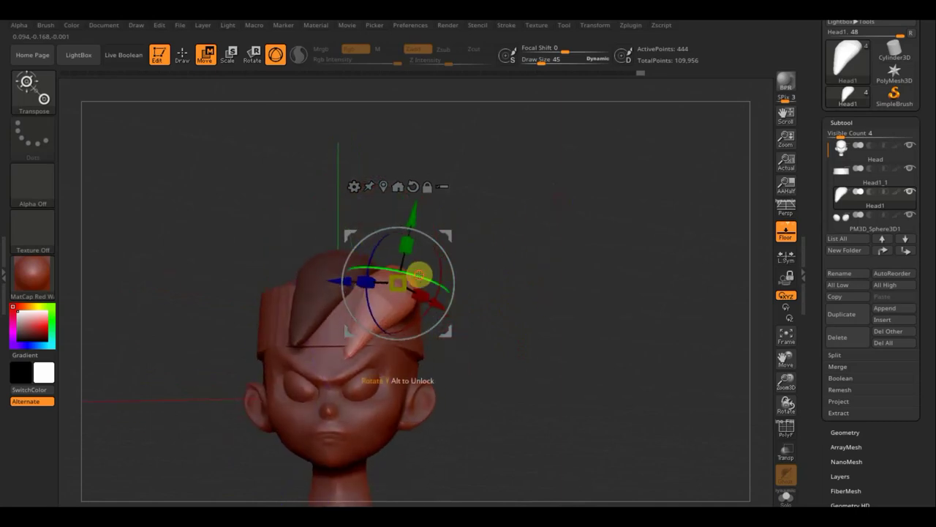
drag(419, 276, 426, 279)
drag(352, 234, 355, 228)
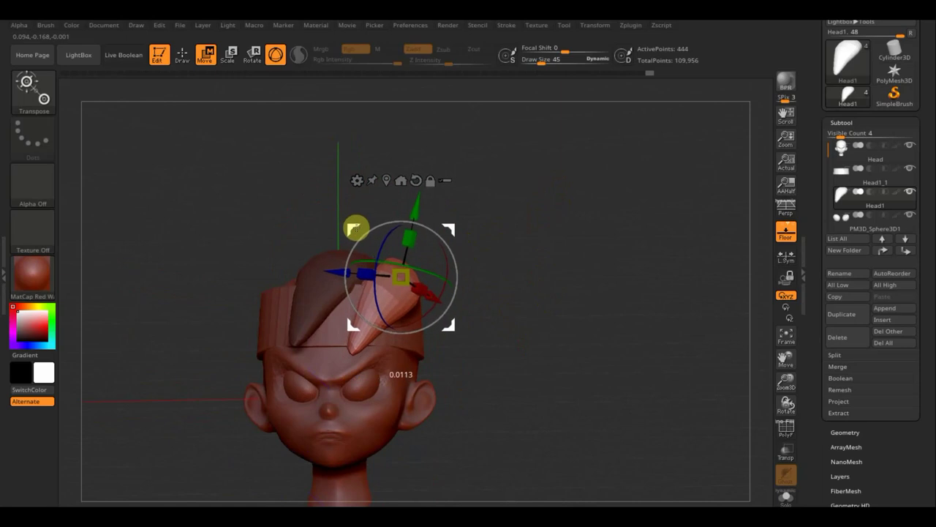
click(182, 54)
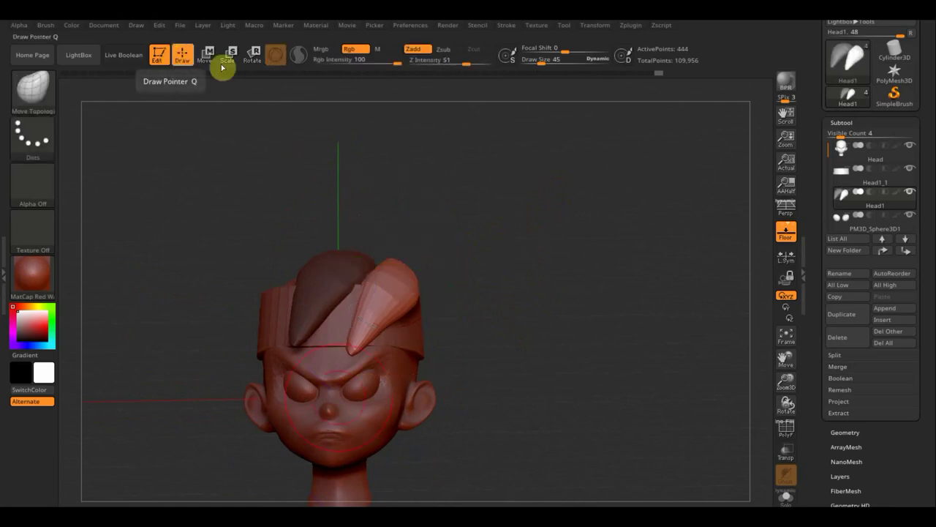
mouse_move(371, 345)
shift+mouse_down()
mouse_move(361, 329)
mouse_move(396, 270)
shift+mouse_up()
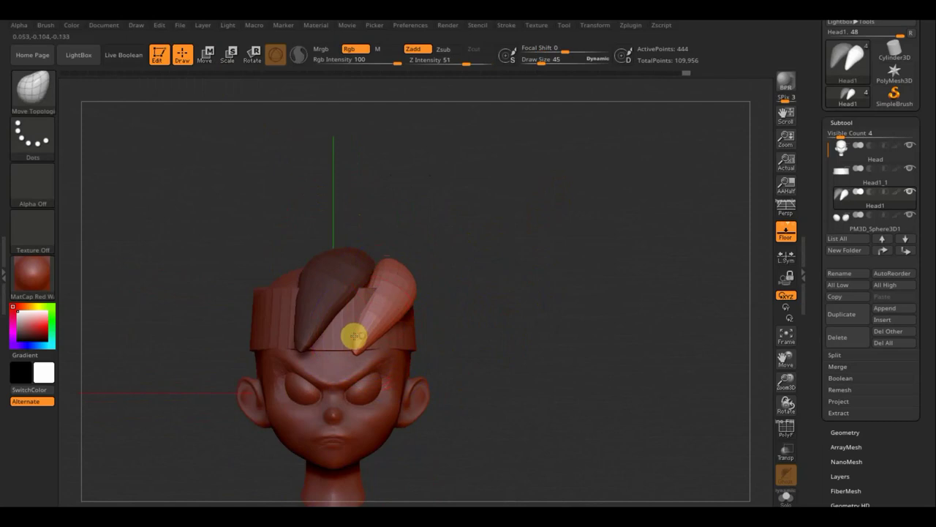
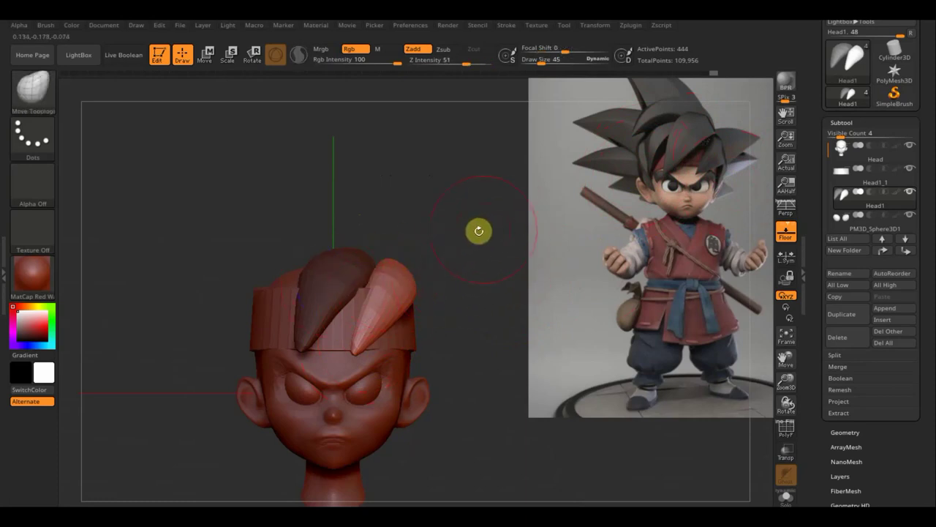
- Duplicate the masked hair spike and slide the copy left of the central spike
key(shift)
key(shift)
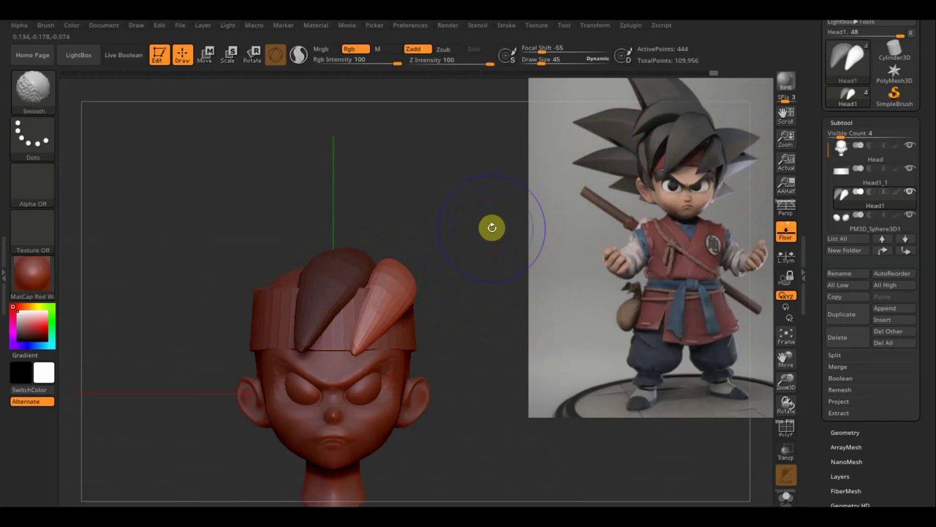
drag(487, 227, 485, 244)
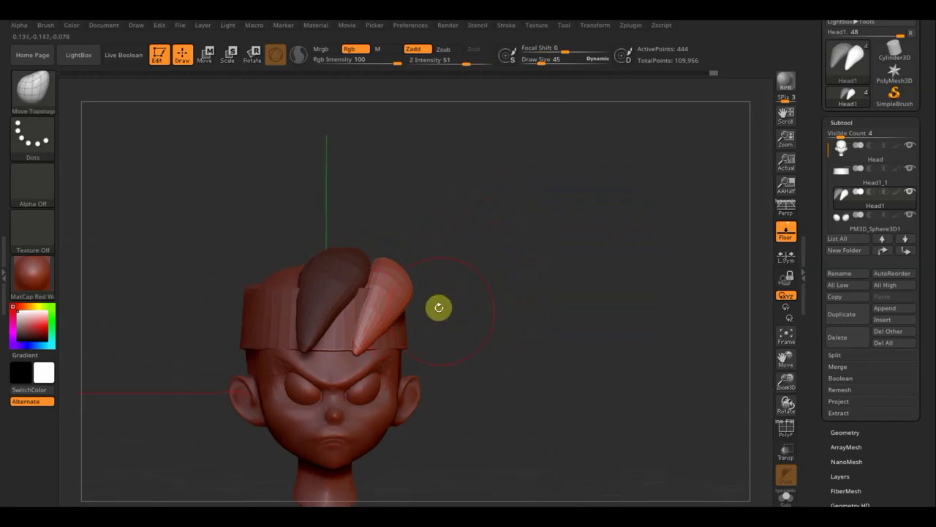
click(205, 54)
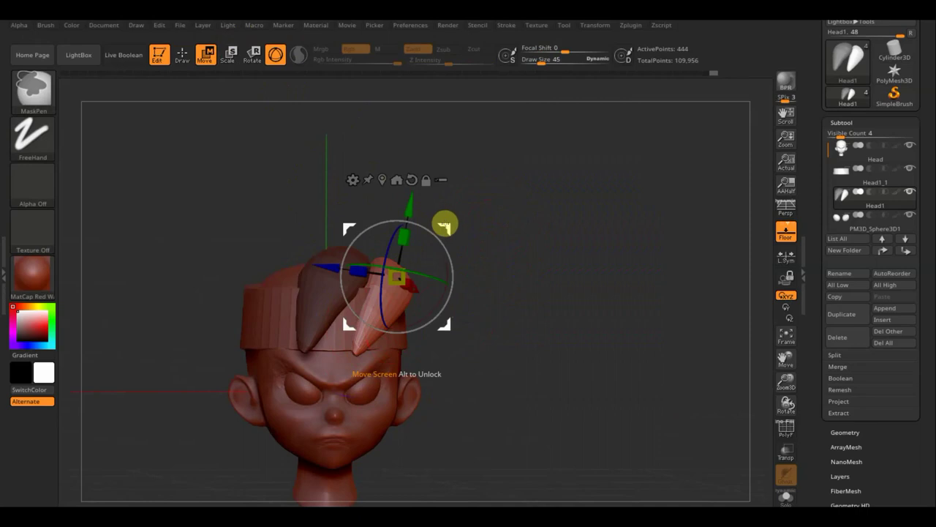
drag(445, 224, 336, 218)
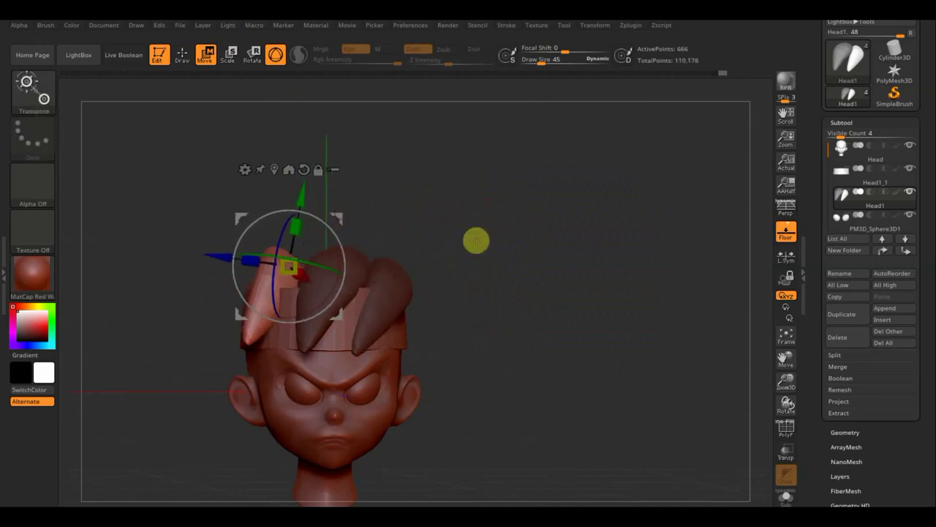
- Rotate the copied spike outward and settle it on the head's left side
mouse_move(477, 241)
mouse_down()
mouse_move(503, 317)
mouse_move(498, 359)
mouse_move(528, 344)
mouse_up()
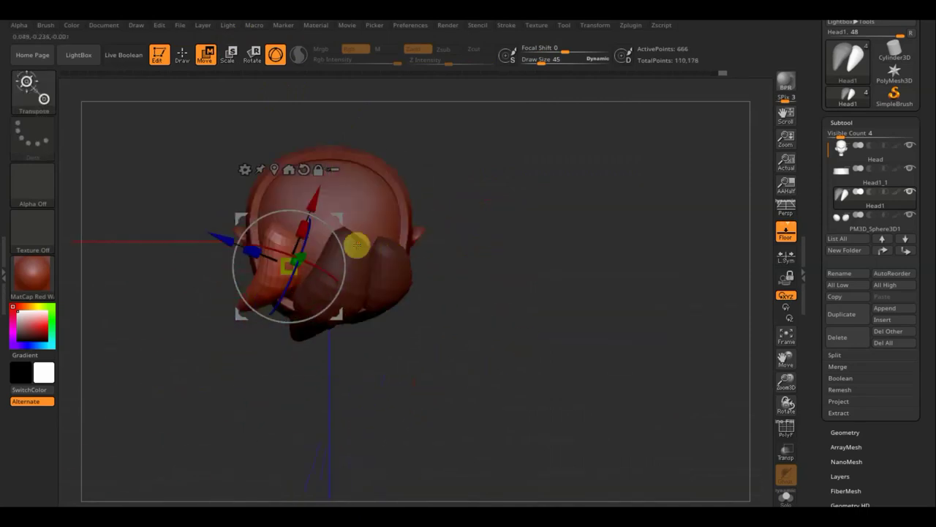
mouse_move(341, 234)
mouse_down()
mouse_move(324, 310)
mouse_move(324, 297)
mouse_up()
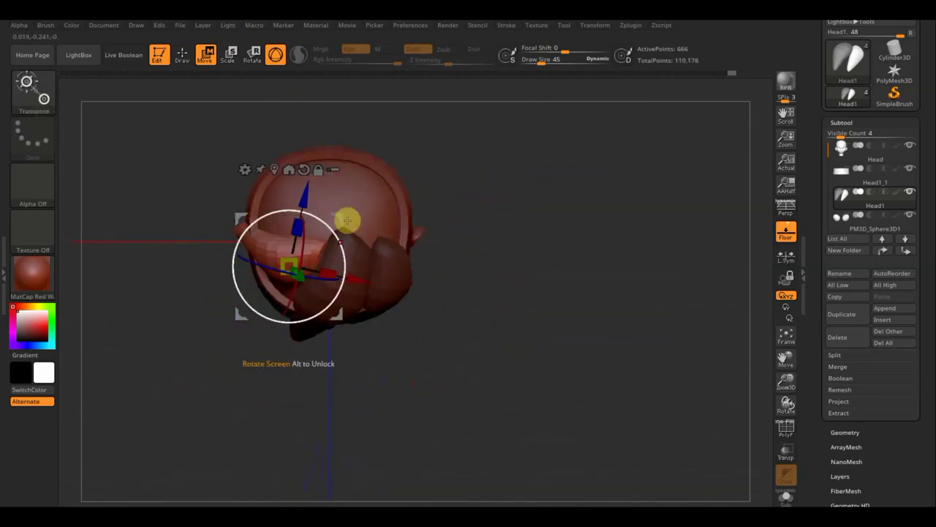
mouse_move(346, 220)
mouse_down()
mouse_move(334, 219)
mouse_move(329, 241)
mouse_move(324, 234)
mouse_up()
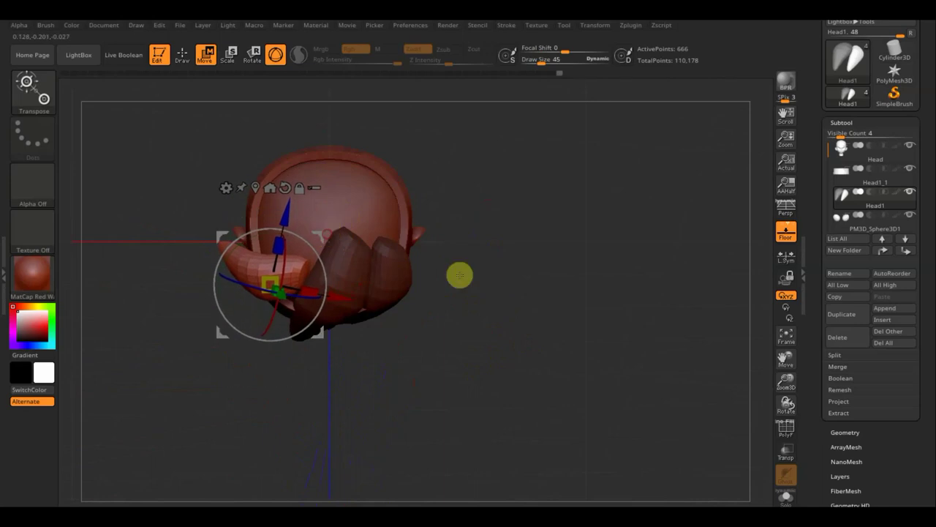
mouse_move(460, 275)
mouse_down()
mouse_move(512, 157)
mouse_move(491, 149)
mouse_up()
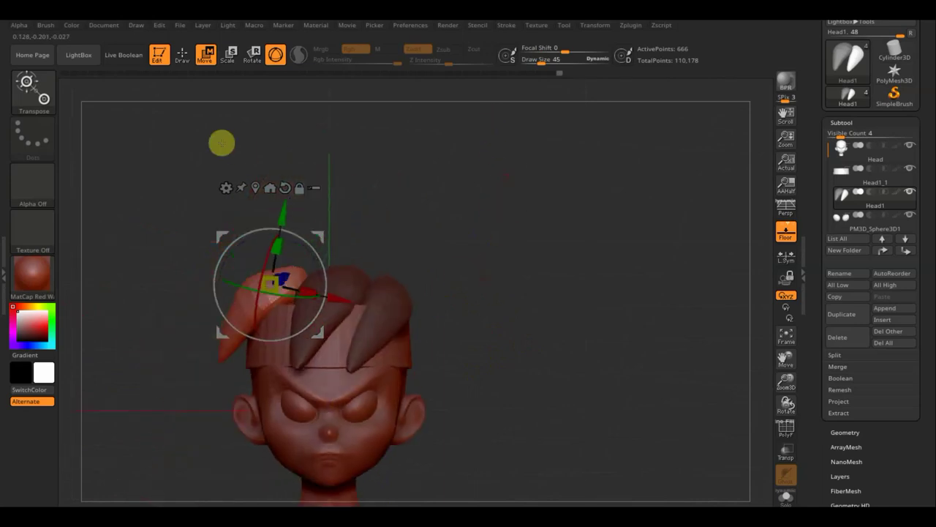
- With Move Topological, bend the left spike down along the head and fill the crown gap
click(182, 54)
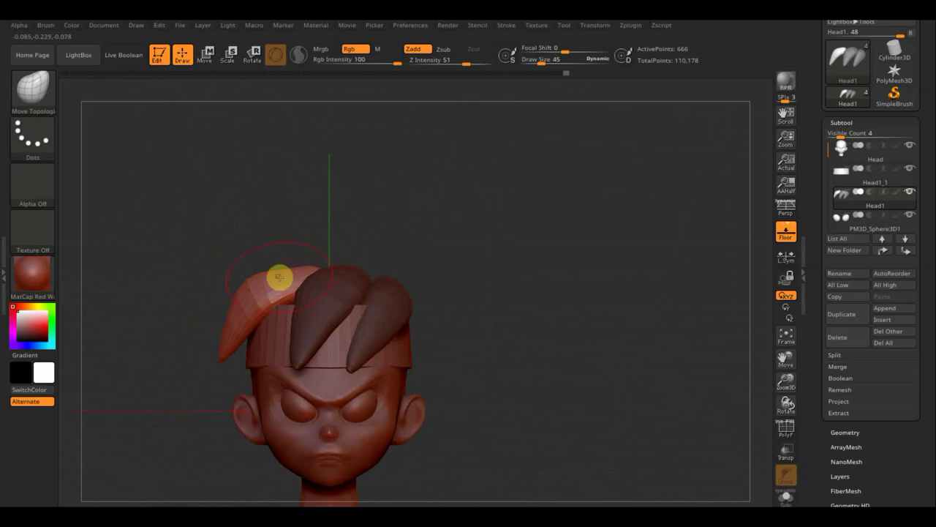
drag(287, 262, 218, 343)
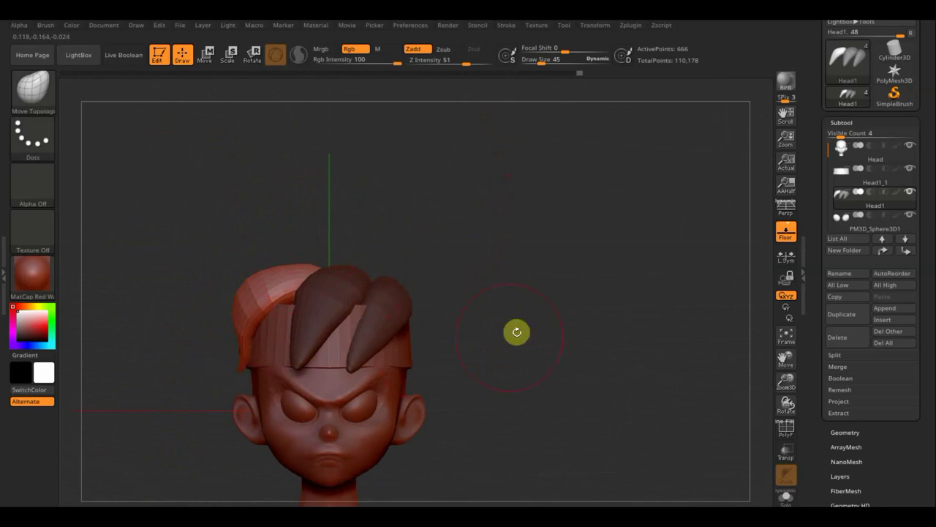
mouse_move(516, 331)
mouse_down()
mouse_move(558, 339)
mouse_move(497, 325)
mouse_up()
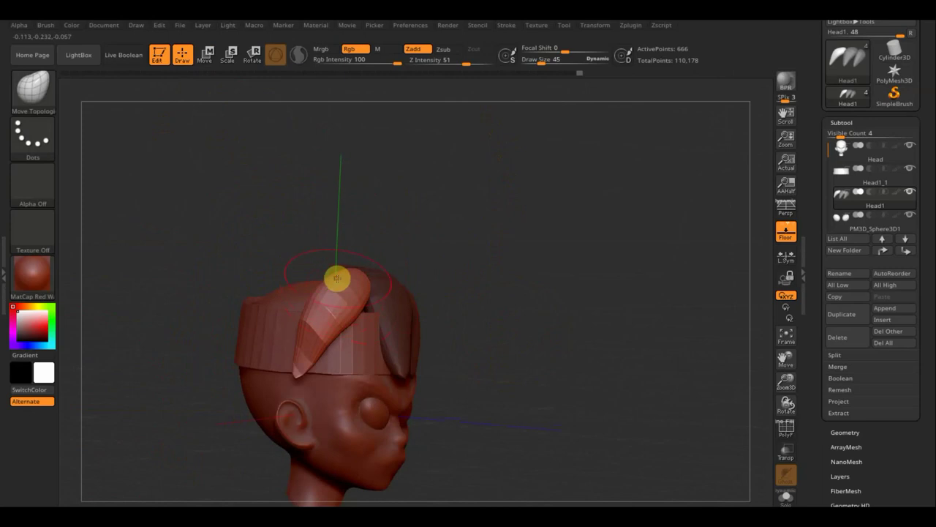
mouse_move(520, 255)
mouse_down()
mouse_move(516, 310)
mouse_move(468, 292)
mouse_up()
drag(323, 243, 306, 240)
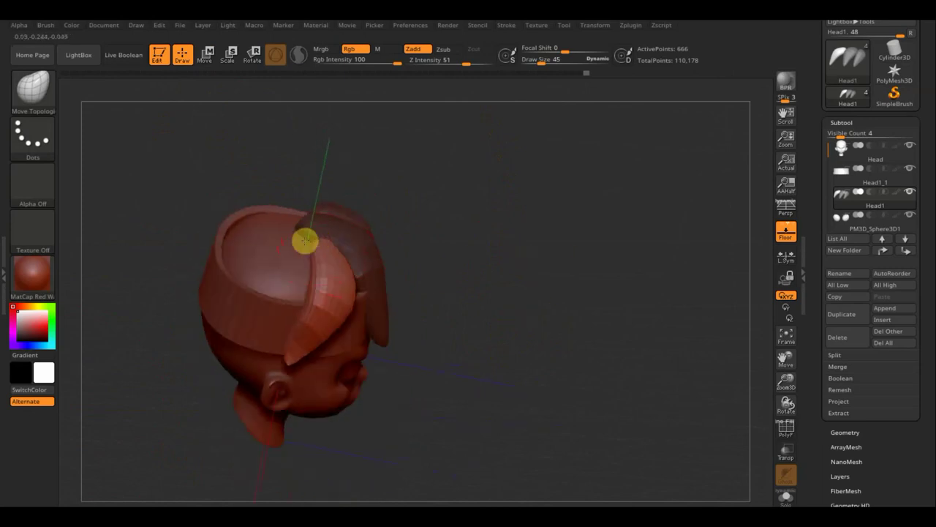
- Pull the left spike up into a rounded bulge around the side of the head
drag(522, 310, 478, 271)
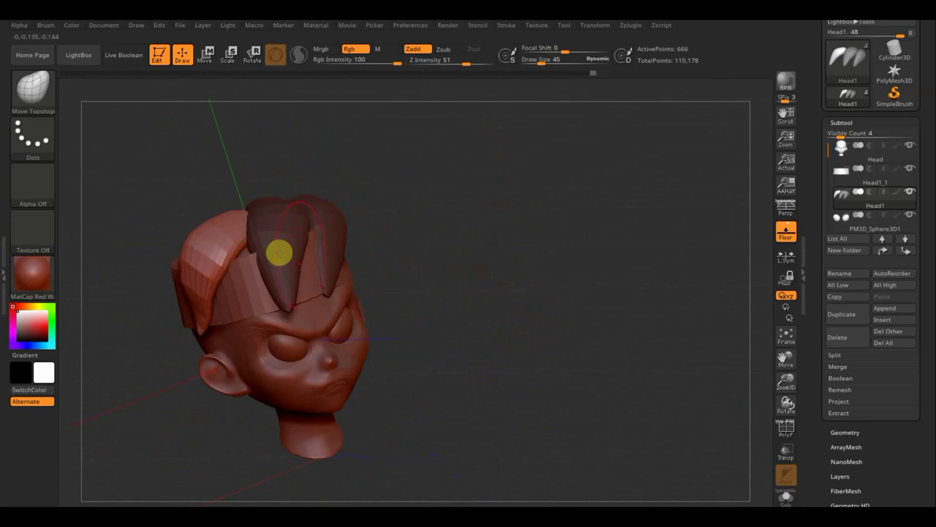
drag(242, 254, 197, 246)
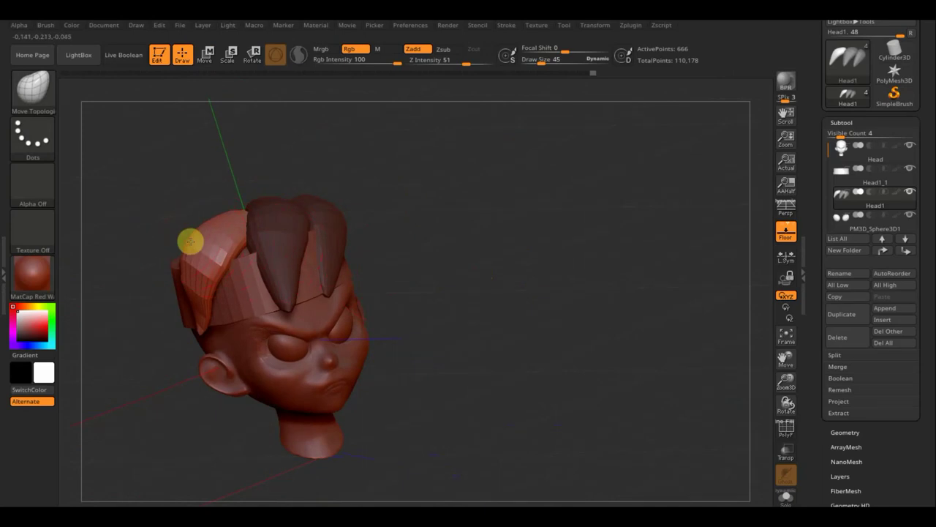
mouse_move(406, 238)
mouse_down()
mouse_move(435, 243)
mouse_move(446, 230)
mouse_move(435, 313)
mouse_move(472, 293)
mouse_up()
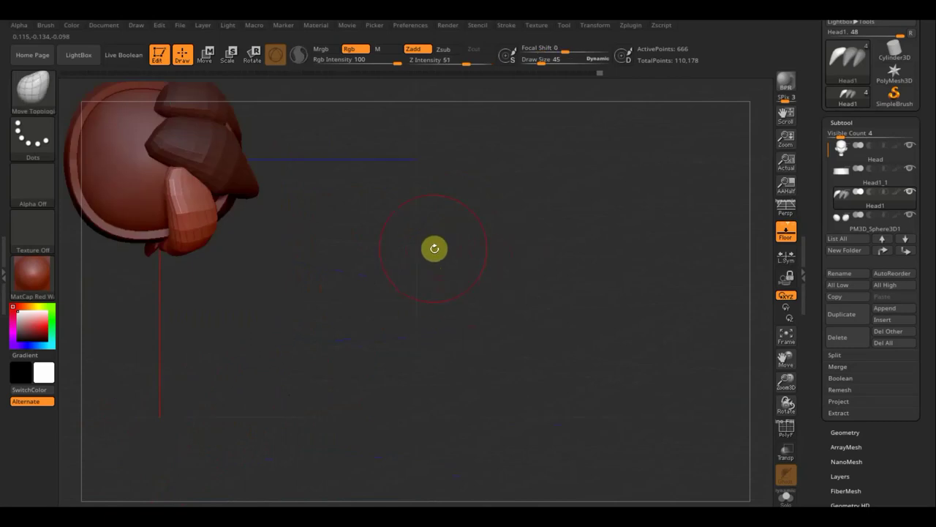
alt+drag(434, 249, 586, 315)
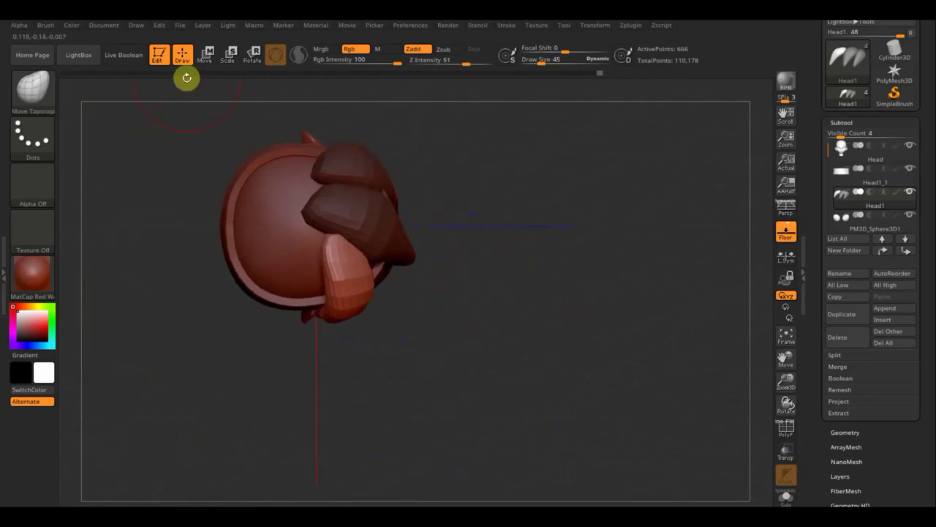
- Duplicate the spike and shift the copy left, down and up onto the side of the head
click(205, 53)
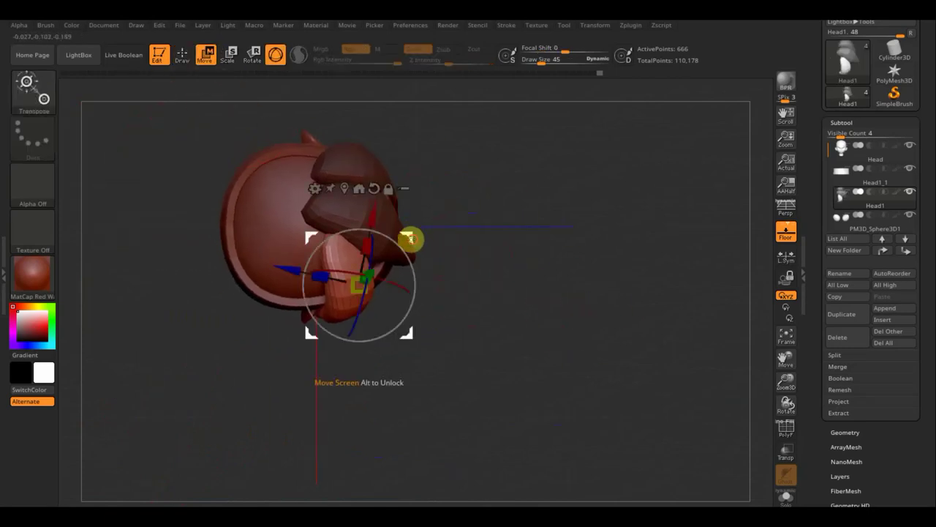
mouse_move(410, 239)
mouse_down()
mouse_move(374, 236)
mouse_move(368, 276)
mouse_move(374, 271)
mouse_up()
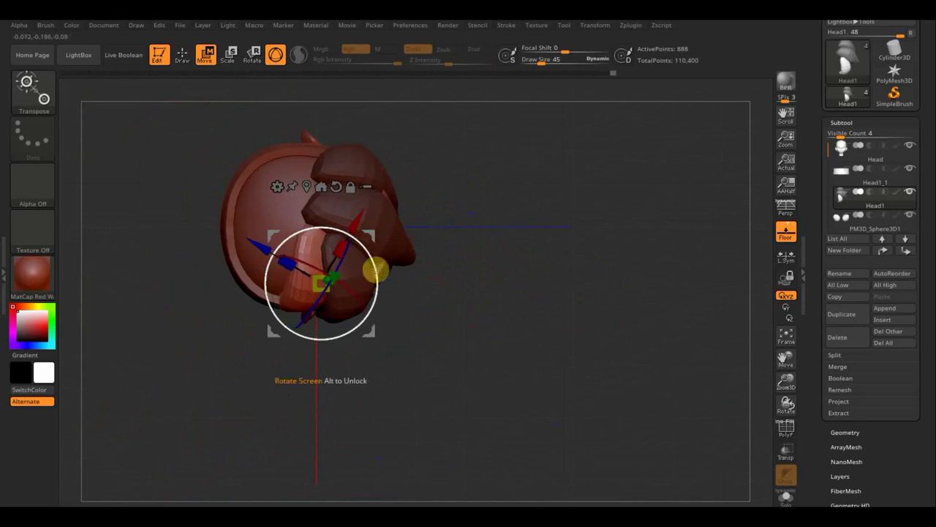
mouse_move(359, 232)
mouse_down()
mouse_move(334, 230)
mouse_move(329, 256)
mouse_move(338, 243)
mouse_move(298, 212)
mouse_move(262, 219)
mouse_move(288, 218)
mouse_up()
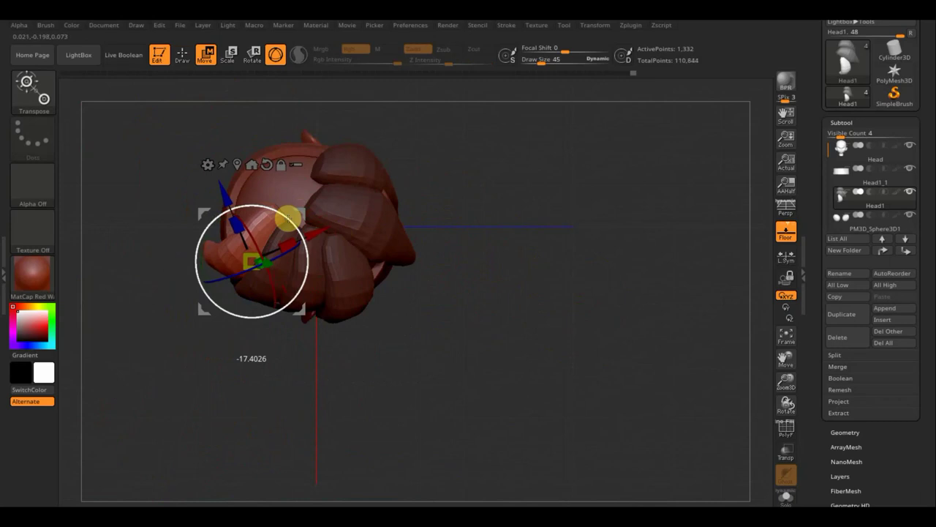
mouse_move(478, 285)
mouse_down()
mouse_move(495, 171)
mouse_move(488, 203)
mouse_move(429, 179)
mouse_move(484, 178)
mouse_up()
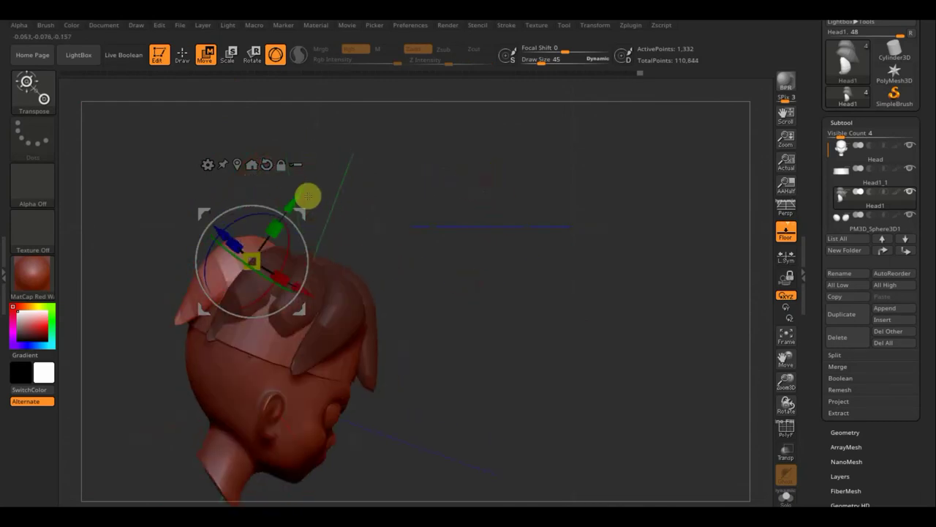
drag(290, 200, 285, 210)
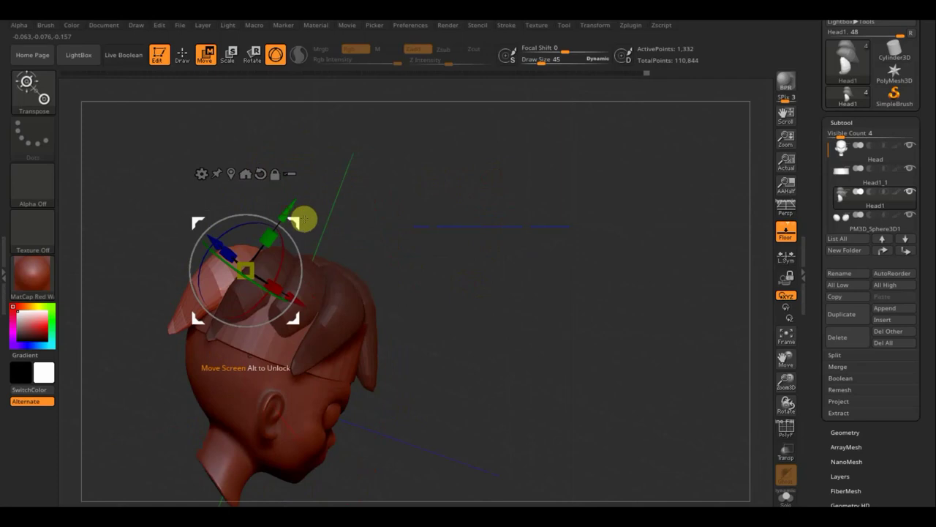
mouse_move(389, 223)
mouse_down()
mouse_move(376, 219)
mouse_move(395, 222)
mouse_move(378, 242)
mouse_move(377, 320)
mouse_up()
drag(476, 302, 478, 325)
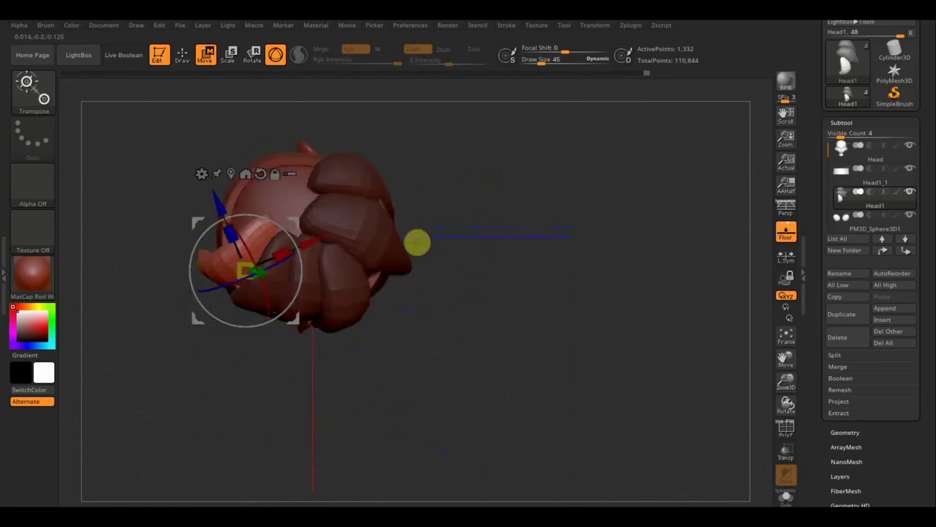
alt+drag(476, 234, 575, 349)
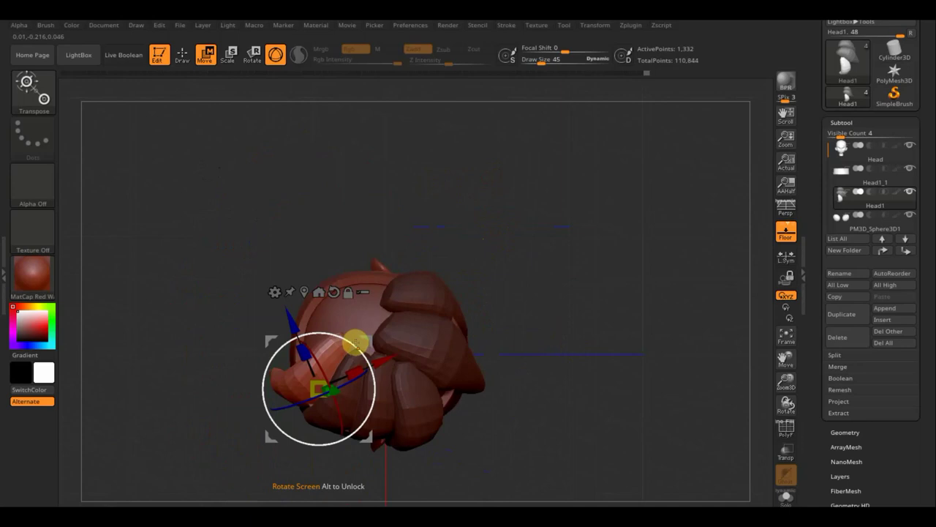
mouse_move(364, 339)
mouse_down()
mouse_move(372, 235)
mouse_move(389, 249)
mouse_move(414, 231)
mouse_up()
- Copy another spike and place it at the back to close the crown gap
mouse_move(506, 255)
mouse_down()
mouse_move(444, 247)
mouse_move(515, 261)
mouse_move(380, 224)
mouse_move(362, 242)
mouse_up()
key(ctrl)
mouse_move(512, 286)
mouse_down()
mouse_move(515, 205)
mouse_move(556, 251)
mouse_move(513, 272)
mouse_move(441, 272)
mouse_move(498, 336)
mouse_move(564, 357)
mouse_move(564, 334)
mouse_move(487, 367)
mouse_move(519, 355)
mouse_move(417, 270)
mouse_up()
mouse_move(543, 275)
mouse_down()
mouse_move(375, 251)
mouse_move(351, 229)
mouse_move(345, 259)
mouse_move(373, 263)
mouse_move(299, 224)
mouse_up()
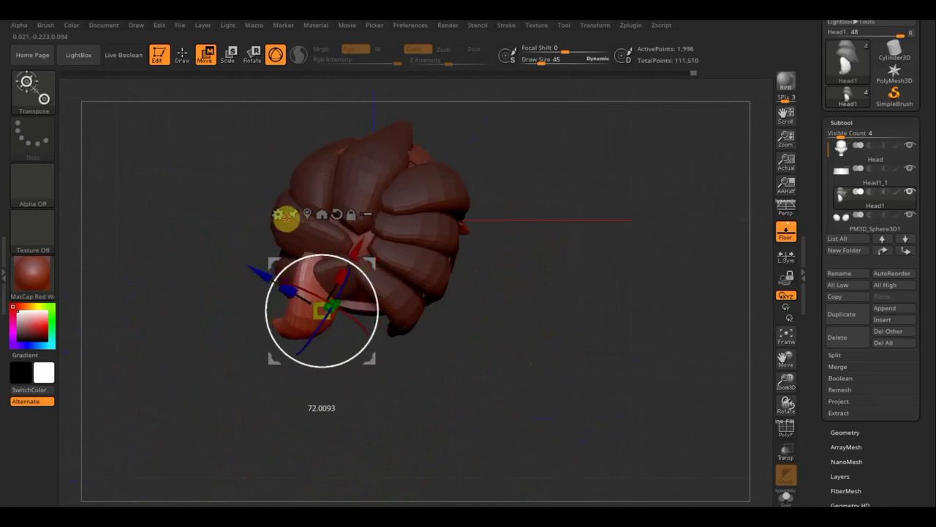
drag(373, 263, 422, 249)
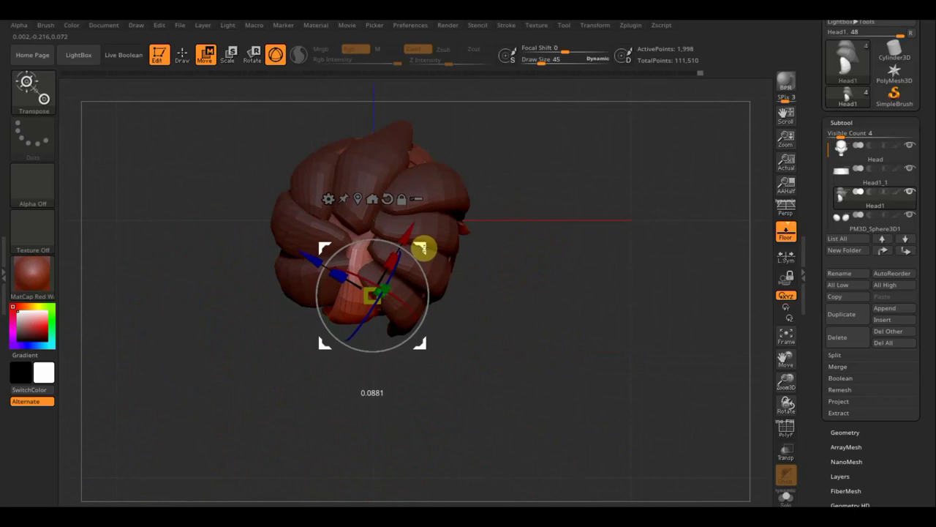
click(185, 53)
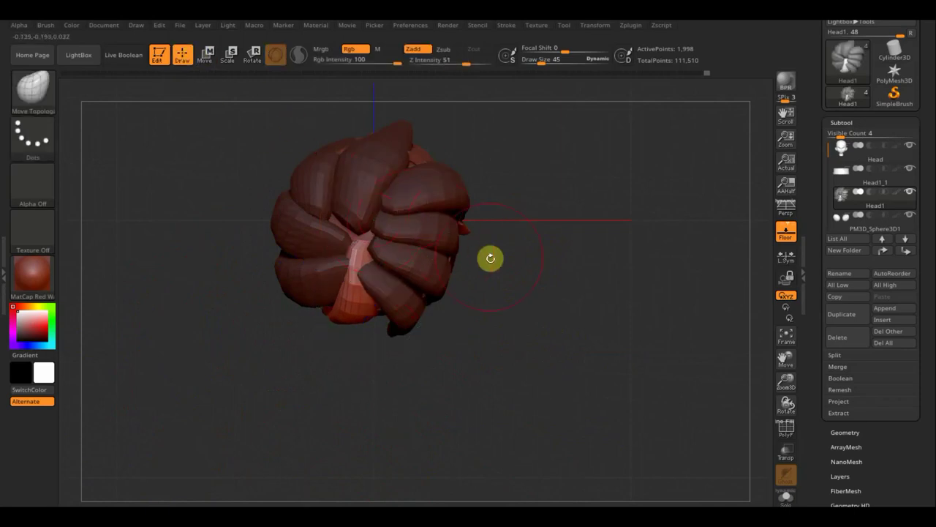
- Pull a back spike tip down and right, then reset the mask on the hair piece
shift+drag(489, 257, 495, 98)
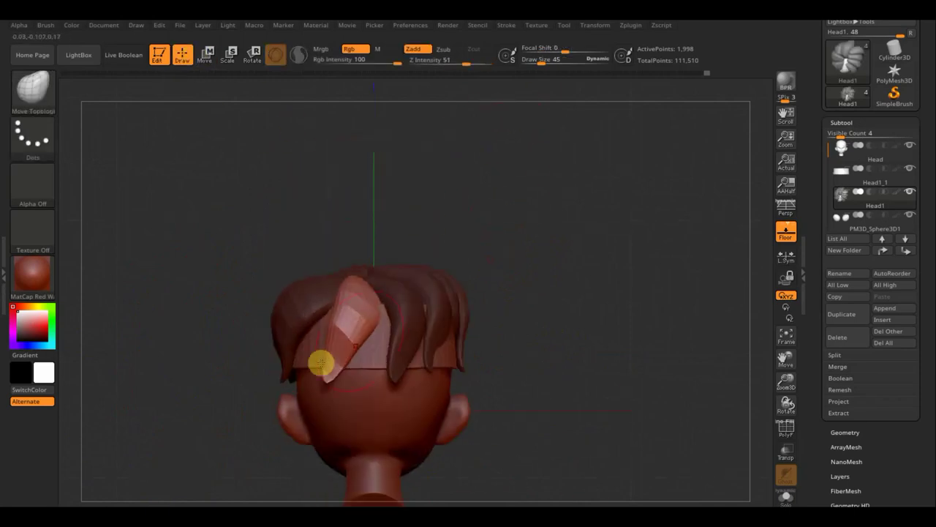
drag(326, 373, 339, 377)
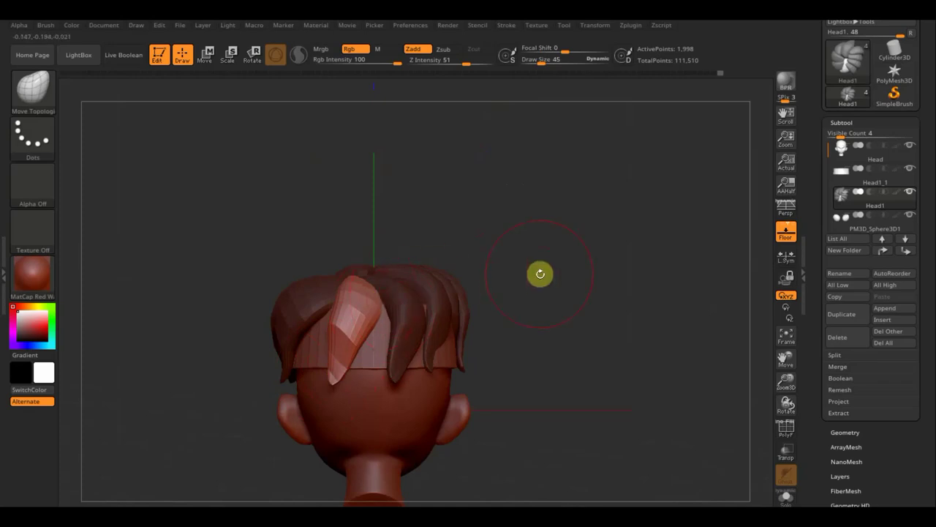
ctrl+drag(553, 272, 608, 286)
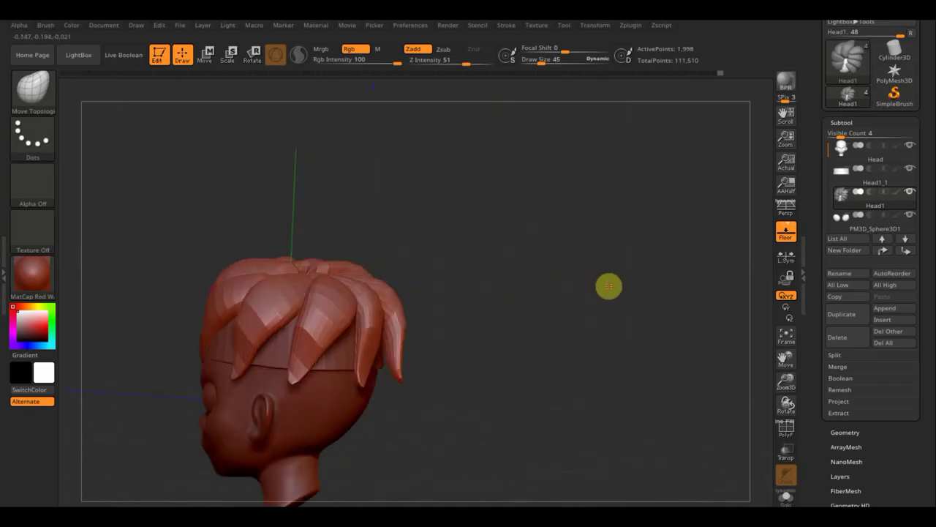
ctrl+click(609, 285)
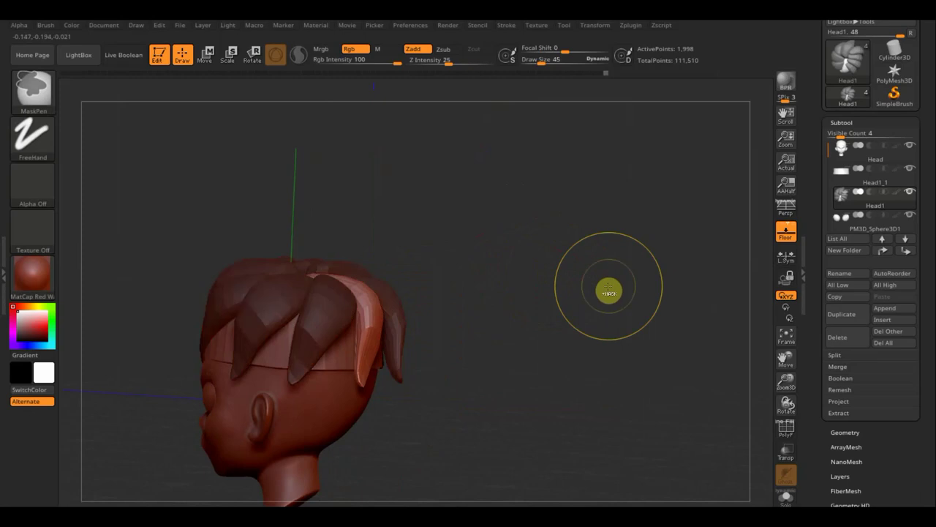
ctrl+click(609, 285)
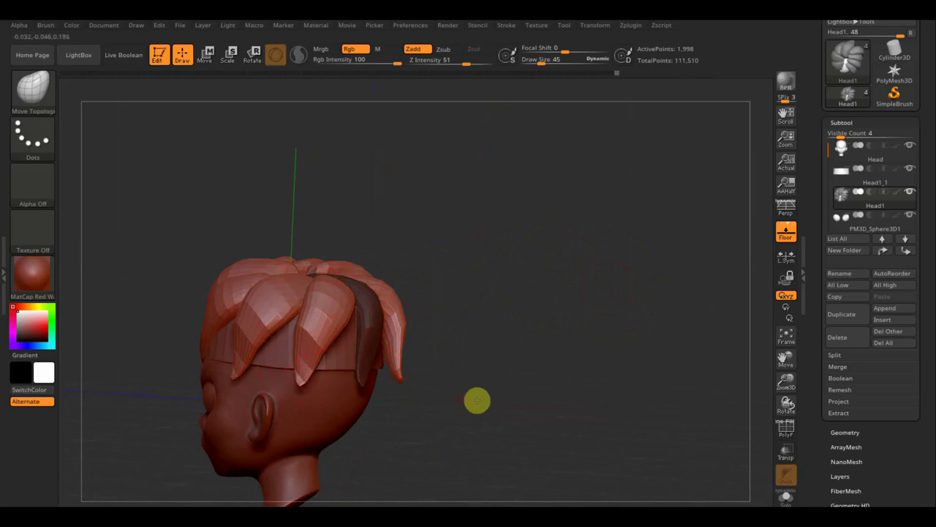
- Inspect the hair ring from several angles and invert the mask to isolate one spike
drag(476, 397, 514, 398)
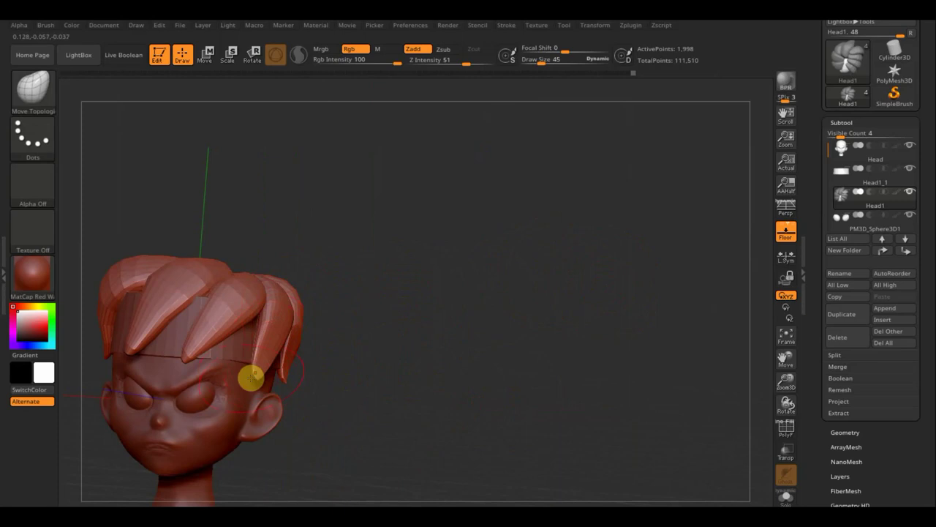
mouse_move(324, 360)
mouse_down()
mouse_move(376, 359)
mouse_move(278, 314)
mouse_up()
mouse_move(409, 288)
mouse_down()
mouse_move(387, 292)
mouse_move(265, 263)
mouse_up()
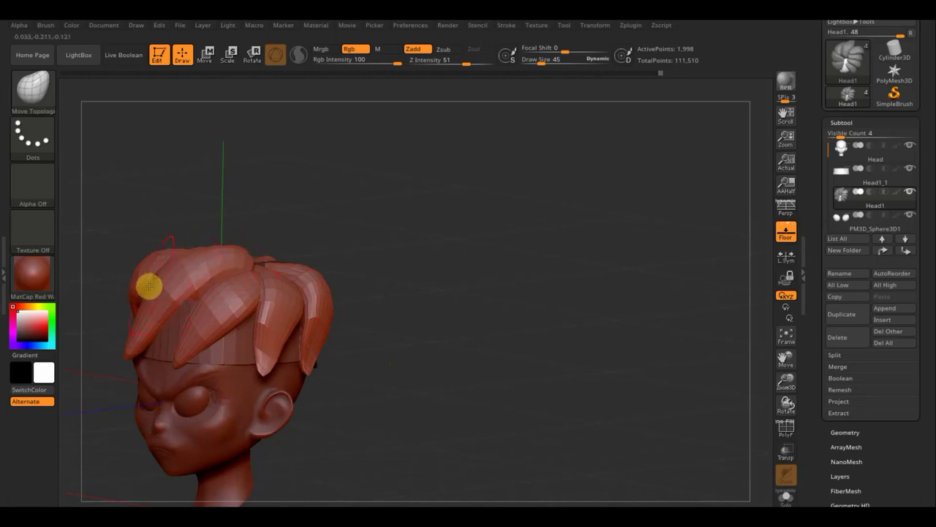
drag(341, 252, 390, 256)
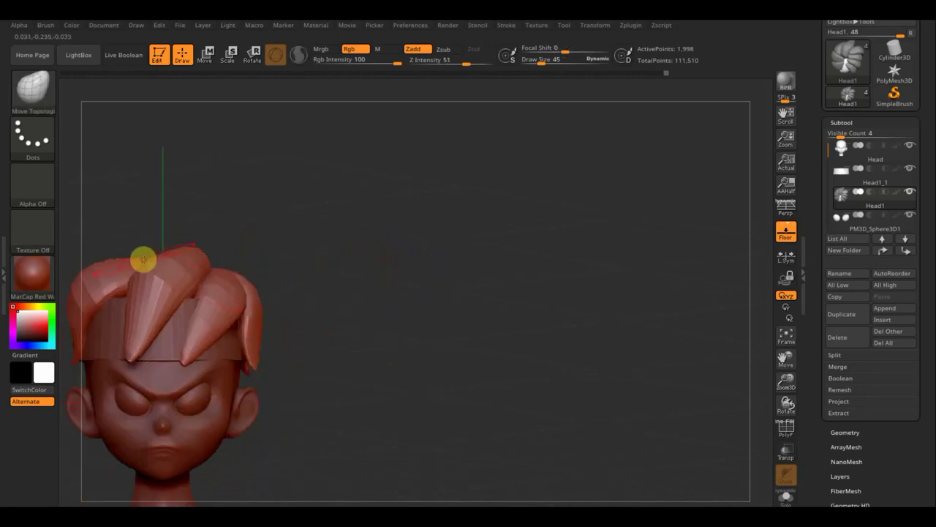
drag(335, 259, 197, 242)
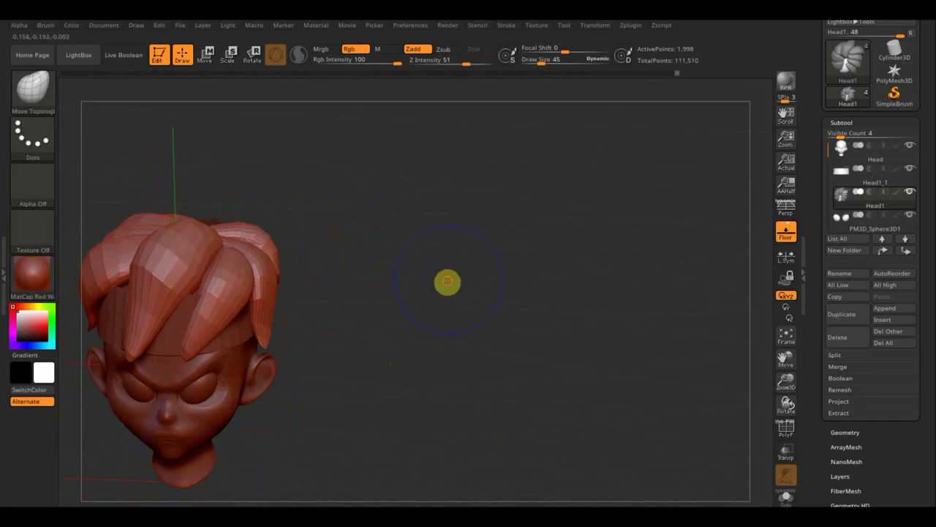
drag(447, 282, 403, 303)
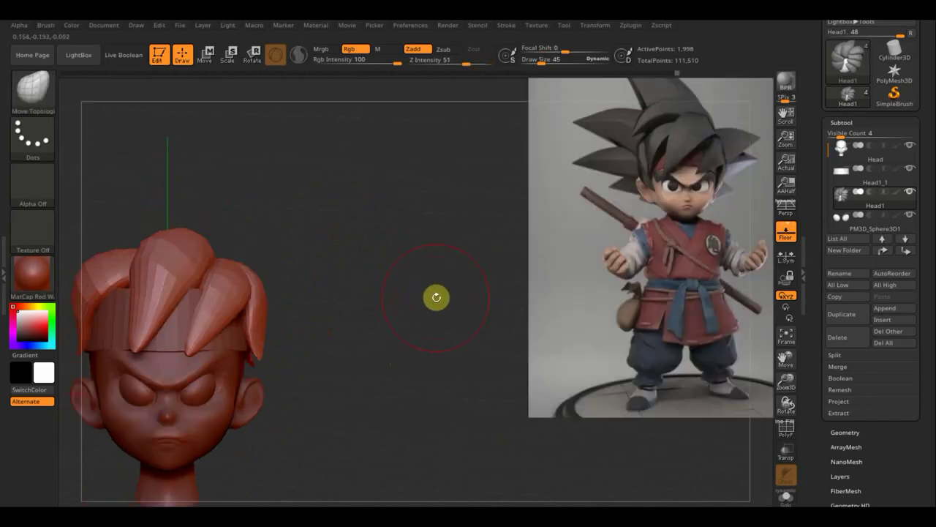
key(shift)
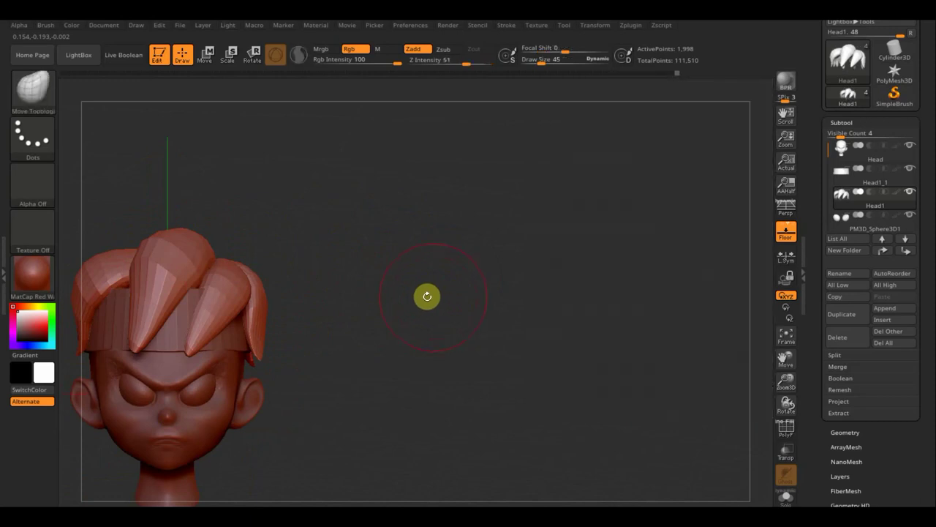
mouse_move(426, 295)
mouse_down()
mouse_move(376, 406)
mouse_move(455, 324)
mouse_up()
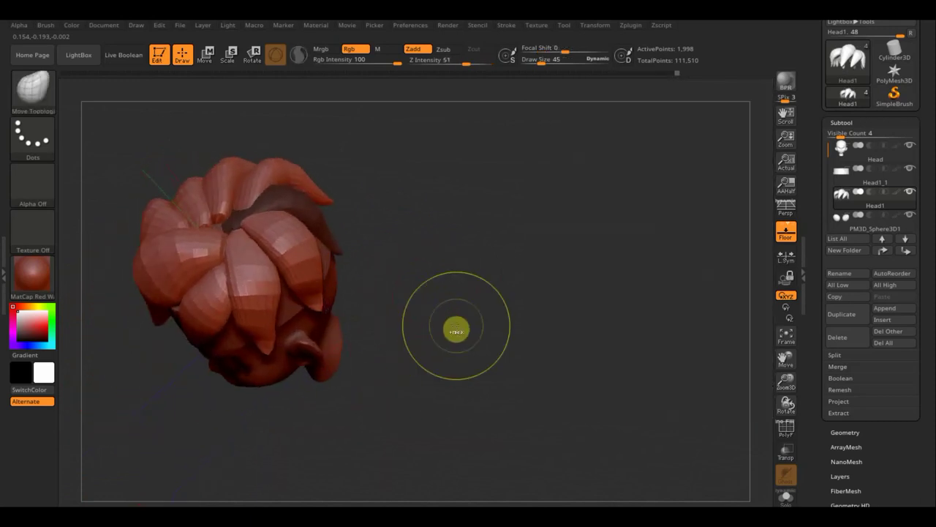
key(ctrl+s)
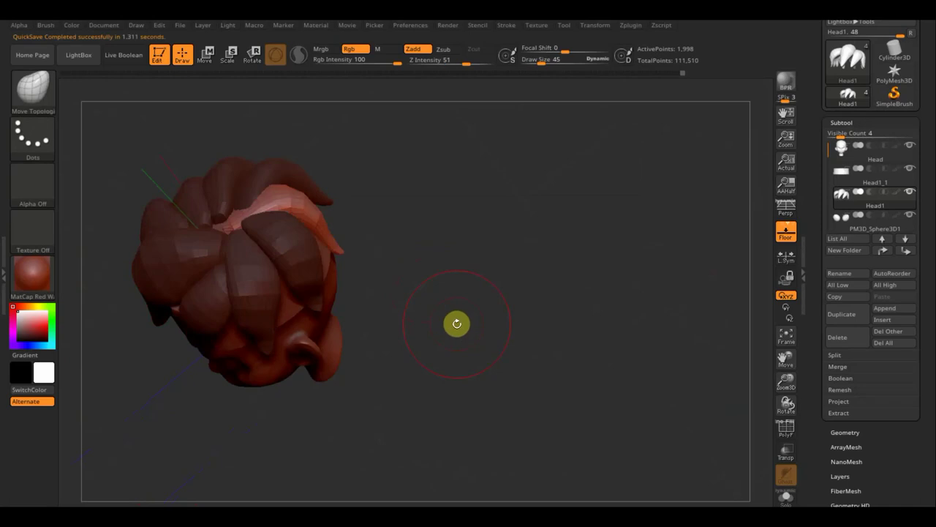
drag(554, 351, 481, 347)
mouse_move(554, 309)
mouse_down()
mouse_move(543, 351)
mouse_move(577, 317)
mouse_move(510, 392)
mouse_move(544, 419)
mouse_move(432, 324)
mouse_move(413, 347)
mouse_move(524, 324)
mouse_move(531, 334)
mouse_up()
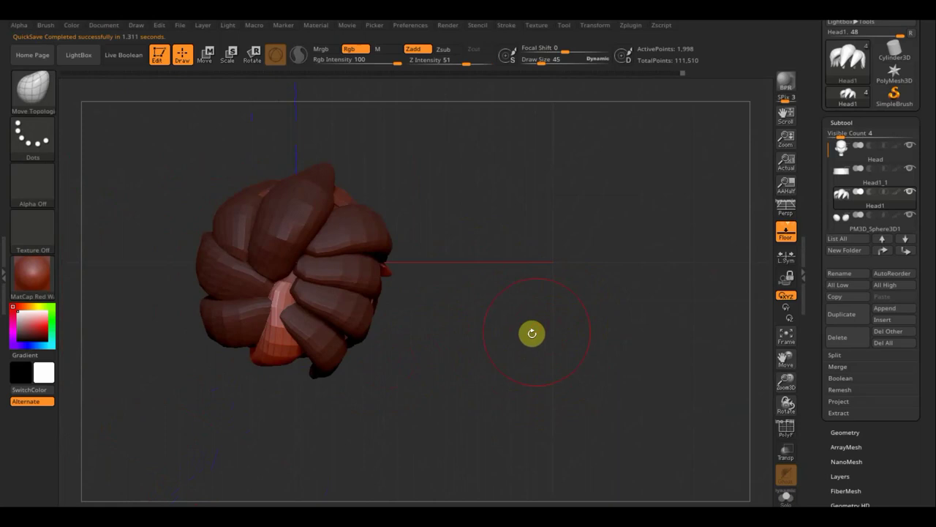
- Duplicate the unmasked spike, pull the copy away, and turn off the Floor grid
click(205, 54)
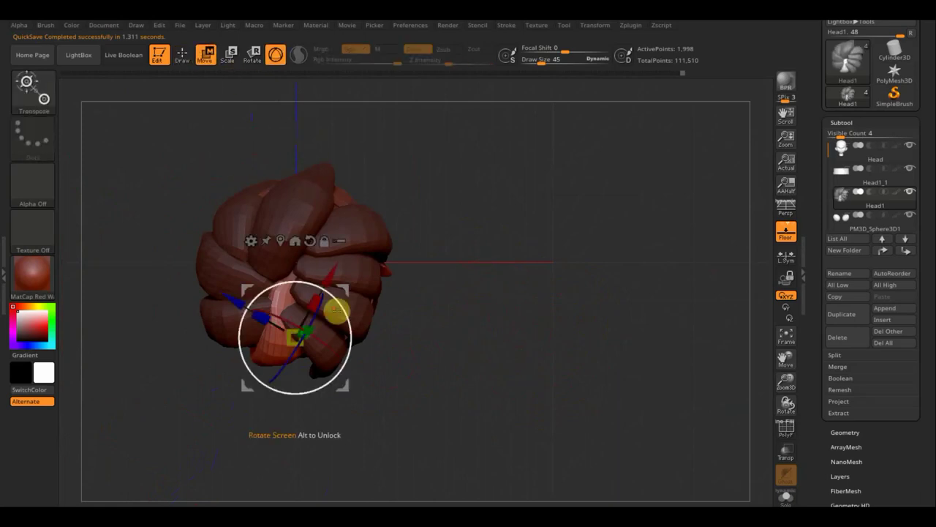
drag(346, 285, 246, 305)
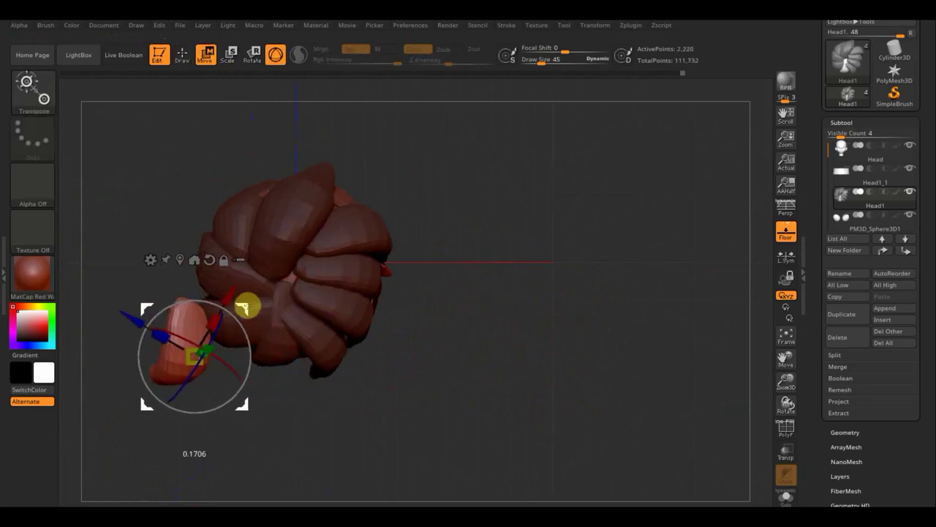
mouse_move(501, 366)
mouse_down()
mouse_move(510, 384)
mouse_move(483, 385)
mouse_move(560, 243)
mouse_move(538, 300)
mouse_move(614, 309)
mouse_move(606, 310)
mouse_move(646, 296)
mouse_move(634, 300)
mouse_up()
click(784, 243)
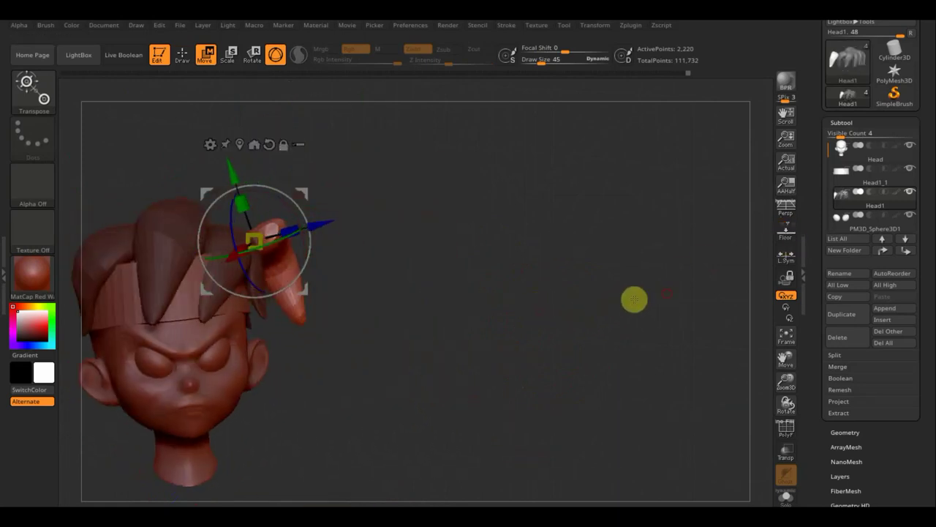
mouse_move(497, 270)
mouse_down()
mouse_move(495, 288)
mouse_move(593, 285)
mouse_up()
- Scale the copy about 1.2x and rotate it to sweep across the top of the head
key(ctrl)
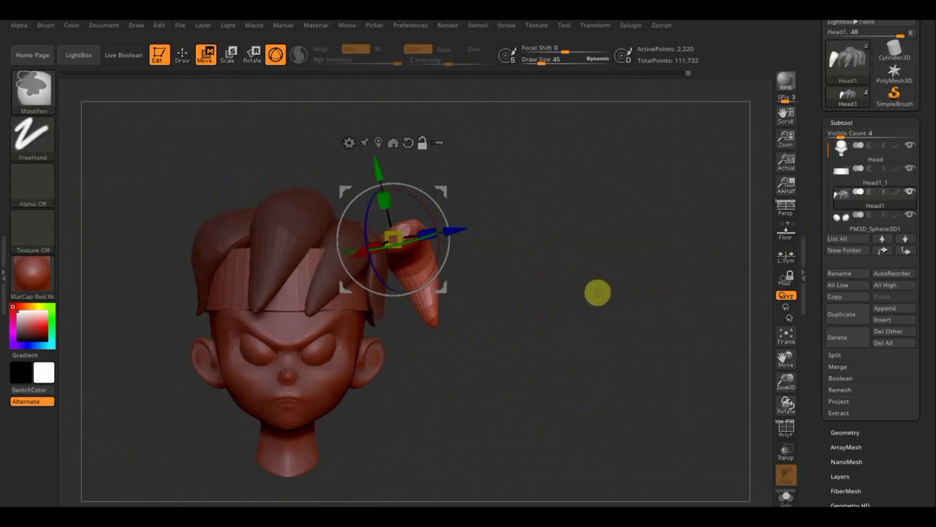
key(ctrl)
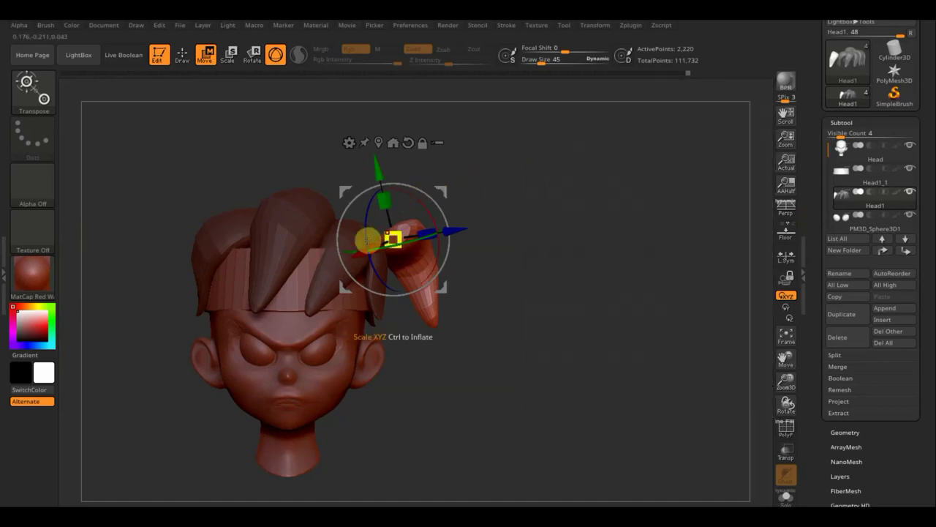
mouse_move(363, 246)
mouse_down()
mouse_move(445, 212)
mouse_move(452, 270)
mouse_move(362, 139)
mouse_move(437, 202)
mouse_move(420, 195)
mouse_up()
mouse_move(376, 157)
mouse_down()
mouse_move(317, 184)
mouse_move(533, 236)
mouse_move(534, 224)
mouse_move(527, 259)
mouse_up()
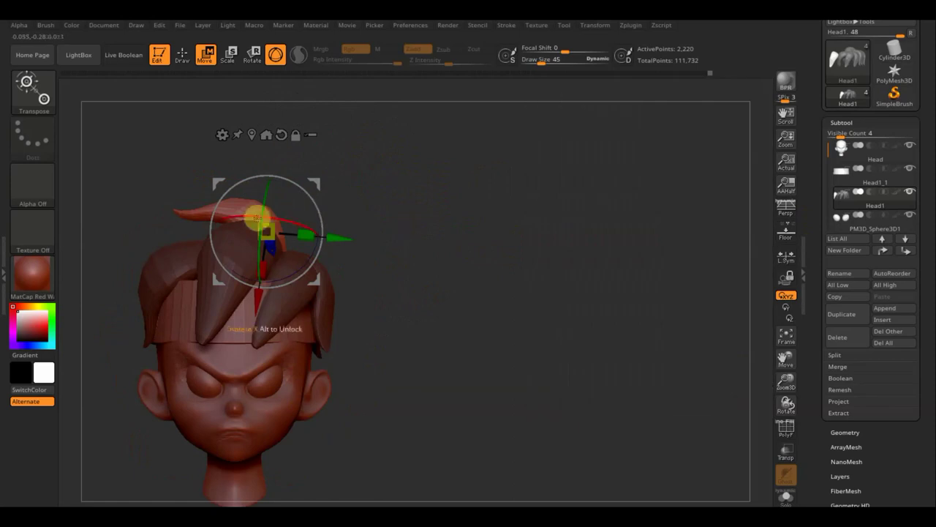
drag(267, 232, 279, 243)
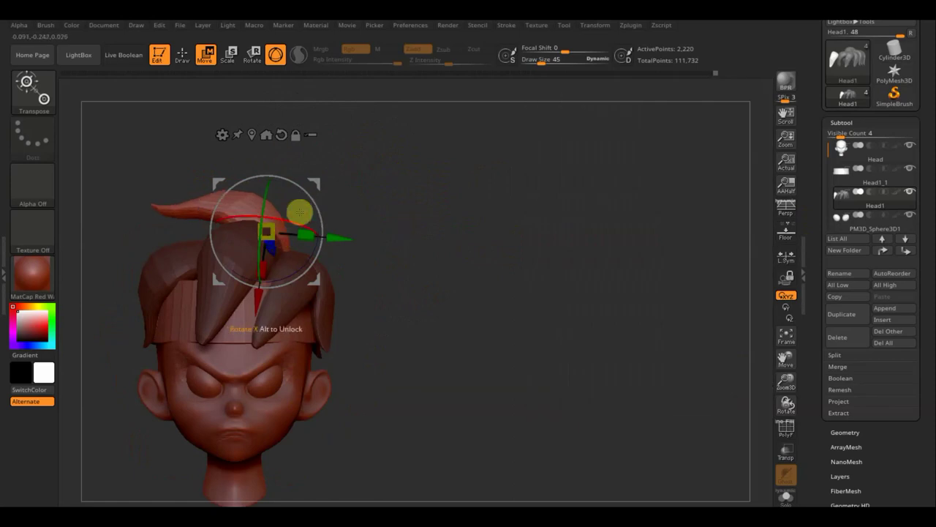
drag(315, 202, 307, 181)
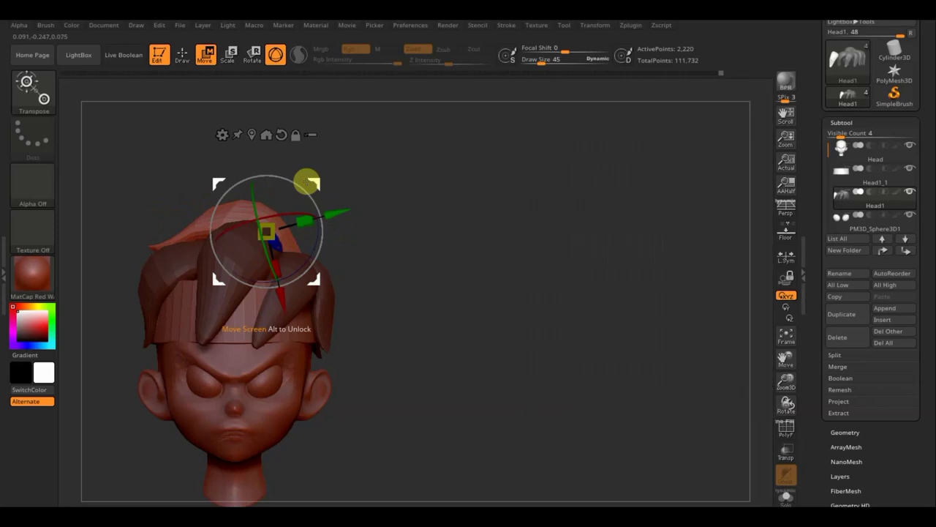
drag(297, 174, 317, 170)
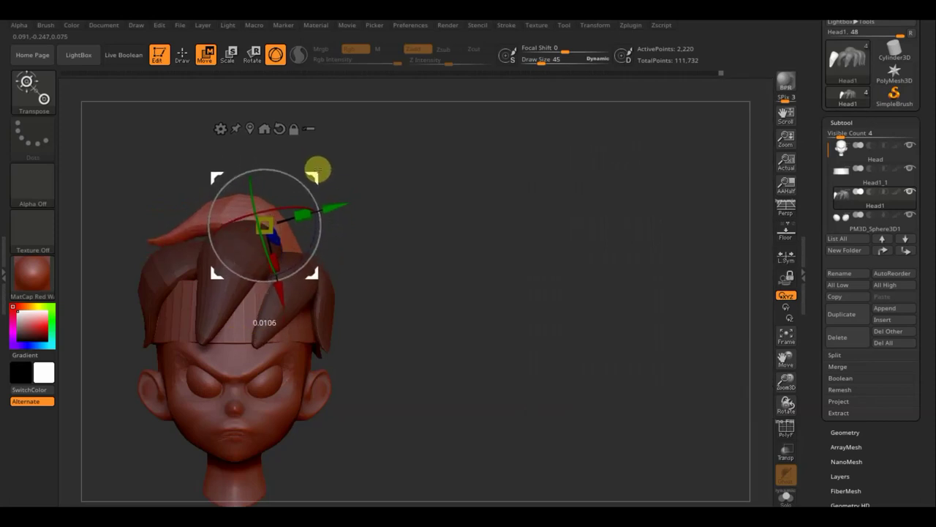
drag(317, 171, 305, 190)
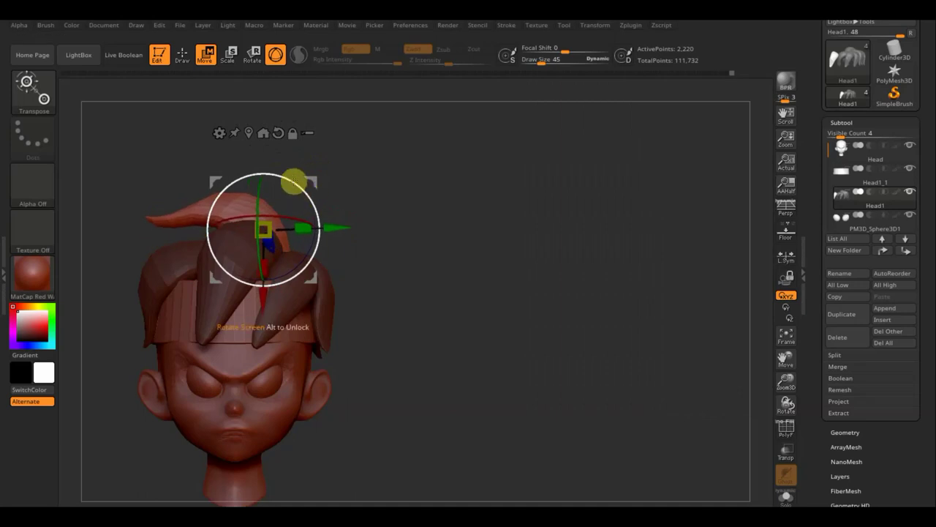
drag(211, 178, 223, 188)
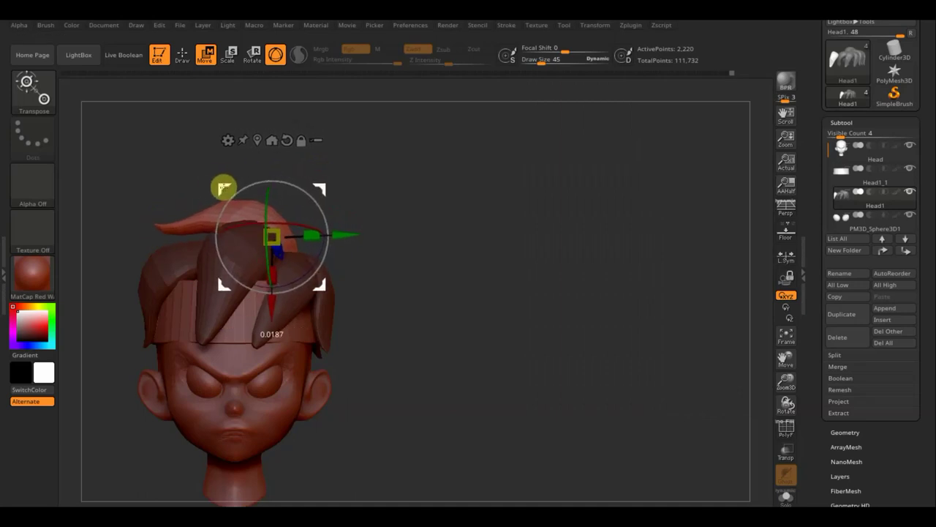
click(181, 52)
- Orbit around the head to check the swept crown spike and raise Draw Size to 73
drag(312, 124, 307, 255)
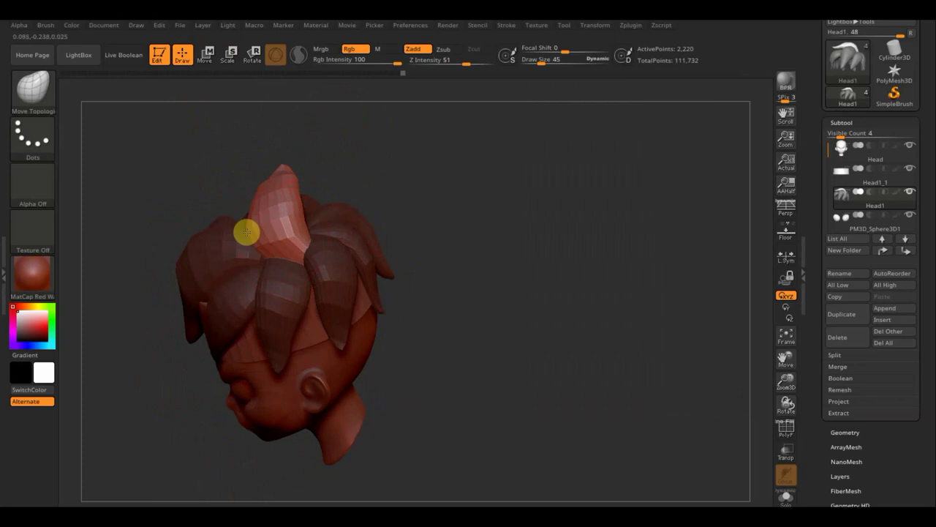
mouse_move(338, 251)
mouse_down()
mouse_move(405, 244)
mouse_move(316, 245)
mouse_up()
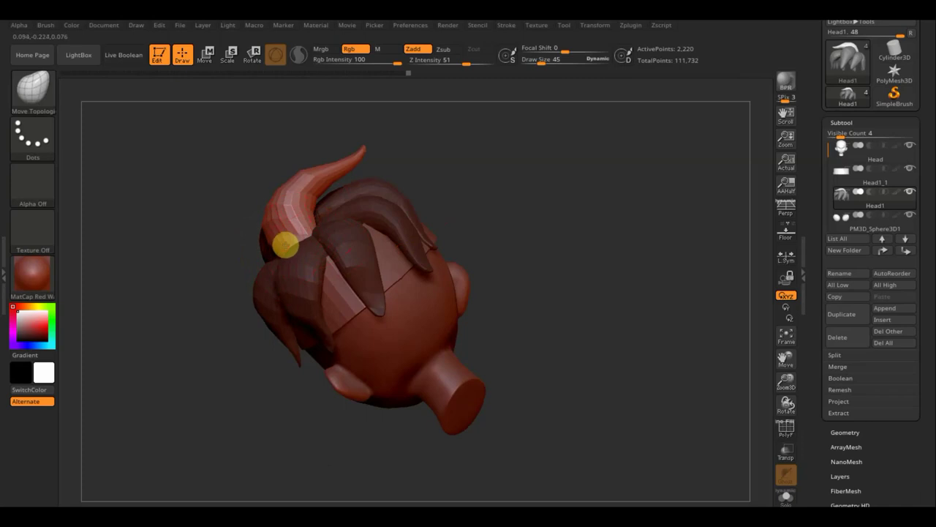
drag(464, 202, 536, 169)
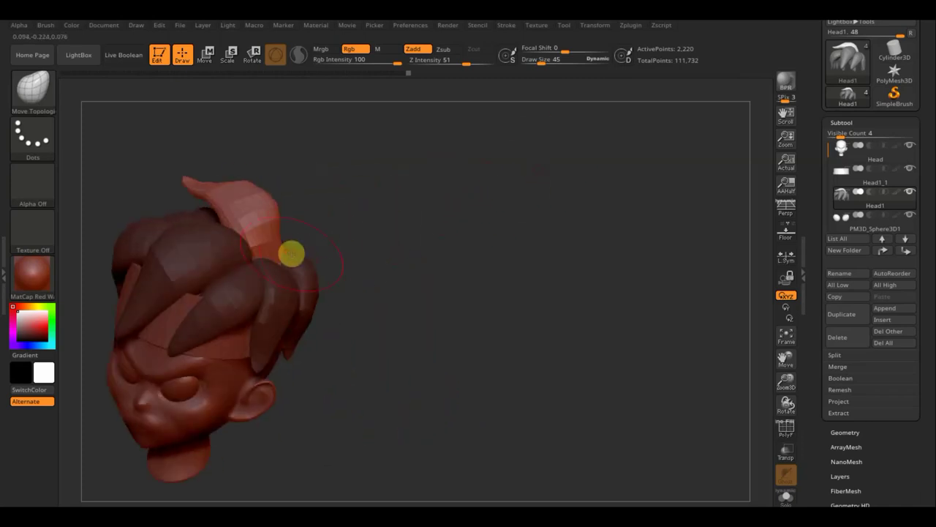
drag(336, 222, 343, 253)
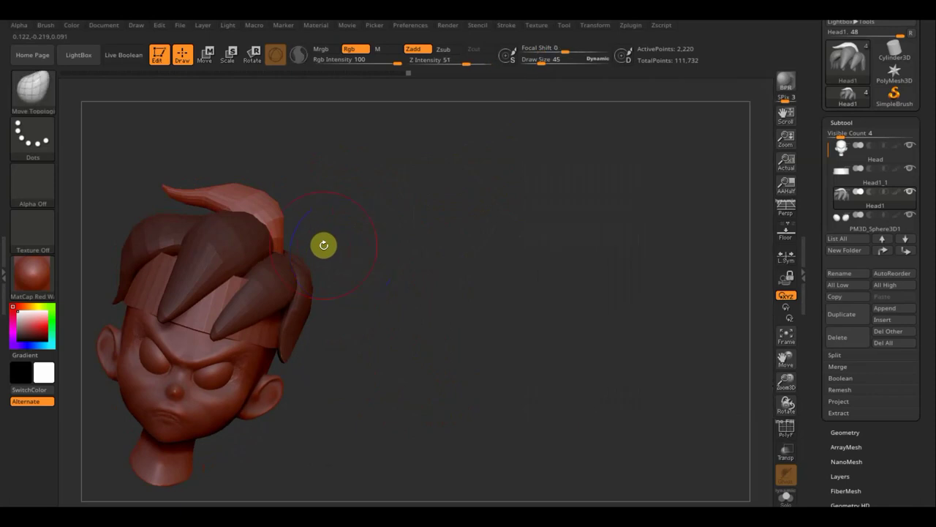
shift+drag(337, 252, 319, 249)
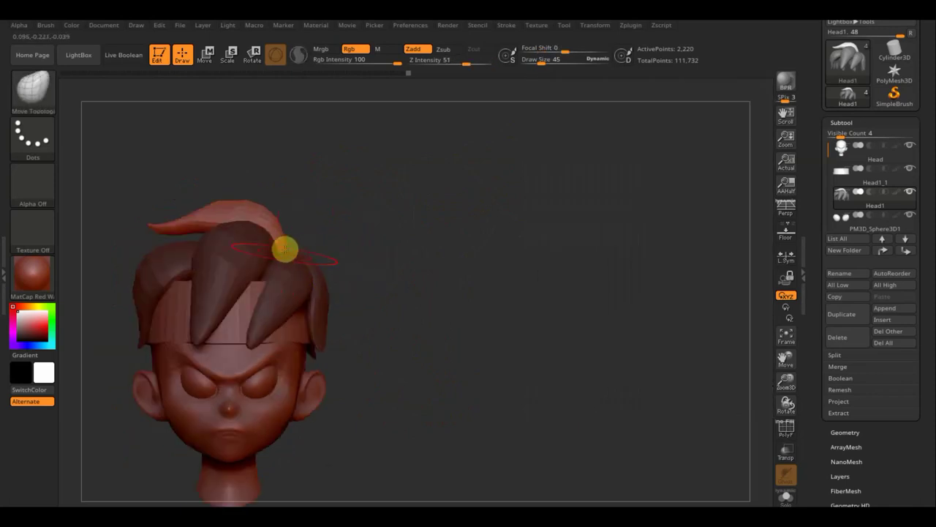
drag(539, 62, 545, 64)
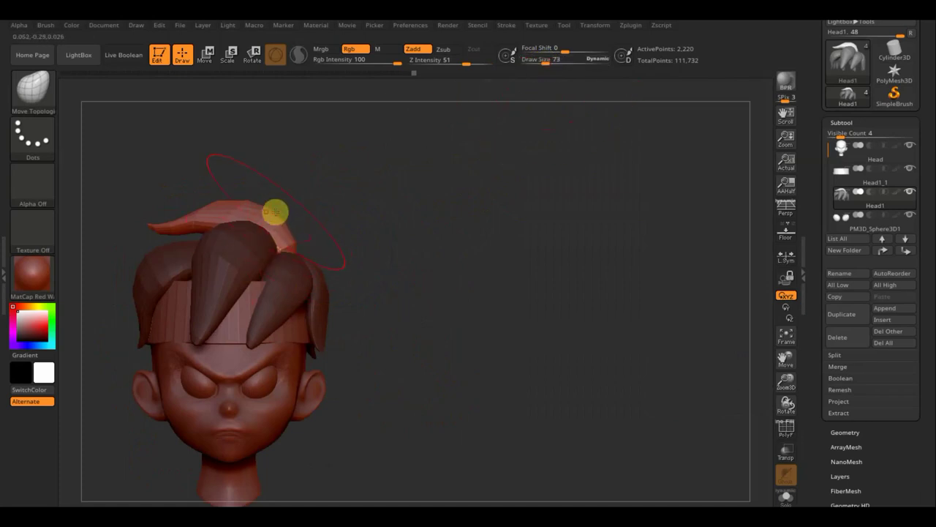
mouse_move(271, 215)
mouse_down()
mouse_move(343, 238)
mouse_move(262, 251)
mouse_move(278, 228)
mouse_move(300, 224)
mouse_up()
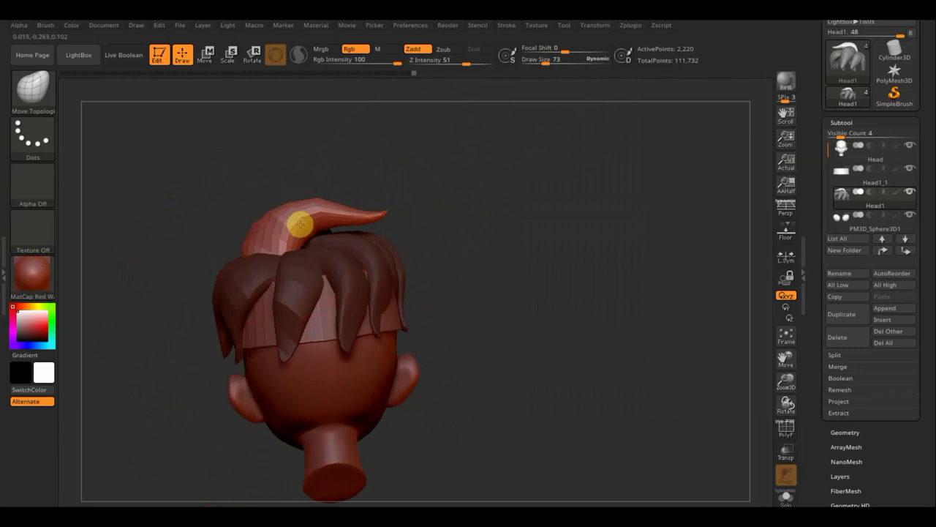
mouse_move(514, 263)
mouse_down()
mouse_move(566, 245)
mouse_move(564, 253)
mouse_up()
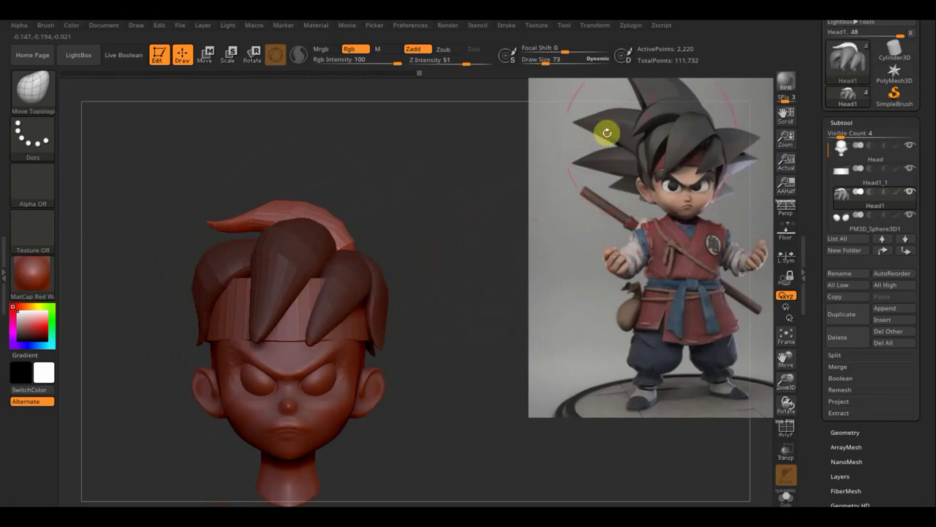
- Reduce Draw Size from 73 to 30 and clear the mask from the hair strands
drag(556, 62, 538, 62)
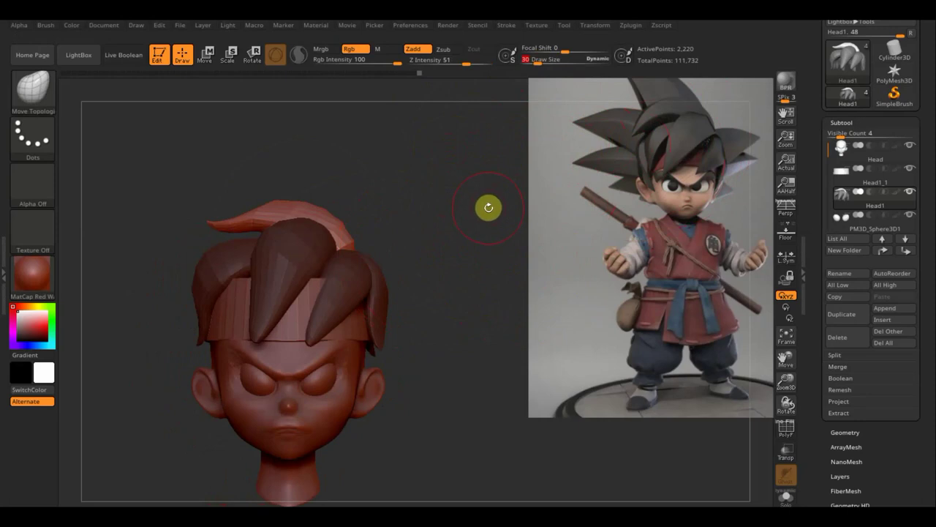
key(shift)
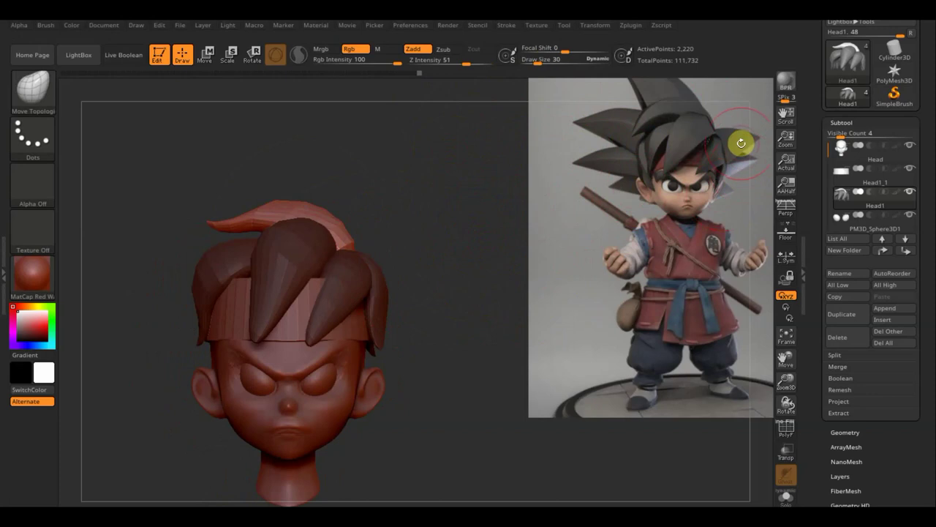
key(shift)
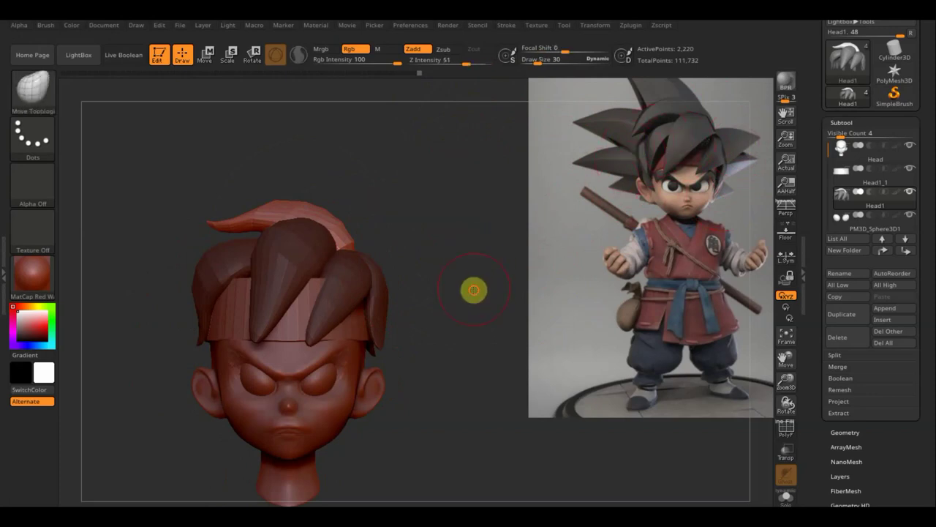
drag(474, 290, 515, 258)
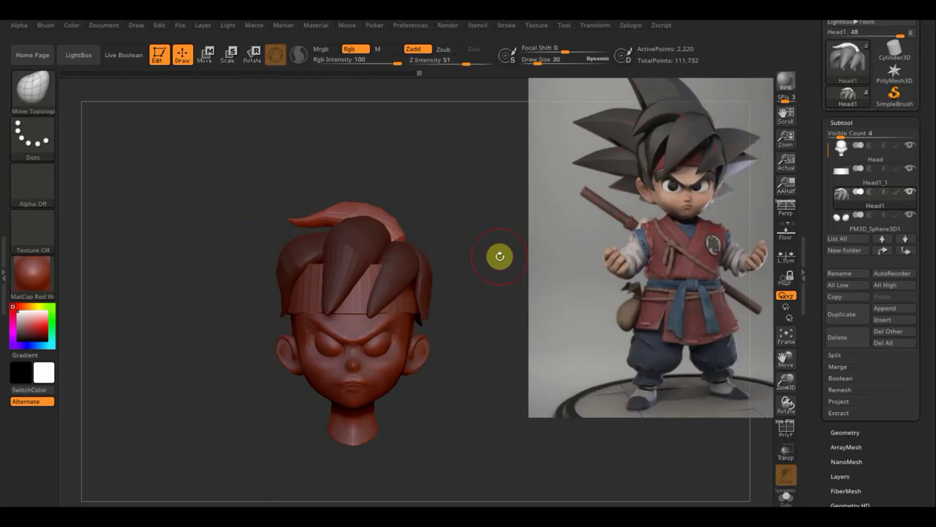
drag(500, 256, 501, 259)
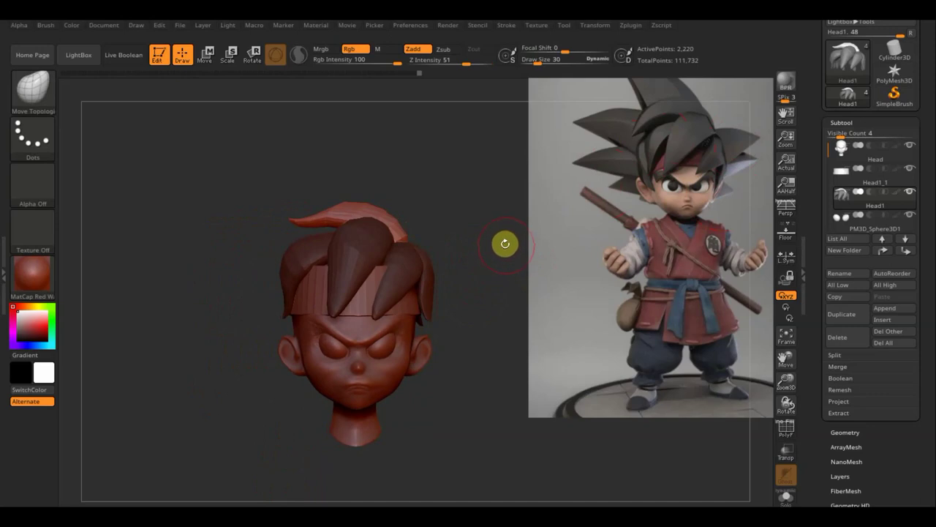
ctrl+drag(485, 229, 453, 217)
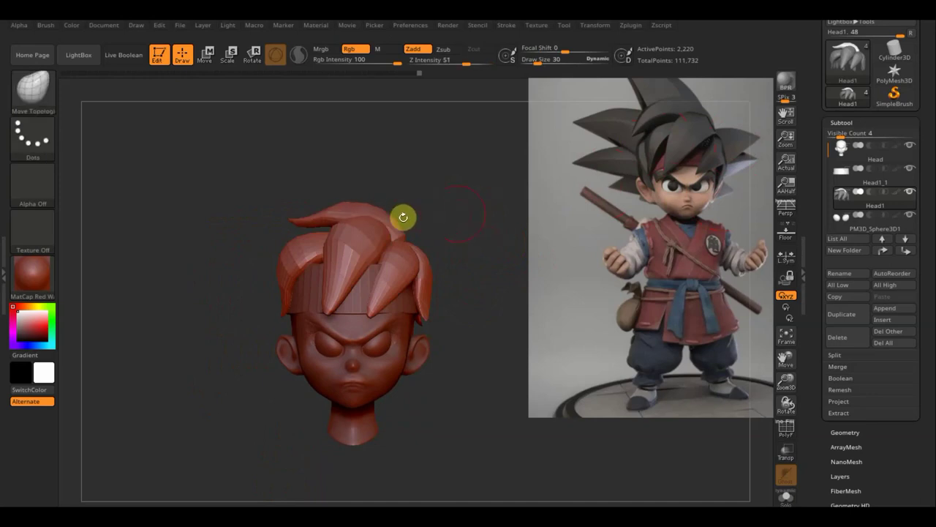
click(481, 270)
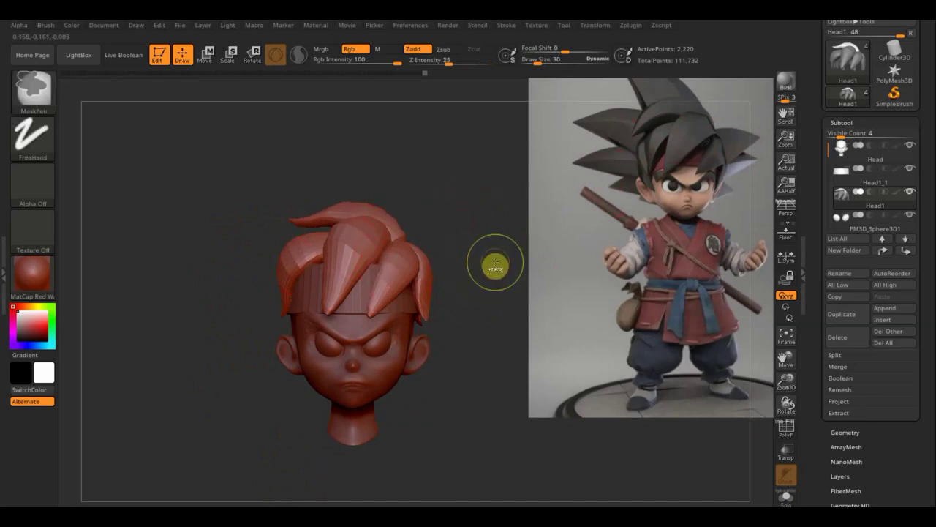
- Append a Sphere3D subtool and make it the active part
ctrl+click(495, 261)
click(759, 254)
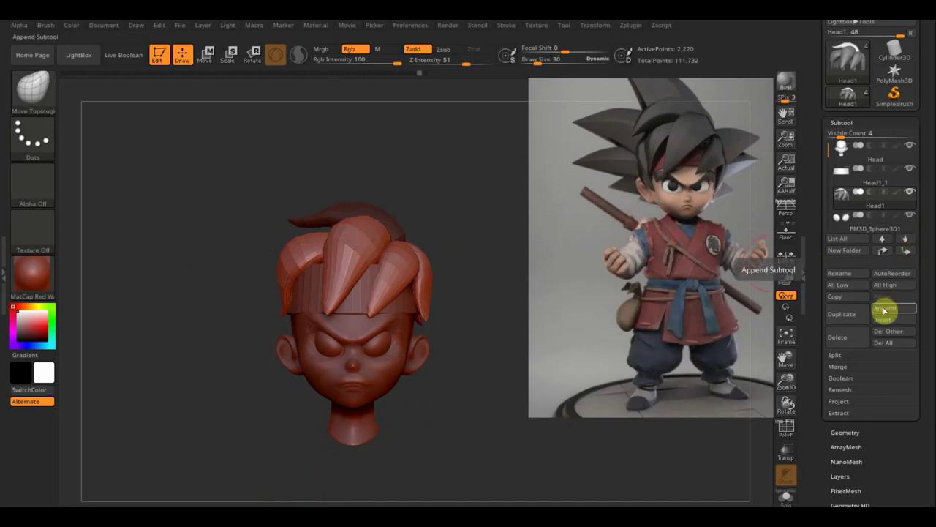
click(883, 310)
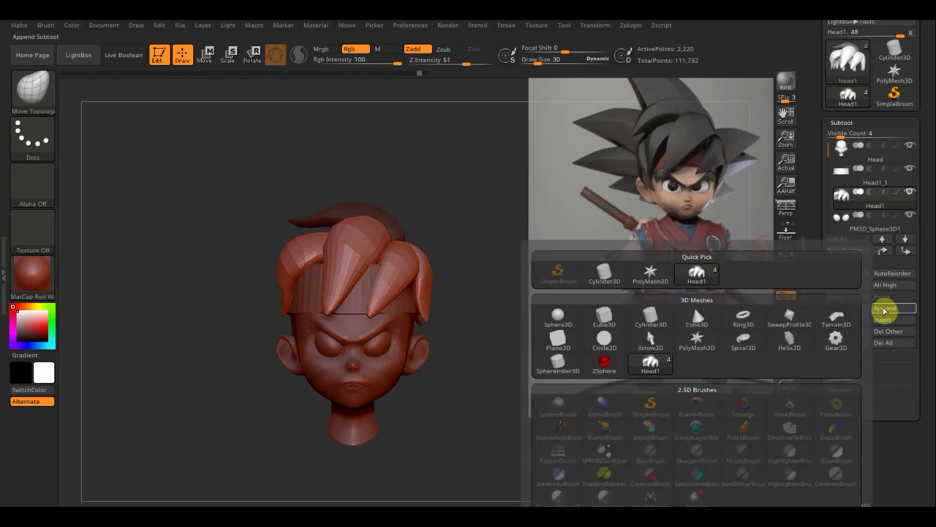
click(551, 319)
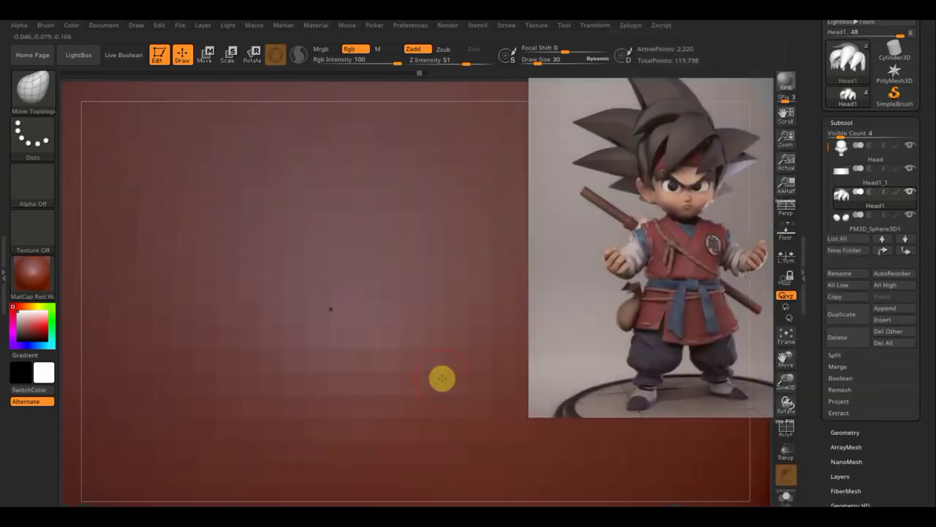
click(442, 378)
click(418, 407)
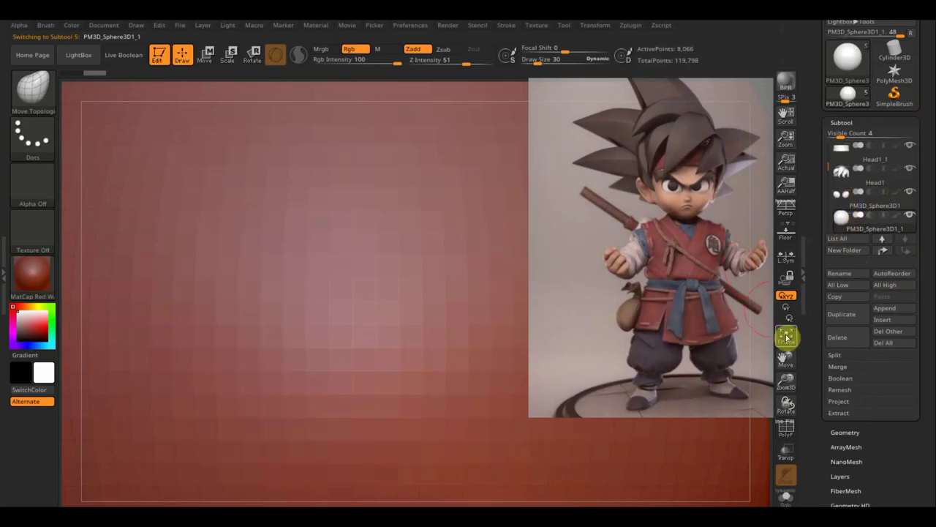
- Shrink the sphere with the Move gizmo and raise it above the head
click(210, 58)
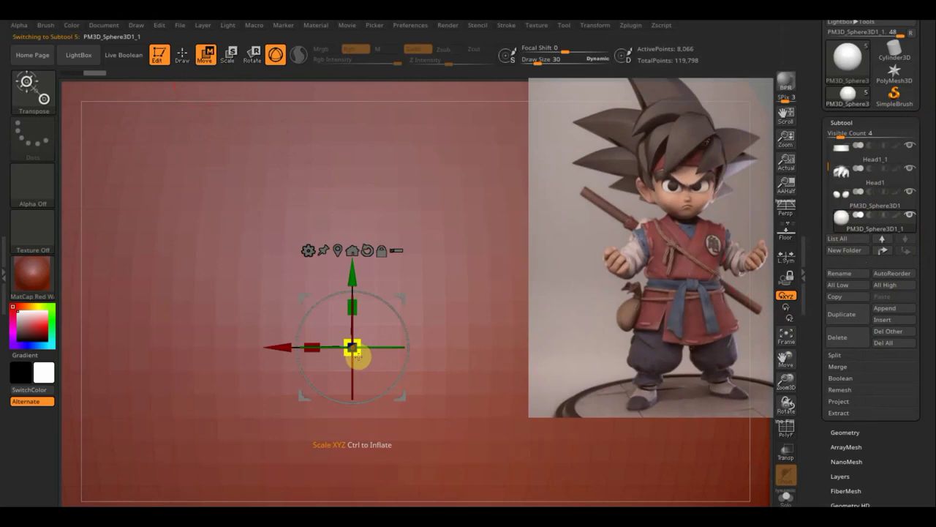
scroll(188, 167, down, 5)
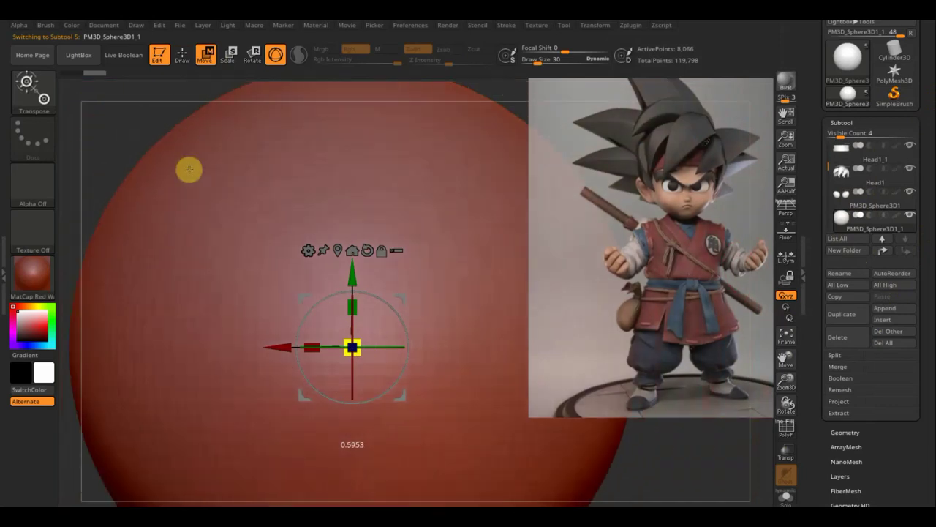
scroll(182, 147, down, 2)
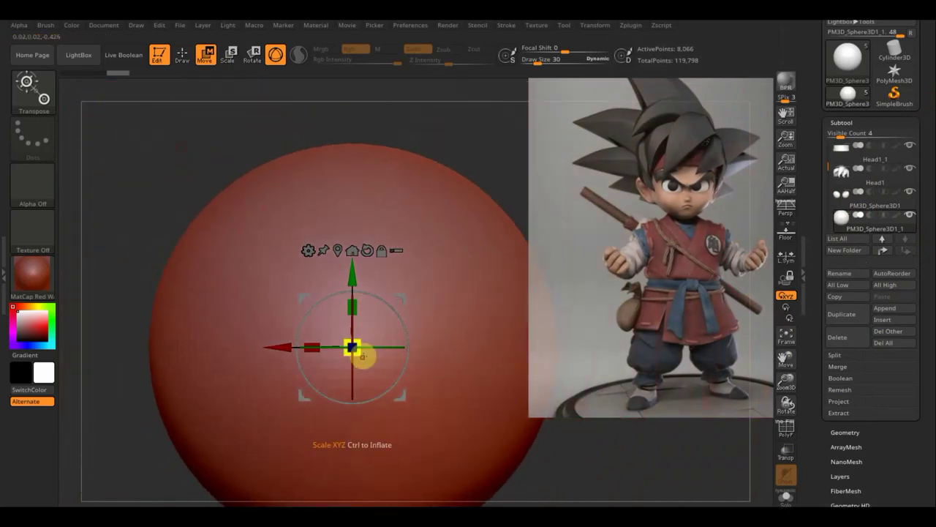
drag(353, 352, 260, 272)
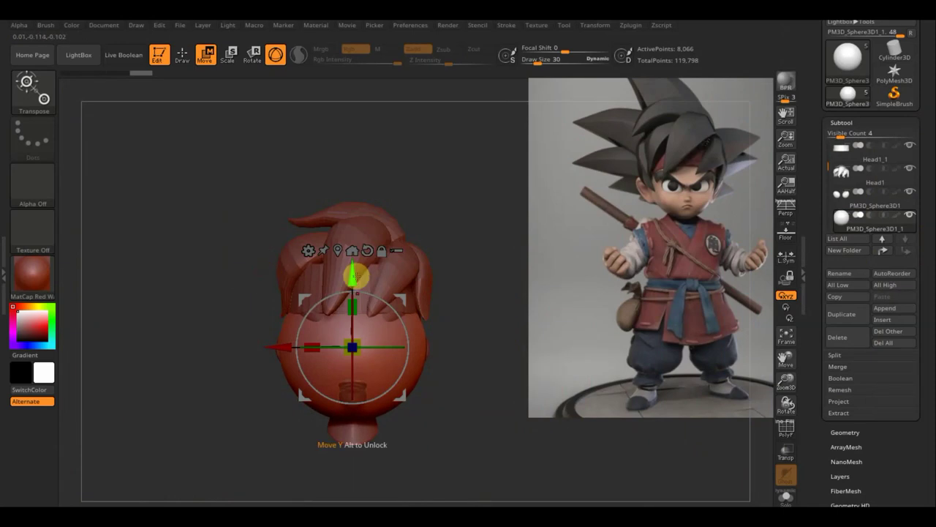
drag(353, 271, 379, 124)
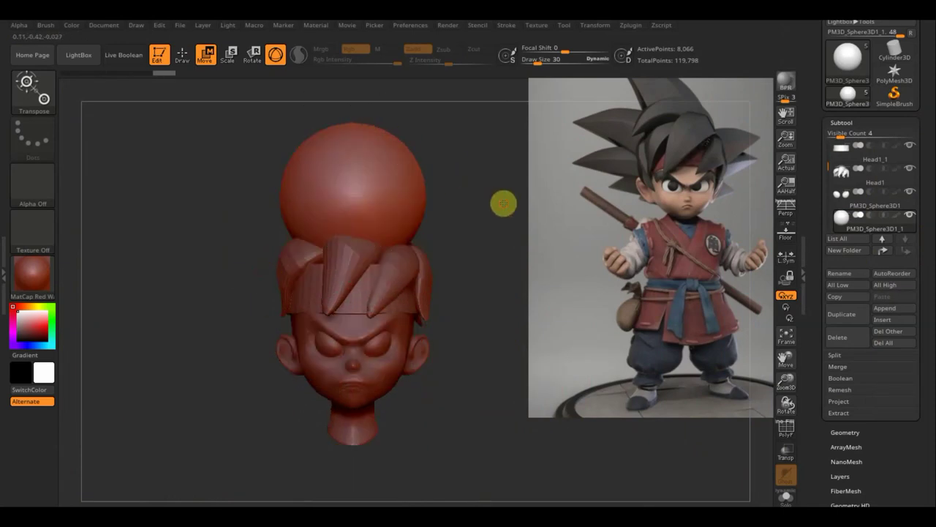
alt+drag(501, 178, 493, 251)
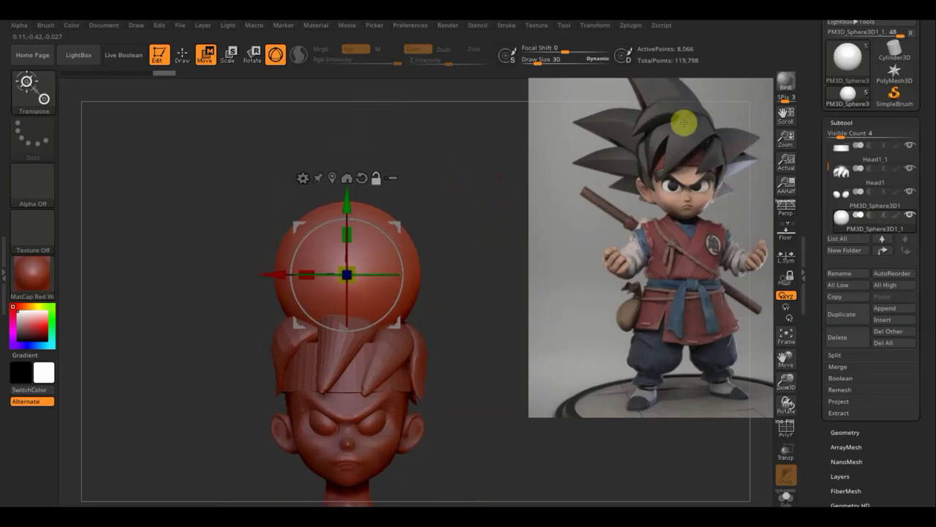
click(181, 57)
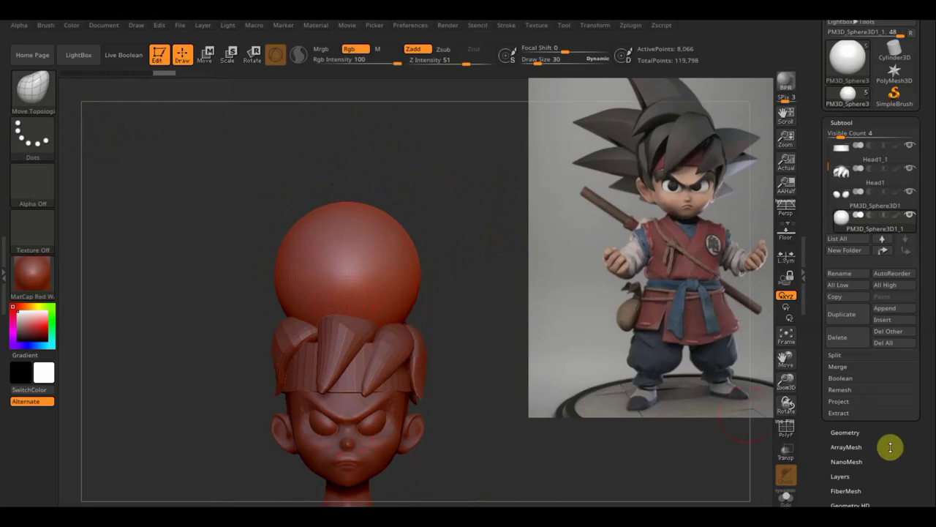
- DynaMesh the sphere and subdivide it one level with Ctrl+D
click(844, 432)
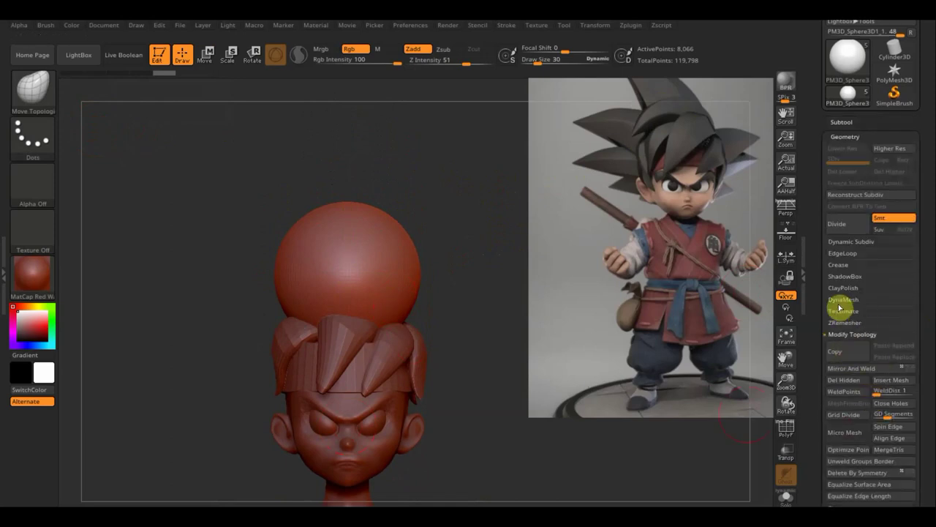
click(845, 300)
click(846, 317)
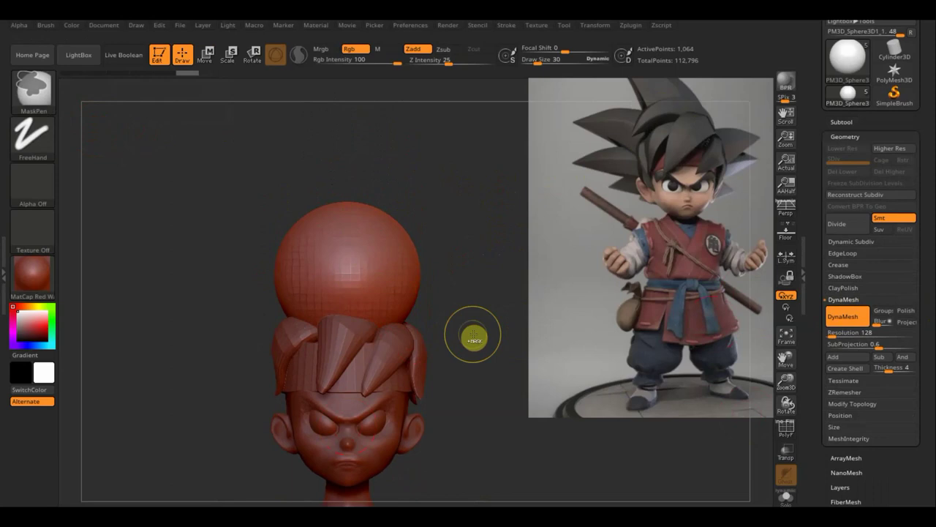
key(ctrl+d)
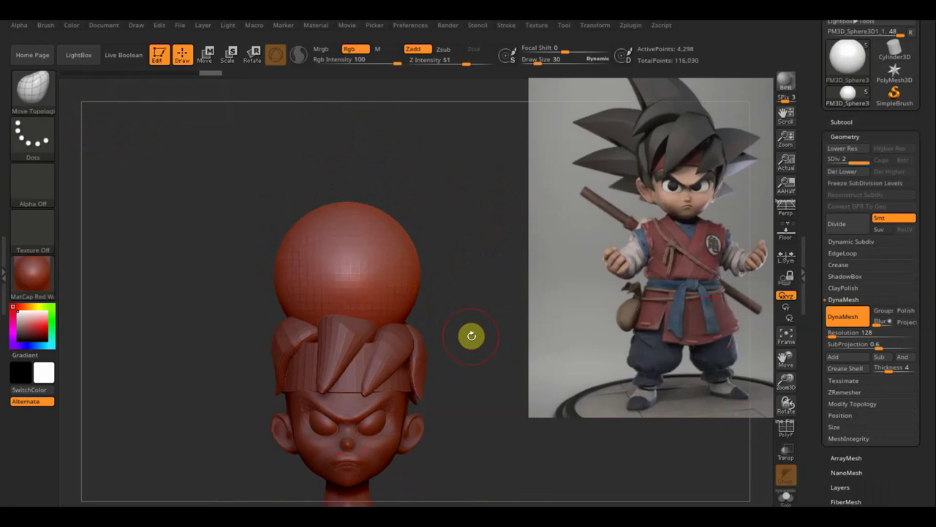
- Stretch the sphere along Y into a tall egg rising from the head
click(208, 57)
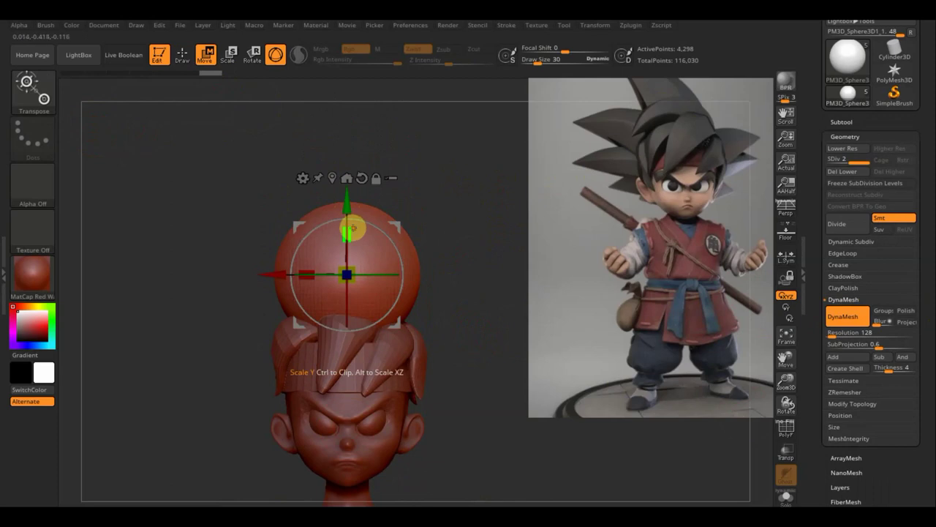
drag(350, 232, 350, 153)
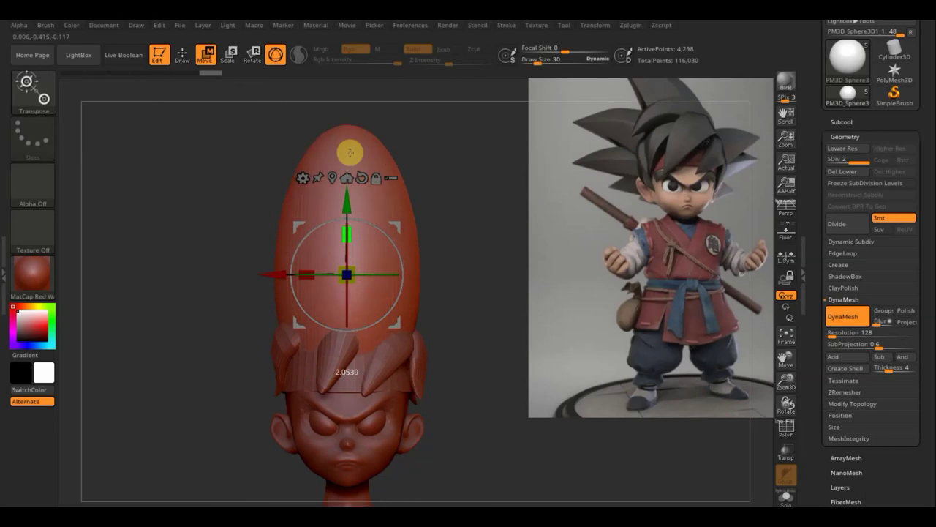
mouse_move(474, 281)
mouse_down()
mouse_move(546, 288)
mouse_move(526, 296)
mouse_up()
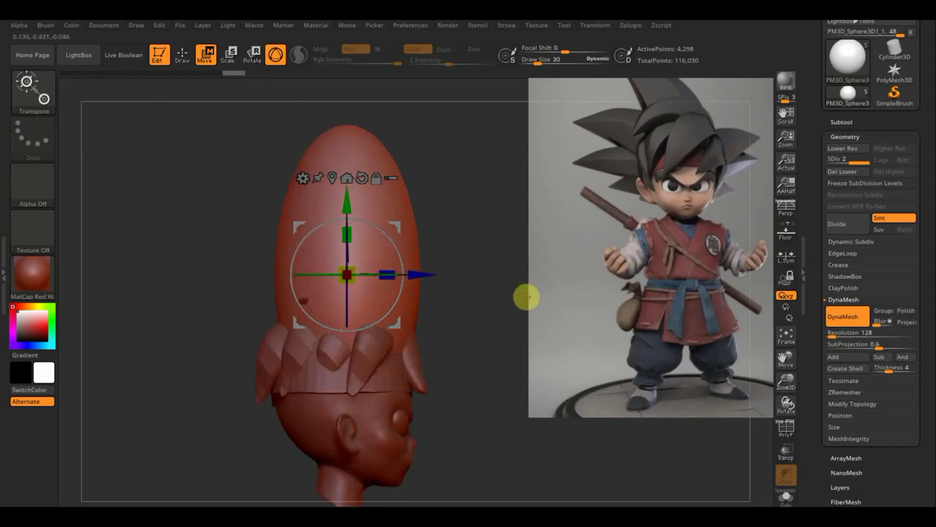
click(182, 55)
key(ctrl+shift)
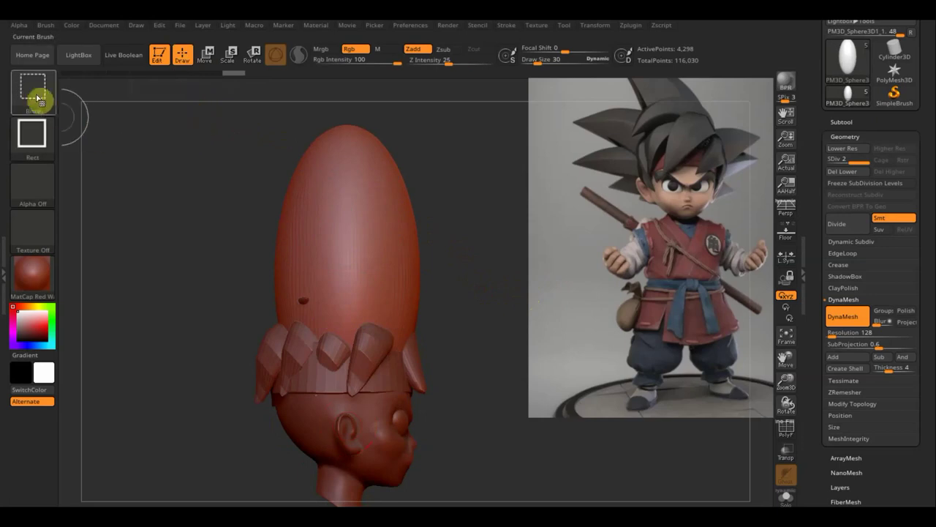
- Set TrimCurve as the Ctrl+Shift selection brush
click(36, 97)
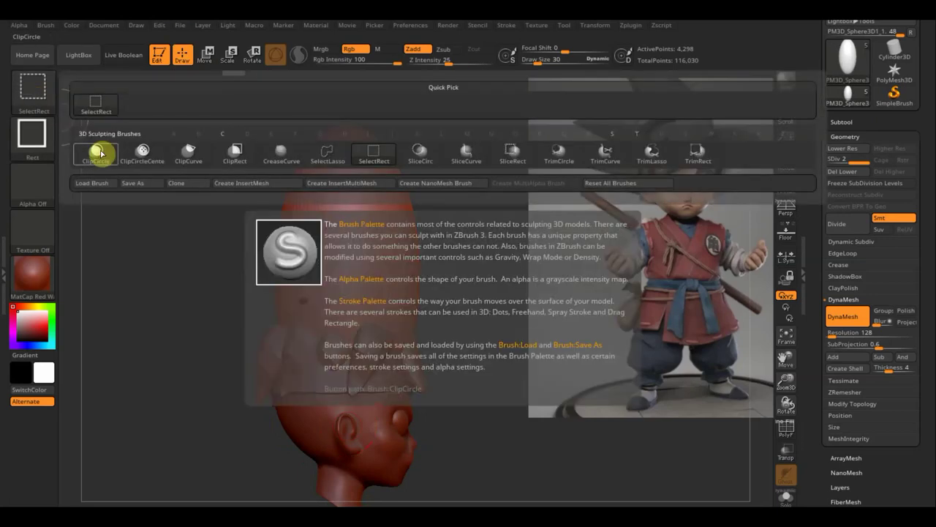
click(100, 152)
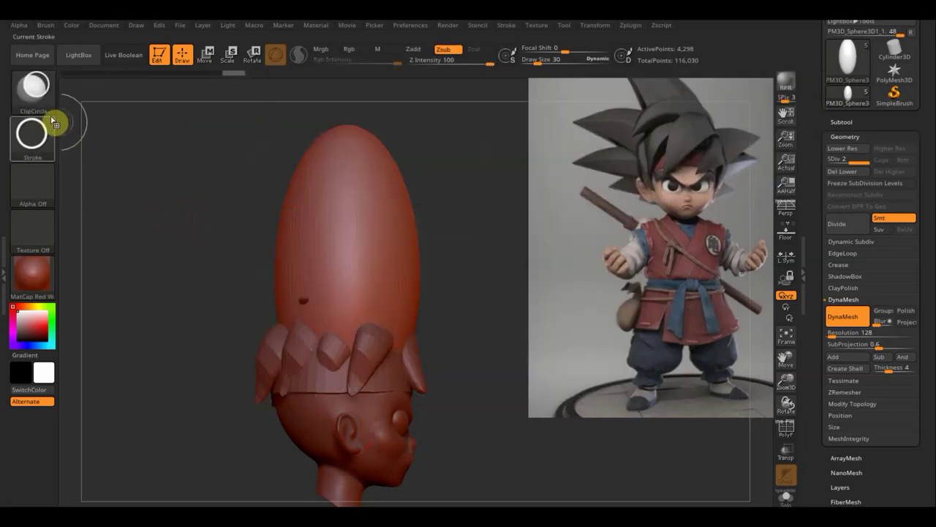
click(38, 102)
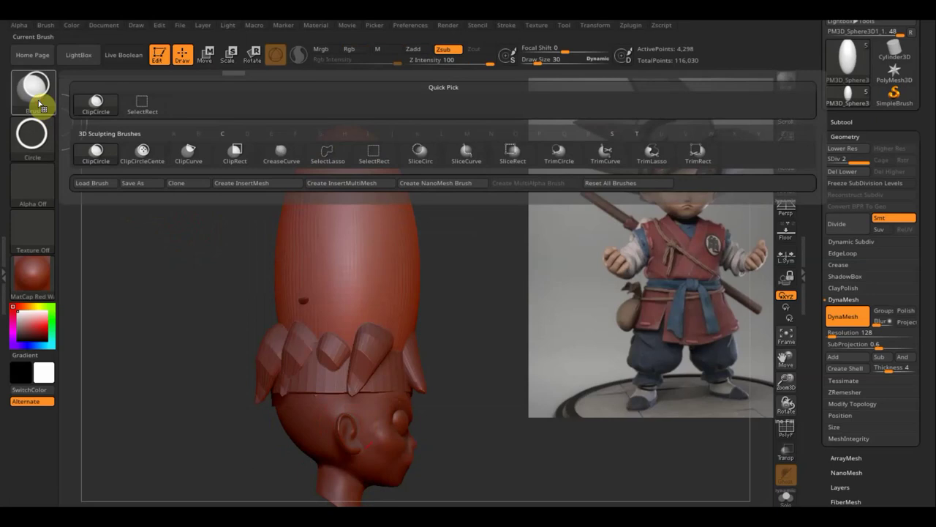
click(611, 163)
mouse_move(512, 259)
mouse_down()
mouse_move(445, 257)
mouse_move(444, 192)
mouse_move(474, 310)
mouse_move(480, 295)
mouse_move(491, 313)
mouse_up()
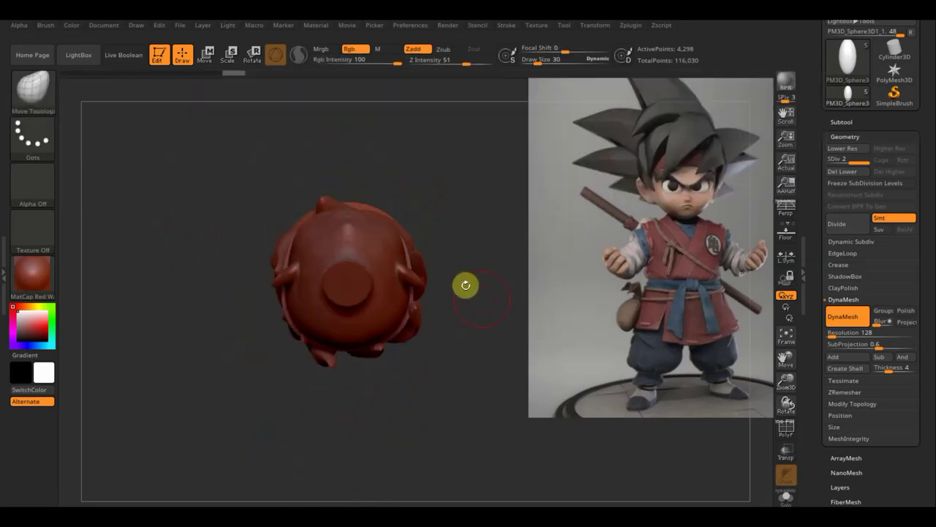
- Delete lower subdivisions and draw trim curves to slice one side of the egg flat
key(ctrl+shift)
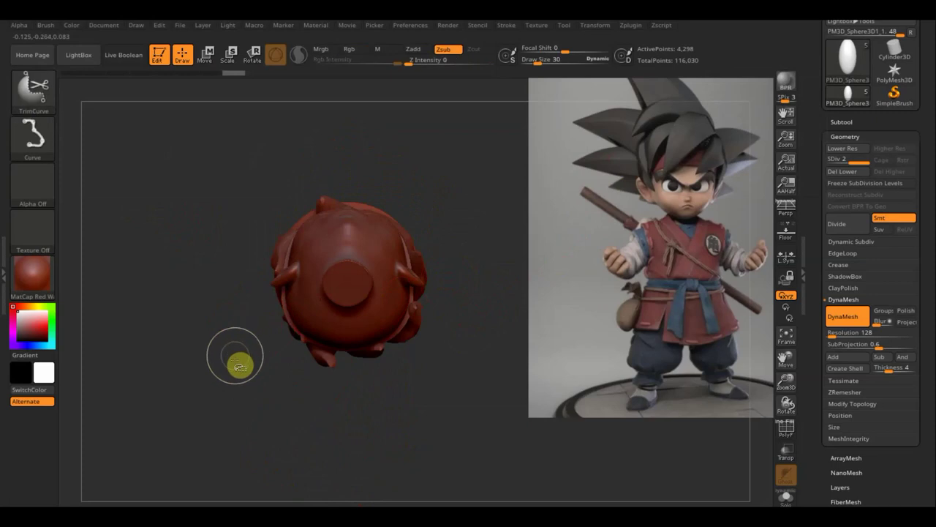
mouse_move(252, 378)
ctrl+shift+mouse_down()
mouse_move(341, 215)
mouse_move(324, 173)
ctrl+shift+mouse_up()
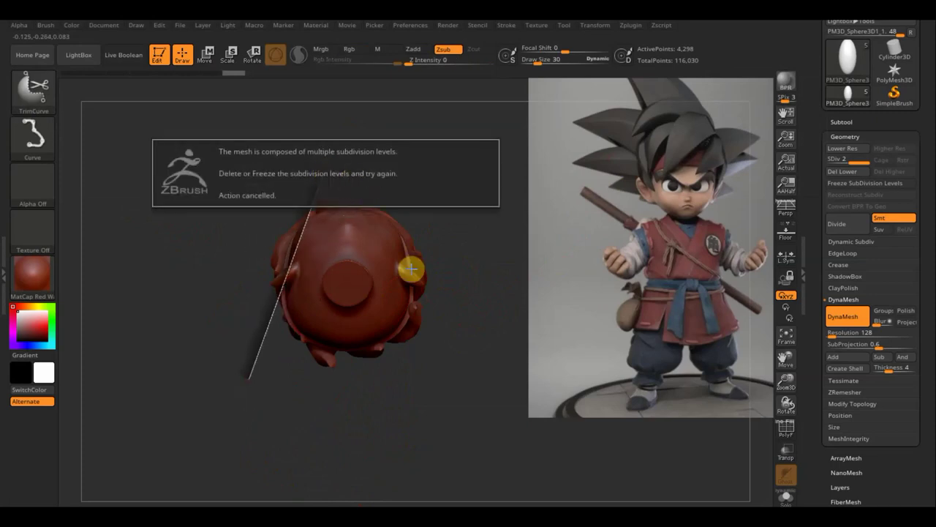
click(845, 172)
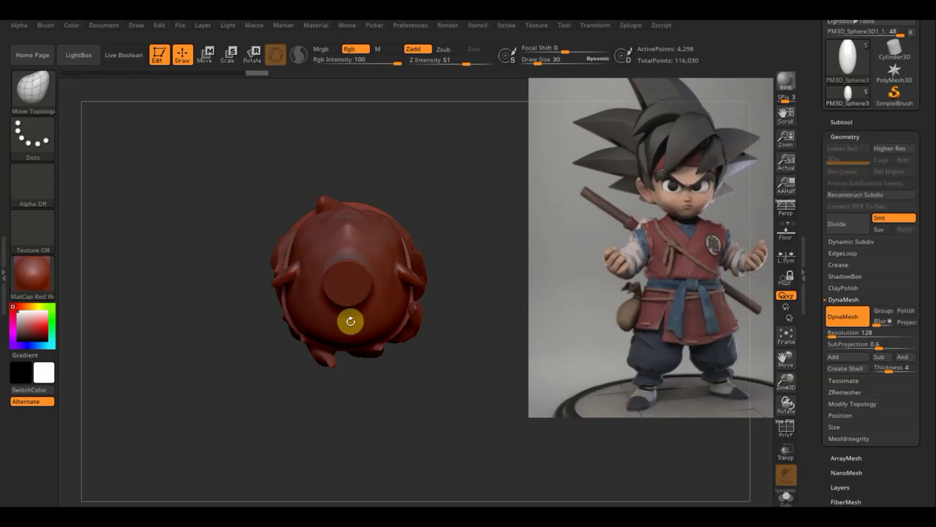
mouse_move(246, 395)
ctrl+shift+mouse_down()
mouse_move(346, 141)
mouse_move(359, 151)
mouse_move(326, 151)
mouse_move(340, 157)
ctrl+shift+mouse_up()
mouse_move(481, 207)
mouse_down()
mouse_move(487, 309)
mouse_move(454, 305)
mouse_move(483, 313)
mouse_move(485, 209)
mouse_move(460, 244)
mouse_up()
mouse_move(249, 350)
ctrl+shift+mouse_down()
mouse_move(351, 158)
mouse_move(460, 228)
mouse_move(464, 293)
mouse_move(461, 209)
mouse_move(376, 265)
ctrl+shift+mouse_up()
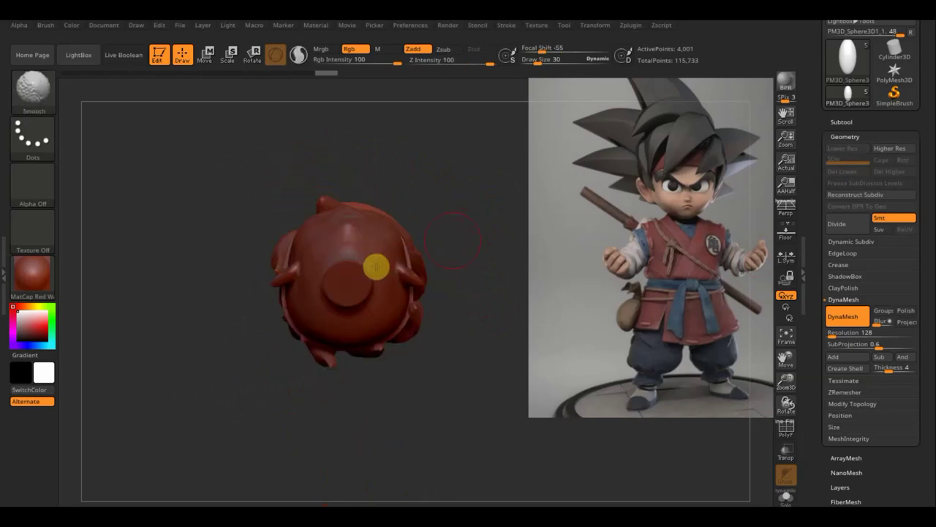
ctrl+shift+drag(234, 350, 383, 164)
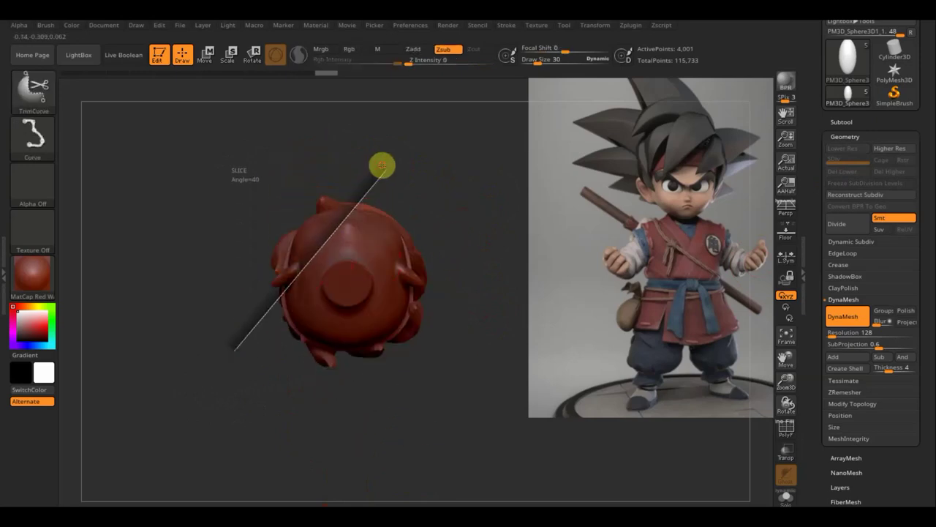
mouse_move(452, 174)
mouse_down()
mouse_move(455, 308)
mouse_move(449, 222)
mouse_up()
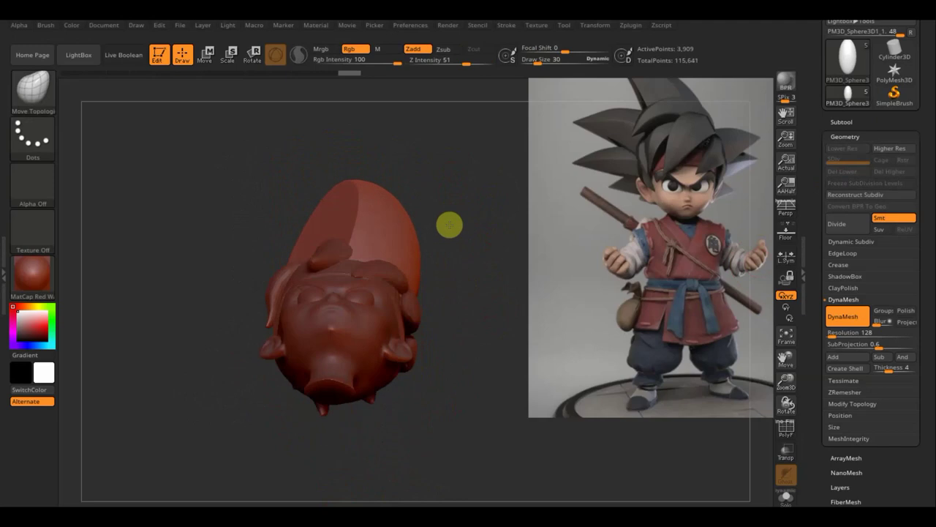
click(856, 458)
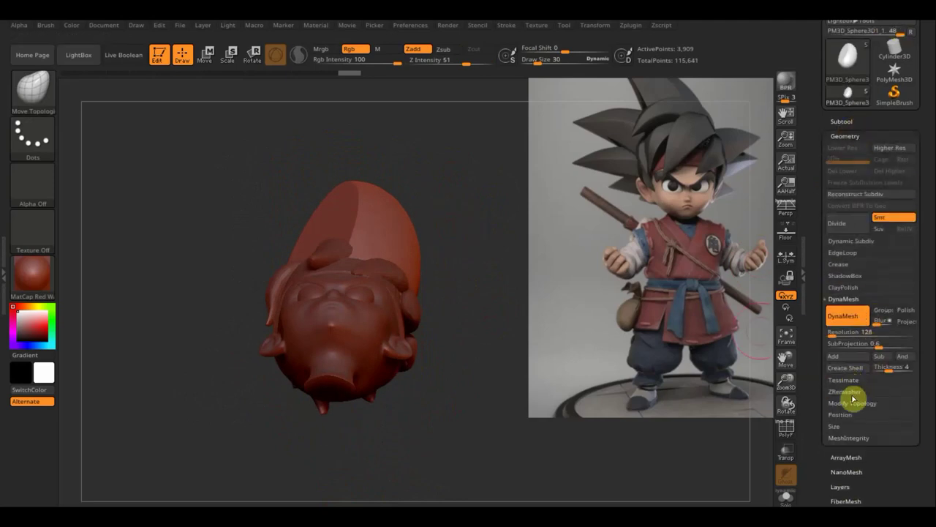
- Mirror and weld the sliced head so both halves match again
click(846, 403)
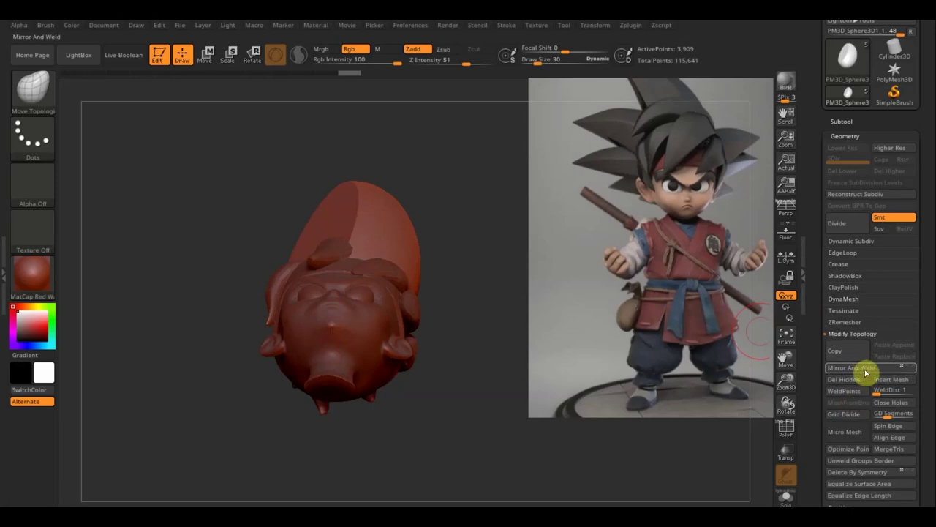
click(863, 370)
mouse_move(446, 264)
mouse_down()
mouse_move(450, 315)
mouse_move(478, 320)
mouse_move(481, 330)
mouse_move(443, 334)
mouse_up()
- Smooth the top of the tall crest, then turn to a side view with TrimCurve ready
shift+drag(350, 180, 351, 202)
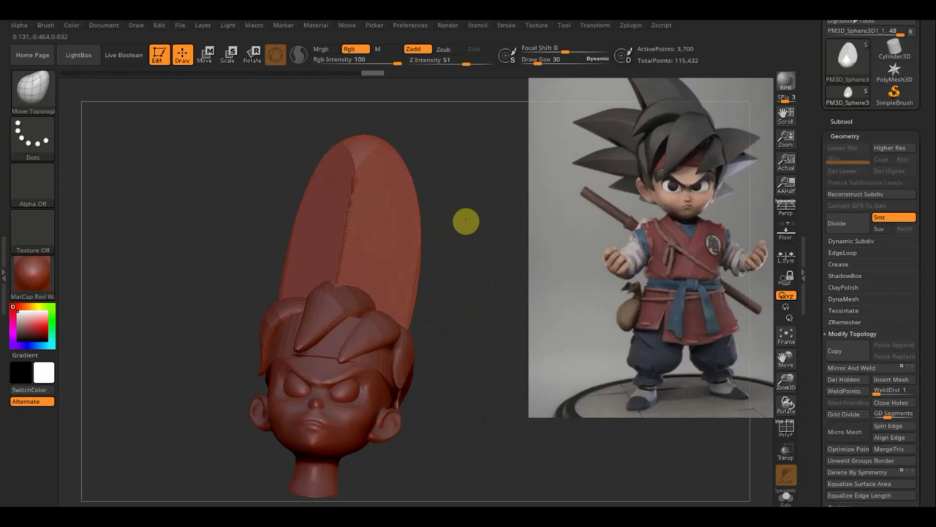
mouse_move(463, 219)
mouse_down()
mouse_move(465, 199)
mouse_move(418, 205)
mouse_up()
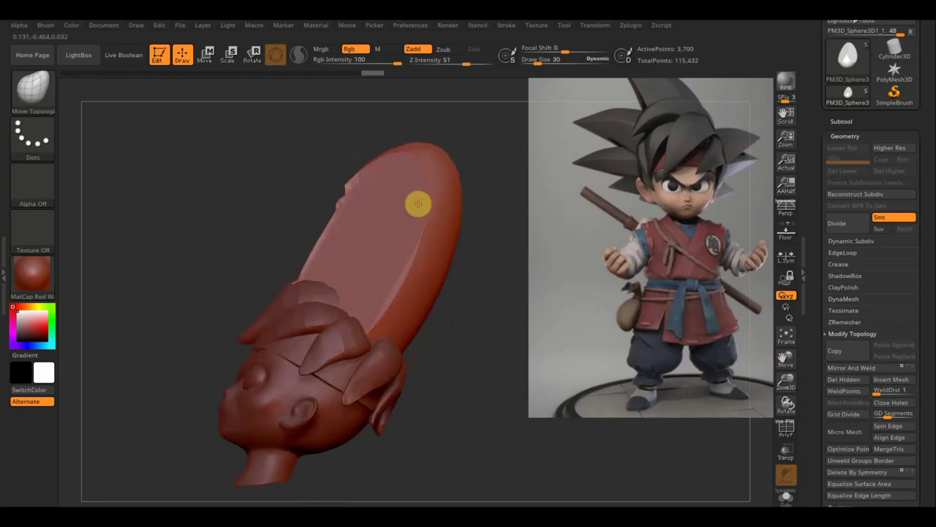
shift+drag(469, 311, 460, 330)
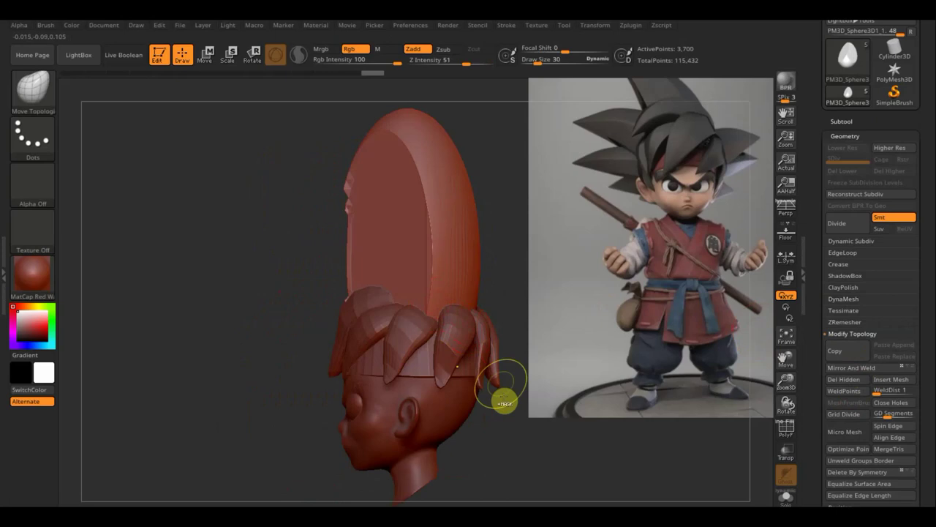
key(ctrl+shift)
mouse_move(496, 483)
ctrl+shift+mouse_down()
mouse_move(459, 430)
mouse_move(478, 497)
ctrl+shift+mouse_up()
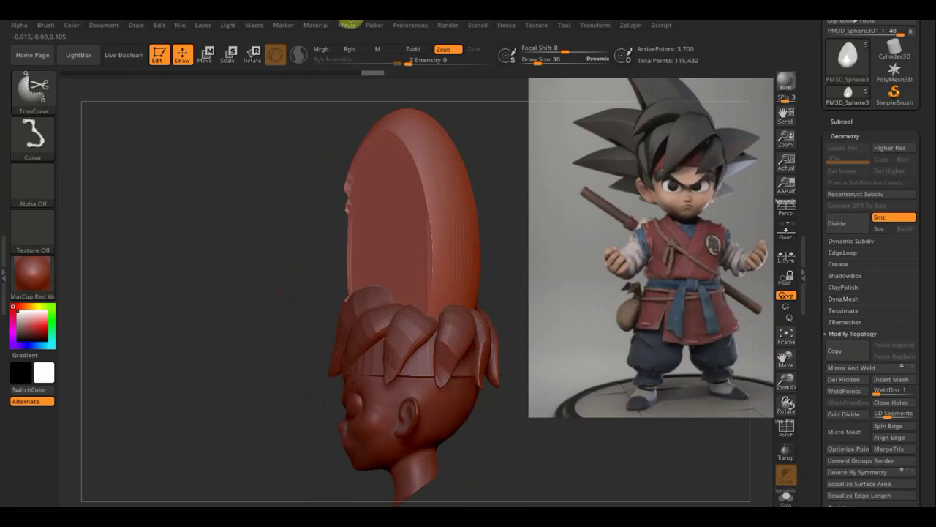
- Trim the crest with a bent curve from its top down to the hair, leaving a pointed spike
mouse_move(345, 117)
ctrl+shift+mouse_down()
mouse_move(384, 217)
mouse_move(390, 208)
mouse_move(381, 212)
ctrl+shift+mouse_up()
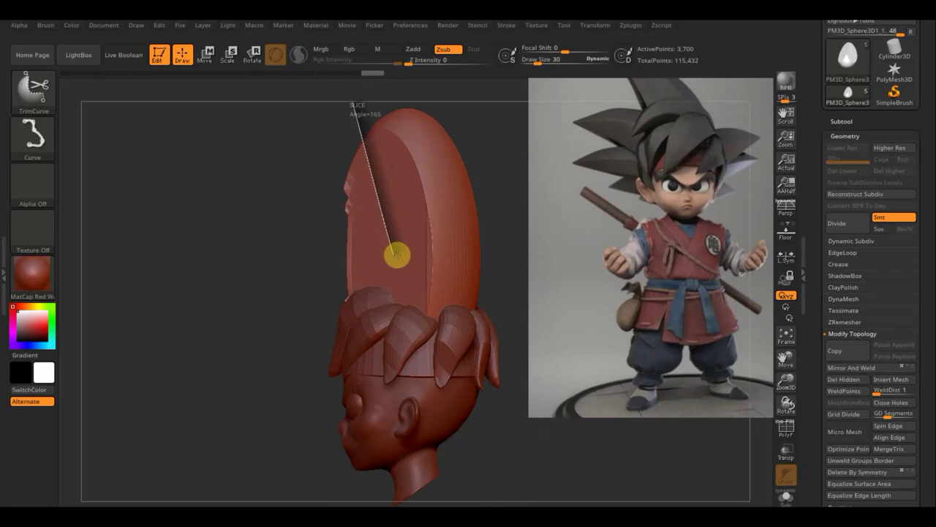
ctrl+shift+drag(396, 253, 416, 294)
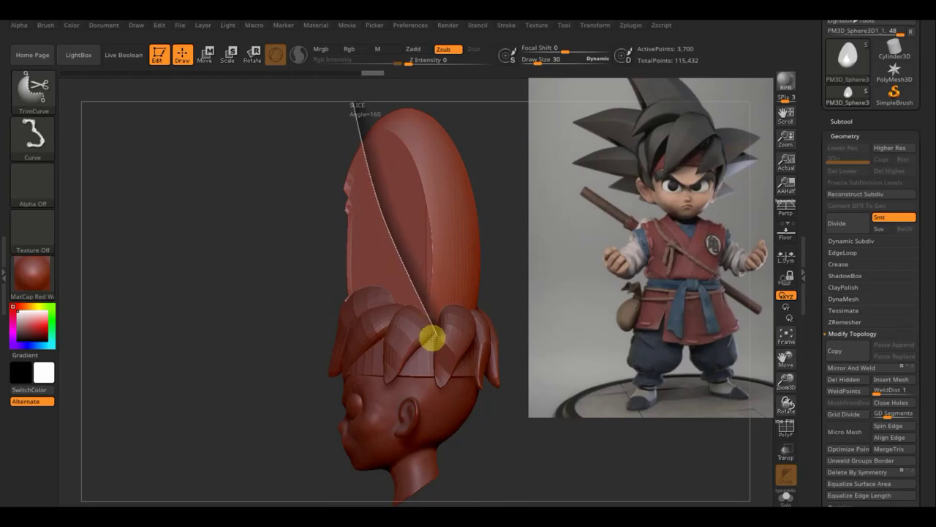
ctrl+shift+drag(432, 337, 484, 426)
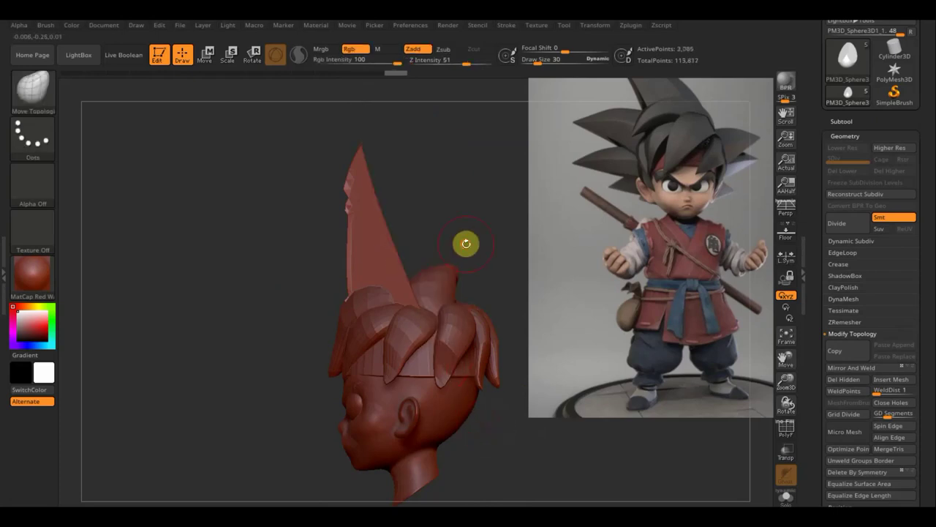
mouse_move(466, 243)
mouse_down()
mouse_move(414, 265)
mouse_move(436, 261)
mouse_move(409, 242)
mouse_up()
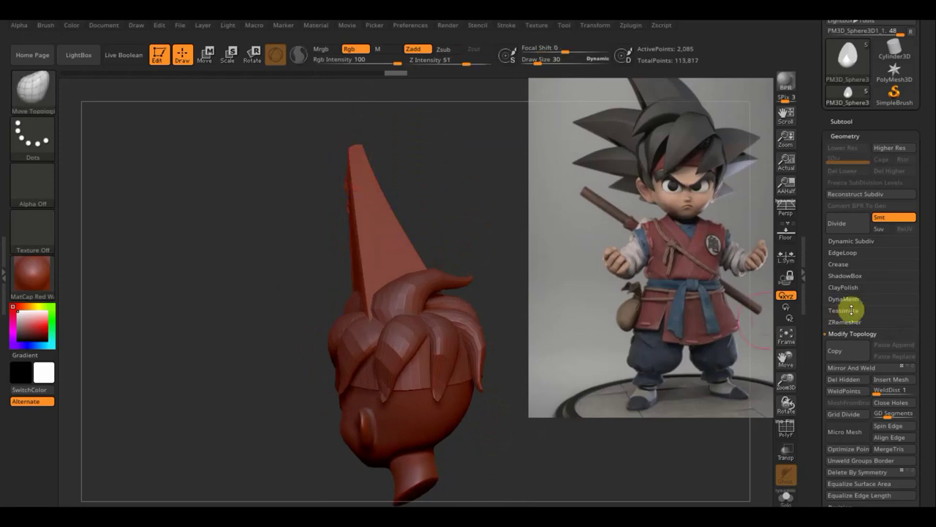
- Hide the reference image, show the PolyF wireframe, and undo a trial low-resolution DynaMesh
click(590, 278)
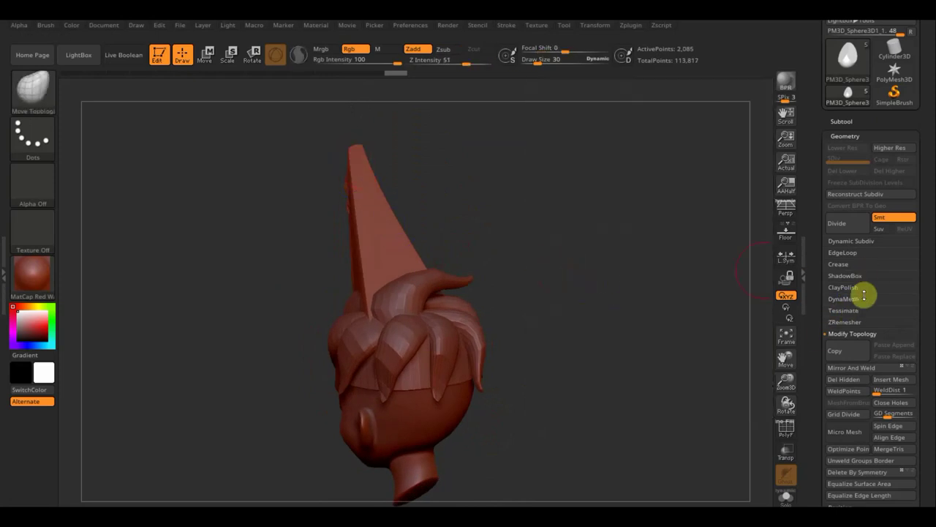
click(837, 299)
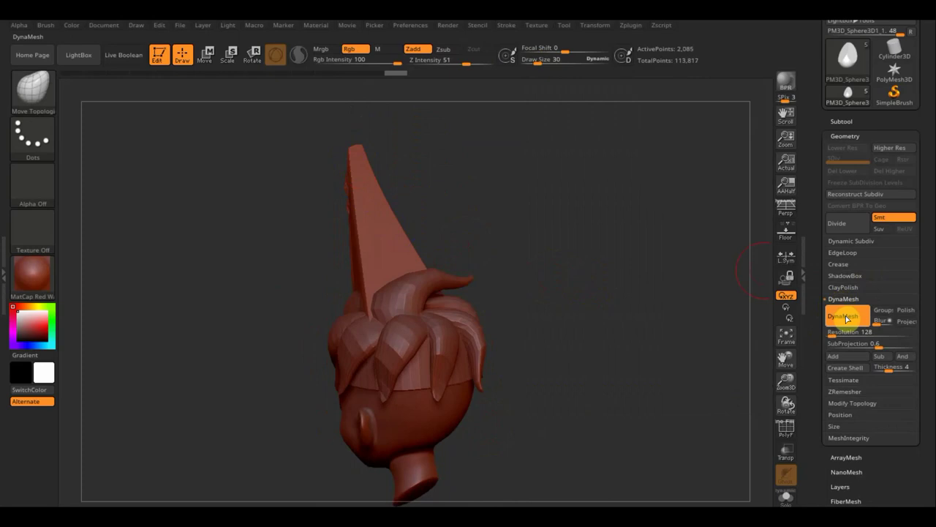
click(786, 428)
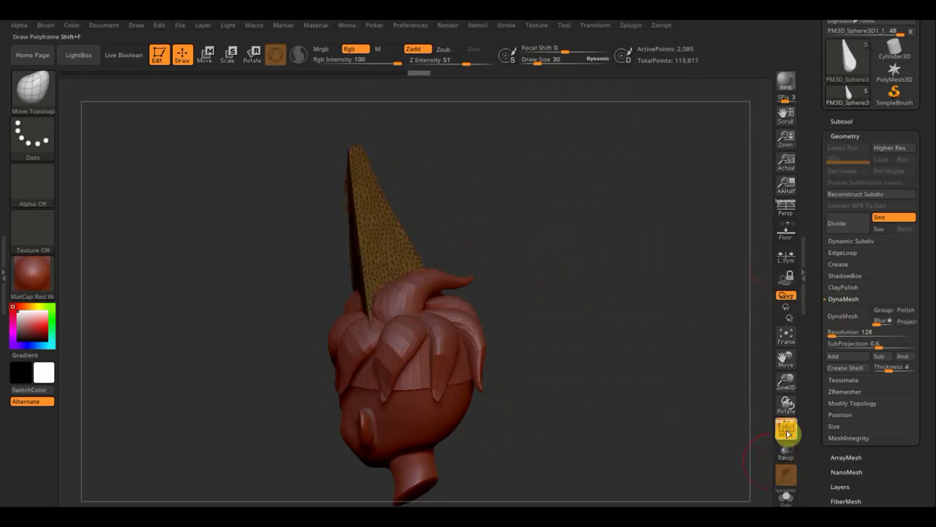
drag(617, 373, 727, 368)
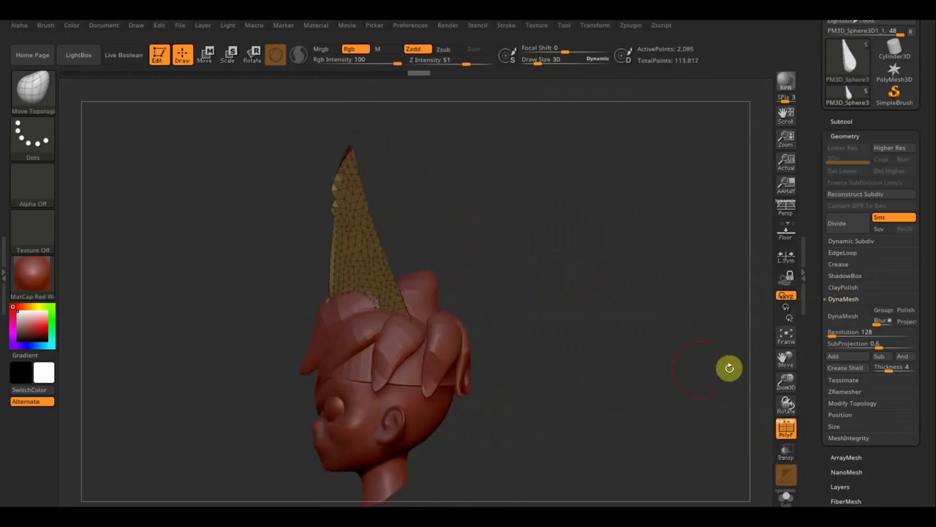
click(849, 319)
drag(727, 330, 633, 325)
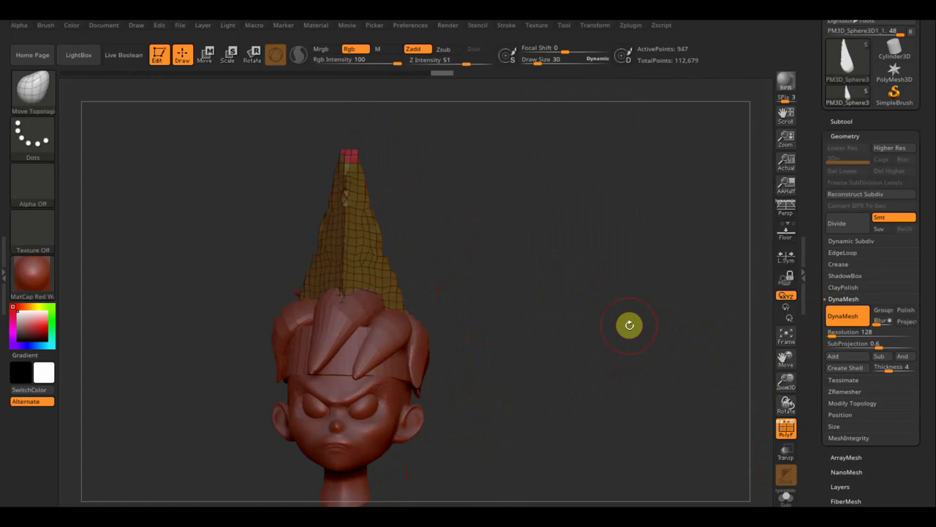
key(ctrl+z)
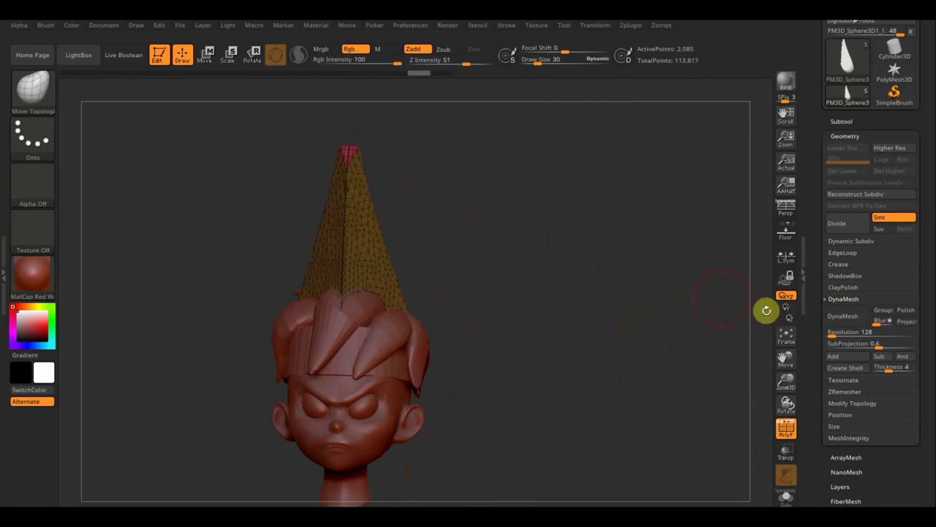
- Remesh the spike with DynaMesh at resolution 528 and turn off the wireframe
click(840, 334)
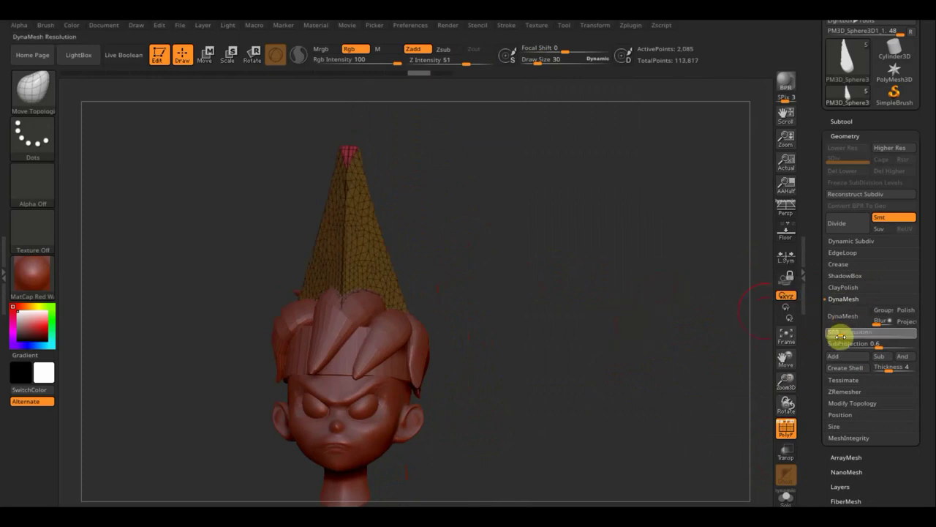
text(528)
key(Return)
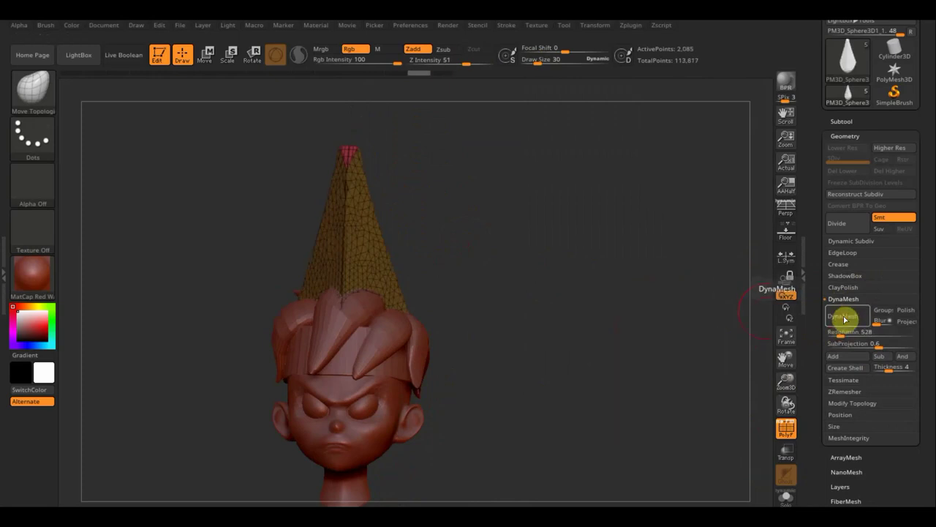
click(845, 319)
click(786, 429)
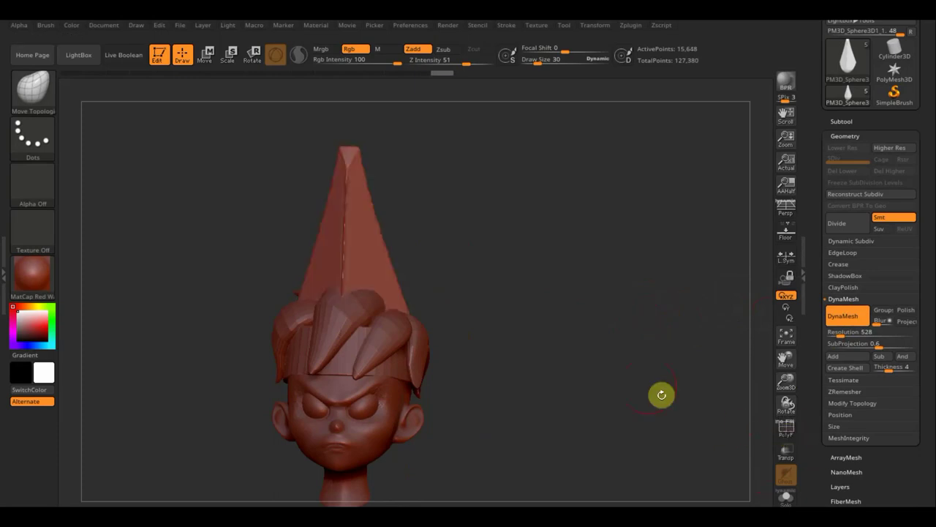
mouse_move(662, 395)
shift+mouse_down()
mouse_move(622, 349)
mouse_move(300, 144)
shift+mouse_up()
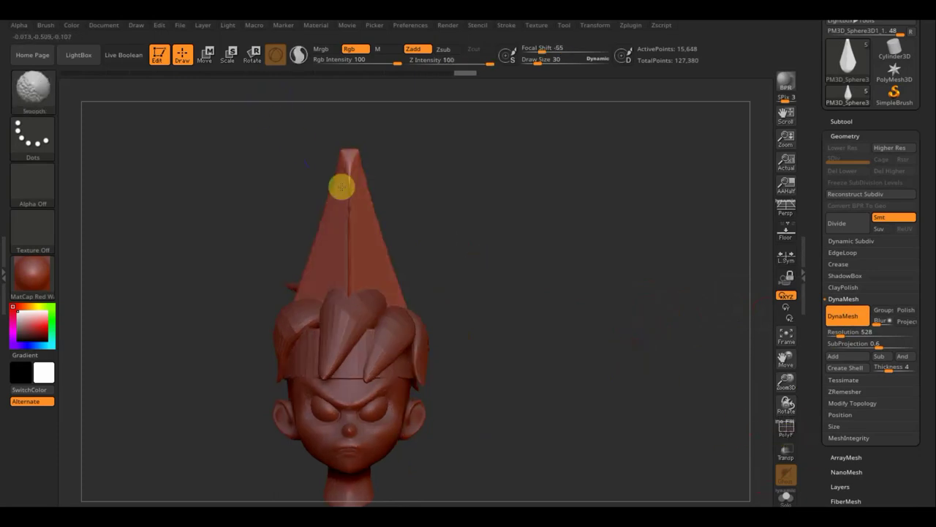
- Smooth the spike's central ridge and tip, then raise Draw Size to 73
mouse_move(341, 187)
shift+mouse_down()
mouse_move(341, 271)
mouse_move(349, 151)
mouse_move(340, 274)
shift+mouse_up()
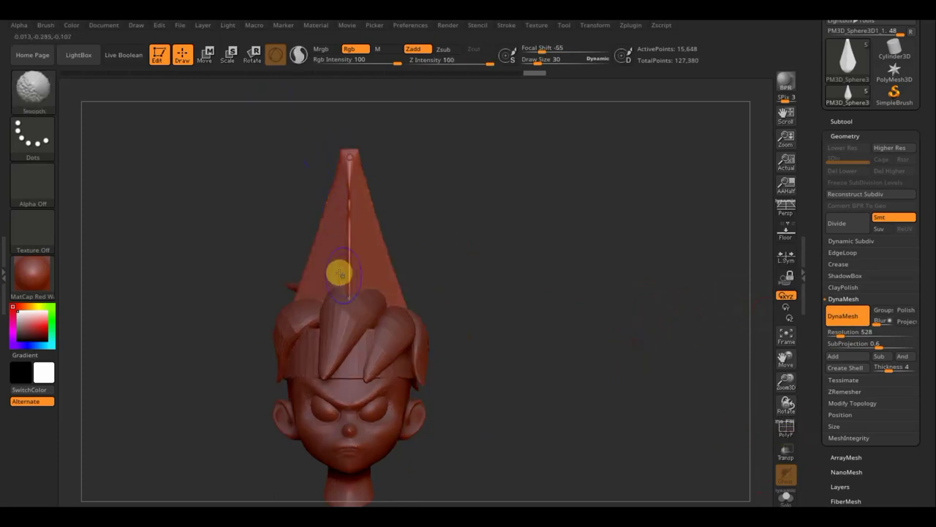
key(b)
key(m)
key(t)
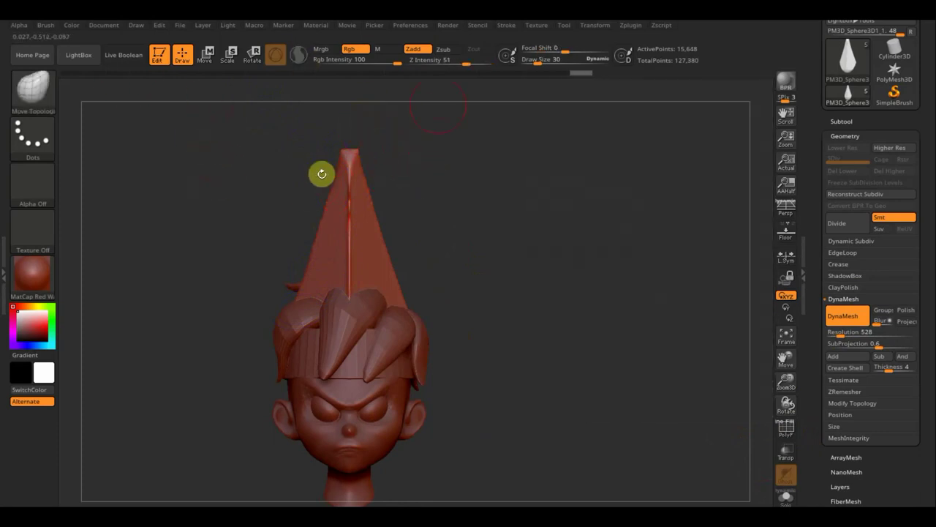
key(shift)
shift+drag(325, 169, 327, 216)
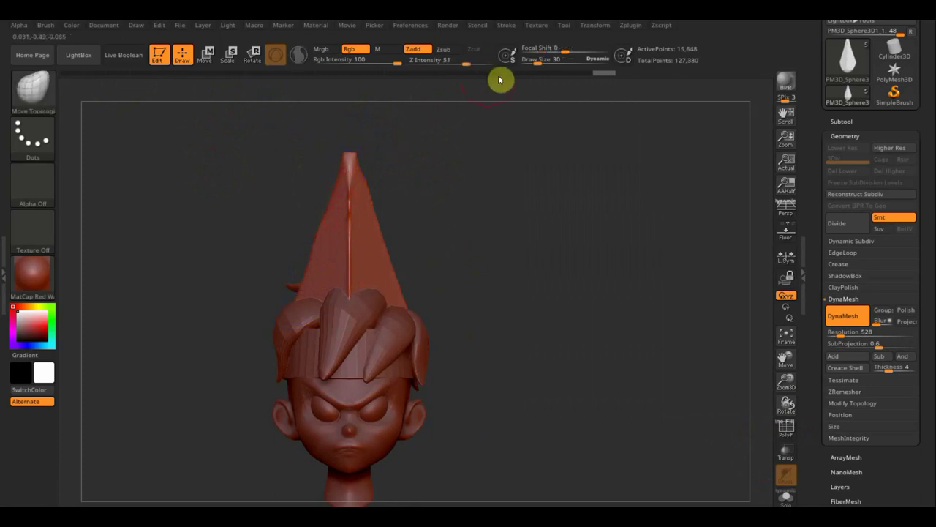
drag(535, 62, 546, 62)
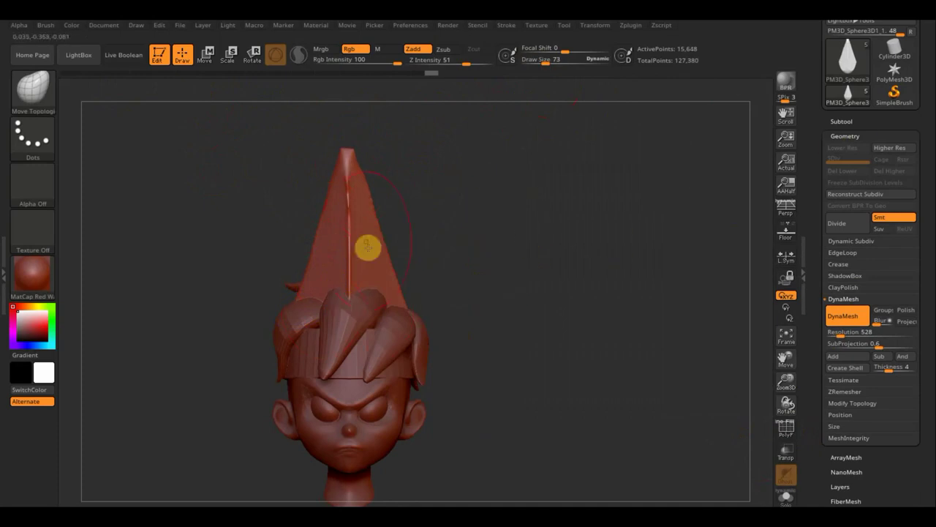
click(206, 54)
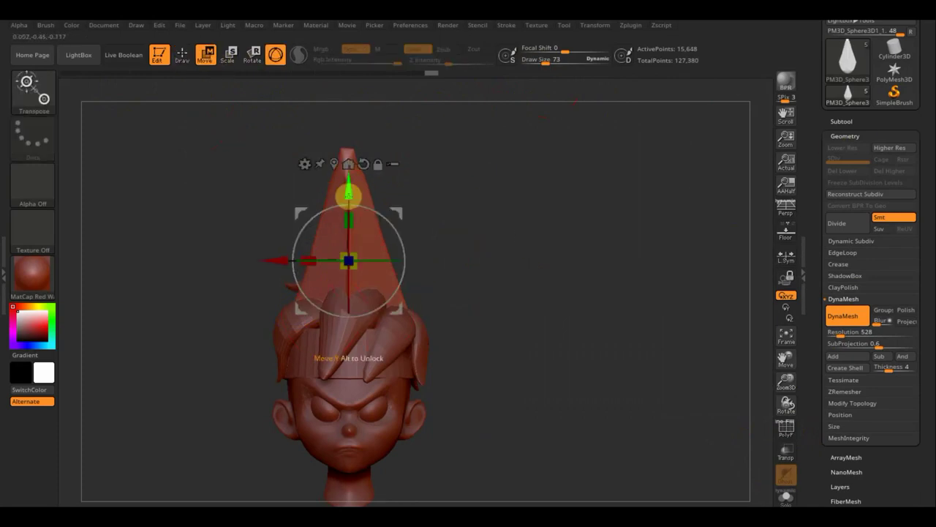
- Move the spike higher above the head and recentre the view
drag(348, 193, 350, 112)
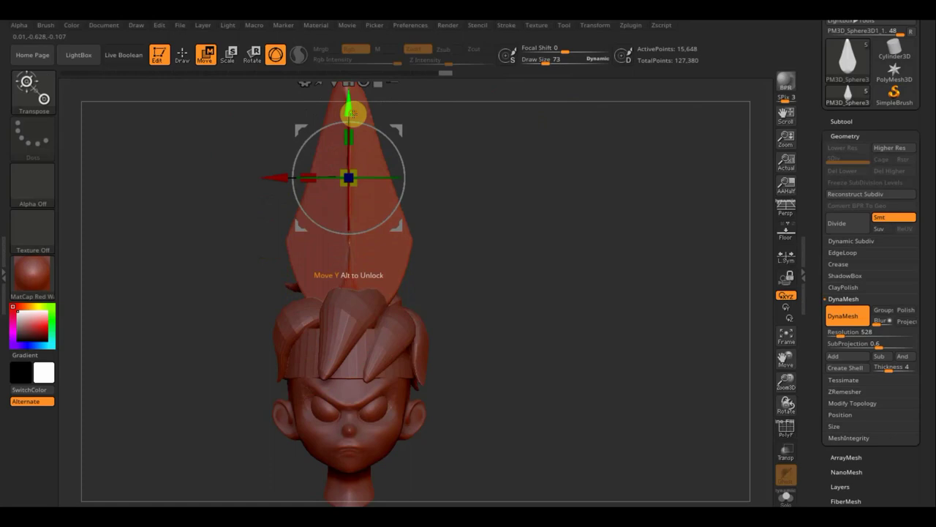
key(f)
click(182, 55)
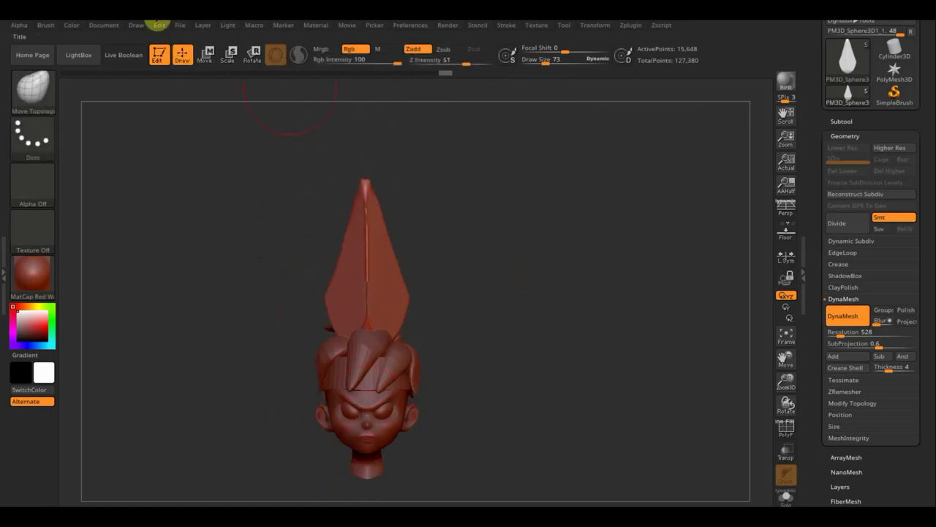
click(206, 54)
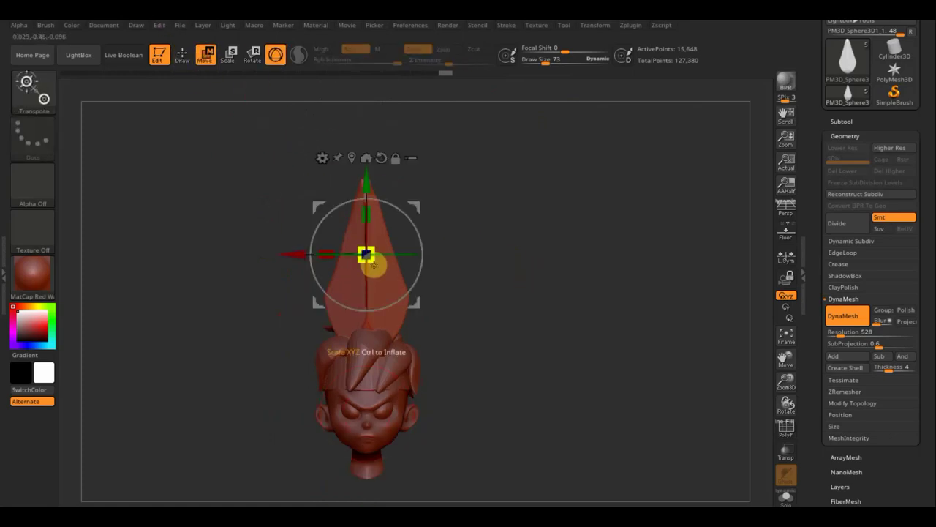
mouse_move(482, 241)
mouse_down()
mouse_move(548, 241)
mouse_move(493, 209)
mouse_up()
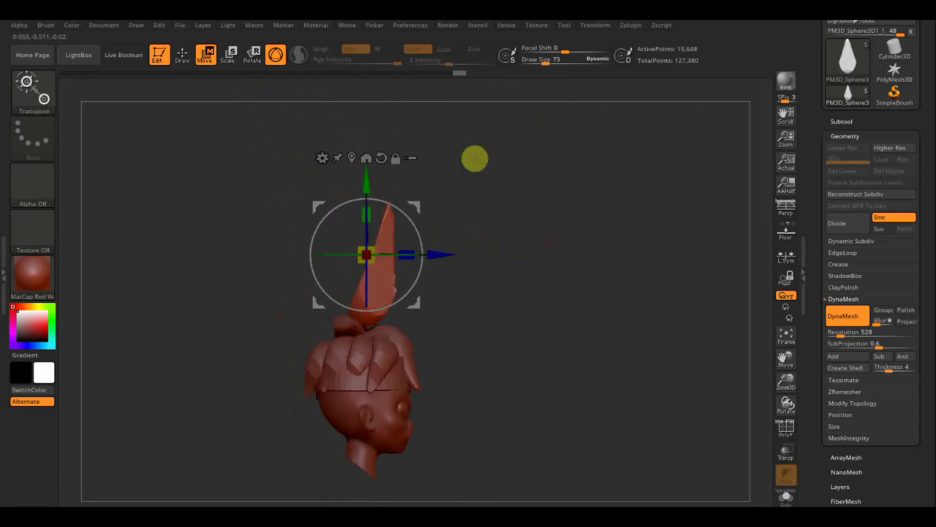
- Sculpt and smooth the spike's left side, then trim off its base with a curve cut
click(182, 55)
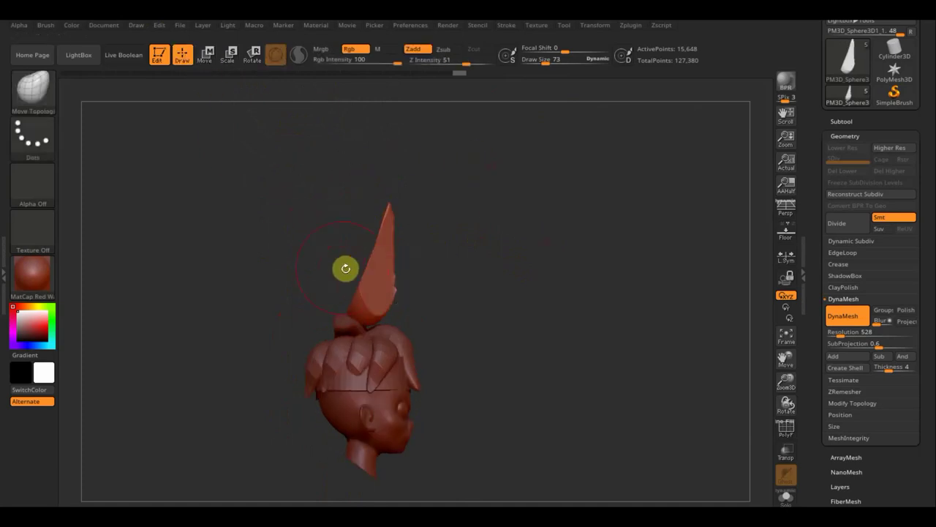
drag(370, 291, 368, 257)
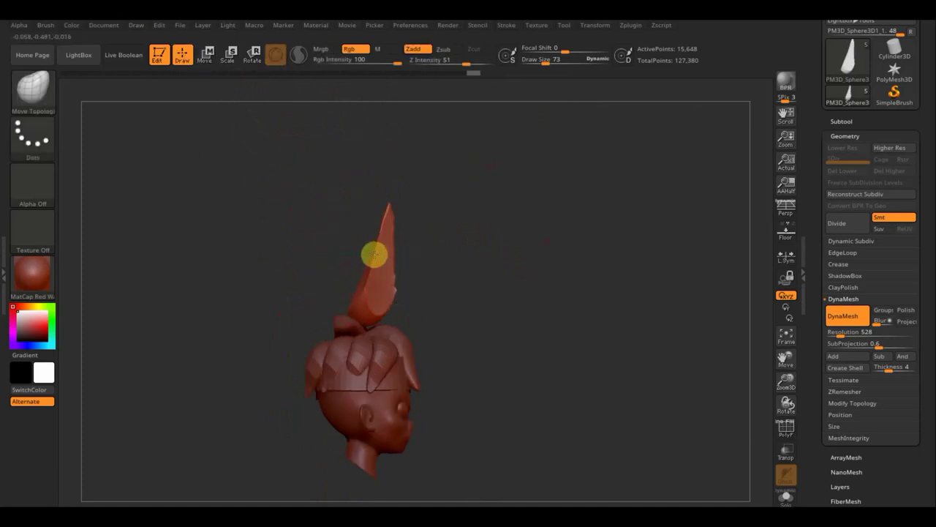
shift+drag(380, 297, 356, 285)
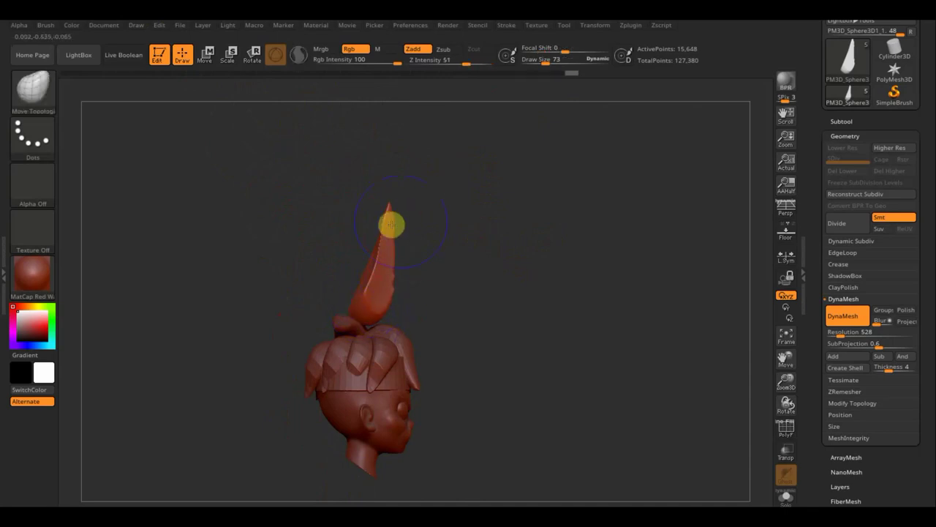
shift+drag(412, 265, 387, 267)
right_drag(394, 249, 452, 300)
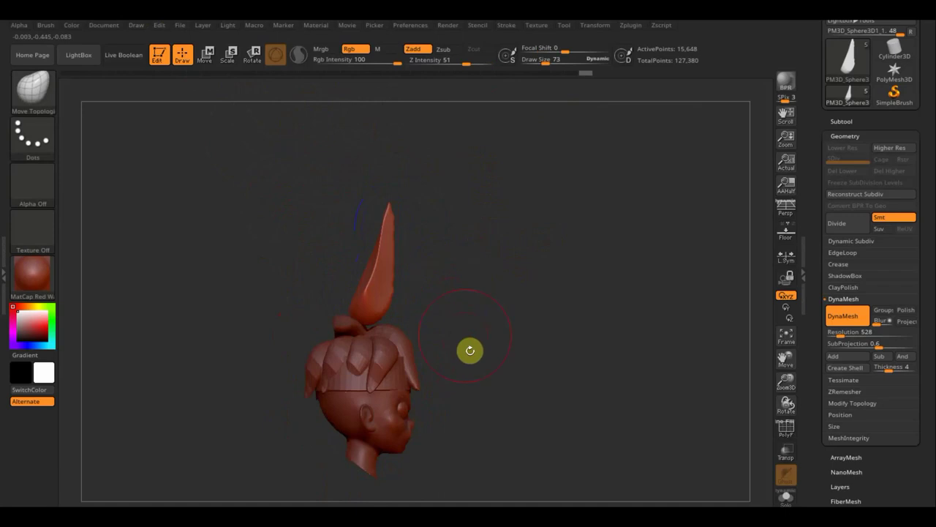
ctrl+shift+drag(527, 383, 298, 253)
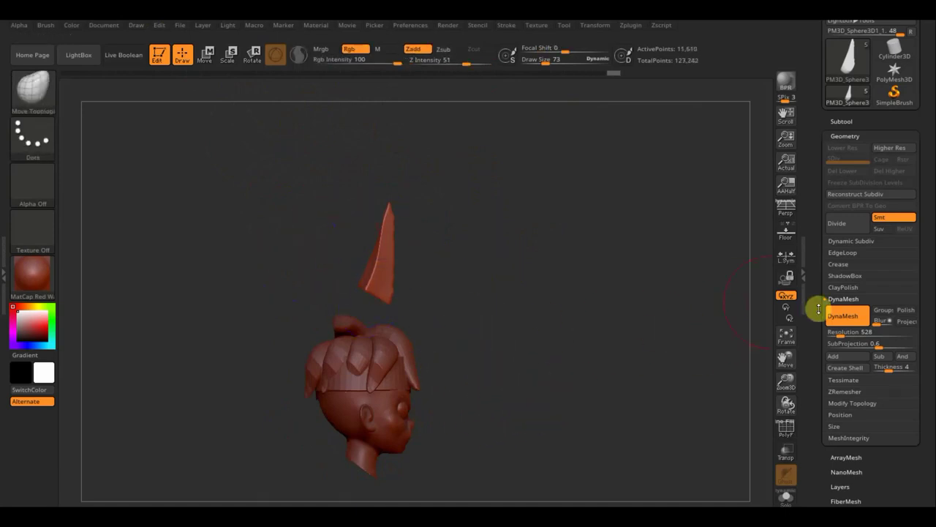
- DynaMesh the trimmed spike, smooth it, and pull its base down onto the head
click(841, 316)
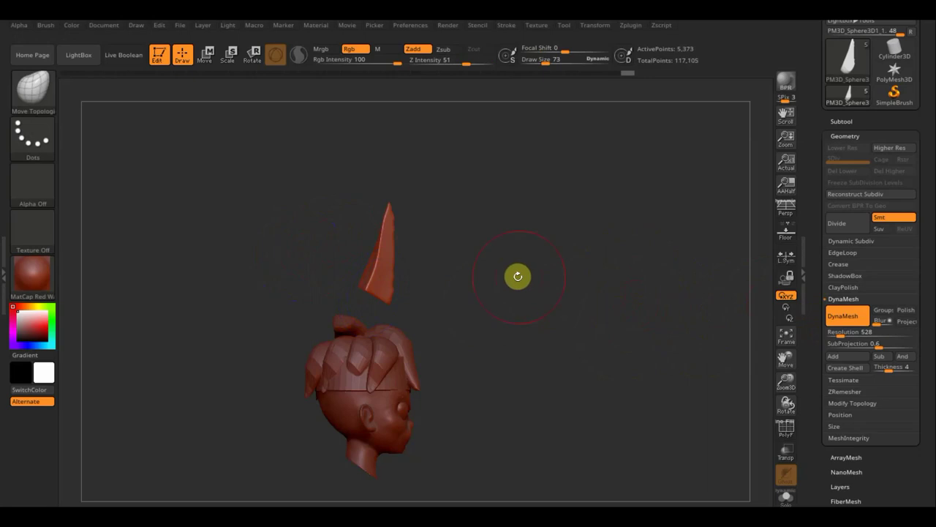
key(shift)
mouse_move(378, 235)
shift+mouse_down()
mouse_move(378, 286)
mouse_move(435, 295)
mouse_move(402, 290)
mouse_move(430, 264)
mouse_move(363, 292)
shift+mouse_up()
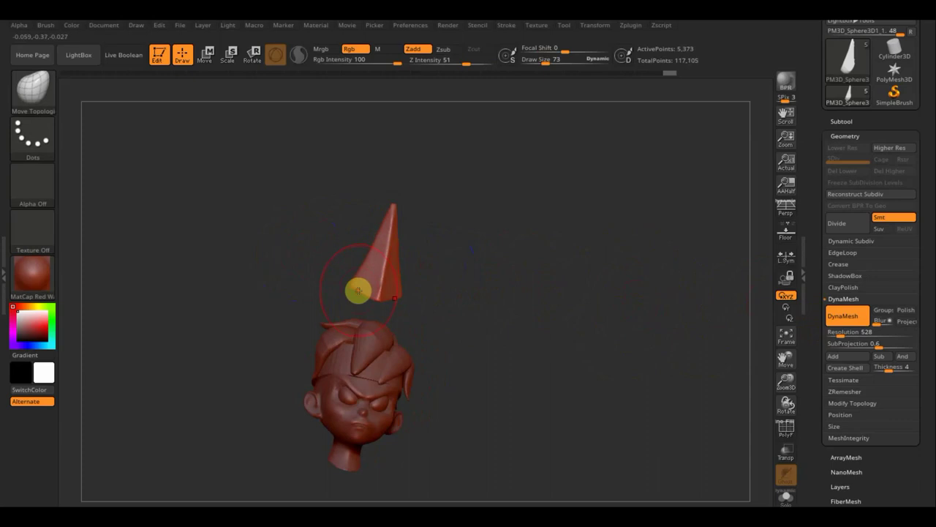
mouse_move(358, 298)
mouse_down()
mouse_move(361, 329)
mouse_move(368, 273)
mouse_up()
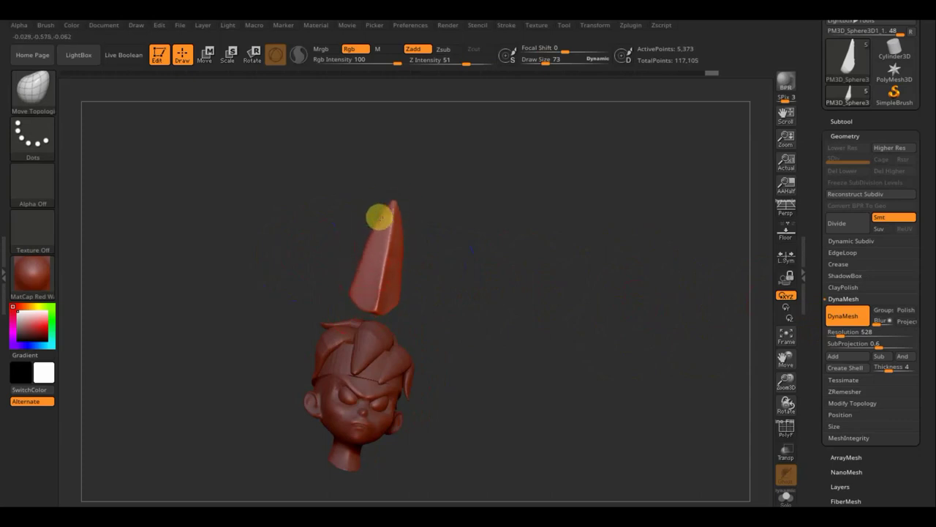
drag(387, 208, 393, 204)
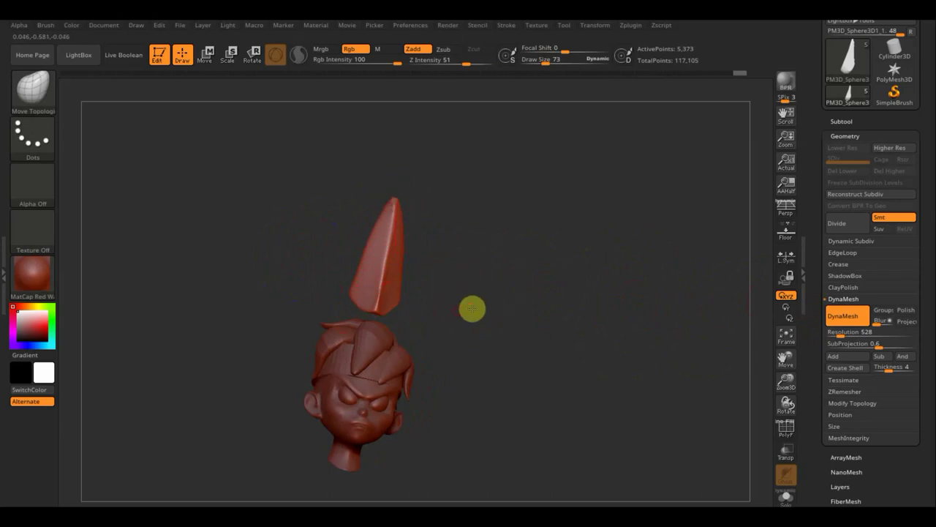
drag(472, 308, 444, 213)
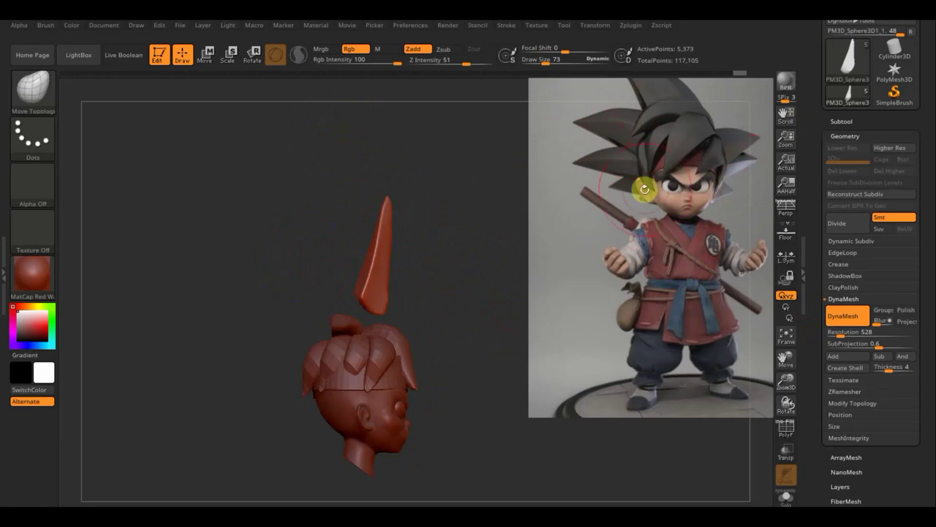
key(shift)
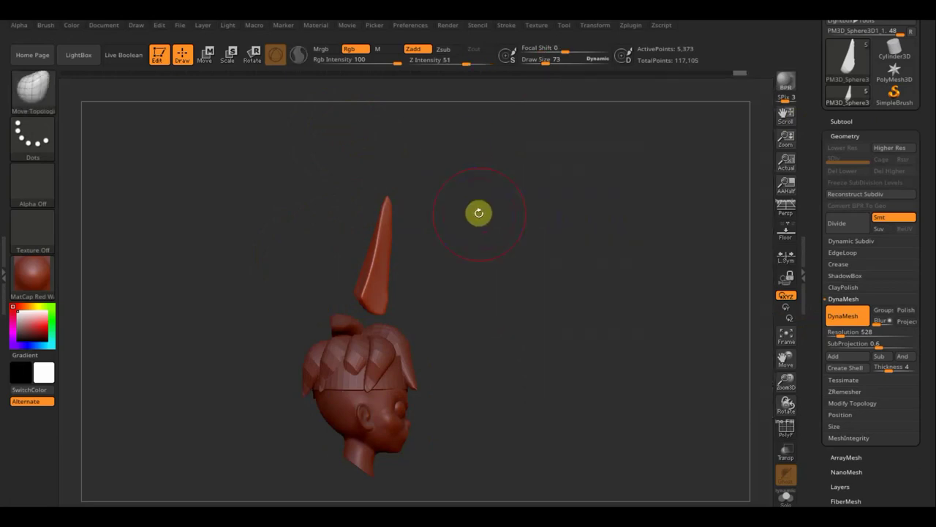
key(shift)
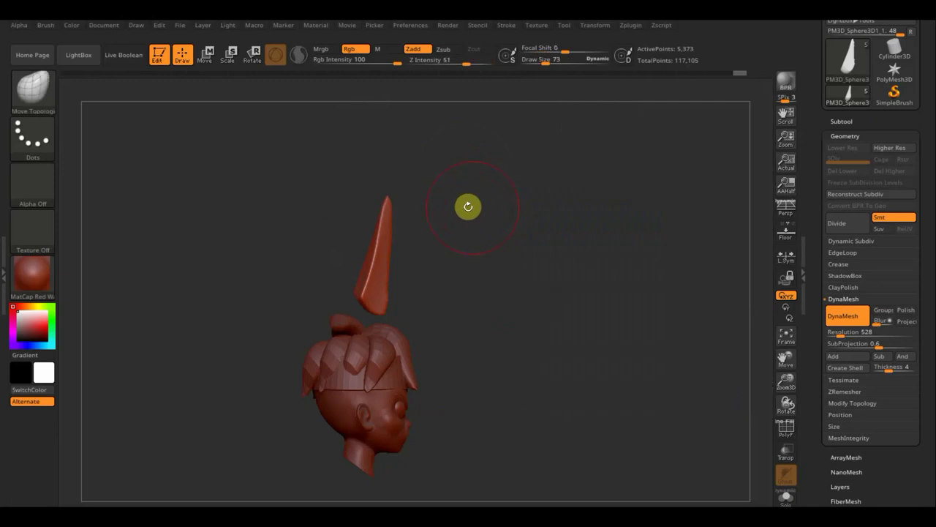
- Stretch the spike taller with the Transpose gizmo and tilt it about 36 degrees
click(204, 55)
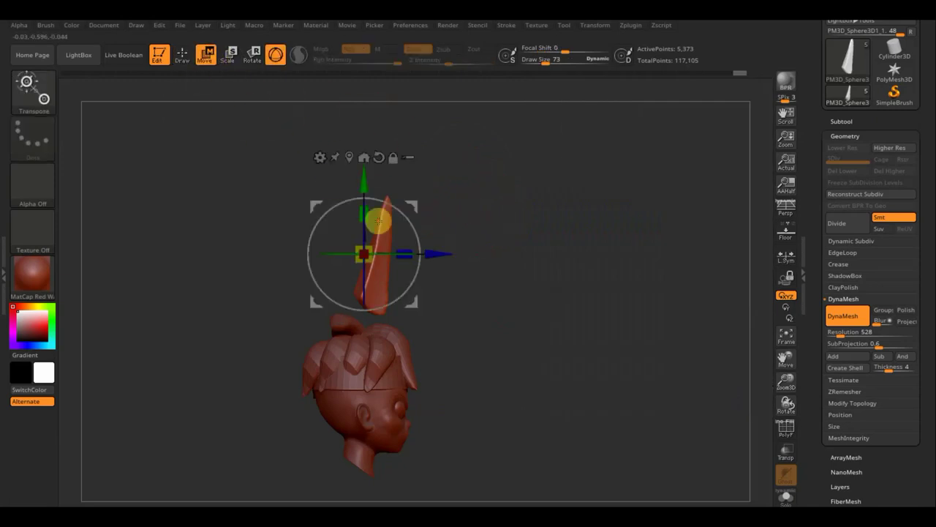
drag(365, 214, 365, 205)
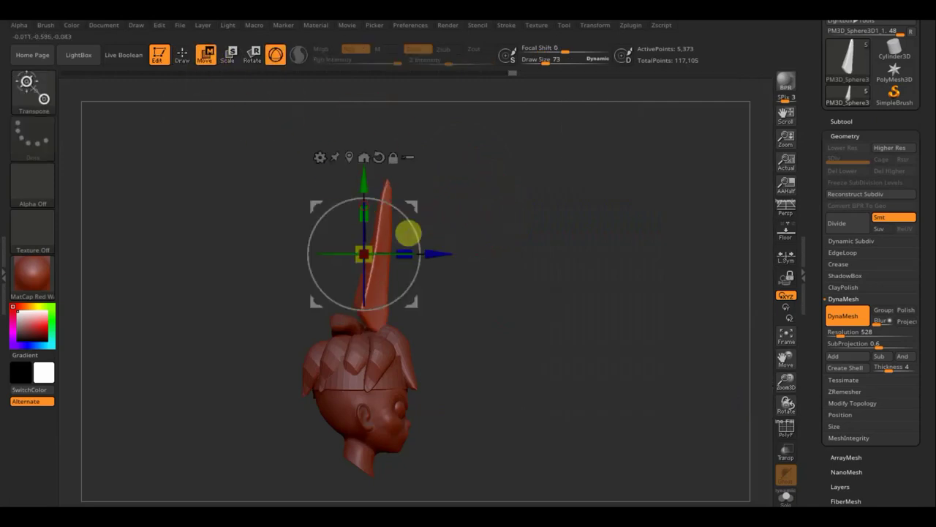
mouse_move(414, 230)
mouse_down()
mouse_move(387, 202)
mouse_move(392, 212)
mouse_move(411, 205)
mouse_move(342, 248)
mouse_up()
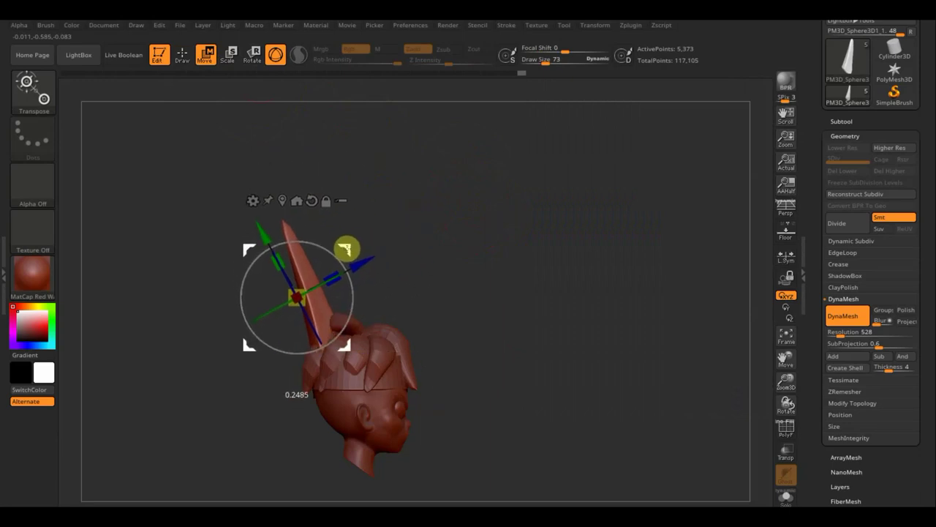
drag(600, 276, 539, 293)
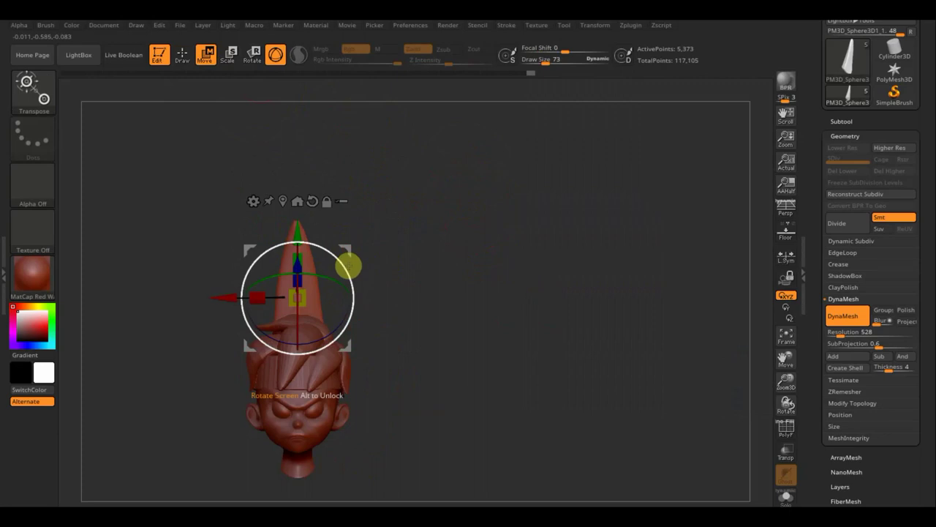
drag(347, 263, 336, 254)
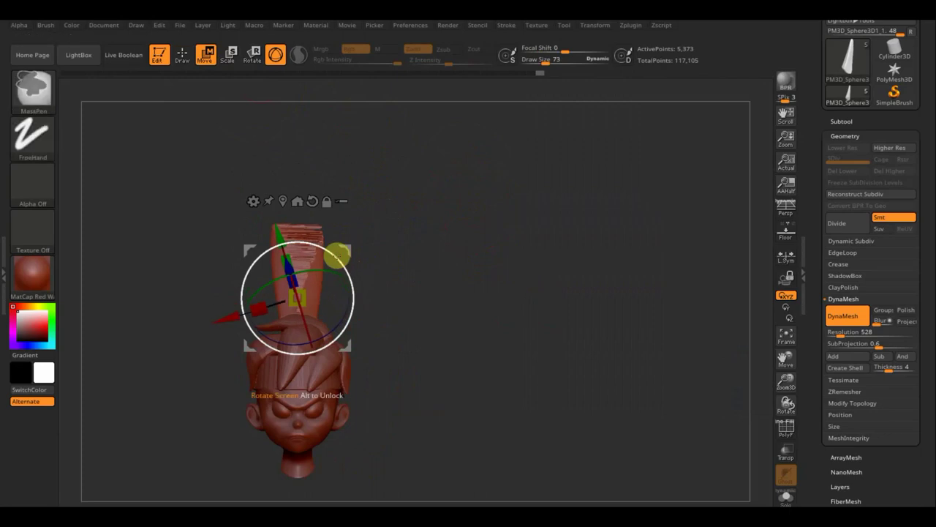
key(ctrl+z)
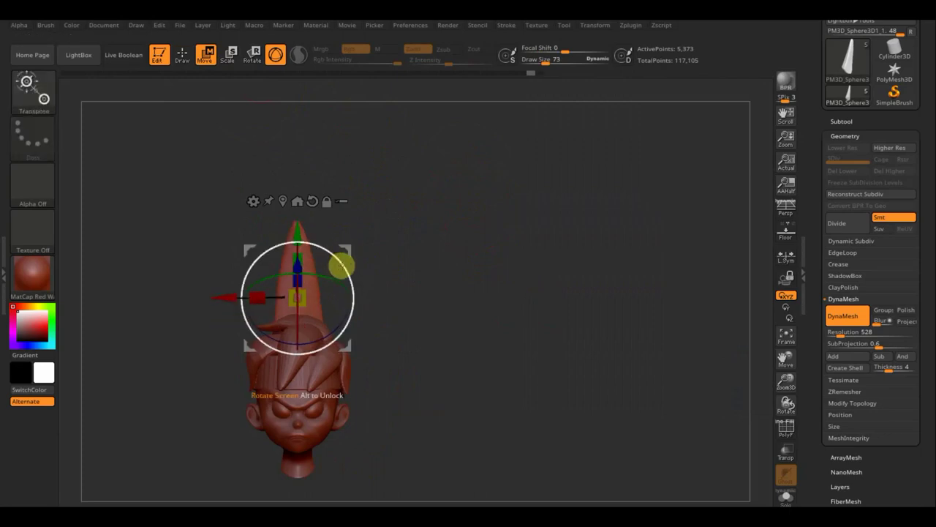
drag(340, 260, 337, 254)
key(ctrl+z)
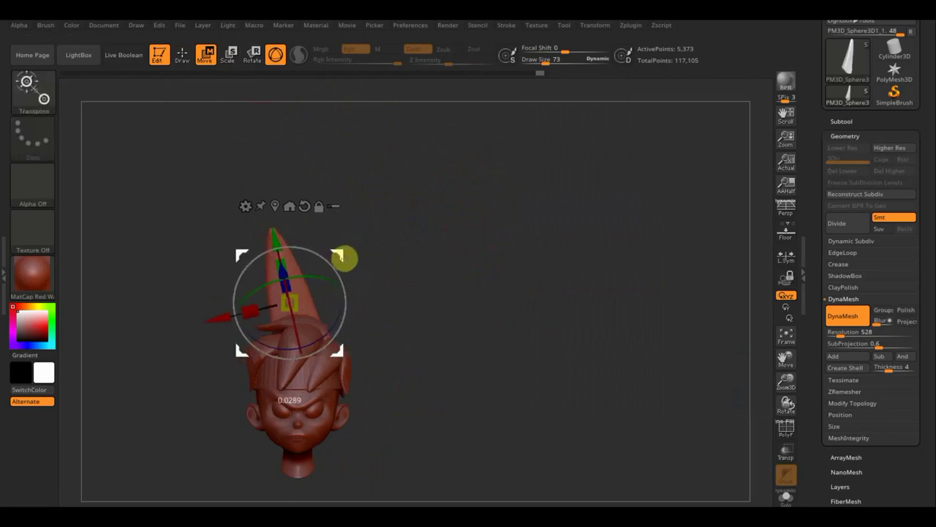
drag(399, 298, 460, 283)
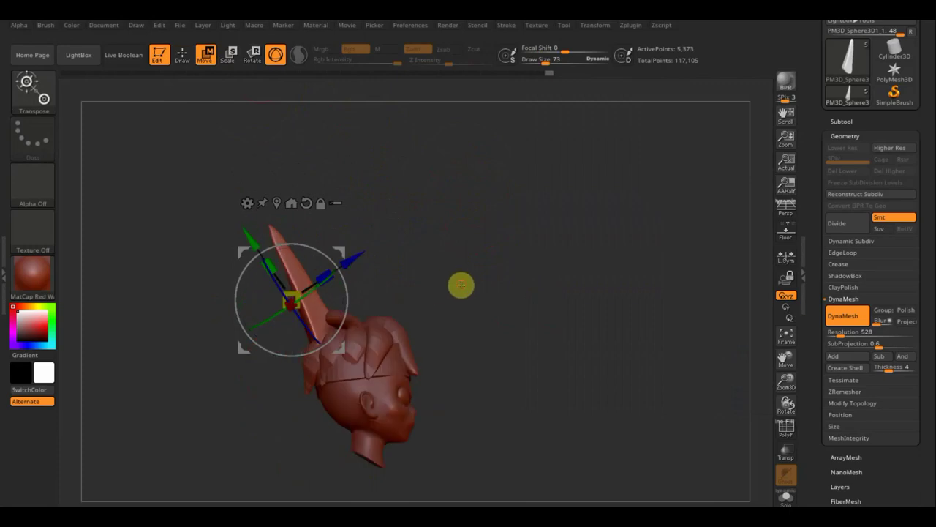
click(183, 55)
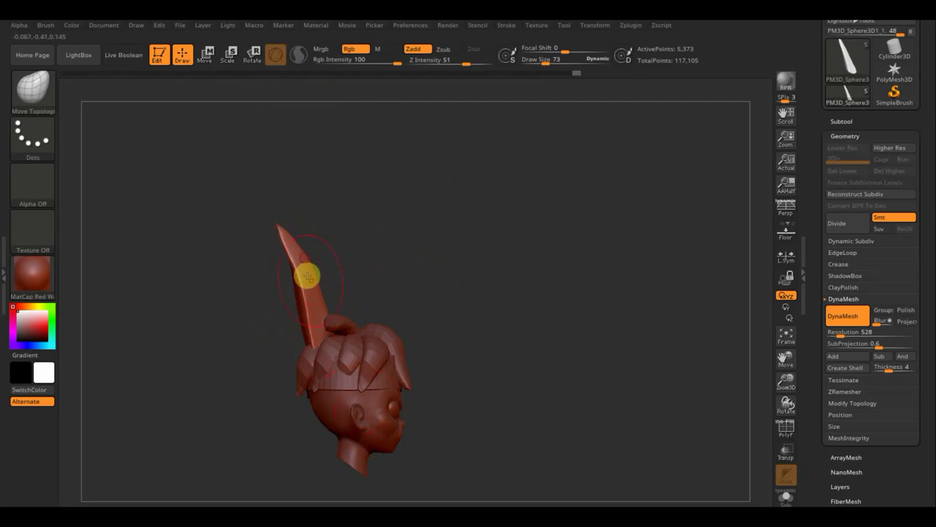
- Bend the spike slightly to the right and check its curve from front and side
drag(307, 275, 317, 300)
mouse_move(359, 293)
right_down()
mouse_move(343, 302)
mouse_move(373, 323)
right_up()
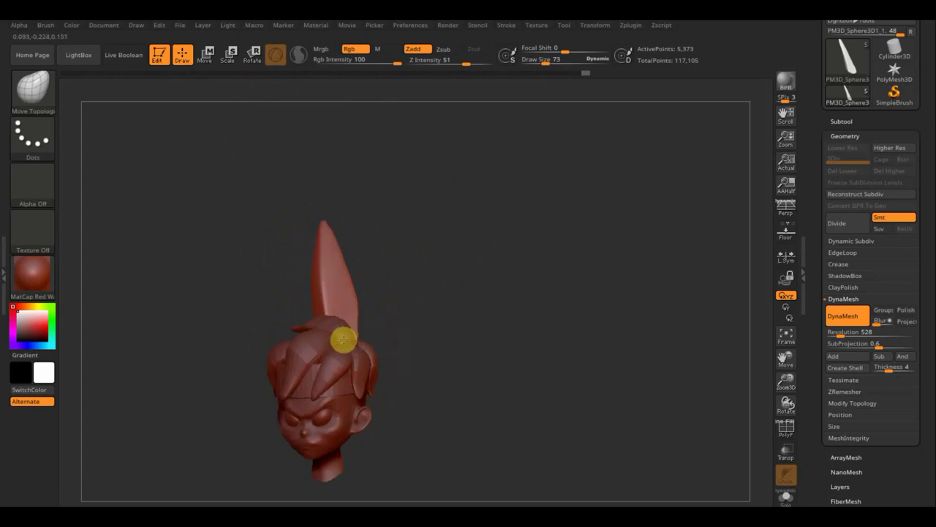
mouse_move(380, 318)
right_down()
mouse_move(443, 282)
mouse_move(503, 277)
right_up()
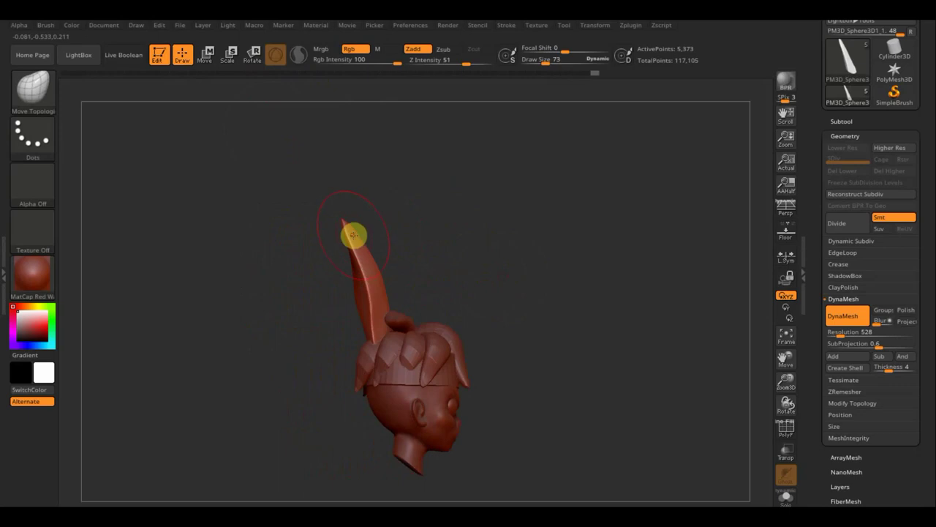
mouse_move(380, 259)
right_down()
mouse_move(417, 268)
mouse_move(426, 284)
mouse_move(409, 280)
mouse_move(429, 282)
right_up()
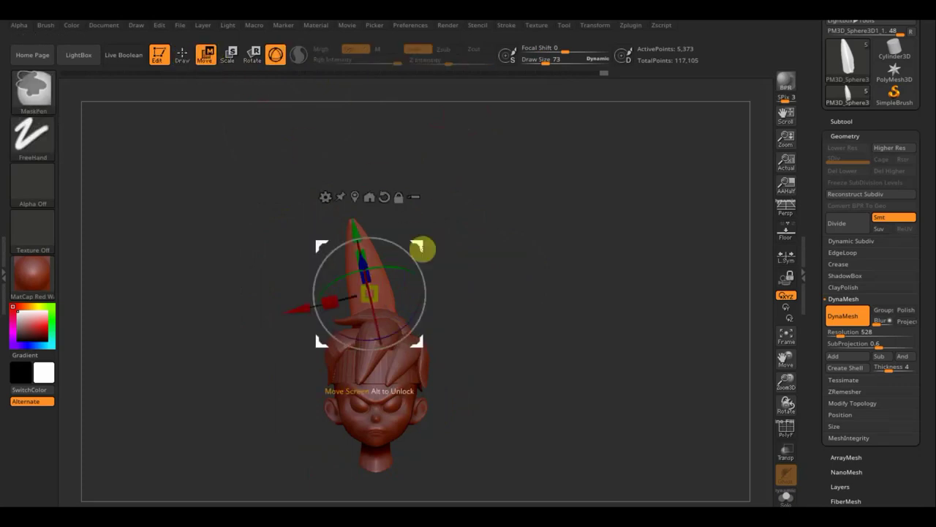
- Duplicate the hair spike and rotate the copy about 12 degrees
mouse_move(403, 251)
ctrl+mouse_down()
mouse_move(389, 267)
mouse_move(397, 268)
ctrl+mouse_up()
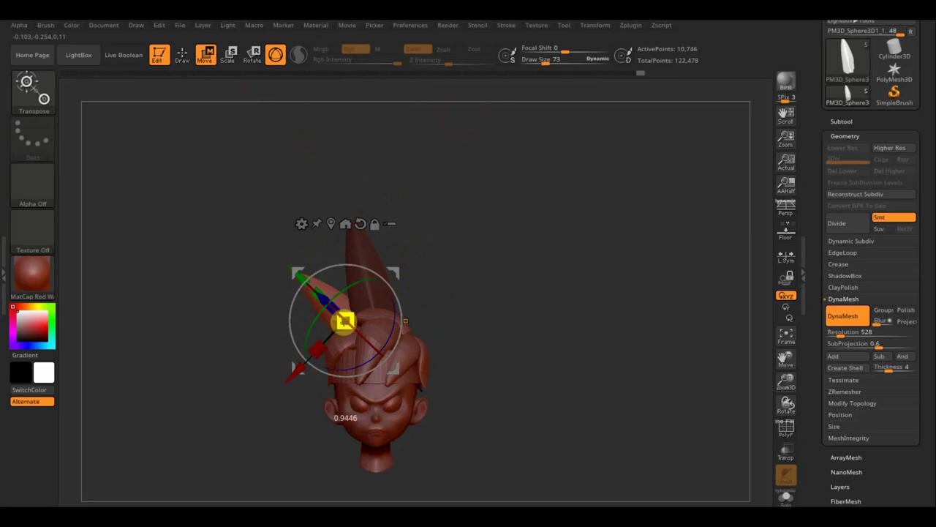
drag(424, 295, 537, 280)
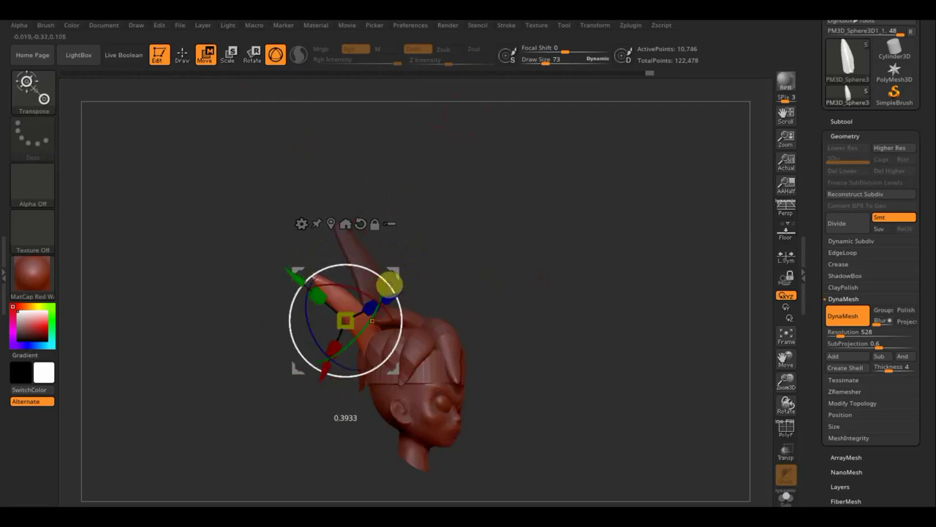
drag(390, 283, 378, 276)
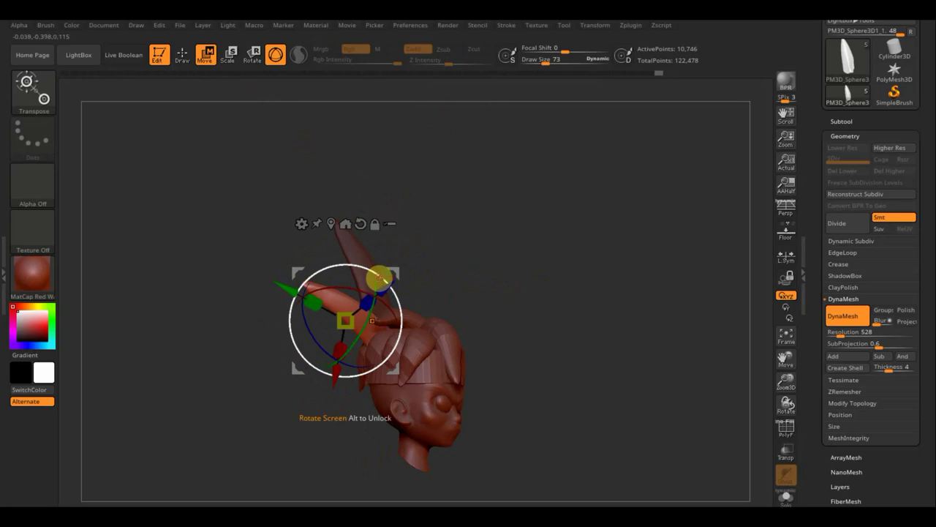
mouse_move(466, 288)
mouse_down()
mouse_move(439, 309)
mouse_move(435, 284)
mouse_up()
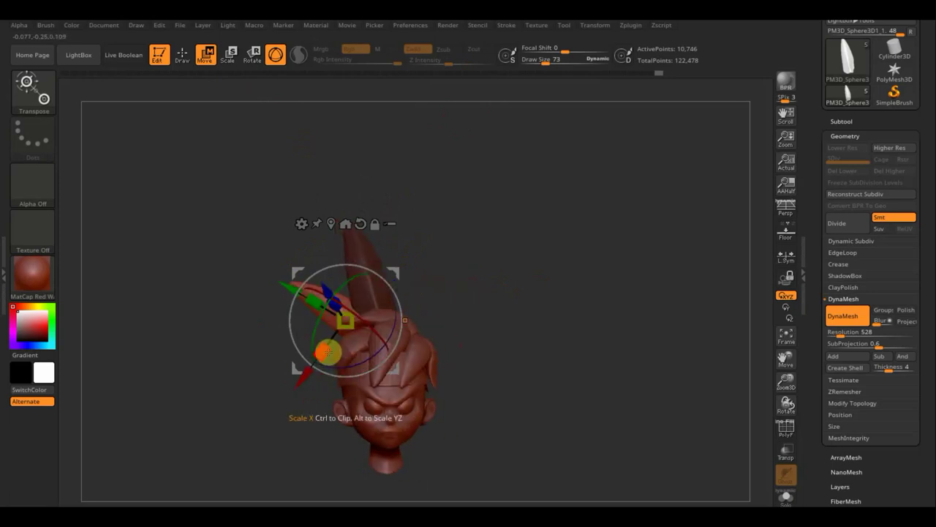
drag(324, 351, 322, 354)
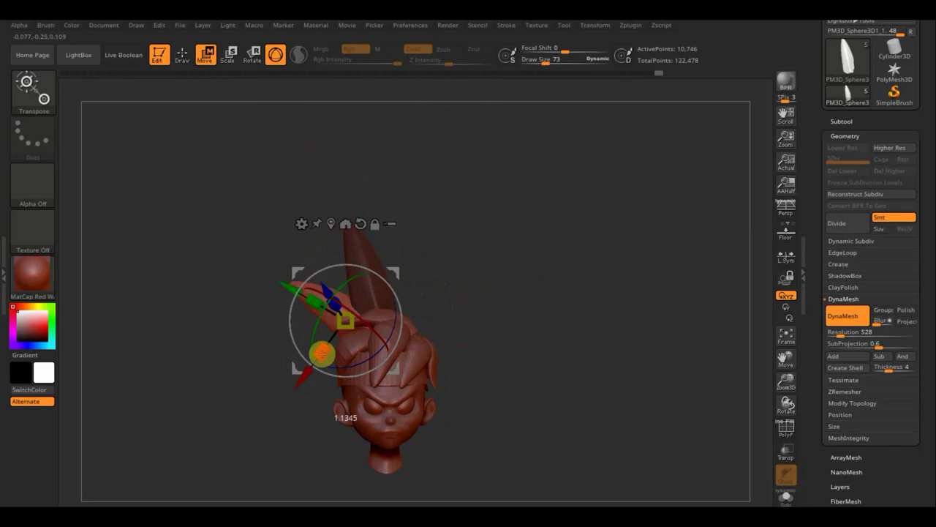
key(ctrl+z)
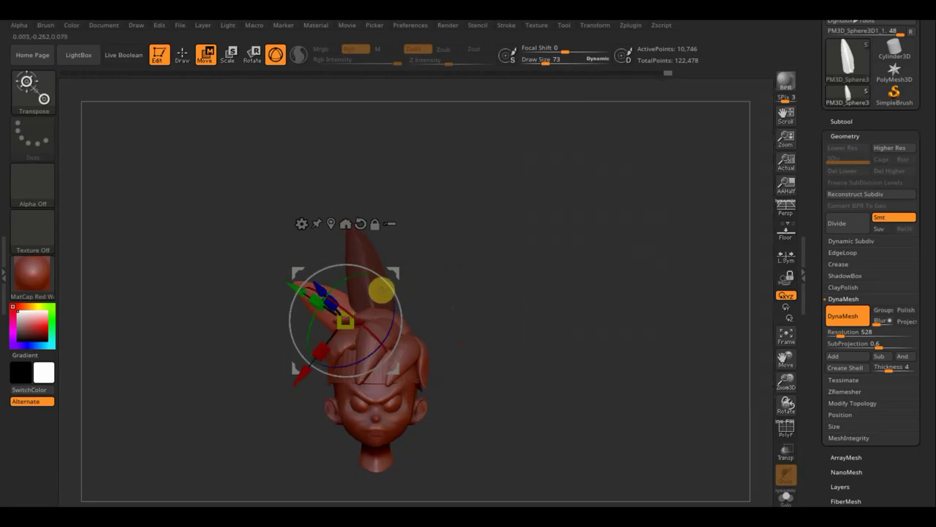
- Nudge the copy down and right, rotate it about 29 degrees, and move it aside
drag(293, 269, 299, 274)
drag(453, 282, 535, 286)
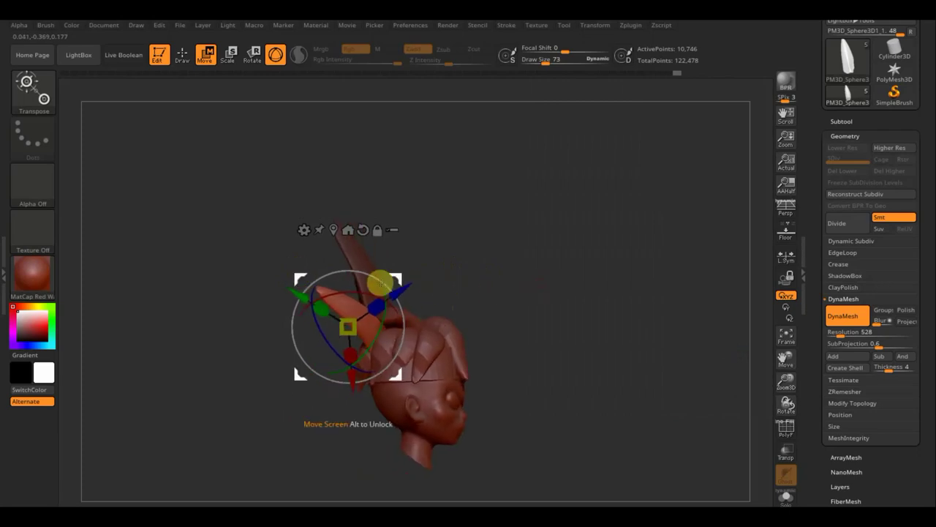
mouse_move(371, 273)
mouse_down()
mouse_move(354, 270)
mouse_move(406, 280)
mouse_up()
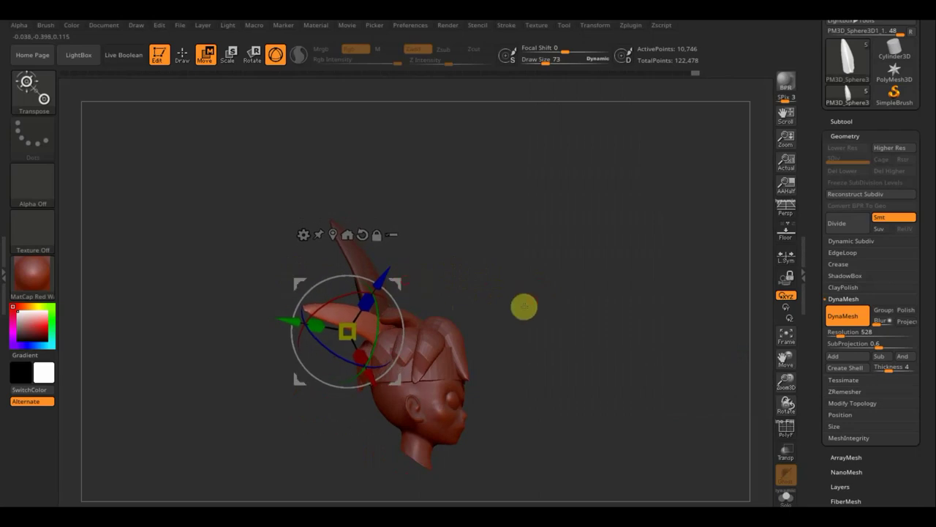
drag(522, 307, 485, 317)
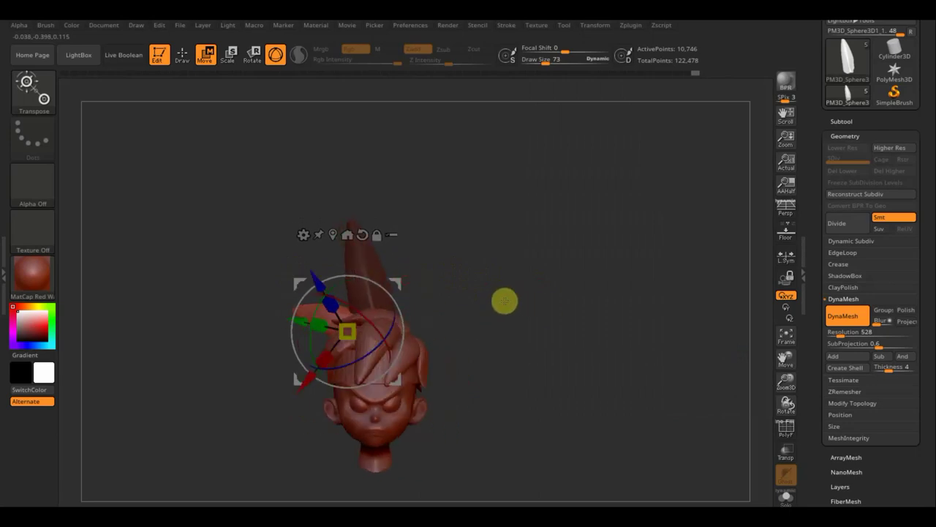
mouse_move(403, 282)
ctrl+mouse_down()
mouse_move(406, 302)
mouse_move(501, 302)
ctrl+mouse_up()
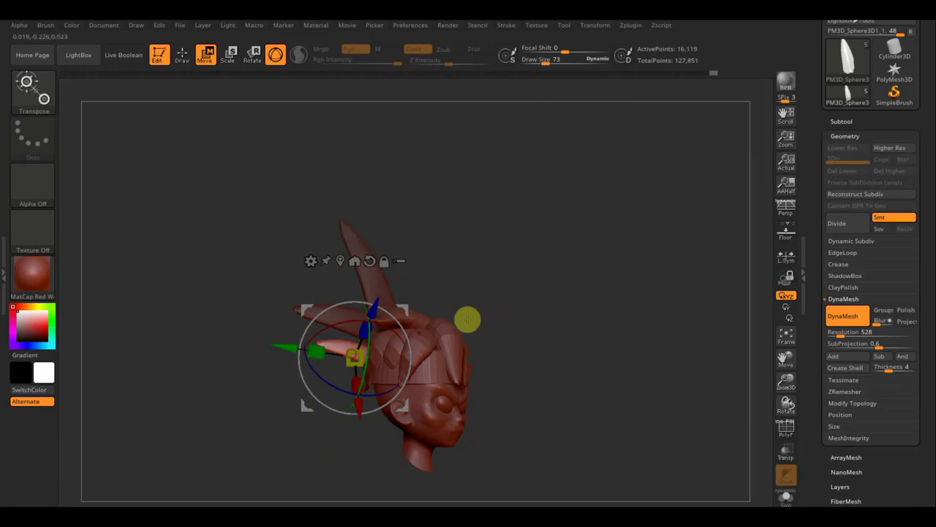
- Rotate the new side spike so it fans outward from the head
mouse_move(467, 319)
mouse_down()
mouse_move(410, 326)
mouse_move(392, 313)
mouse_up()
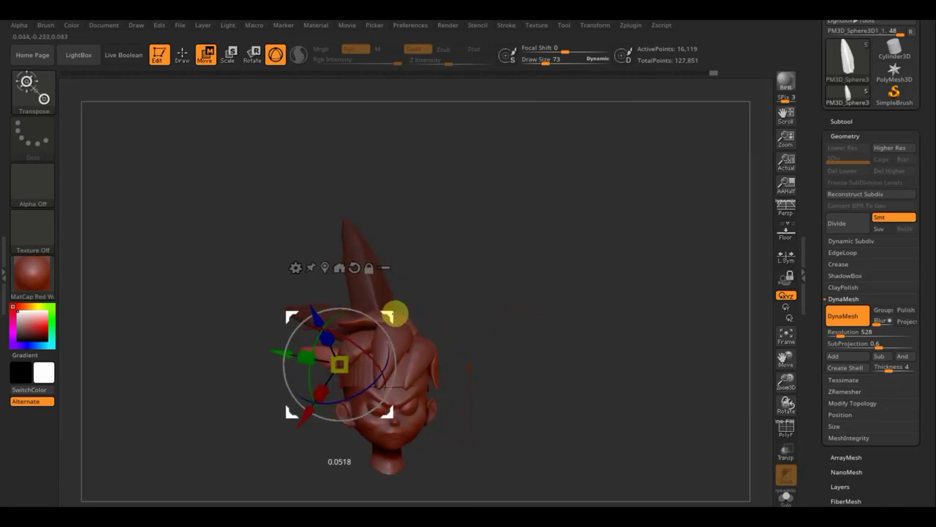
mouse_move(329, 322)
mouse_down()
mouse_move(379, 320)
mouse_move(412, 297)
mouse_move(401, 303)
mouse_up()
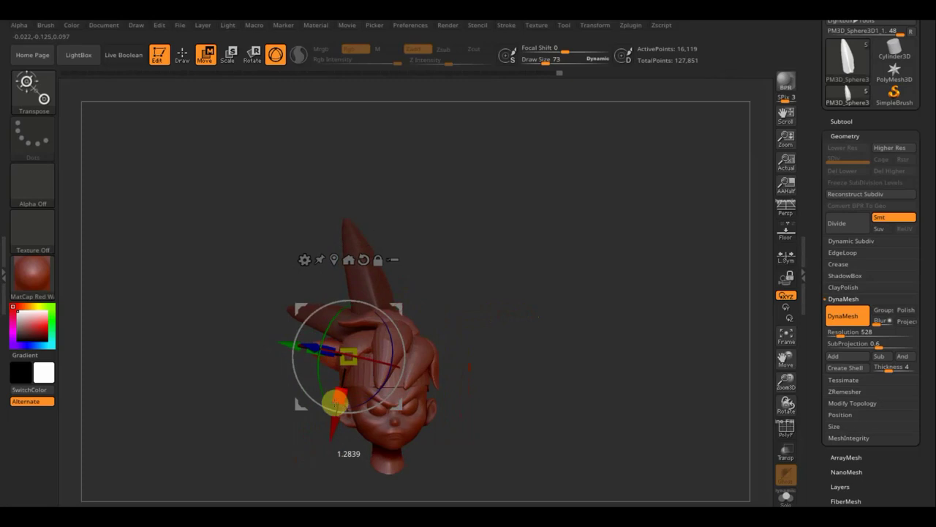
drag(333, 407, 420, 368)
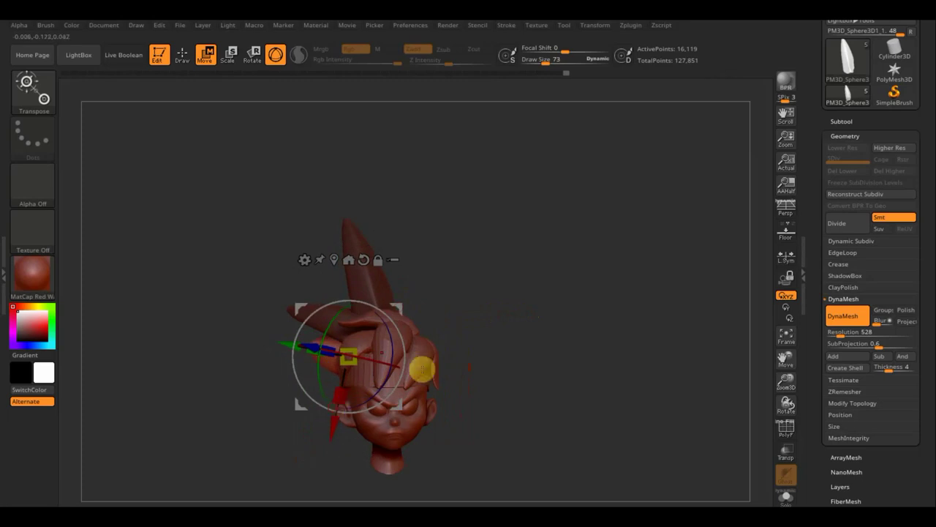
mouse_move(507, 334)
mouse_down()
mouse_move(574, 339)
mouse_move(476, 337)
mouse_move(573, 325)
mouse_move(424, 329)
mouse_move(403, 301)
mouse_move(418, 294)
mouse_up()
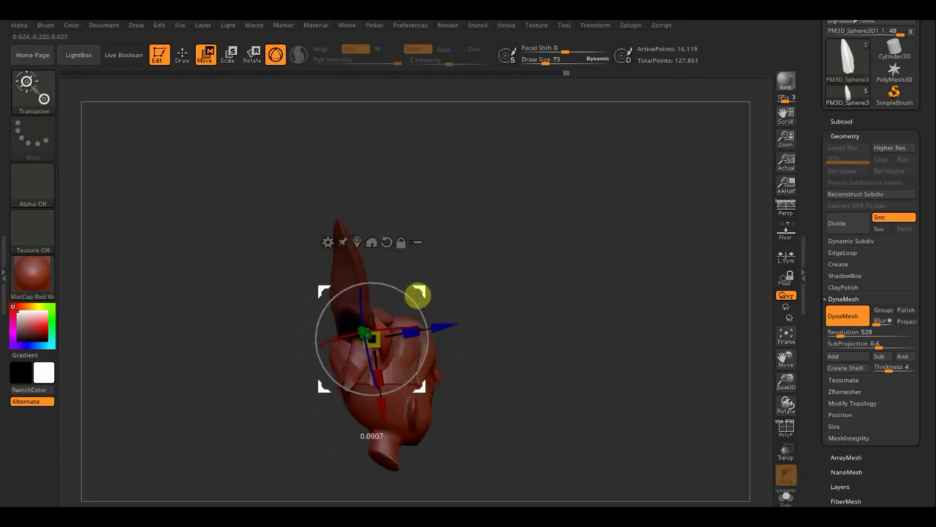
drag(504, 320, 444, 323)
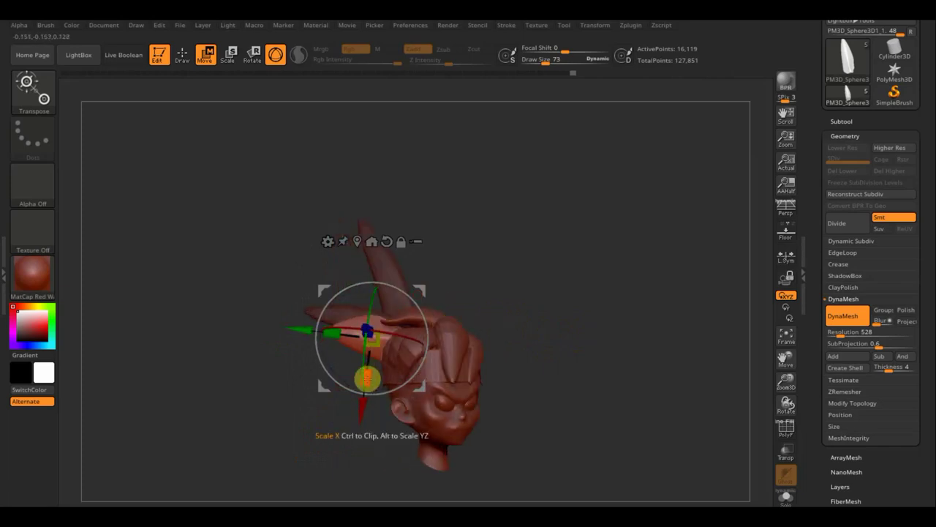
- Scale the side spike along two axes, nudge it into place, and hide the reference image
drag(368, 376, 369, 371)
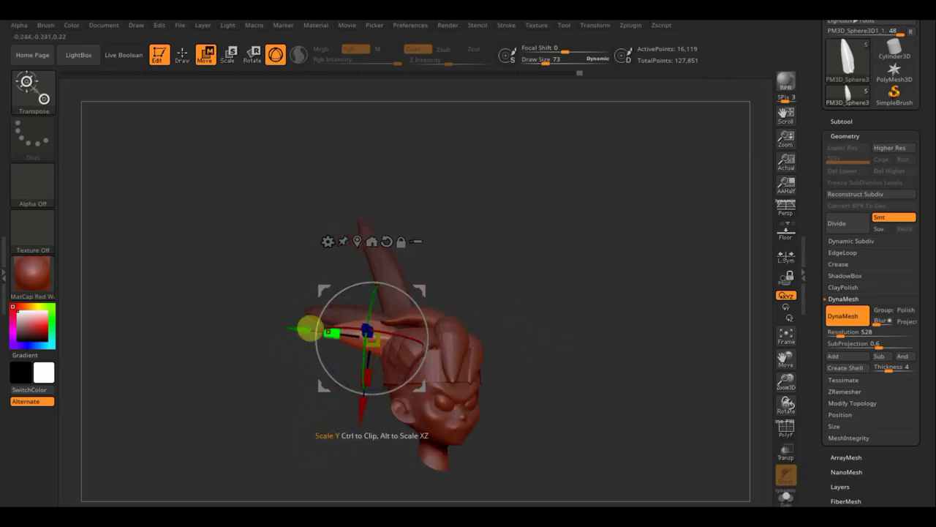
drag(303, 328, 310, 335)
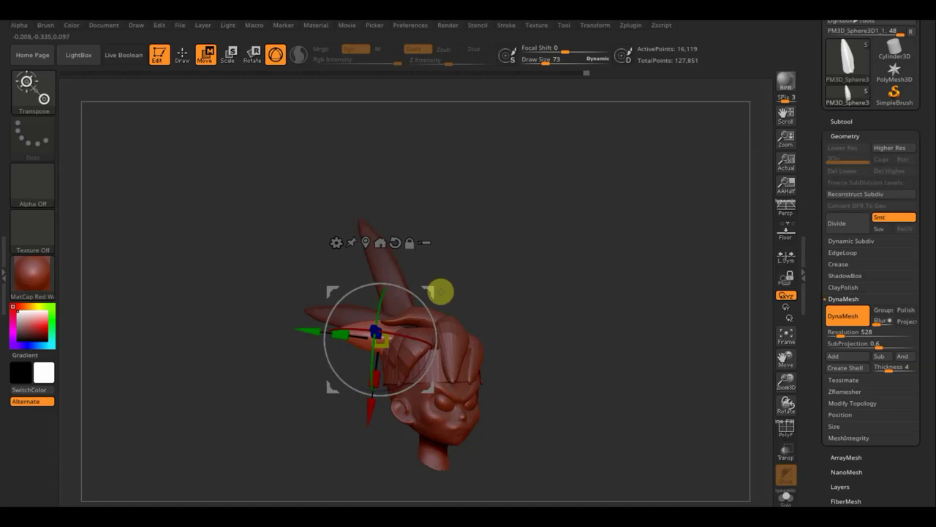
drag(432, 290, 430, 290)
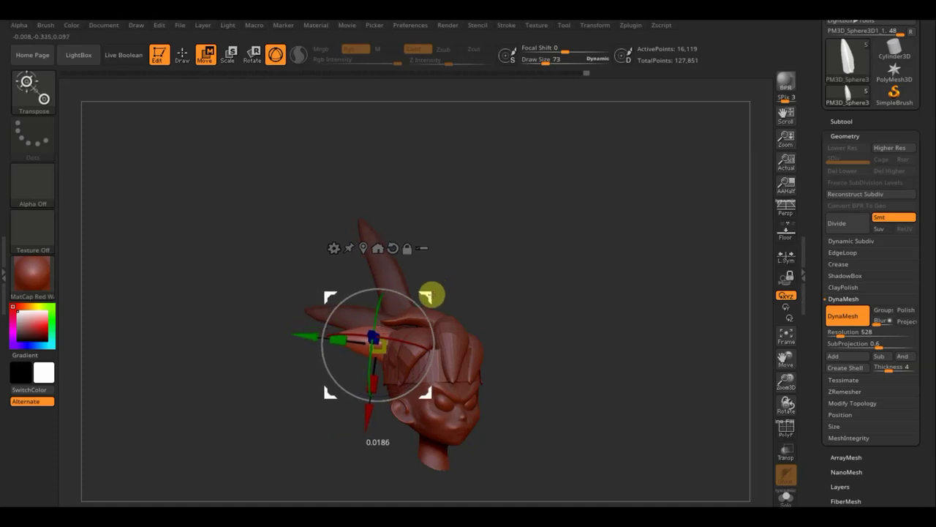
shift+drag(550, 325, 537, 328)
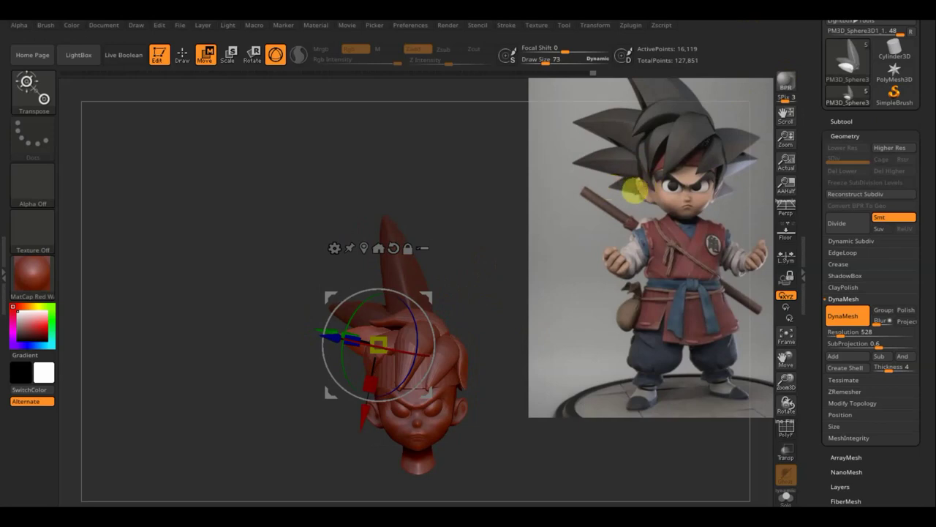
click(487, 201)
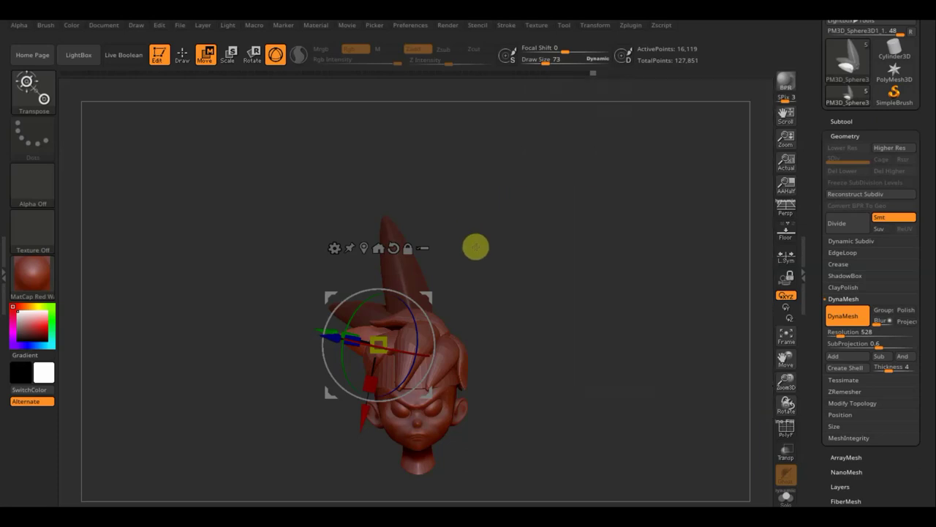
mouse_move(477, 249)
mouse_down()
mouse_move(552, 250)
mouse_move(543, 272)
mouse_up()
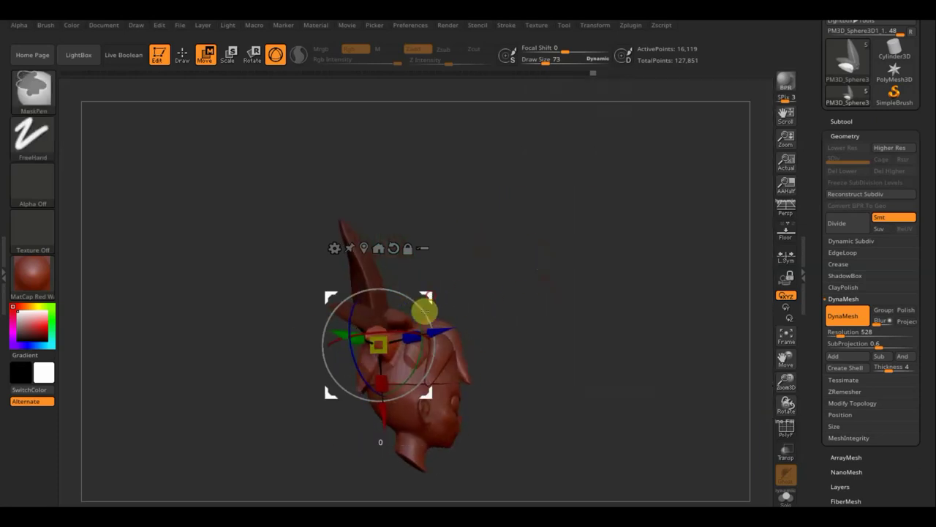
- Make two more copies of the side spike, placing them lower on the left of the head
mouse_move(424, 310)
ctrl+mouse_down()
mouse_move(417, 345)
mouse_move(299, 308)
ctrl+mouse_up()
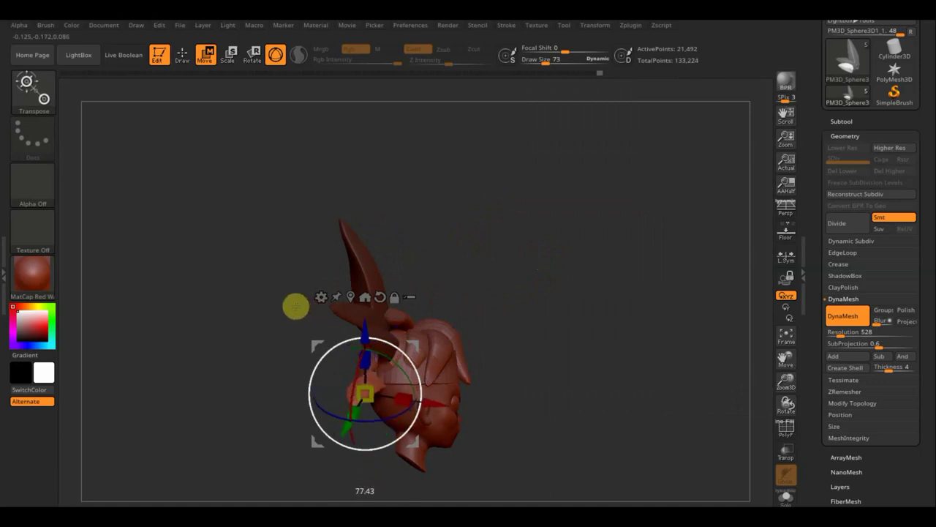
drag(413, 342, 419, 351)
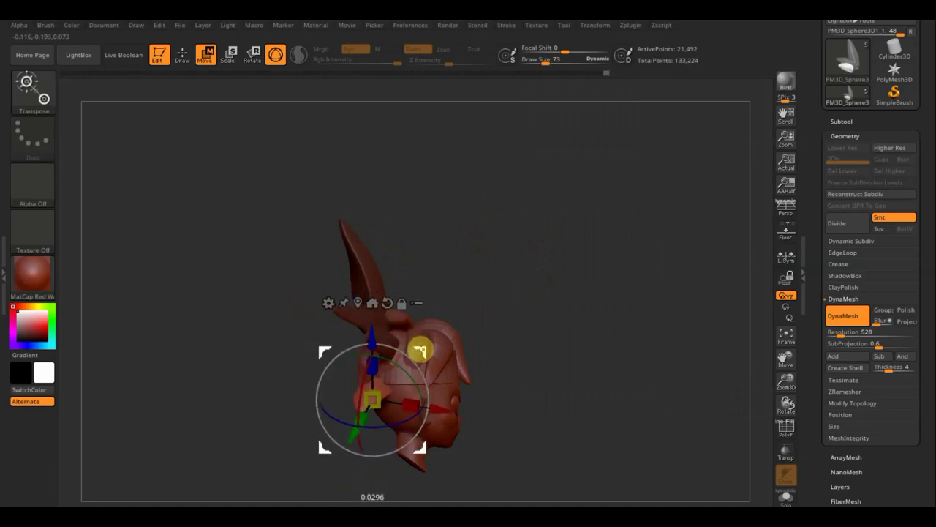
mouse_move(585, 330)
mouse_down()
mouse_move(537, 341)
mouse_move(571, 340)
mouse_up()
mouse_move(483, 344)
mouse_down()
mouse_move(598, 329)
mouse_move(509, 334)
mouse_up()
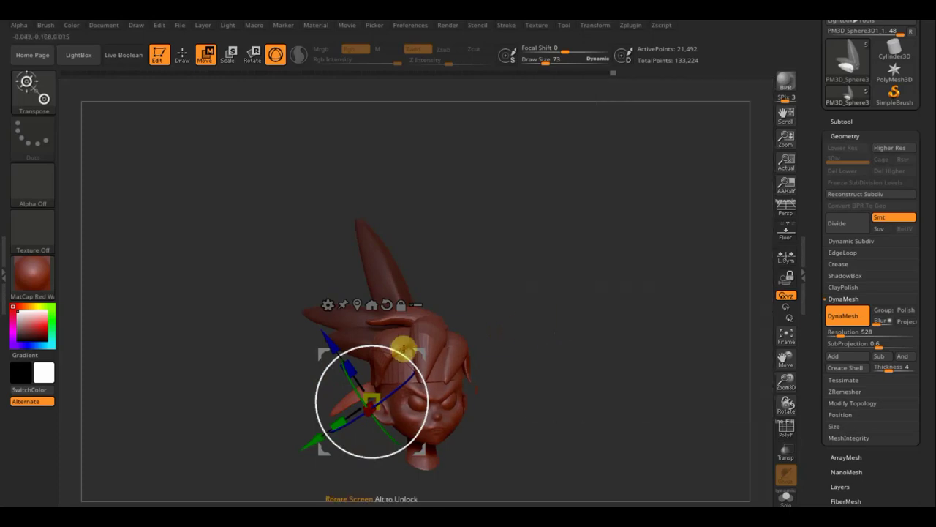
mouse_move(422, 342)
mouse_down()
mouse_move(424, 317)
mouse_move(417, 336)
mouse_move(354, 374)
mouse_move(402, 369)
mouse_move(364, 401)
mouse_up()
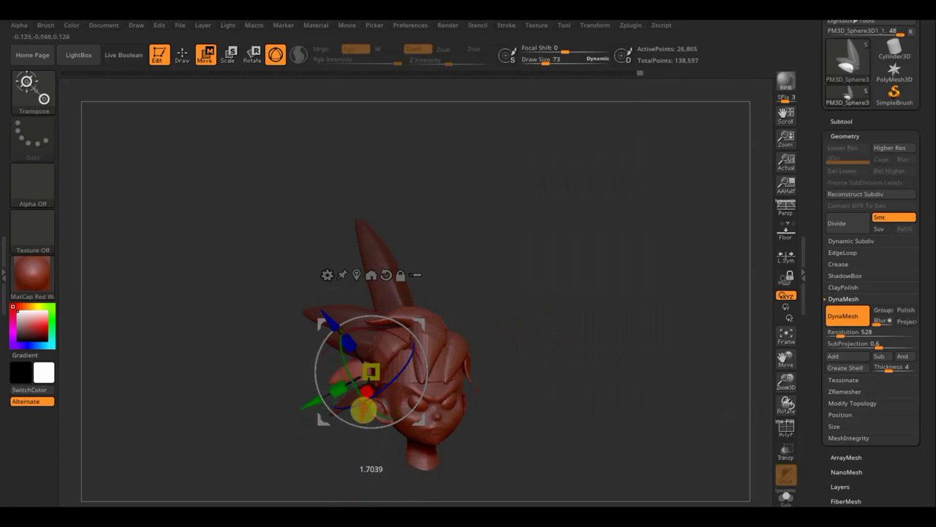
- Shift the newest side spike left and rotate it outward so three spikes fan from the left
mouse_move(417, 329)
mouse_down()
mouse_move(397, 324)
mouse_move(397, 333)
mouse_move(408, 331)
mouse_up()
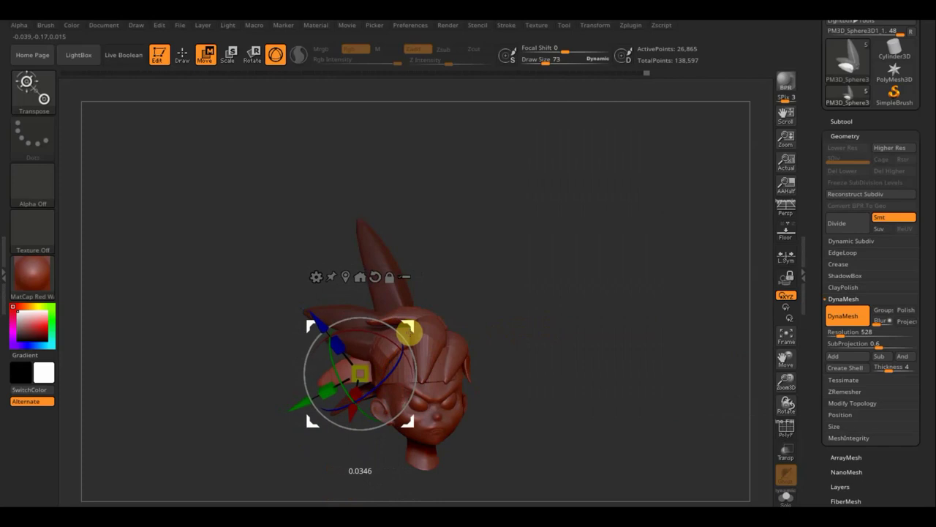
shift+drag(575, 358, 574, 358)
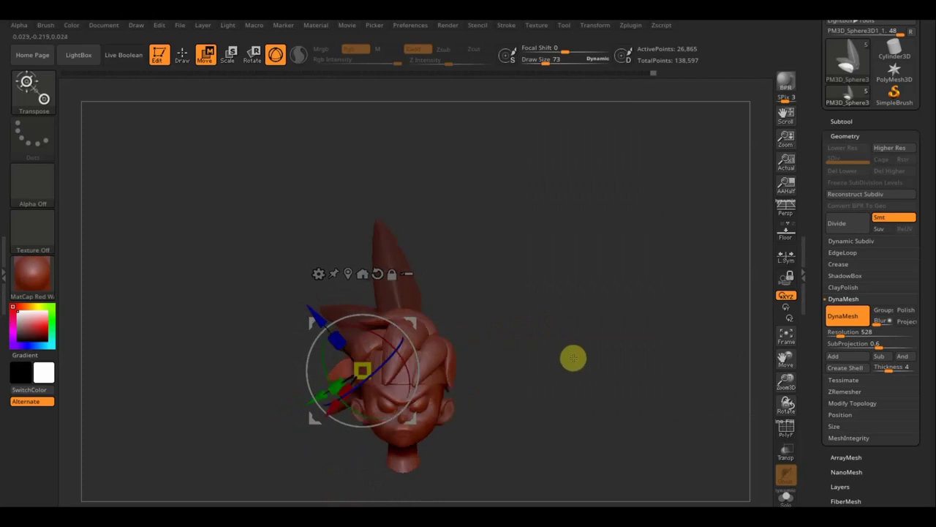
mouse_move(401, 330)
mouse_down()
mouse_move(403, 346)
mouse_move(373, 328)
mouse_move(395, 356)
mouse_move(403, 313)
mouse_move(397, 324)
mouse_move(519, 343)
mouse_move(616, 339)
mouse_move(560, 347)
mouse_up()
- Return to Draw mode and mask the side hair strands
click(187, 54)
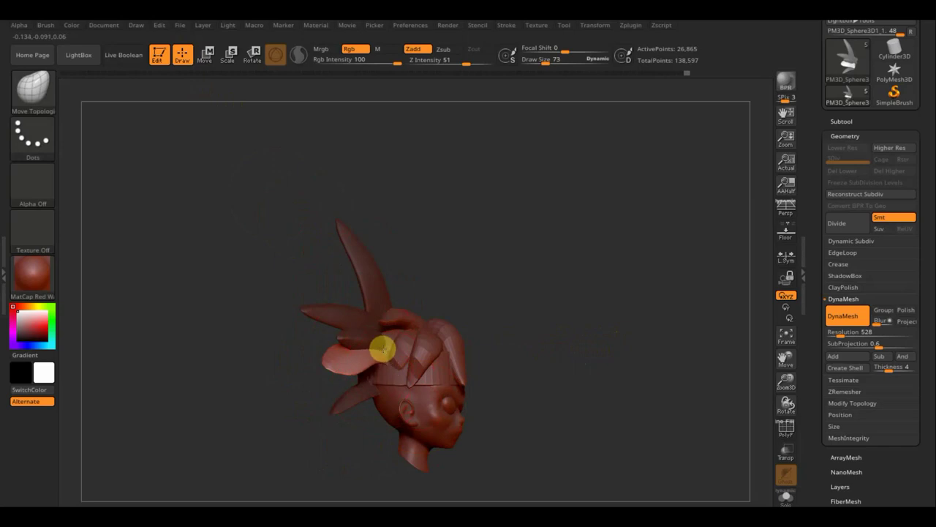
mouse_move(602, 349)
mouse_down()
mouse_move(570, 363)
mouse_move(602, 351)
mouse_up()
key(ctrl)
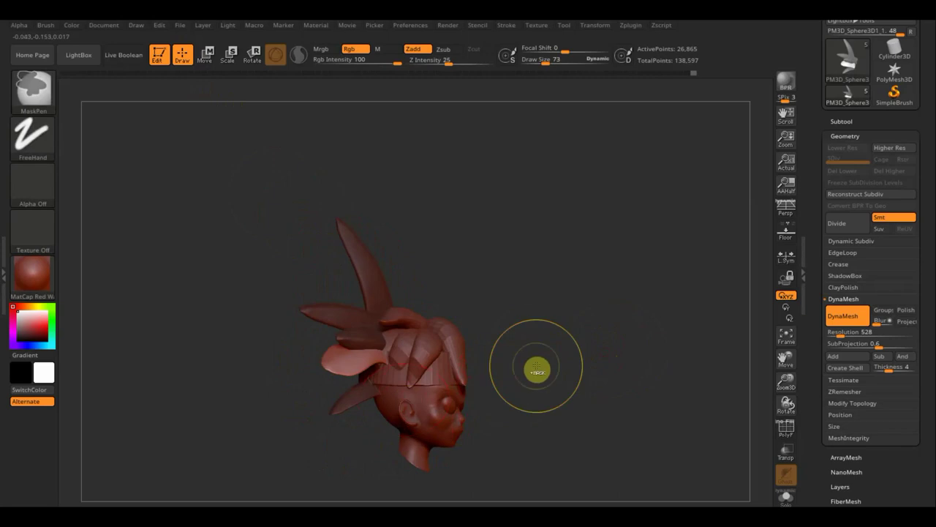
ctrl+click(537, 368)
- Trial a TrimCurve cut on the left side strands, then undo it to restore them
key(ctrl+shift)
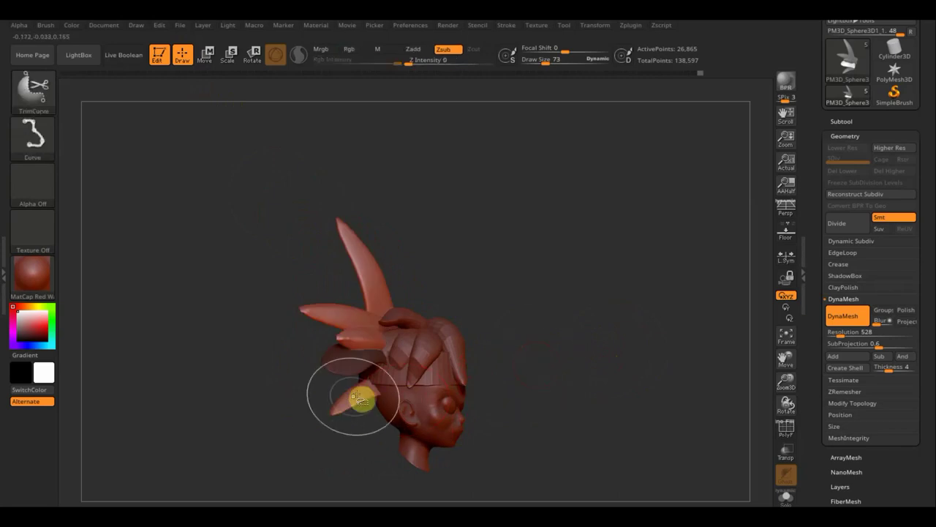
ctrl+shift+click(359, 393)
ctrl+shift+click(366, 397)
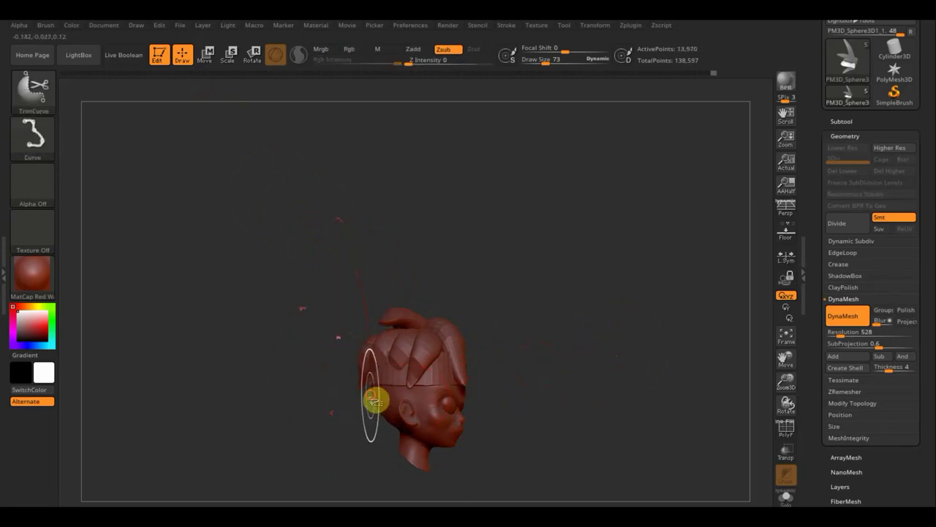
drag(373, 399, 531, 390)
key(ctrl+z)
drag(462, 390, 373, 386)
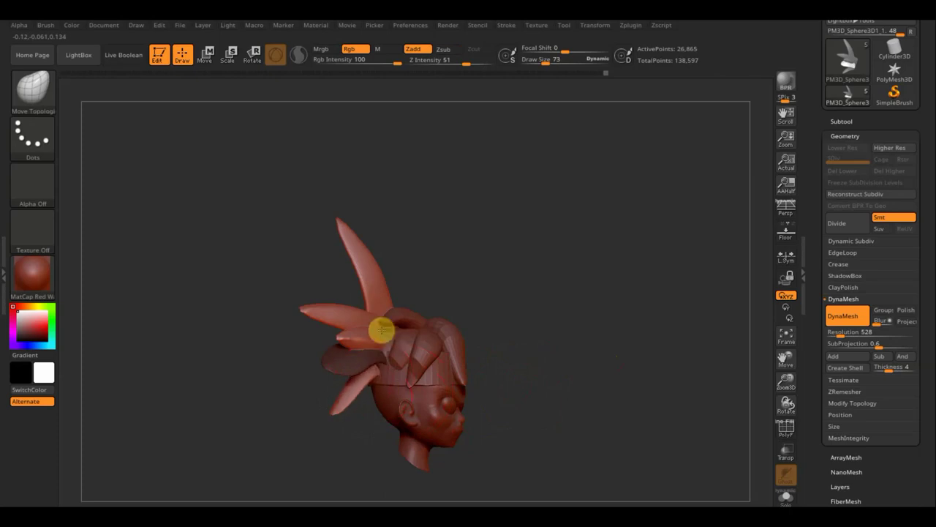
- Pull a lower hair spike down and left, checking it from the back and side
drag(364, 361, 331, 415)
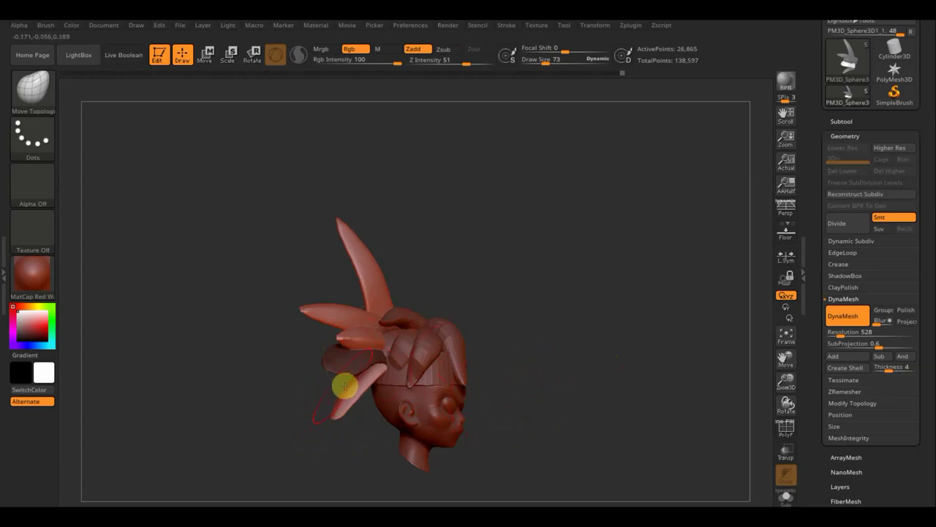
mouse_move(525, 422)
mouse_down()
mouse_move(594, 423)
mouse_move(446, 426)
mouse_move(476, 417)
mouse_up()
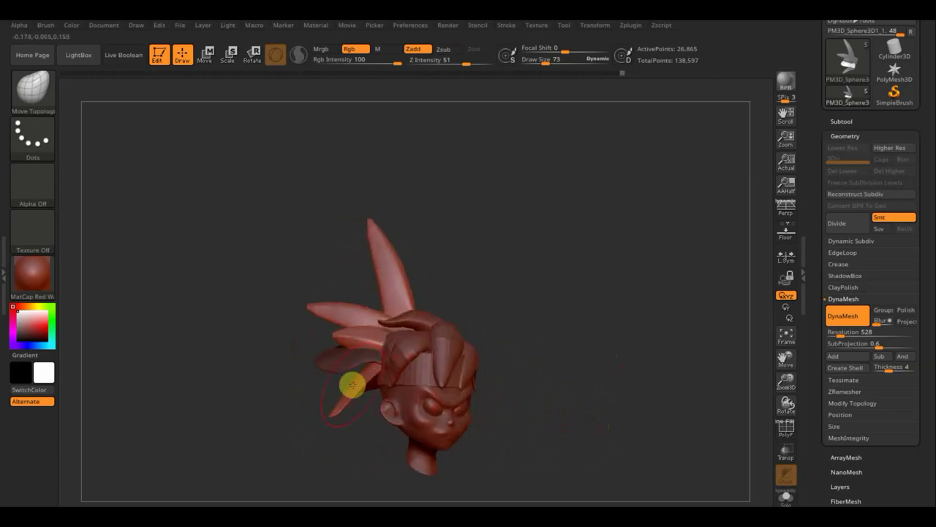
mouse_move(533, 385)
mouse_down()
mouse_move(533, 397)
mouse_move(592, 389)
mouse_up()
mouse_move(506, 393)
mouse_down()
mouse_move(544, 387)
mouse_move(324, 390)
mouse_up()
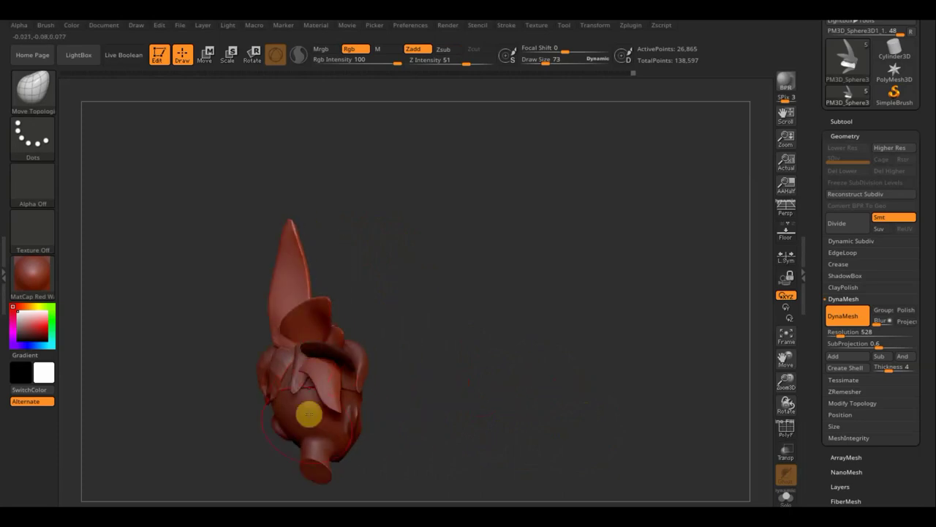
mouse_move(458, 429)
mouse_down()
mouse_move(331, 435)
mouse_move(420, 420)
mouse_up()
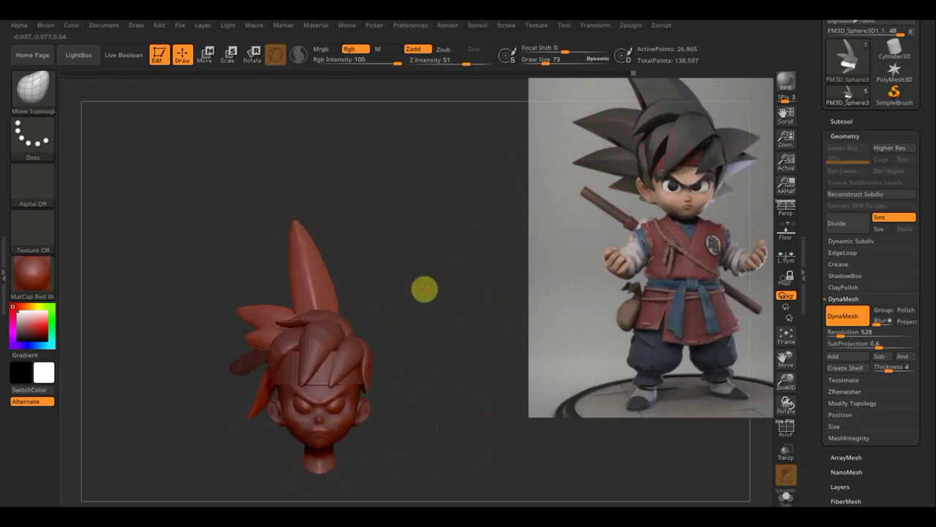
- Hide the reference image, mask only the lower-left spike, and bend its tip downward
key(shift)
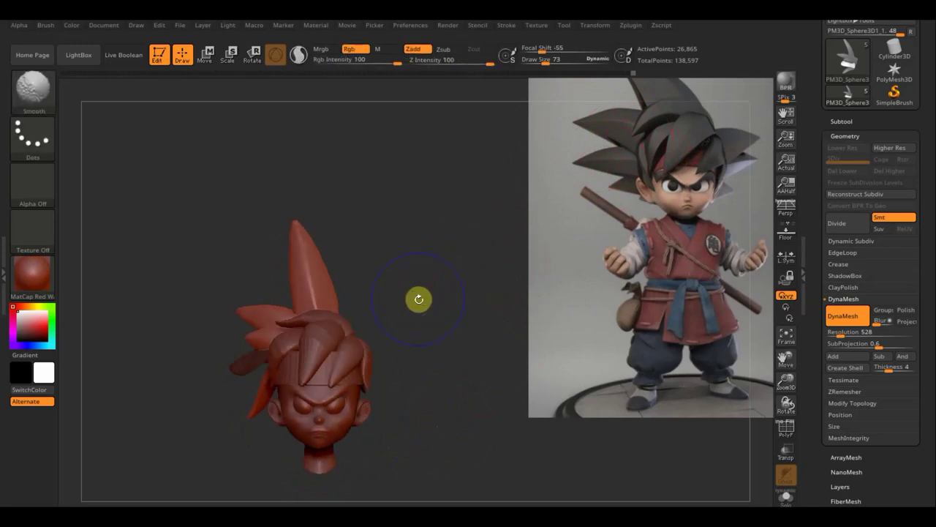
key(ctrl+h)
key(ctrl)
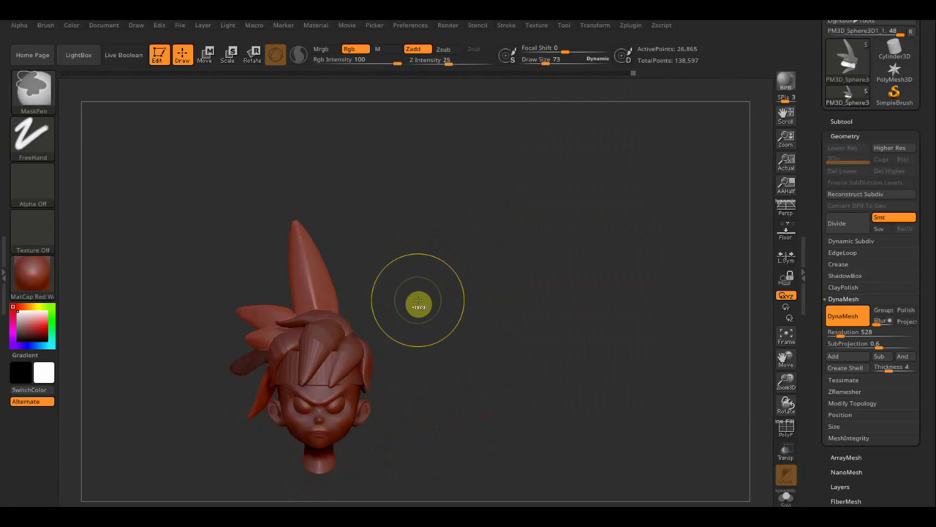
drag(430, 313, 452, 322)
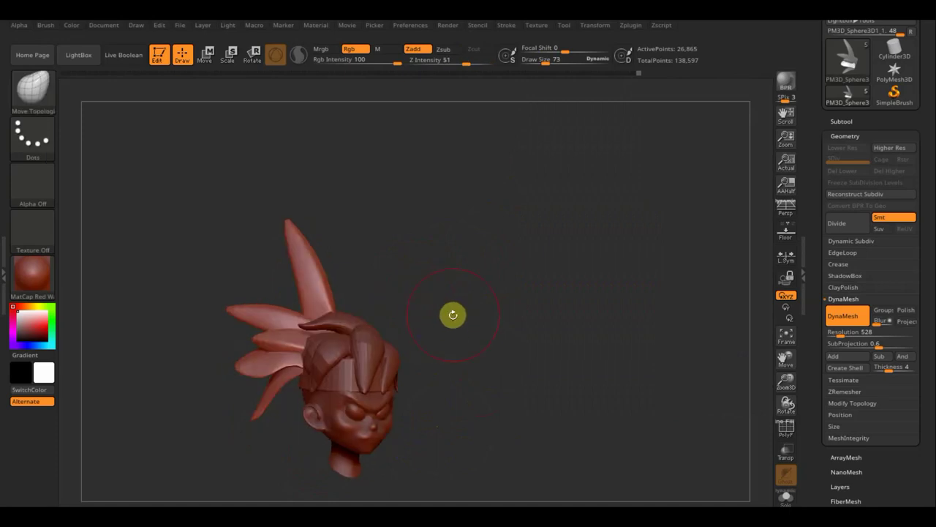
ctrl+click(453, 314)
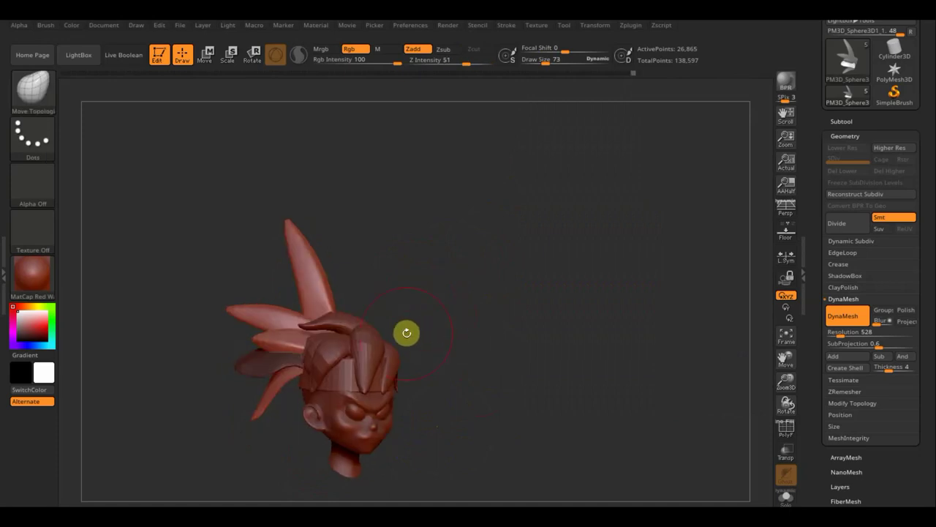
key(ctrl)
ctrl+click(454, 320)
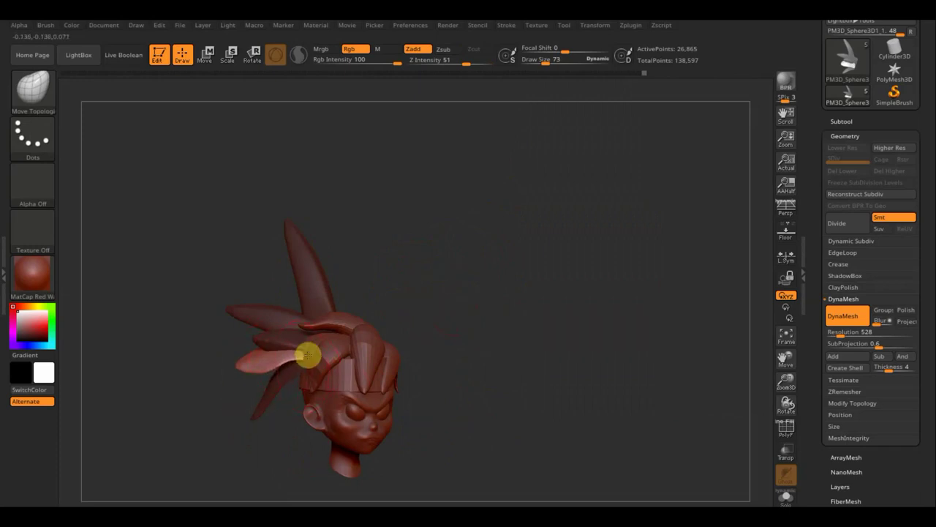
drag(235, 367, 242, 395)
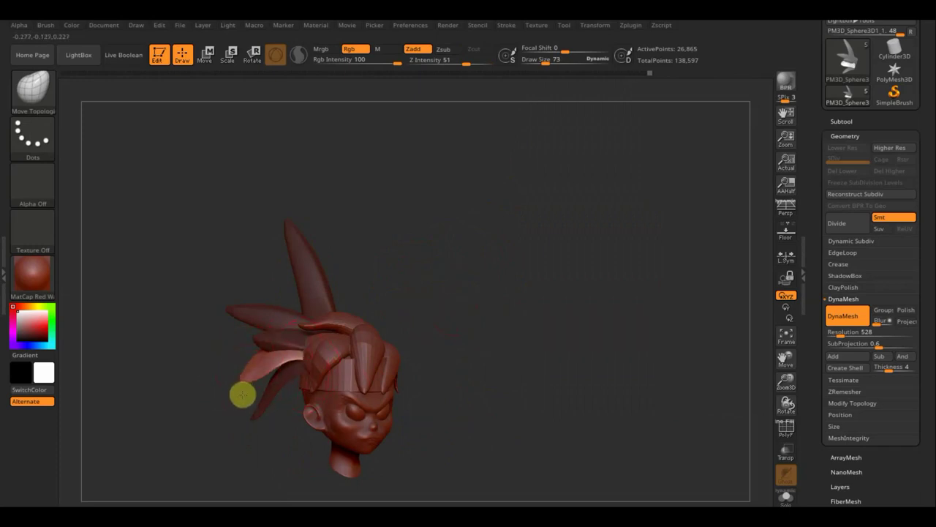
- Clear the mask from the spike and review the bent spikes from the front
mouse_move(483, 341)
mouse_down()
mouse_move(453, 349)
mouse_move(531, 347)
mouse_move(541, 377)
mouse_move(534, 397)
mouse_up()
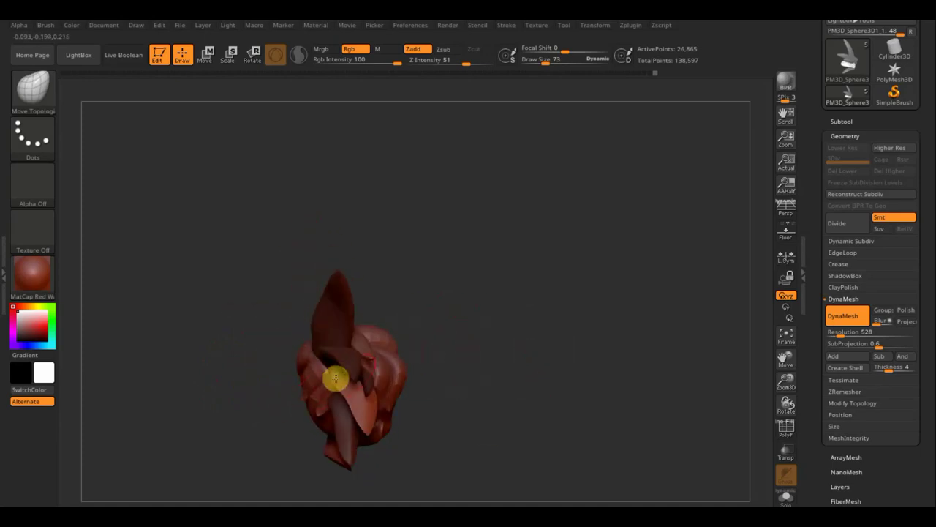
mouse_move(420, 374)
mouse_down()
mouse_move(531, 339)
mouse_move(525, 369)
mouse_move(537, 366)
mouse_up()
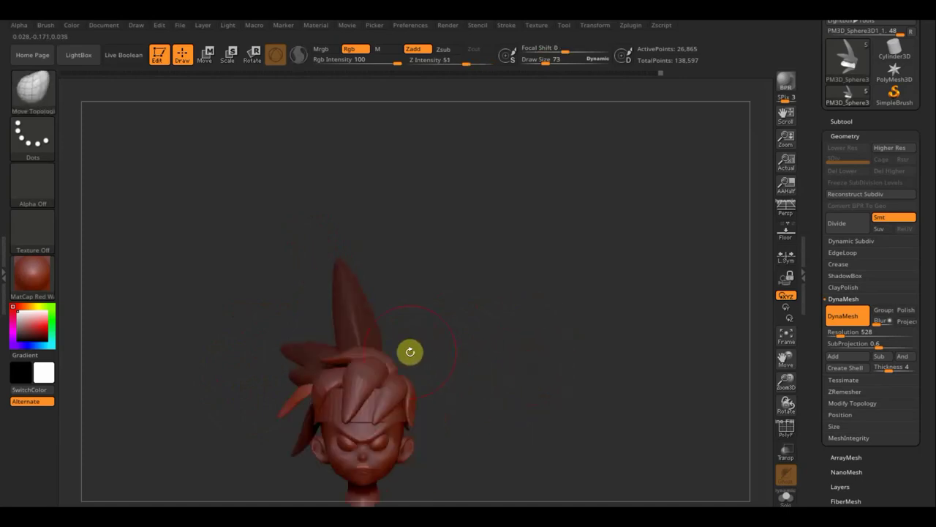
key(ctrl)
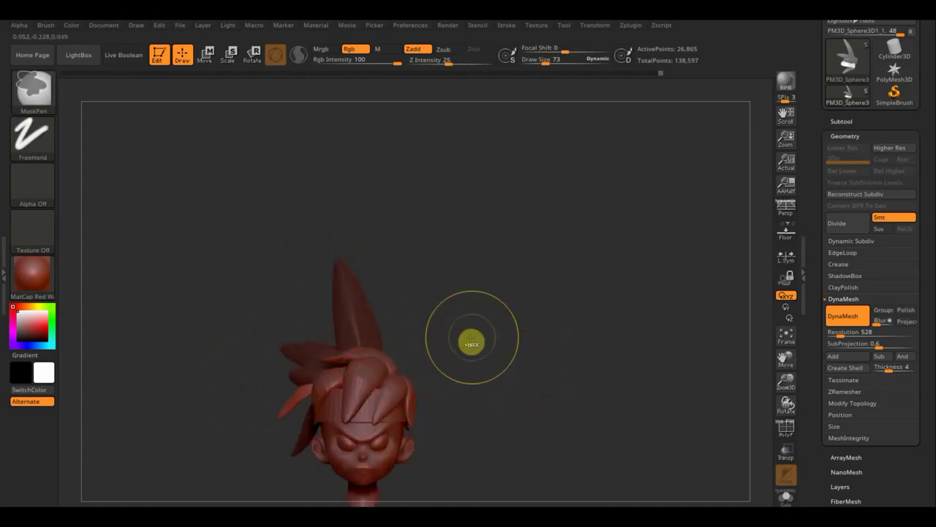
ctrl+drag(471, 343, 512, 341)
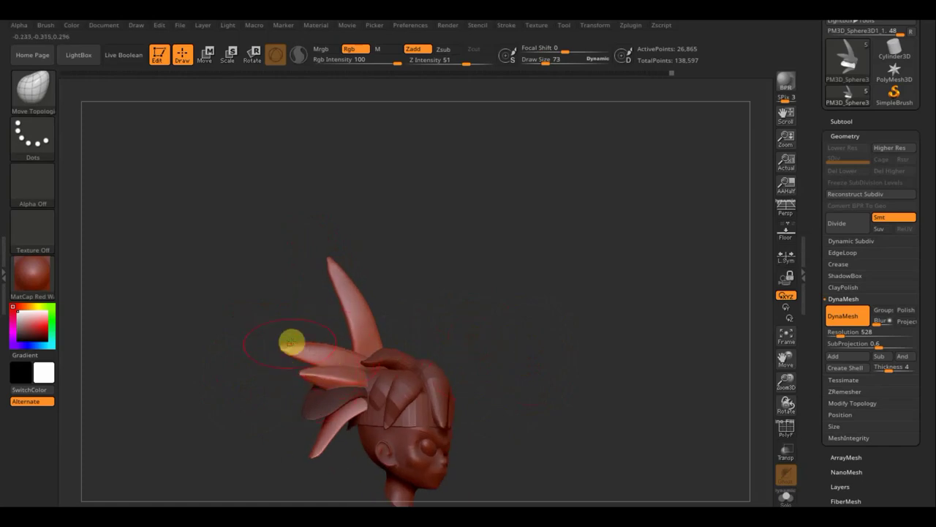
mouse_move(530, 349)
mouse_down()
mouse_move(508, 369)
mouse_move(537, 330)
mouse_move(393, 378)
mouse_up()
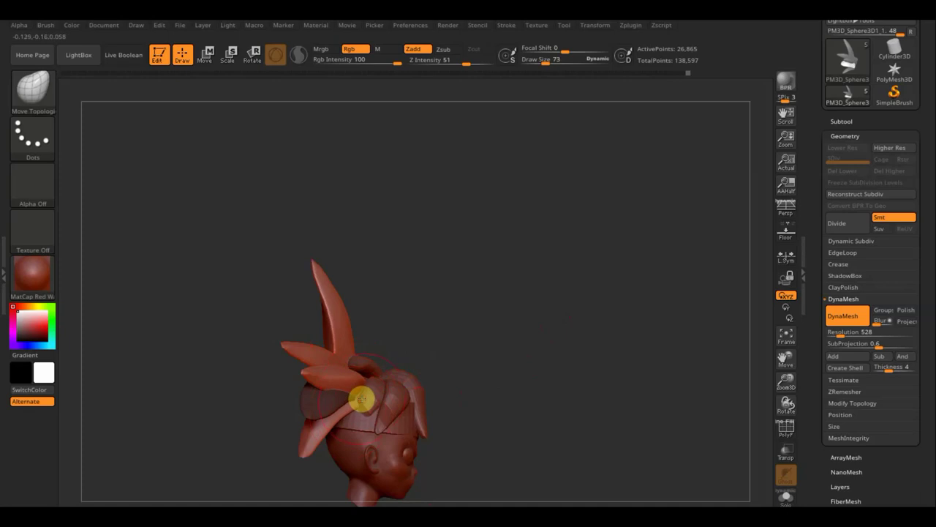
shift+drag(543, 390, 539, 390)
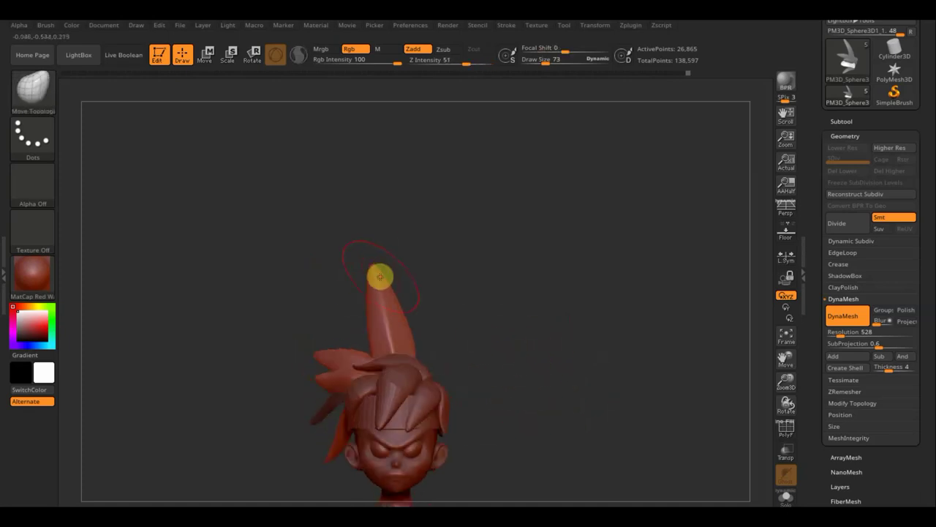
mouse_move(497, 326)
mouse_down()
mouse_move(516, 306)
mouse_move(531, 311)
mouse_up()
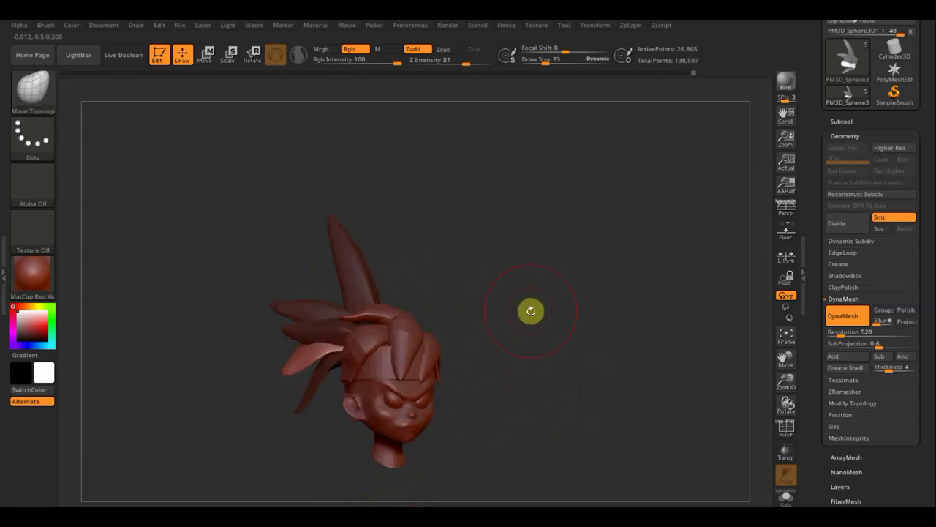
- Duplicate the side spike with Transpose and rotate the copy about 34 degrees
click(205, 54)
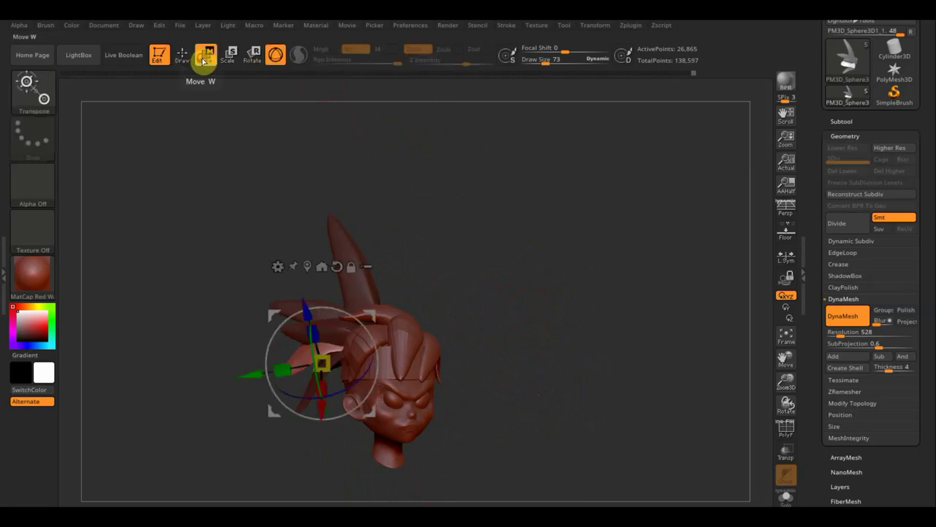
drag(372, 311, 470, 303)
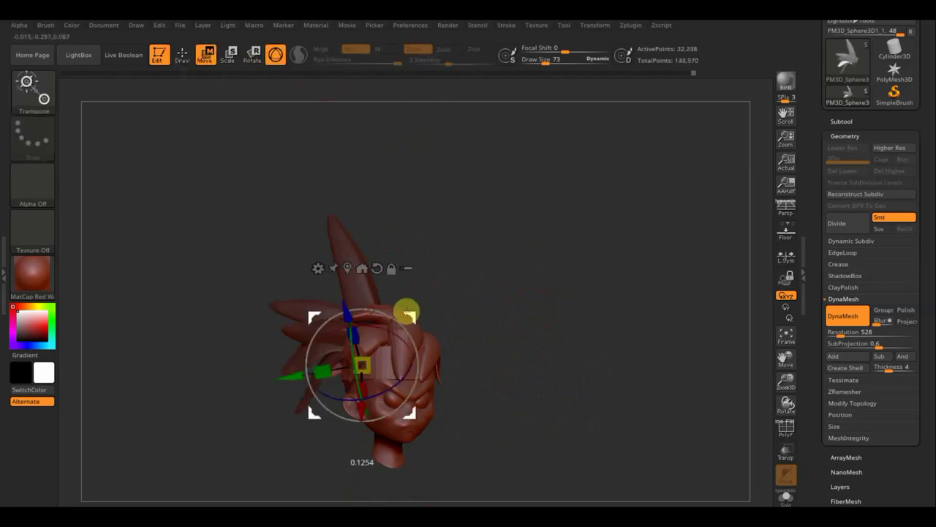
mouse_move(636, 346)
mouse_down()
mouse_move(593, 355)
mouse_move(615, 434)
mouse_move(626, 423)
mouse_up()
mouse_move(476, 326)
mouse_down()
mouse_move(470, 372)
mouse_move(429, 397)
mouse_move(444, 403)
mouse_up()
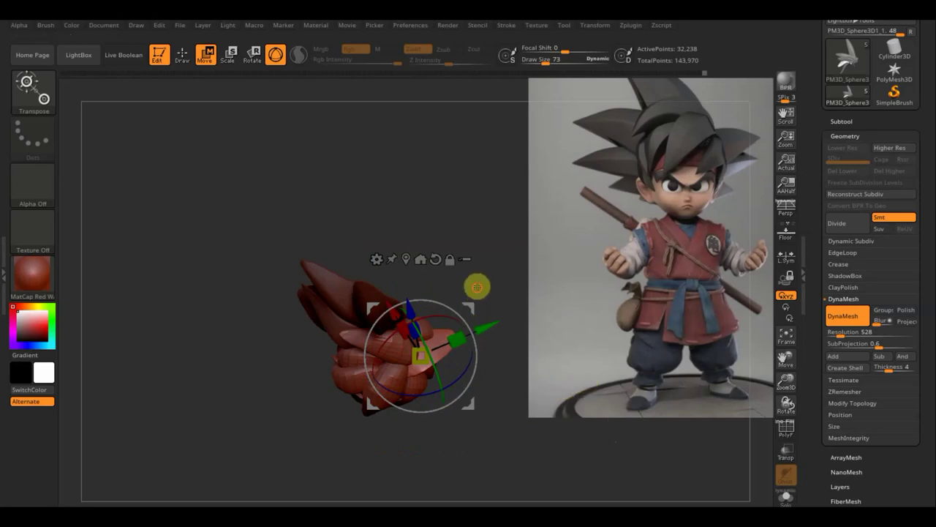
- Nudge the spike copy sideways and left, then undo back to the single original spike
mouse_move(476, 285)
mouse_down()
mouse_move(470, 163)
mouse_move(480, 209)
mouse_up()
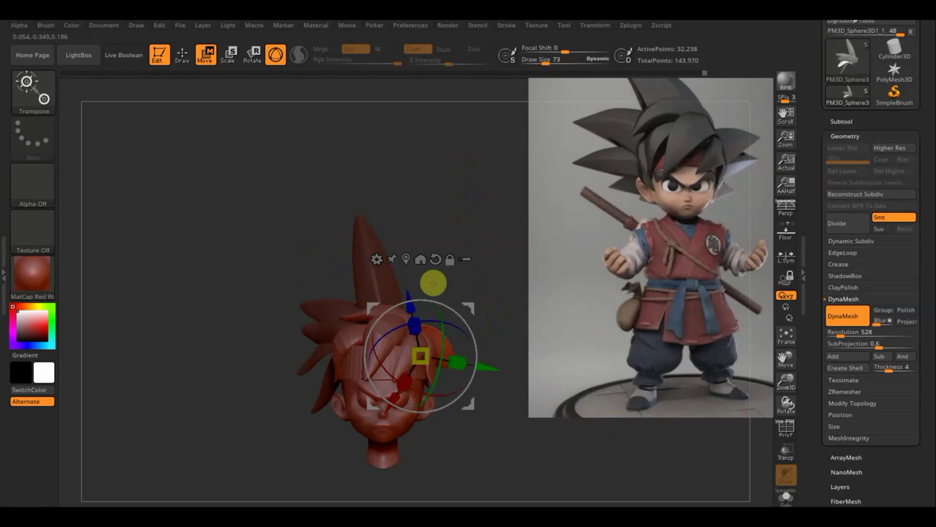
mouse_move(508, 297)
mouse_down()
mouse_move(438, 318)
mouse_move(464, 324)
mouse_move(519, 441)
mouse_up()
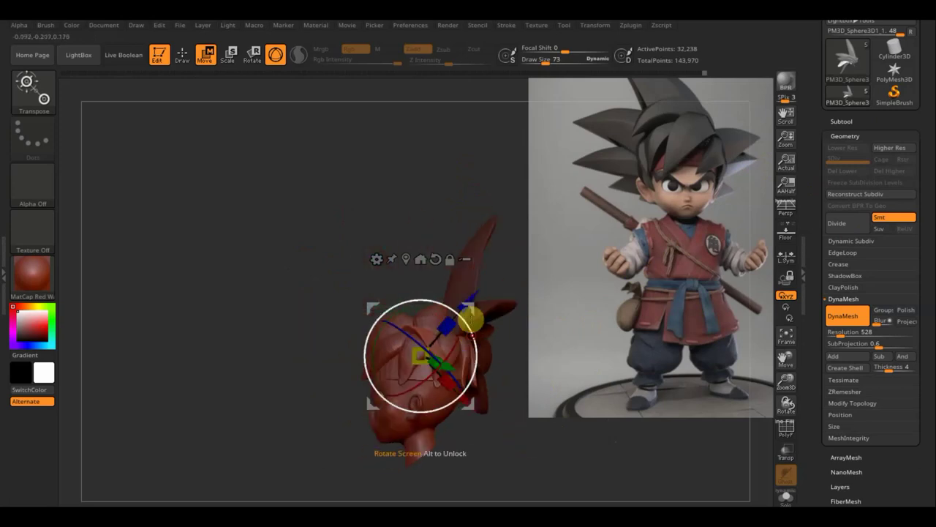
mouse_move(471, 319)
mouse_down()
mouse_move(437, 271)
mouse_move(403, 251)
mouse_up()
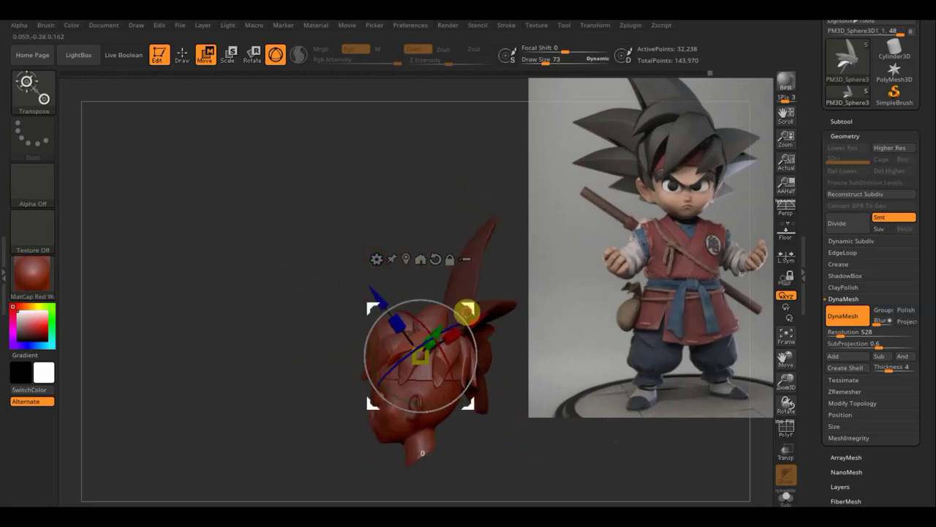
mouse_move(466, 312)
mouse_down()
mouse_move(527, 295)
mouse_move(516, 383)
mouse_move(578, 447)
mouse_move(596, 444)
mouse_move(593, 435)
mouse_up()
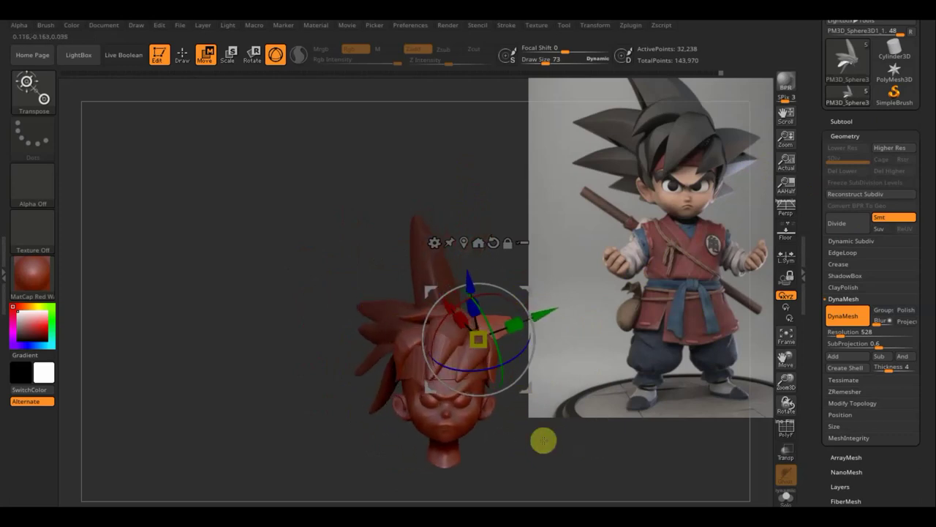
mouse_move(549, 481)
alt+mouse_down()
mouse_move(487, 476)
mouse_move(469, 450)
alt+mouse_up()
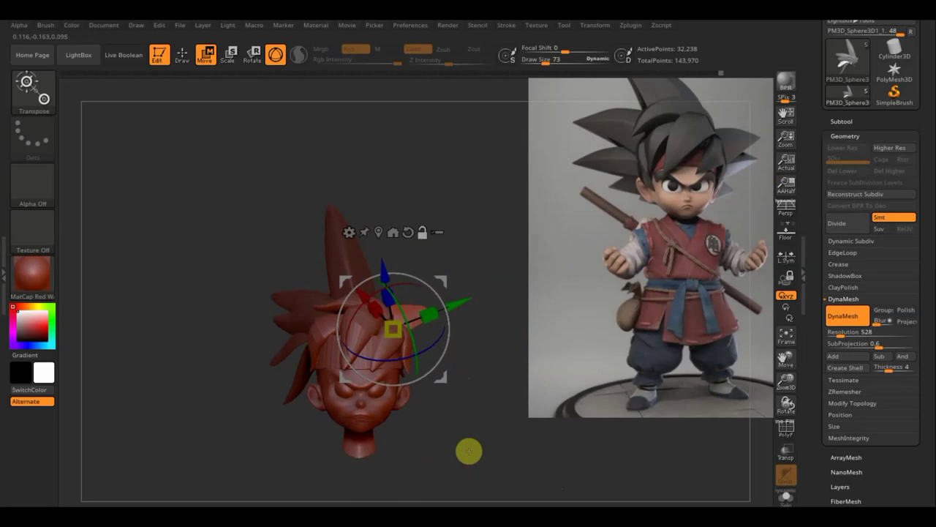
key(ctrl+z)
key(ctrl+z)
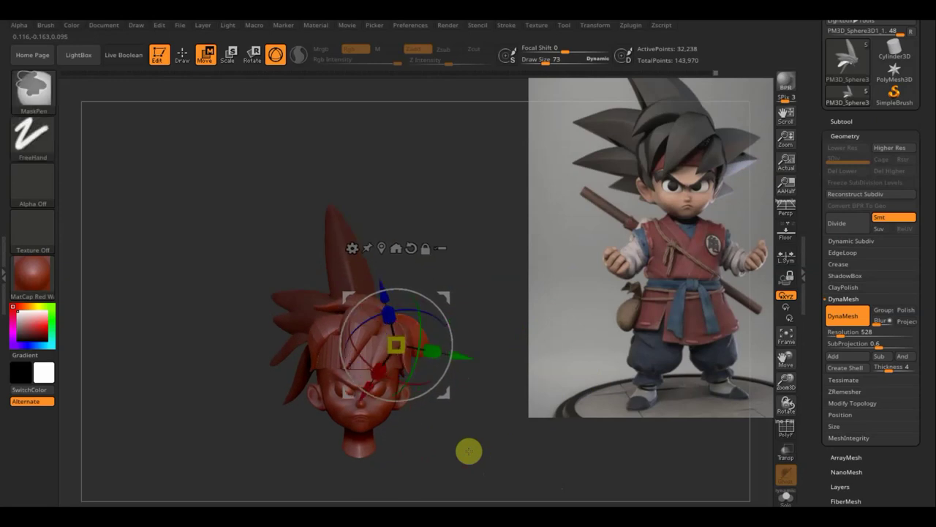
key(ctrl+z)
key(ctrl+z)
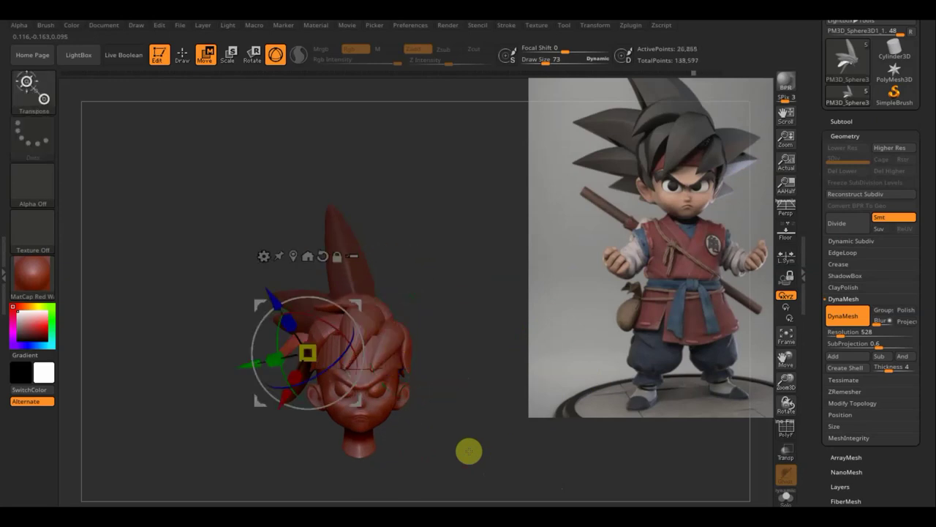
key(ctrl+z)
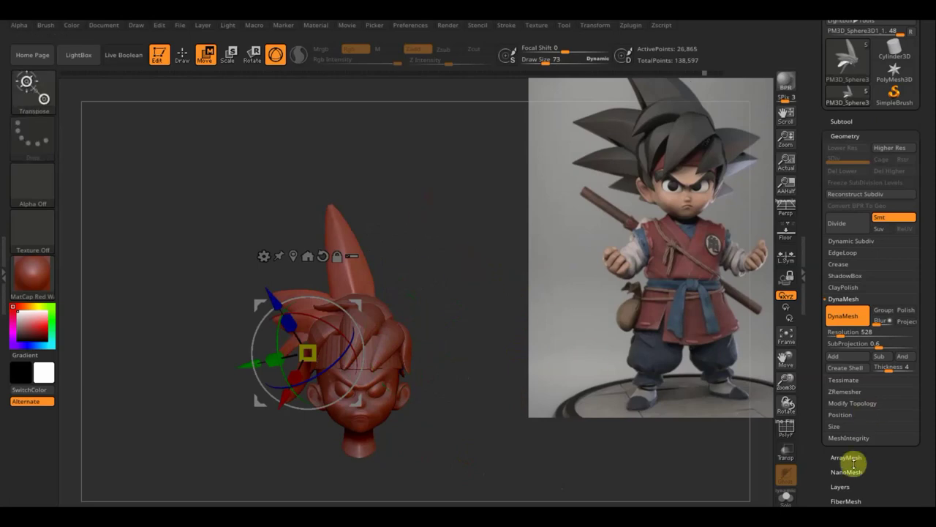
- Apply Mirror And Weld under Modify Topology to copy the spikes to the other side, then return to Draw
click(853, 403)
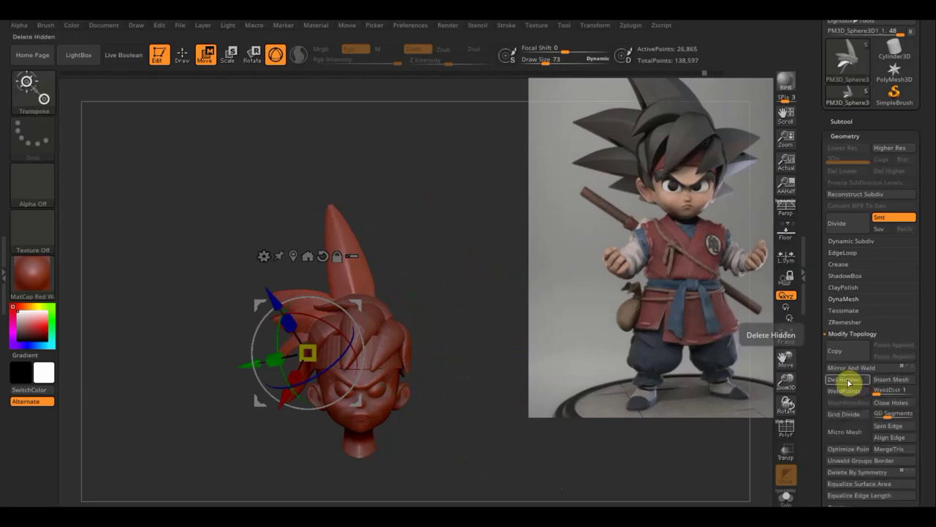
click(851, 368)
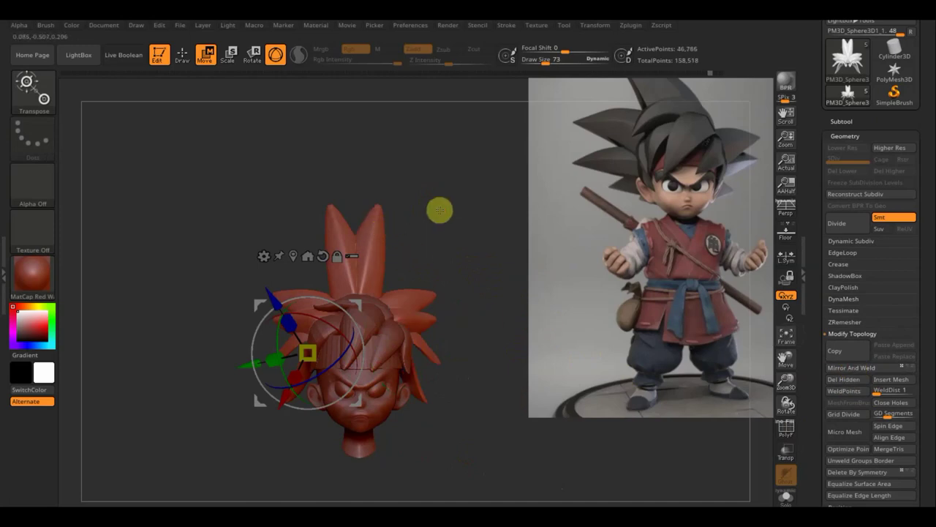
drag(441, 211, 400, 196)
click(183, 56)
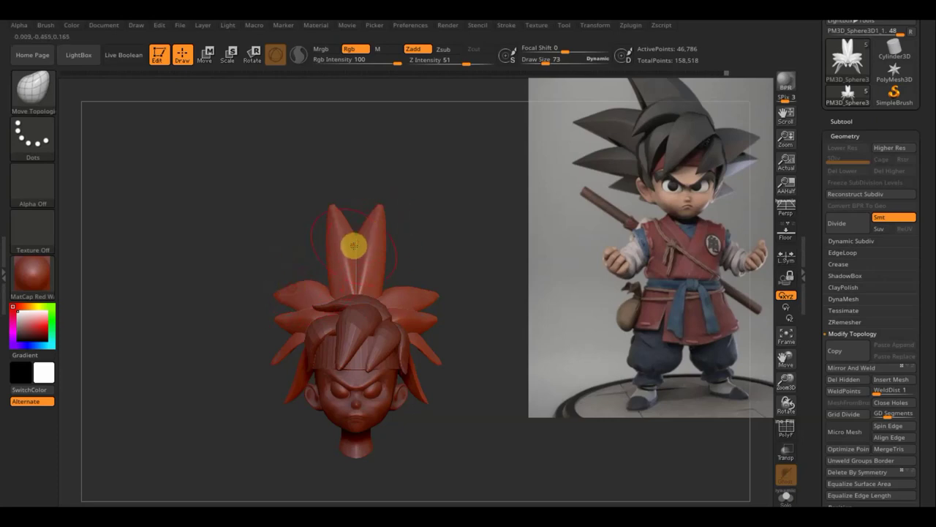
- Pull the central spike upward, hide the reference, smooth its tip, and start a TrimCurve line across it
mouse_move(361, 291)
mouse_down()
mouse_move(375, 256)
mouse_move(382, 293)
mouse_move(386, 284)
mouse_move(356, 244)
mouse_move(376, 278)
mouse_move(359, 253)
mouse_move(371, 268)
mouse_up()
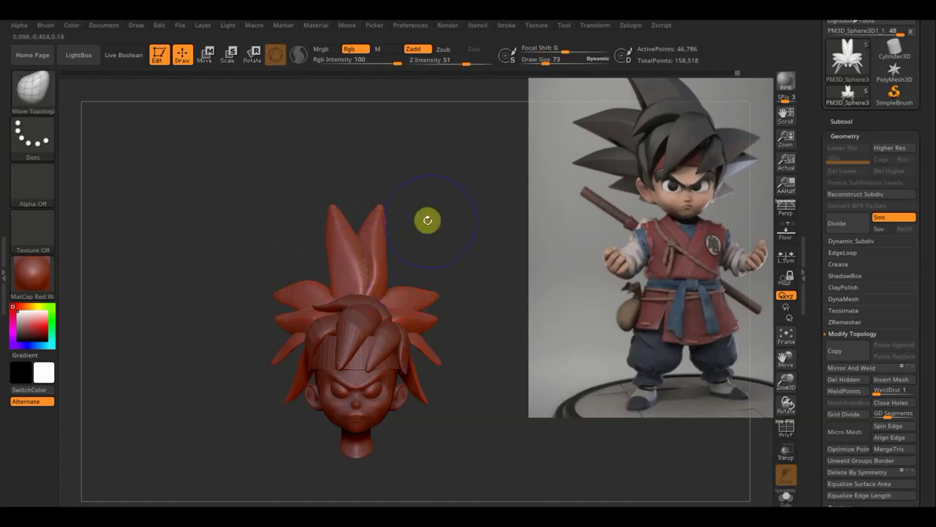
key(shift+z)
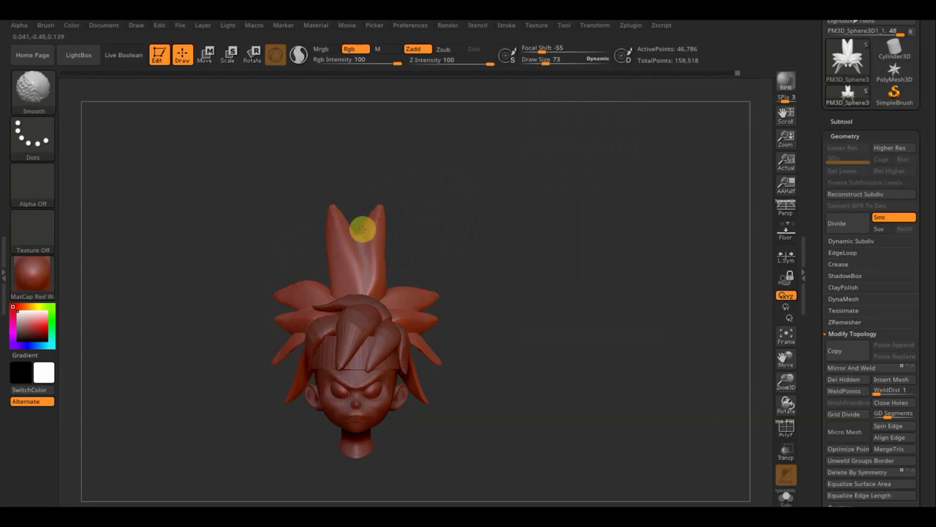
mouse_move(362, 229)
shift+mouse_down()
mouse_move(351, 240)
mouse_move(335, 215)
mouse_move(306, 209)
shift+mouse_up()
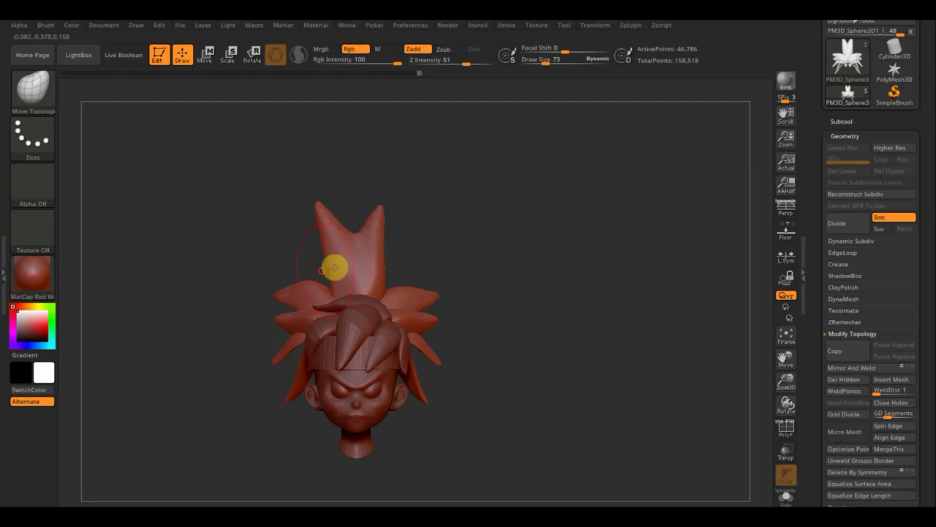
ctrl+shift+drag(335, 188, 368, 255)
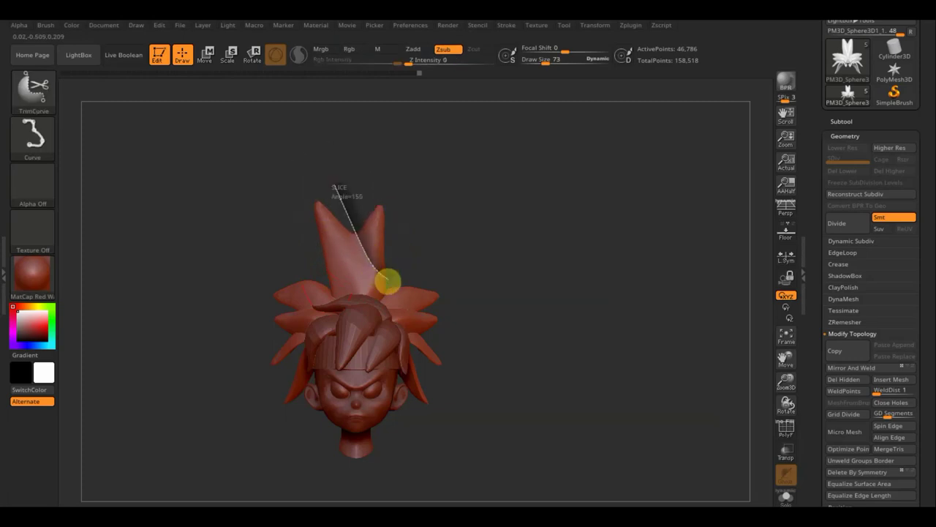
- Finish the TrimCurve slice along the tall crest spike to narrow it
ctrl+shift+drag(388, 280, 495, 282)
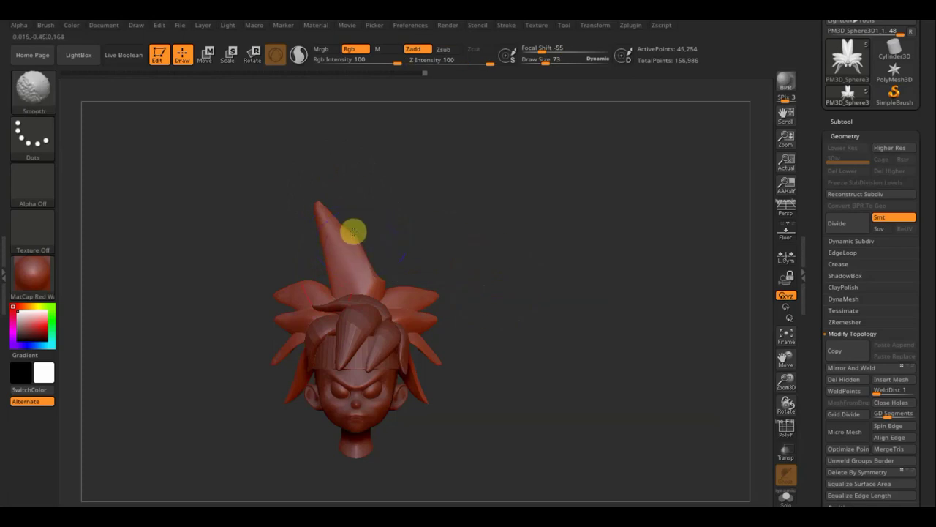
key(b)
key(m)
key(t)
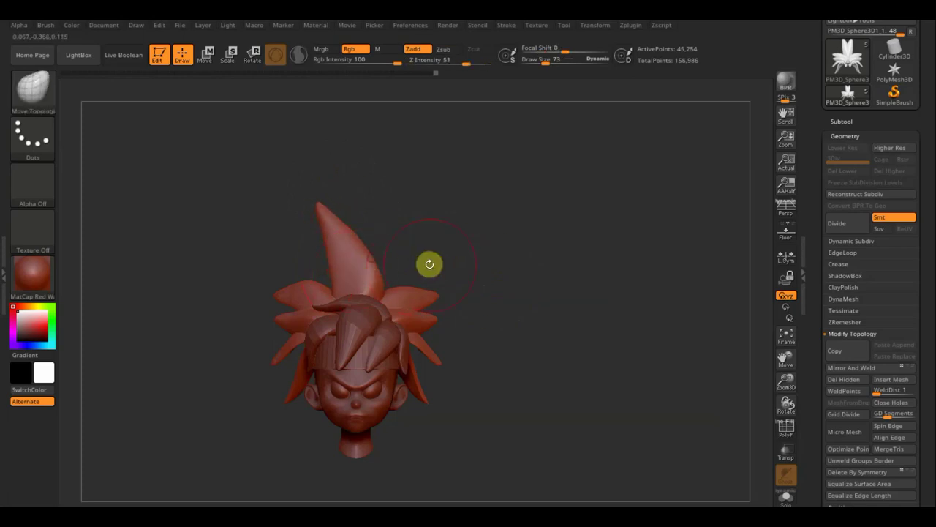
- Bend the tall spike's tip up and left, then show the reference image again
mouse_move(429, 263)
mouse_down()
mouse_move(502, 253)
mouse_move(466, 261)
mouse_up()
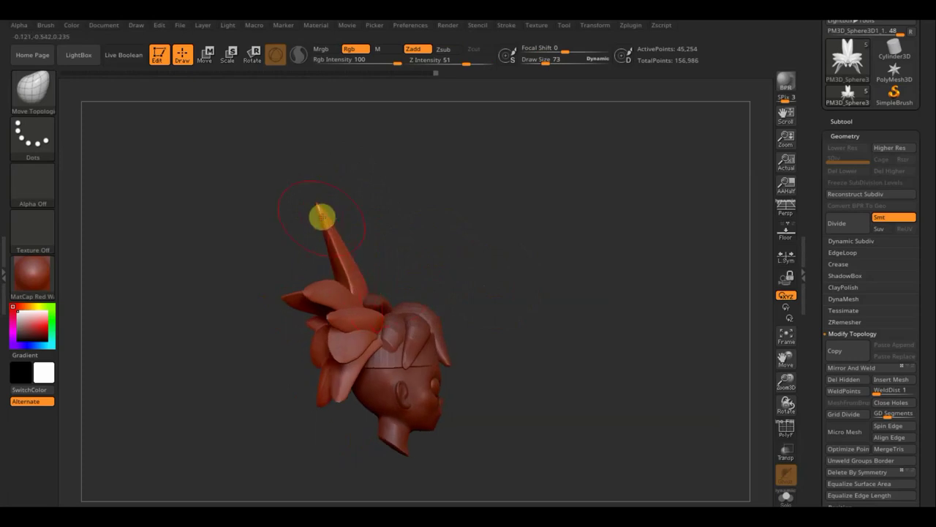
drag(318, 207, 299, 211)
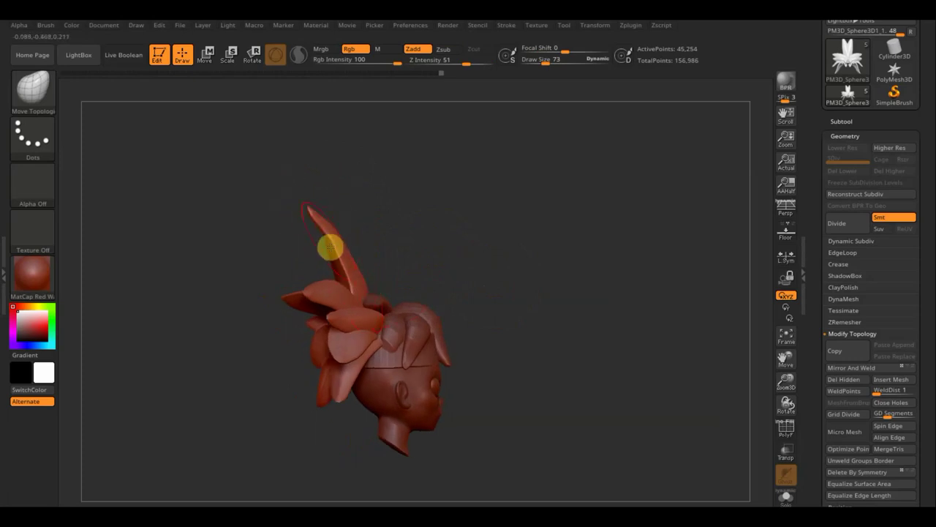
mouse_move(393, 296)
mouse_down()
mouse_move(514, 276)
mouse_move(376, 329)
mouse_move(463, 334)
mouse_up()
mouse_move(502, 373)
alt+mouse_down()
mouse_move(510, 303)
mouse_move(521, 346)
mouse_move(509, 330)
alt+mouse_up()
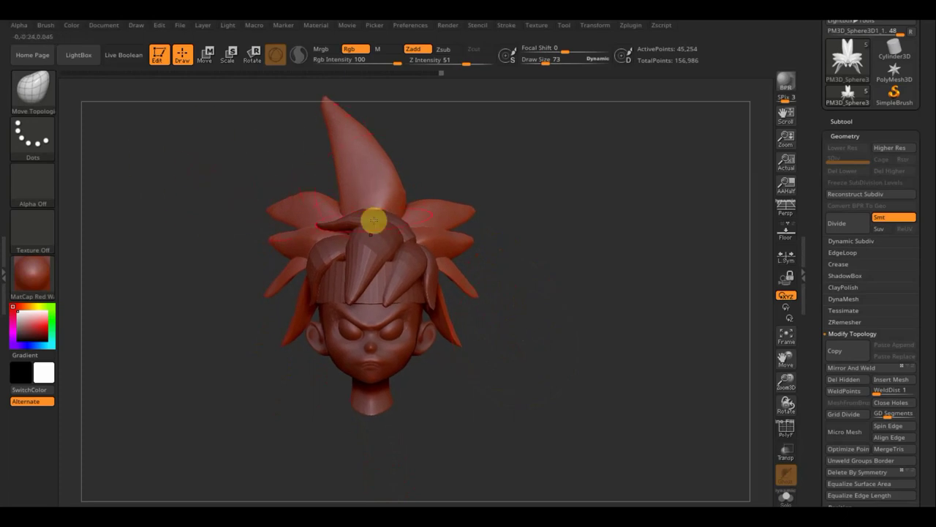
mouse_move(539, 340)
alt+mouse_down()
mouse_move(529, 322)
mouse_move(545, 362)
alt+mouse_up()
key(shift+z)
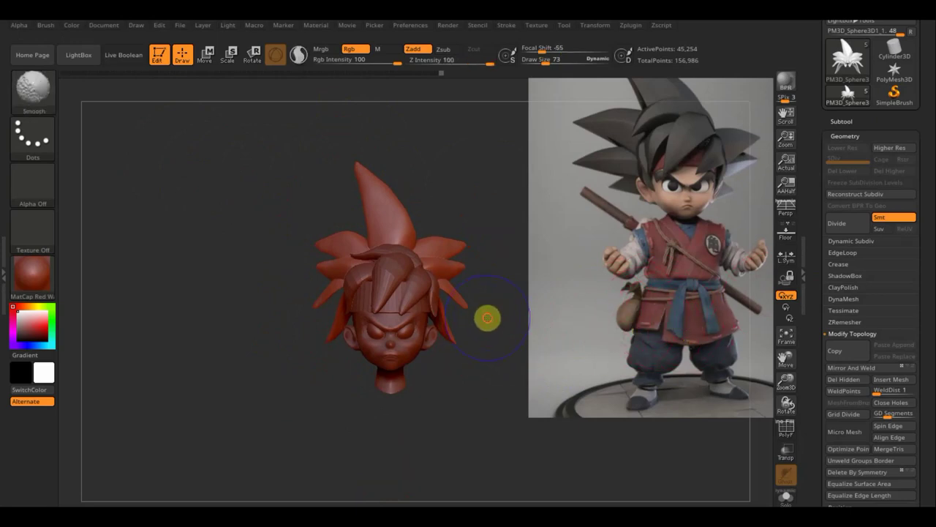
- Compare the hair from front, back and top against the reference, then hide the reference image
mouse_move(488, 329)
alt+mouse_down()
mouse_move(508, 420)
mouse_move(482, 323)
mouse_move(456, 319)
mouse_move(446, 294)
alt+mouse_up()
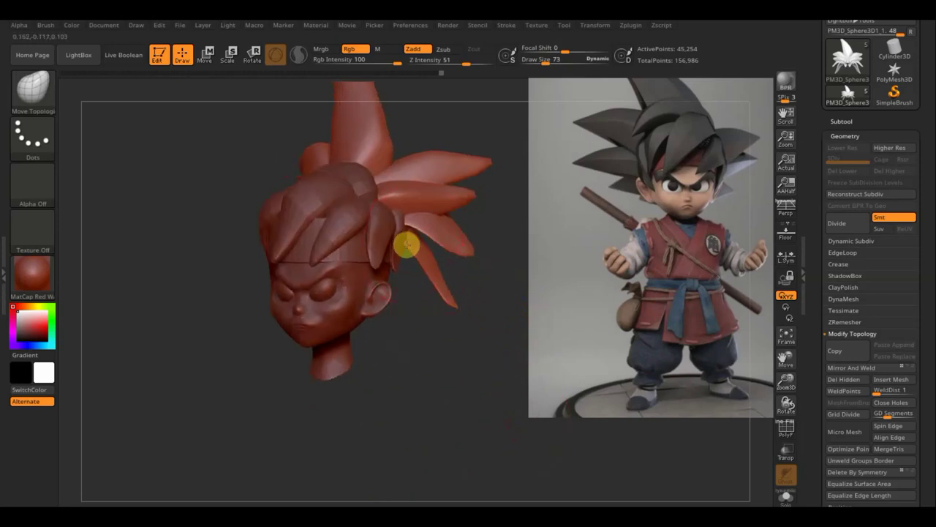
mouse_move(439, 345)
mouse_down()
mouse_move(407, 378)
mouse_move(378, 364)
mouse_move(336, 371)
mouse_move(392, 378)
mouse_up()
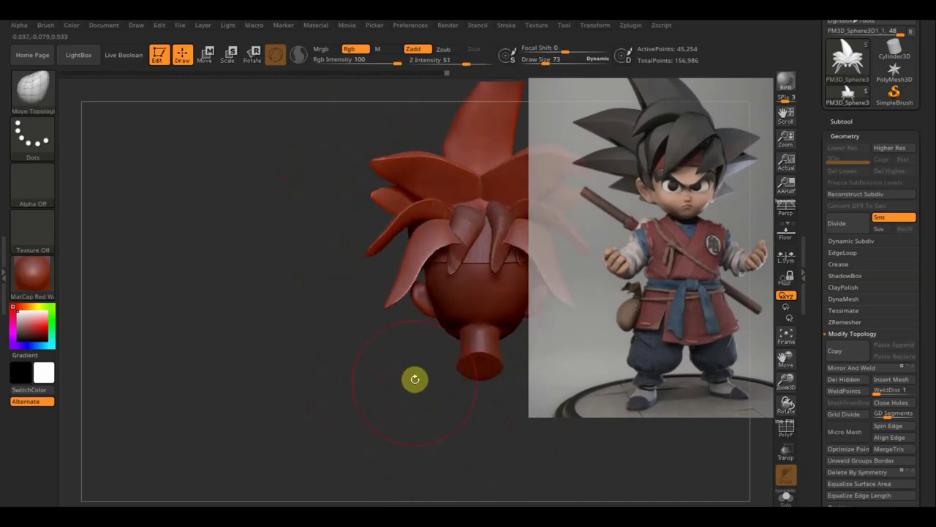
alt+drag(390, 385, 284, 405)
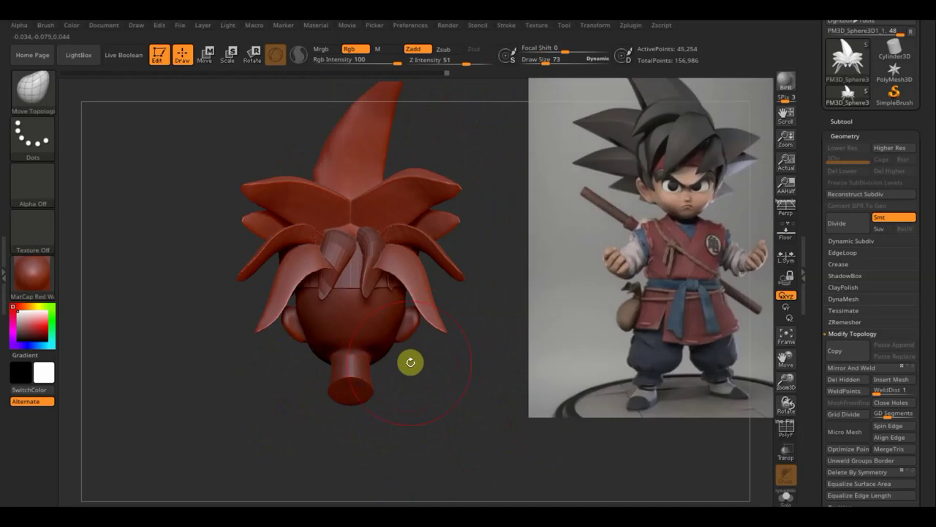
key(shift)
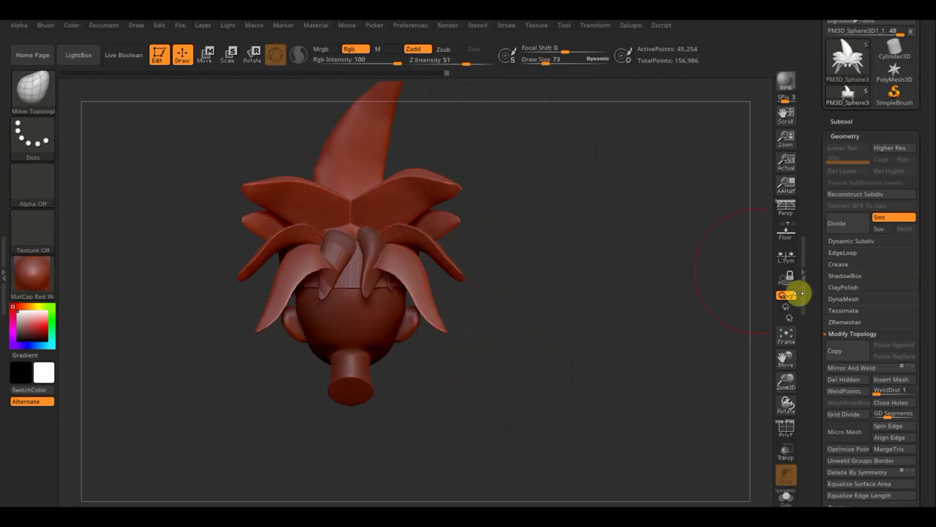
mouse_move(569, 316)
mouse_down()
mouse_move(670, 325)
mouse_move(650, 317)
mouse_move(702, 314)
mouse_move(654, 324)
mouse_up()
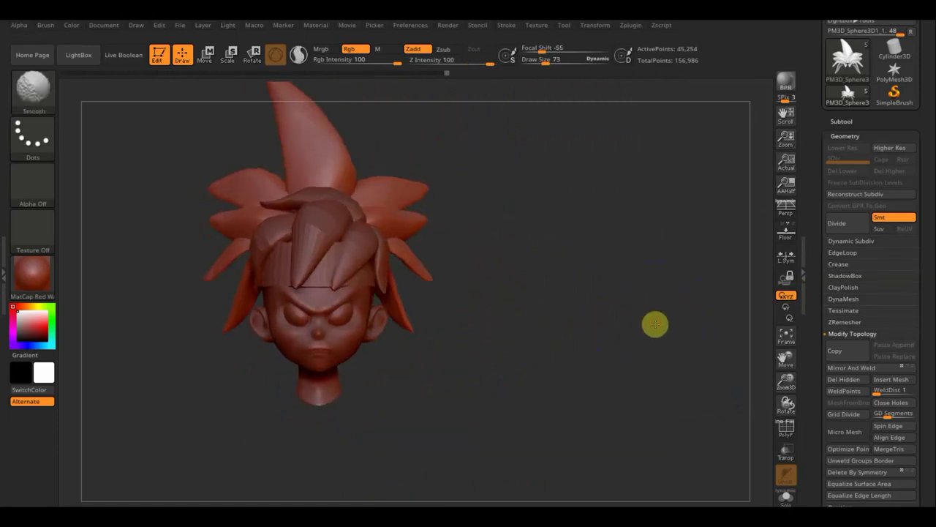
mouse_move(599, 256)
mouse_down()
mouse_move(610, 276)
mouse_move(428, 161)
mouse_up()
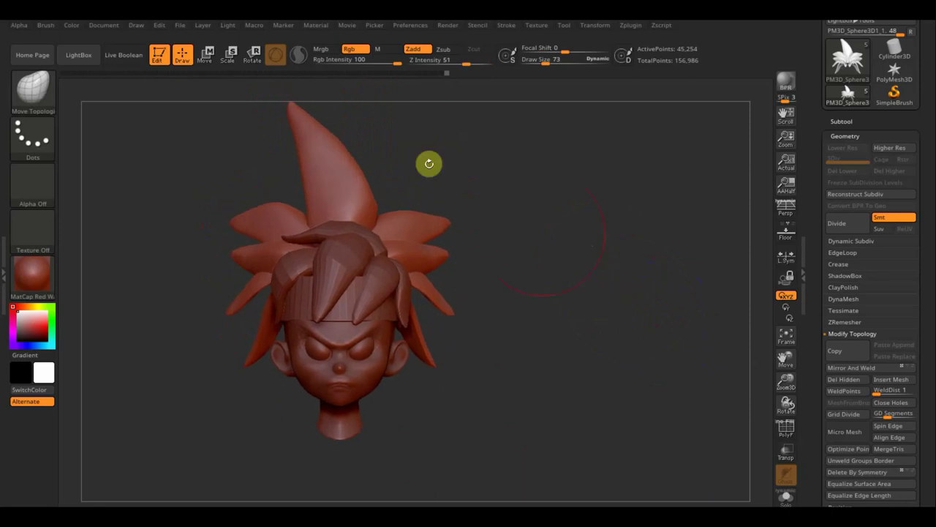
click(207, 55)
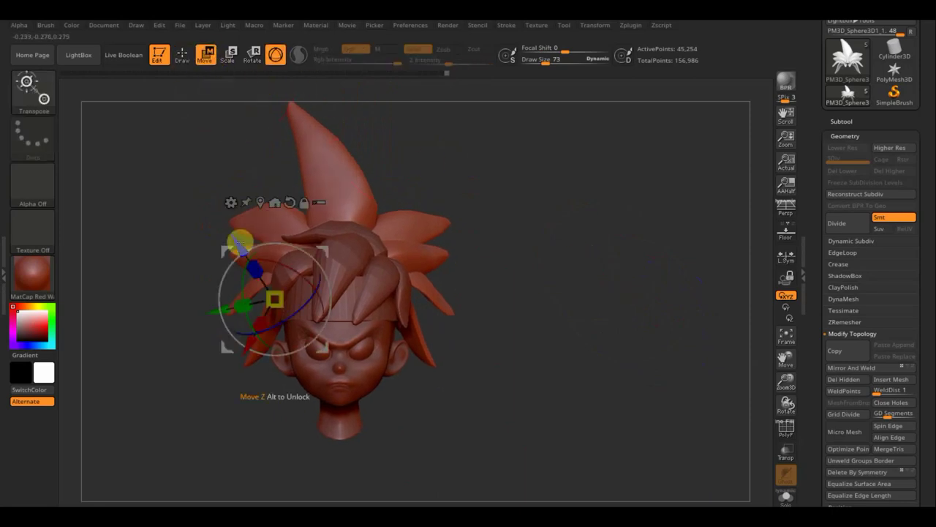
- Move the side hair fins down, tilt them so the top spike stands straighter, and shift them left
drag(316, 253, 321, 282)
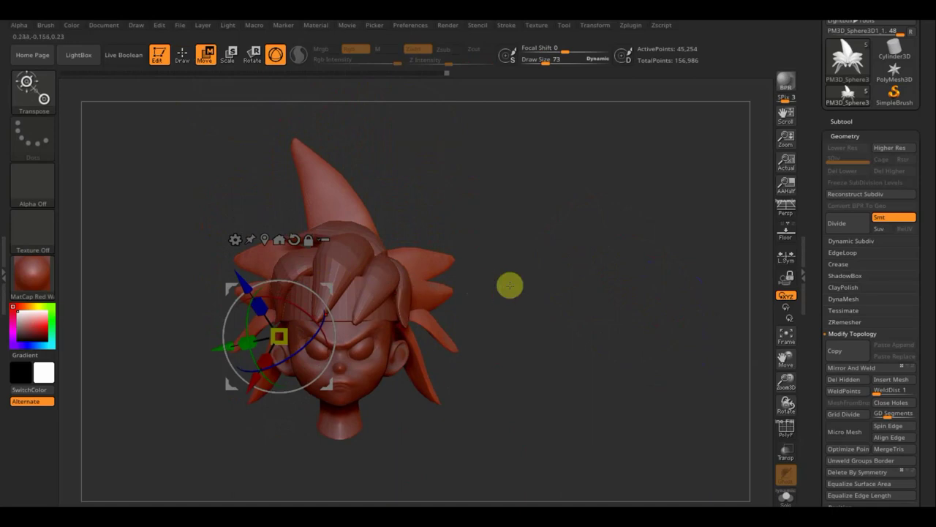
drag(510, 284, 409, 301)
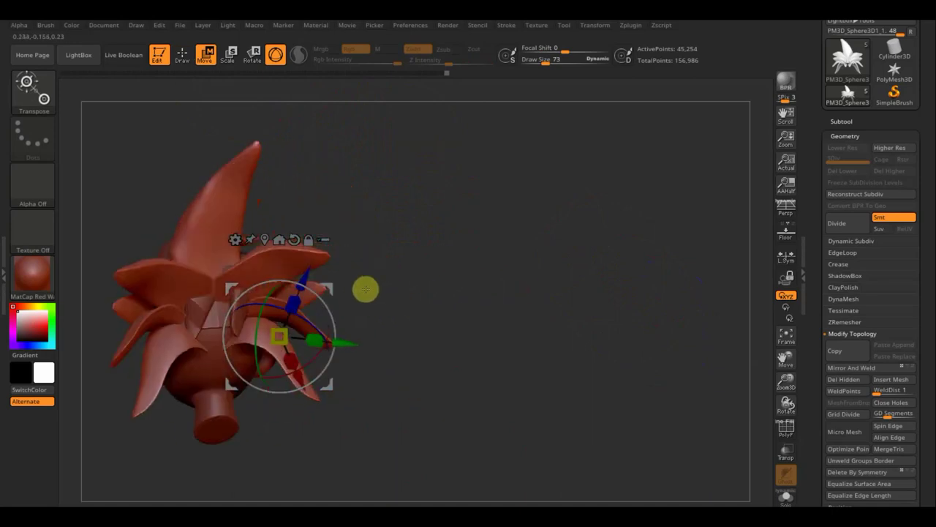
drag(461, 251, 408, 256)
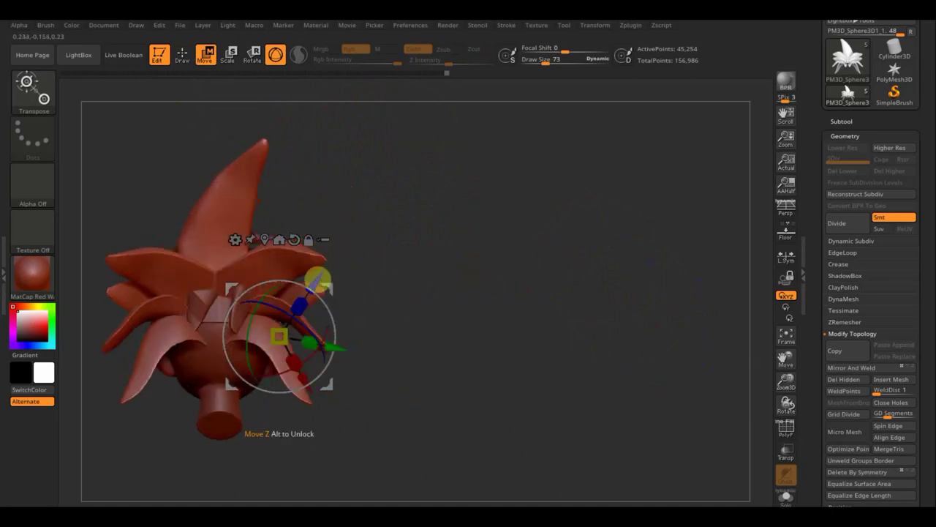
mouse_move(317, 293)
mouse_down()
mouse_move(327, 291)
mouse_move(319, 335)
mouse_up()
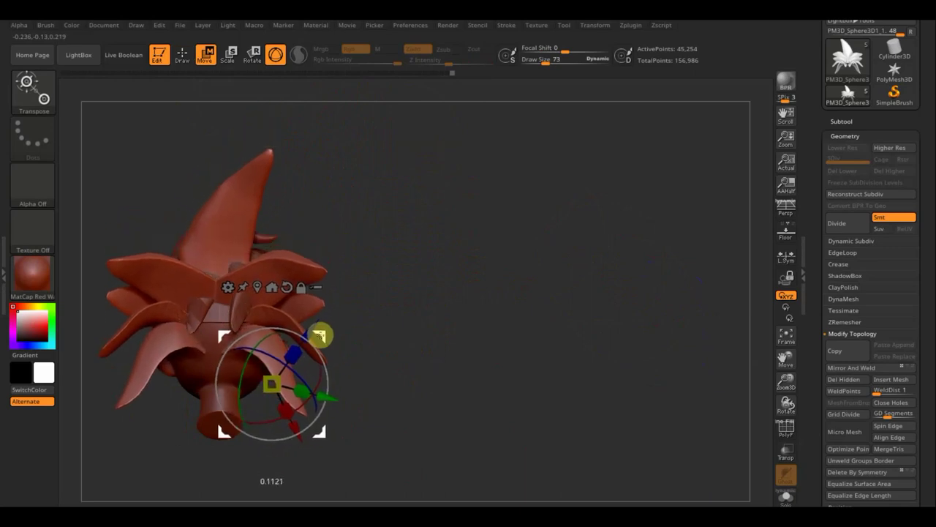
mouse_move(502, 313)
mouse_down()
mouse_move(383, 309)
mouse_move(583, 302)
mouse_up()
mouse_move(324, 349)
mouse_down()
mouse_move(309, 328)
mouse_move(364, 322)
mouse_up()
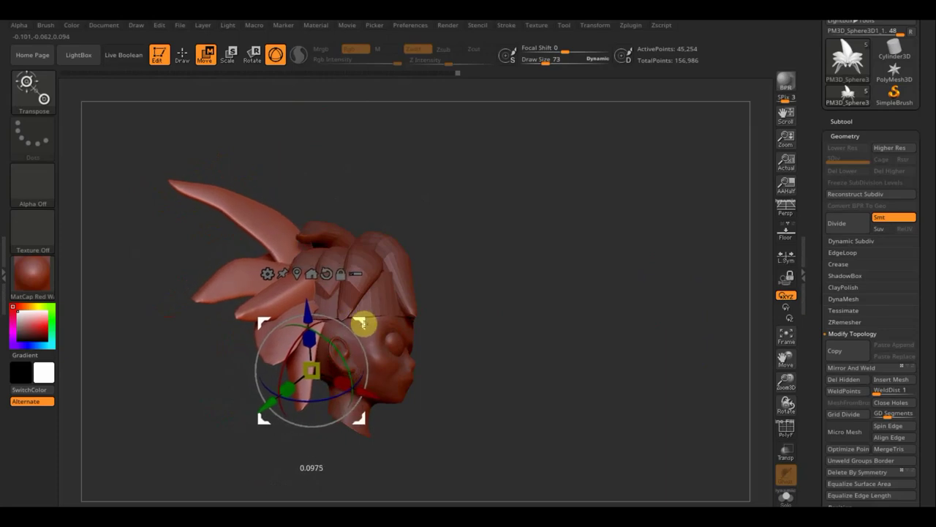
mouse_move(431, 329)
mouse_down()
mouse_move(549, 334)
mouse_move(537, 336)
mouse_up()
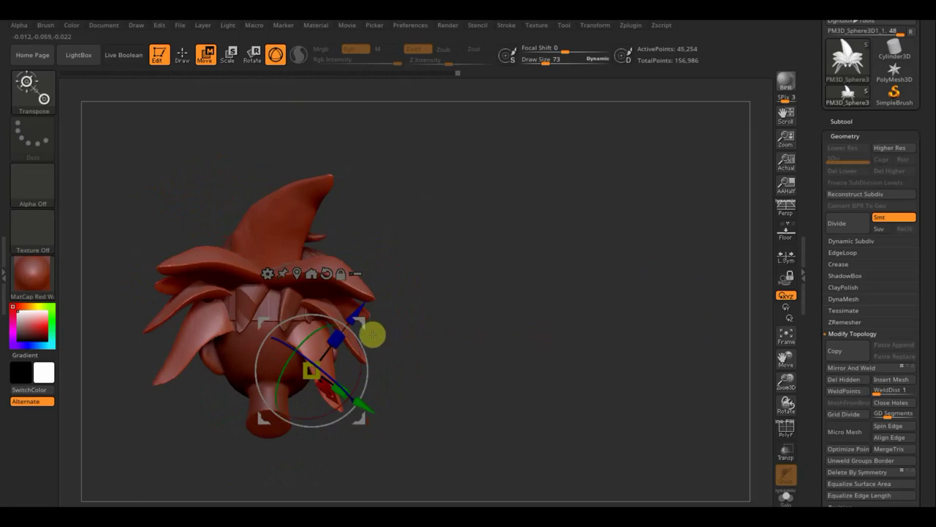
drag(360, 339, 375, 326)
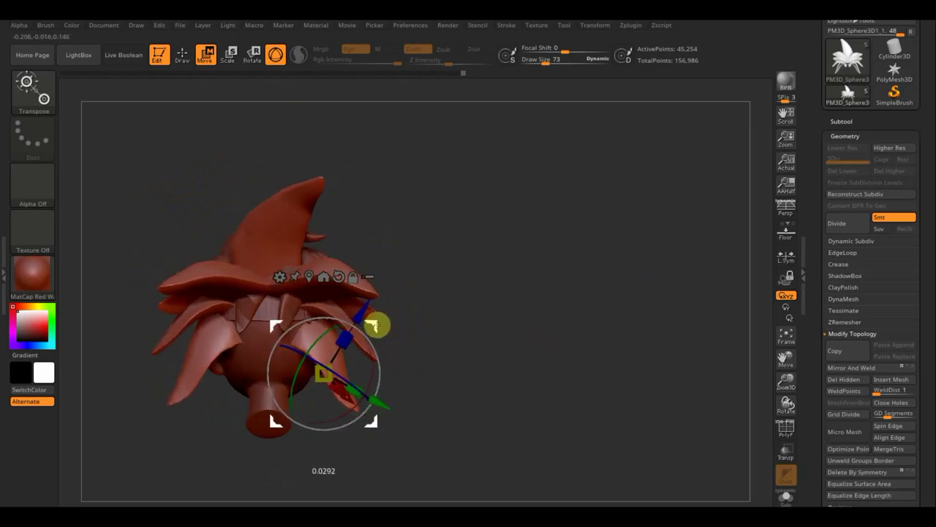
mouse_move(563, 333)
mouse_down()
mouse_move(453, 338)
mouse_move(581, 341)
mouse_up()
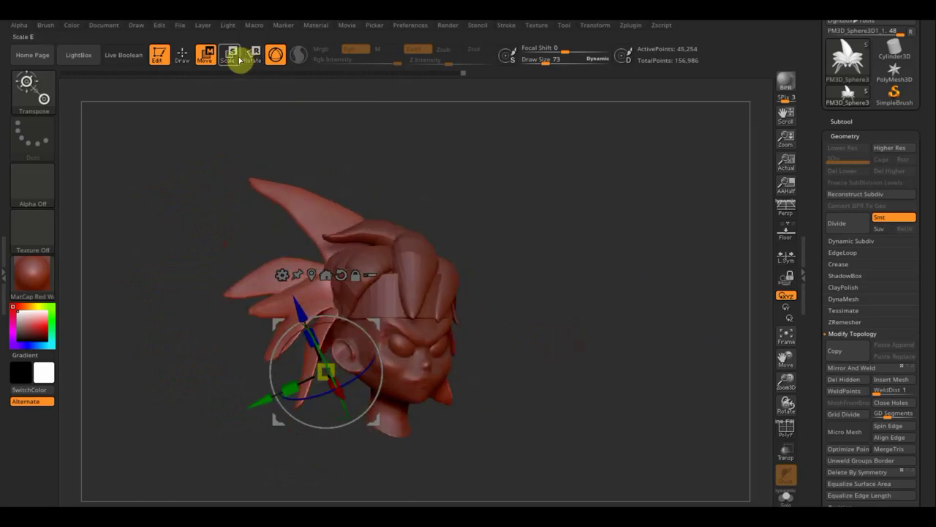
- With Move Topological, pull the side hair petals down and up into an even fan around the cap
click(182, 55)
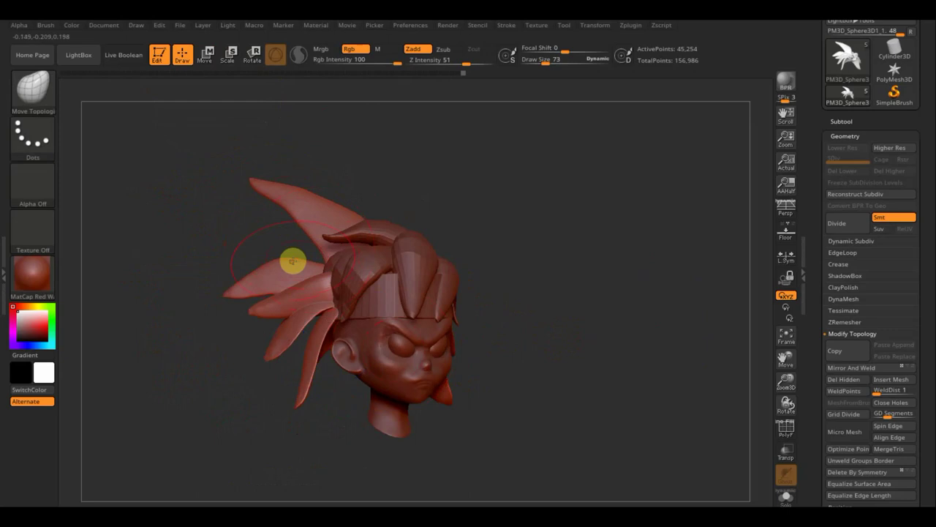
mouse_move(306, 243)
mouse_down()
mouse_move(271, 272)
mouse_move(290, 293)
mouse_move(289, 271)
mouse_up()
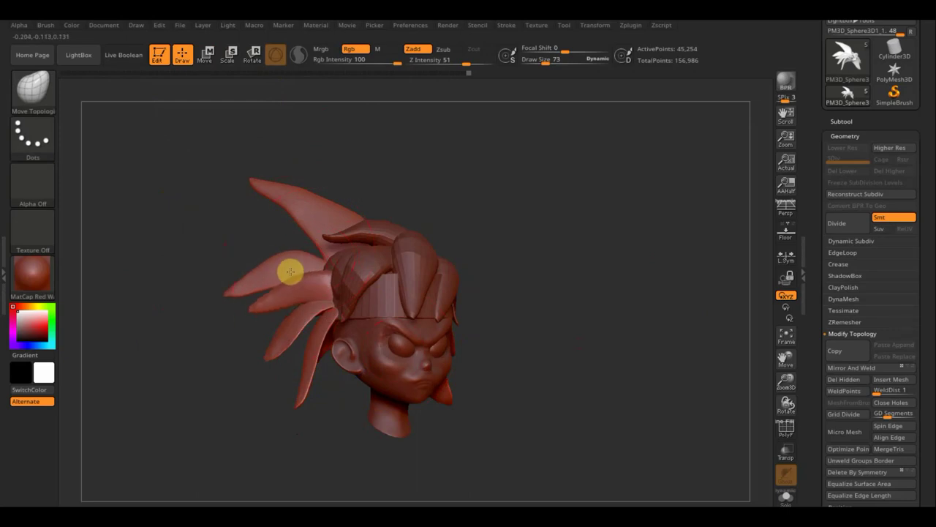
drag(523, 312, 504, 307)
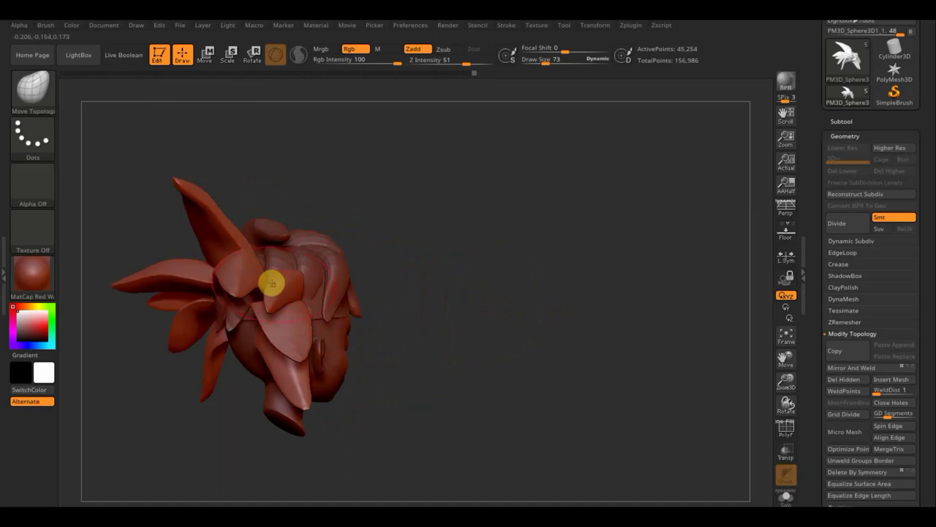
mouse_move(268, 261)
mouse_down()
mouse_move(288, 303)
mouse_move(263, 322)
mouse_up()
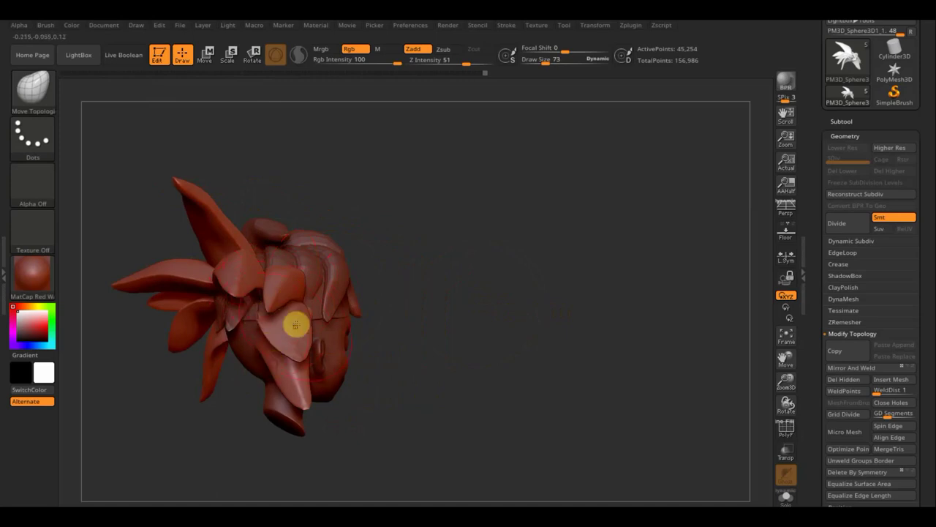
drag(306, 307, 307, 327)
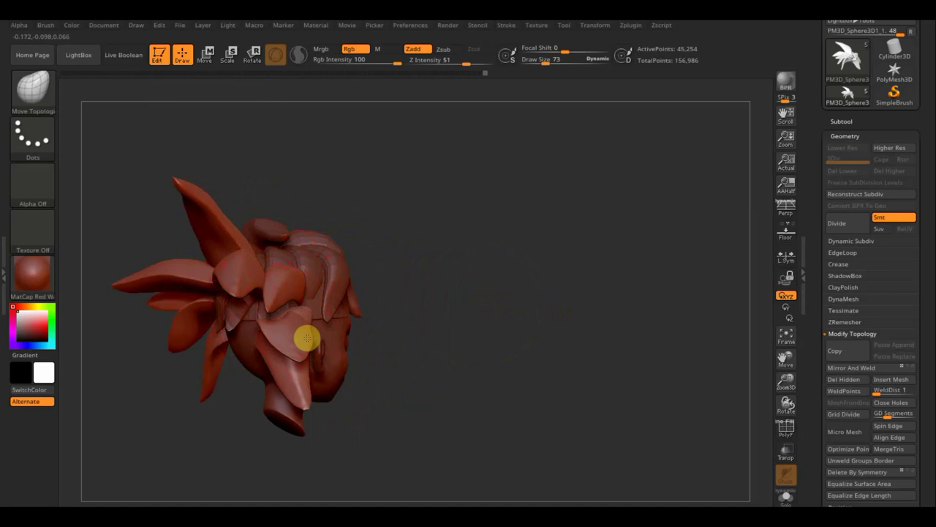
drag(306, 332, 311, 311)
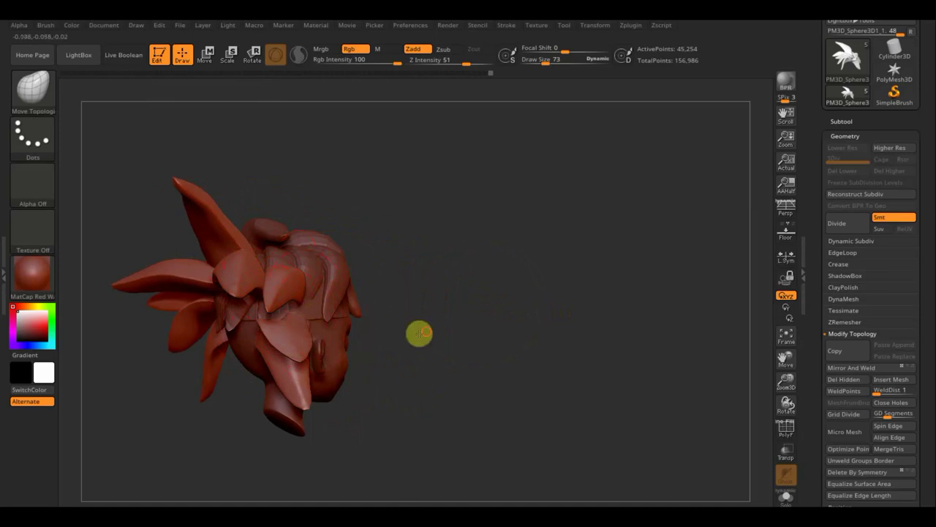
drag(418, 330, 283, 322)
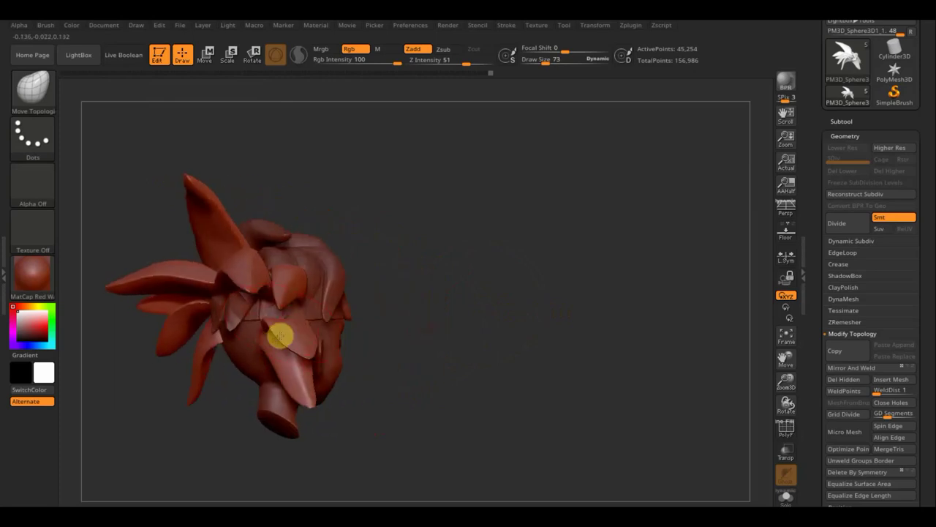
drag(256, 327, 243, 321)
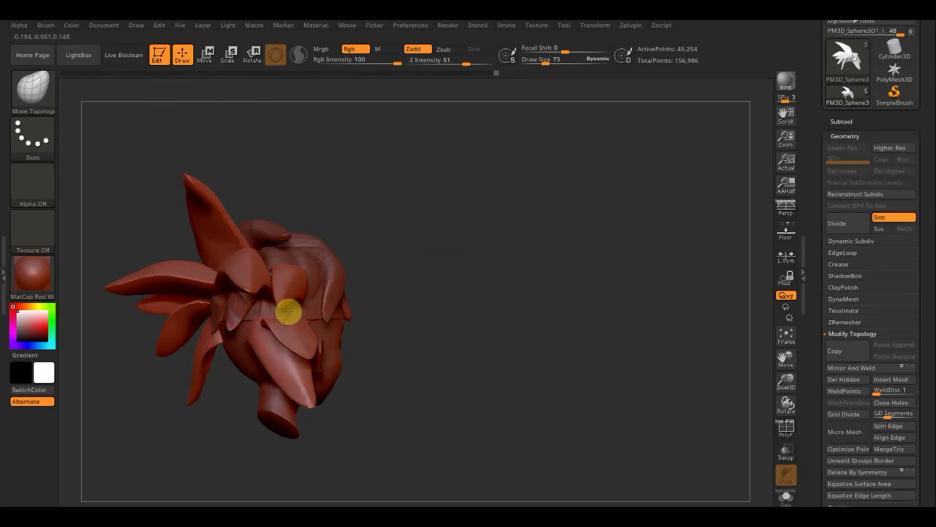
mouse_move(396, 318)
mouse_down()
mouse_move(431, 320)
mouse_move(360, 336)
mouse_move(309, 330)
mouse_move(358, 347)
mouse_move(387, 334)
mouse_up()
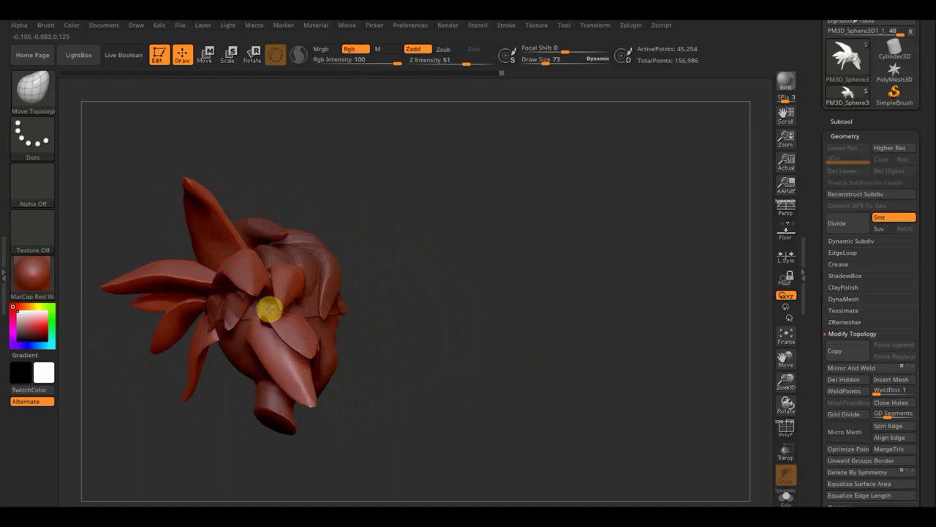
drag(404, 305, 371, 309)
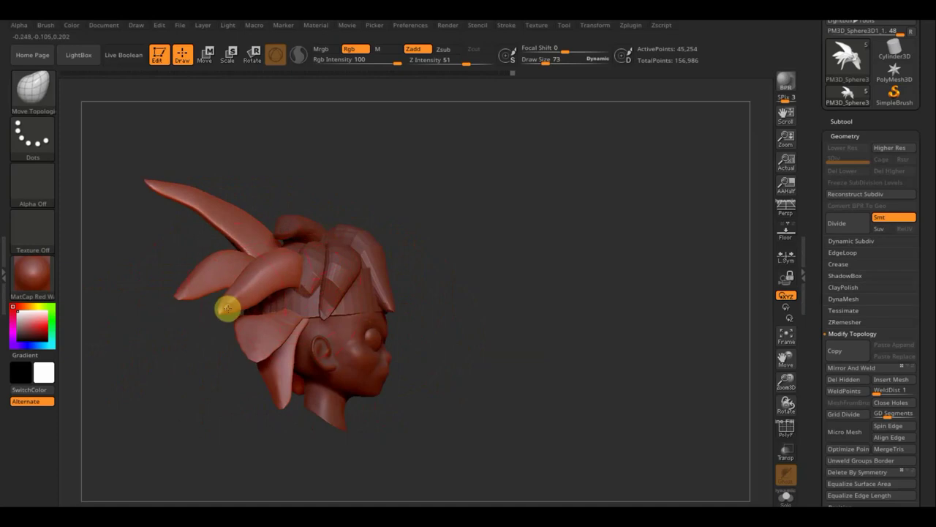
- Reshape and lift the hair strands beside the left ear with Move Topological
drag(227, 310, 222, 325)
mouse_move(397, 328)
mouse_down()
mouse_move(516, 344)
mouse_move(481, 345)
mouse_up()
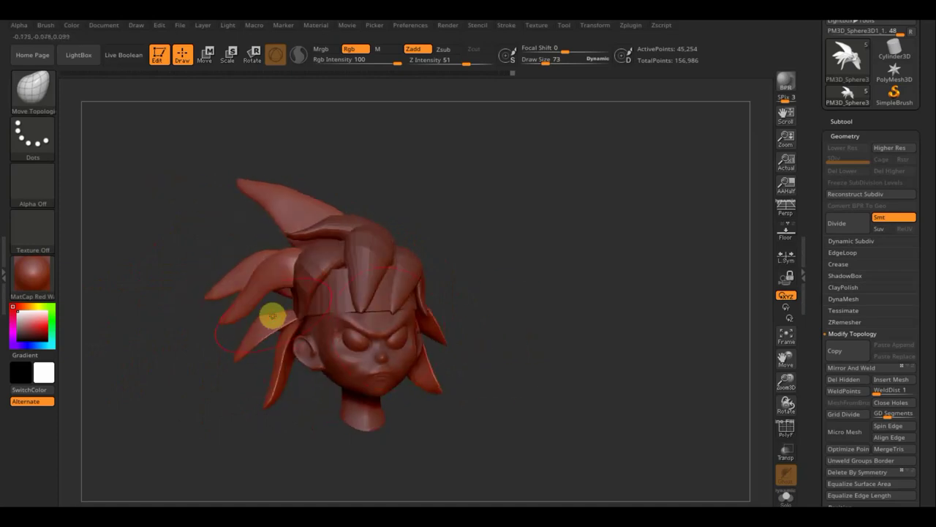
drag(283, 309, 287, 292)
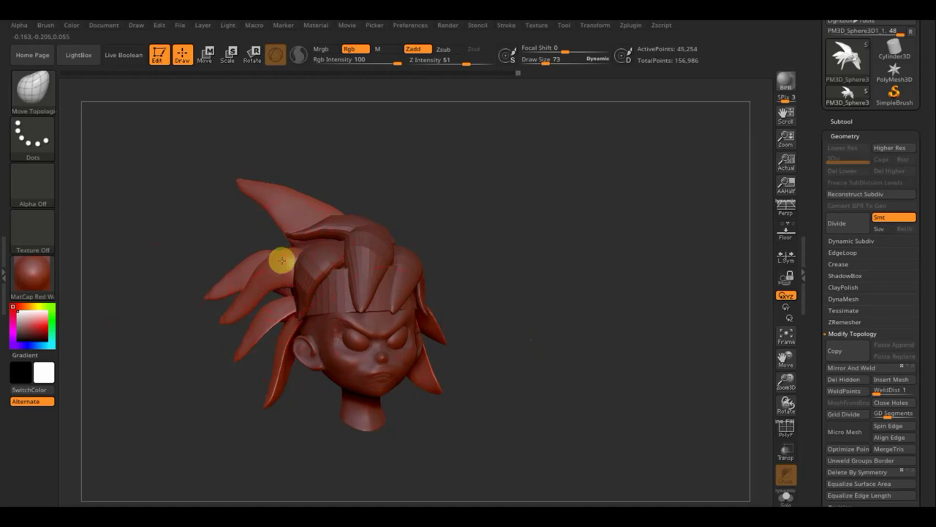
mouse_move(282, 261)
mouse_down()
mouse_move(284, 285)
mouse_move(266, 262)
mouse_move(301, 231)
mouse_up()
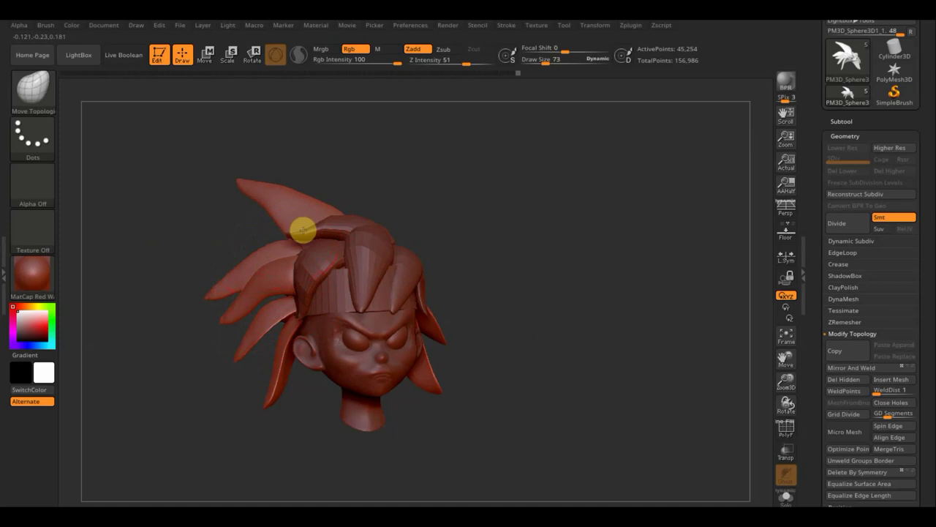
mouse_move(621, 303)
mouse_down()
mouse_move(543, 345)
mouse_move(600, 336)
mouse_up()
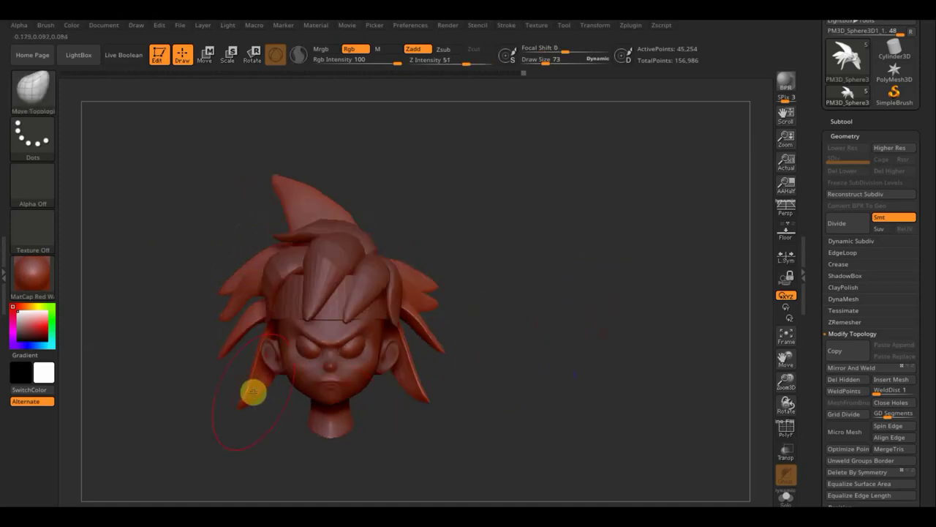
mouse_move(253, 344)
mouse_down()
mouse_move(263, 347)
mouse_move(253, 374)
mouse_move(264, 335)
mouse_move(261, 347)
mouse_up()
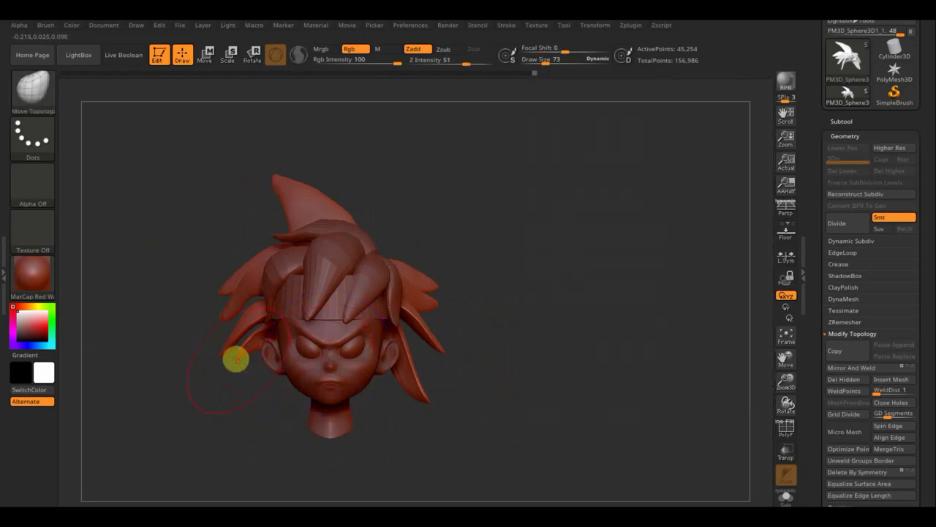
drag(226, 353, 225, 337)
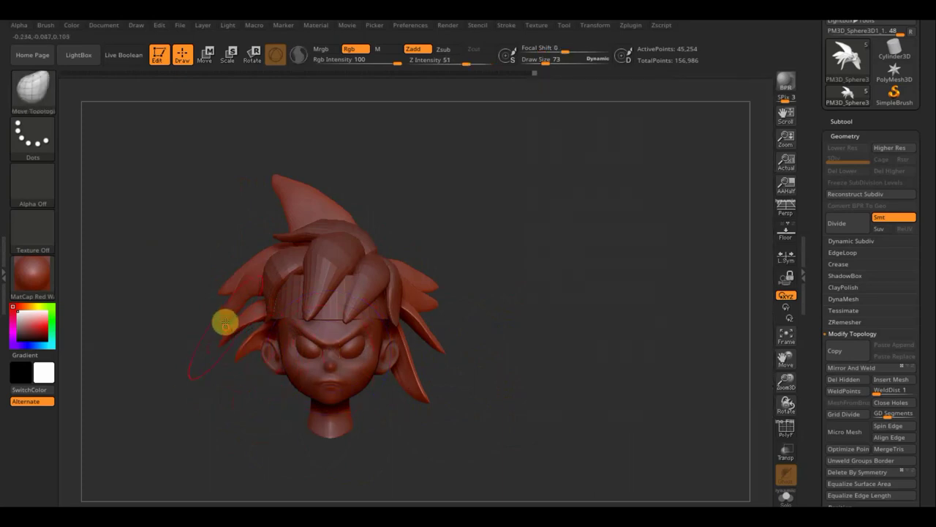
drag(224, 295, 221, 253)
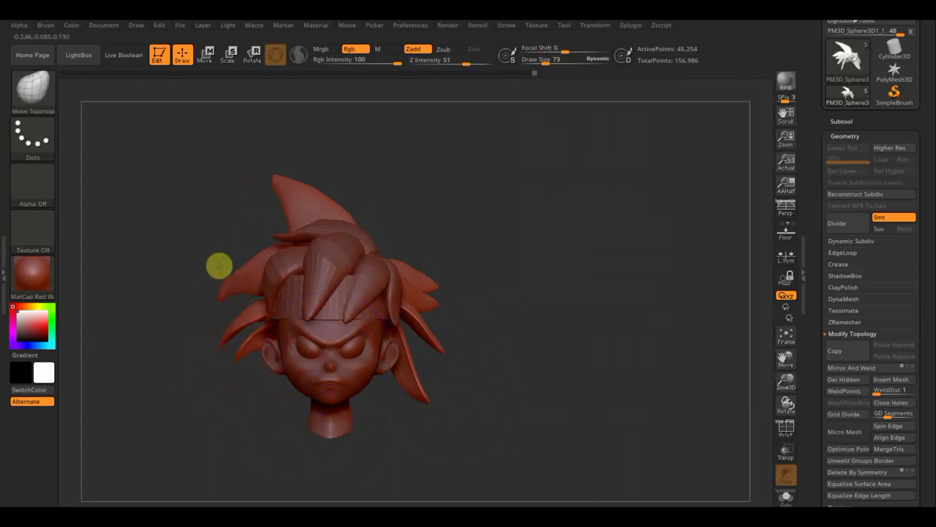
key(shift)
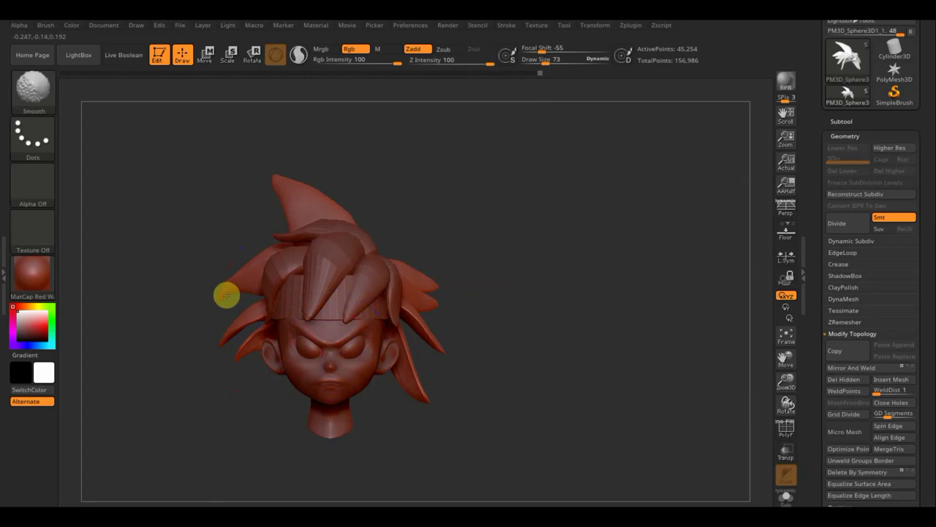
- Pull the left hair spike tips up and stretch them further outward
drag(487, 295, 551, 305)
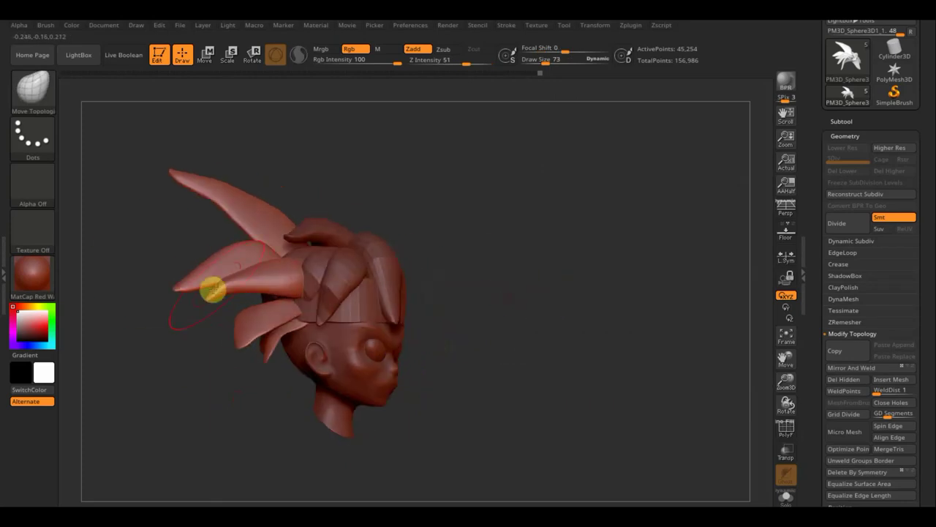
drag(212, 290, 236, 278)
mouse_move(163, 336)
mouse_down()
mouse_move(220, 308)
mouse_move(217, 279)
mouse_move(198, 266)
mouse_move(172, 276)
mouse_move(194, 289)
mouse_move(187, 280)
mouse_up()
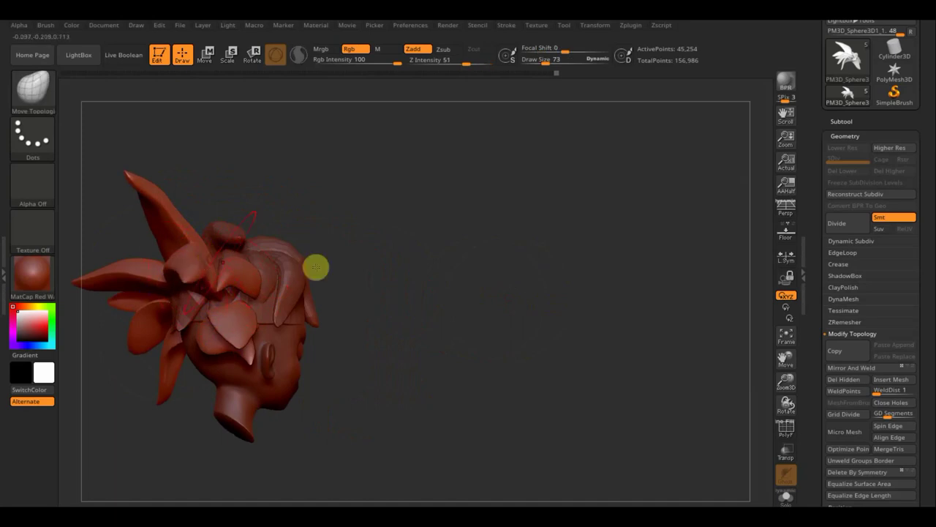
drag(397, 280, 338, 282)
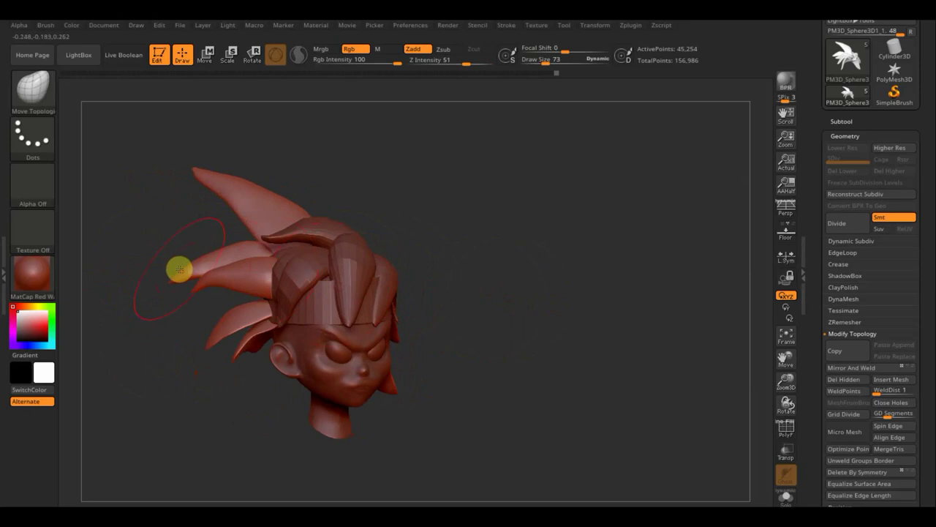
drag(177, 267, 230, 229)
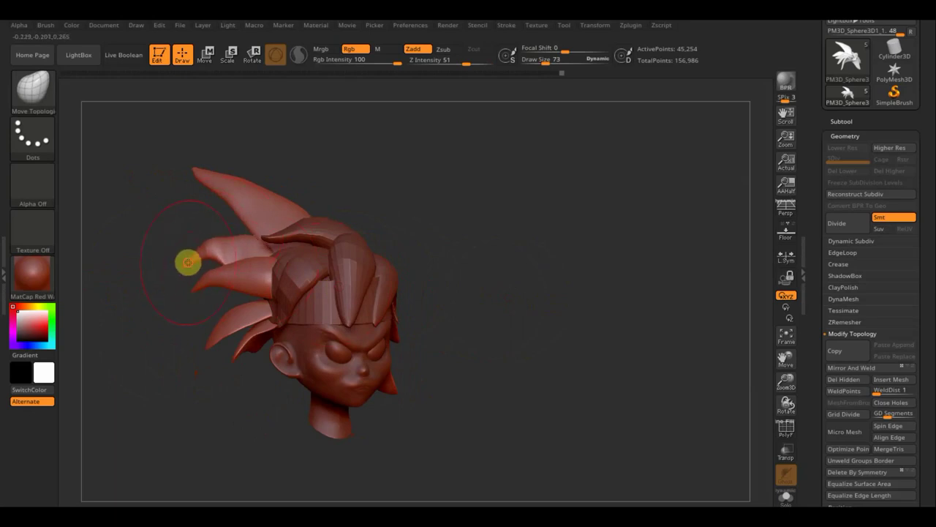
mouse_move(188, 262)
mouse_down()
mouse_move(178, 244)
mouse_move(165, 245)
mouse_up()
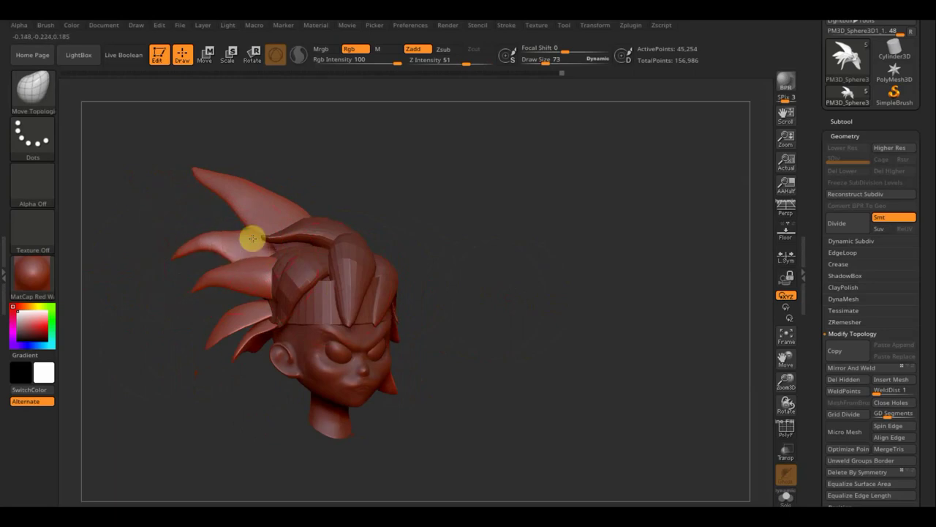
shift+drag(511, 245, 500, 274)
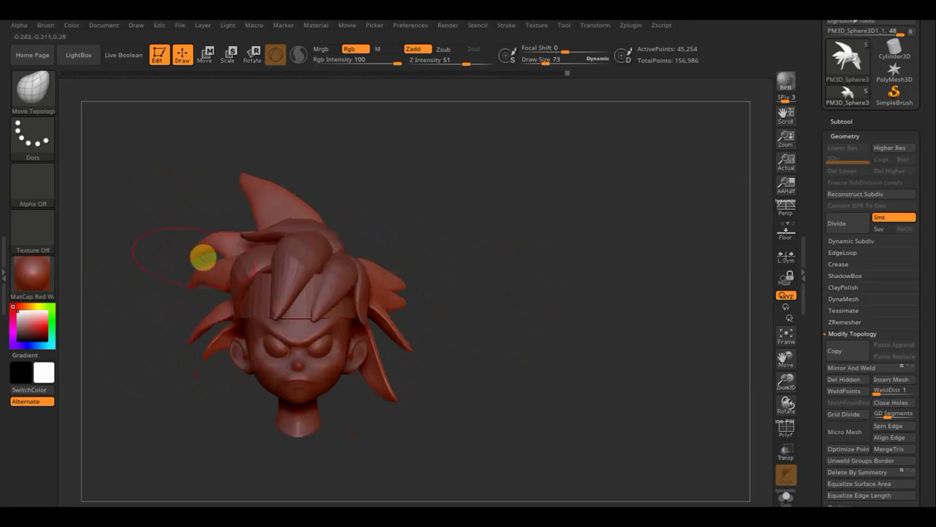
drag(443, 195, 334, 224)
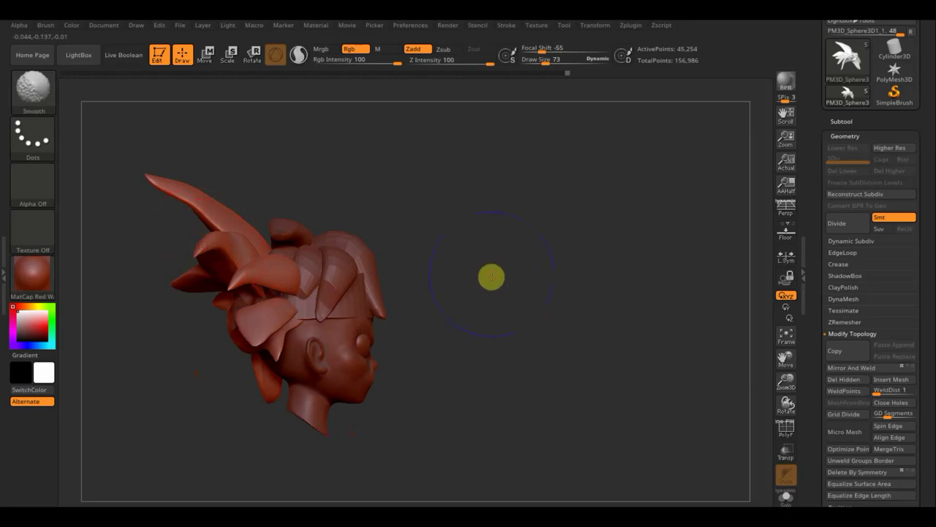
- Broaden the lower strand beside the right ear into a wider spike using Move Topological at Z Intensity 51
mouse_move(577, 288)
mouse_down()
mouse_move(511, 340)
mouse_move(299, 317)
mouse_up()
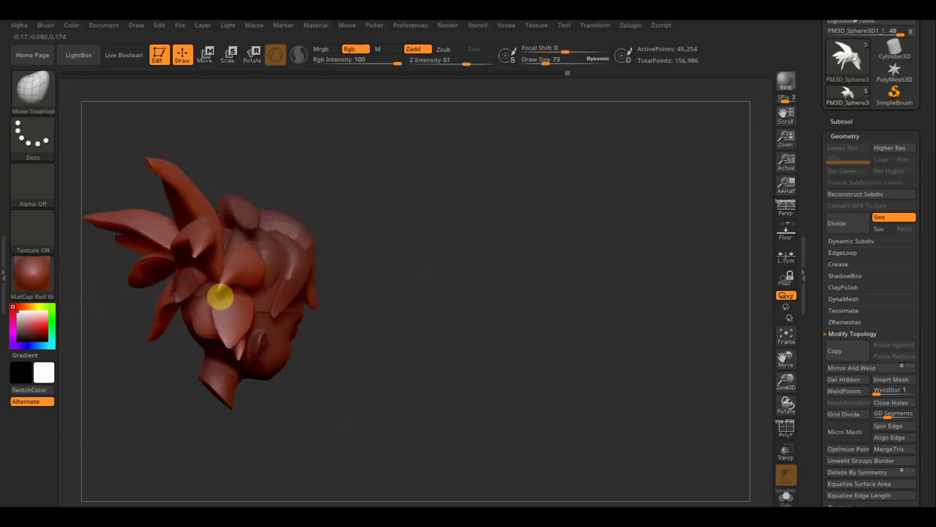
drag(505, 310, 454, 294)
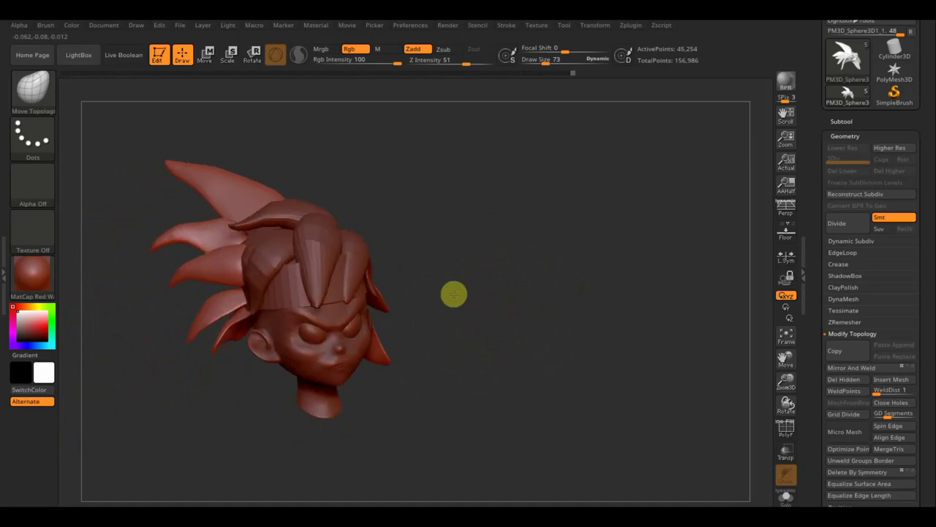
mouse_move(226, 379)
mouse_down()
mouse_move(271, 334)
mouse_move(257, 330)
mouse_up()
mouse_move(368, 349)
mouse_down()
mouse_move(463, 343)
mouse_move(334, 359)
mouse_up()
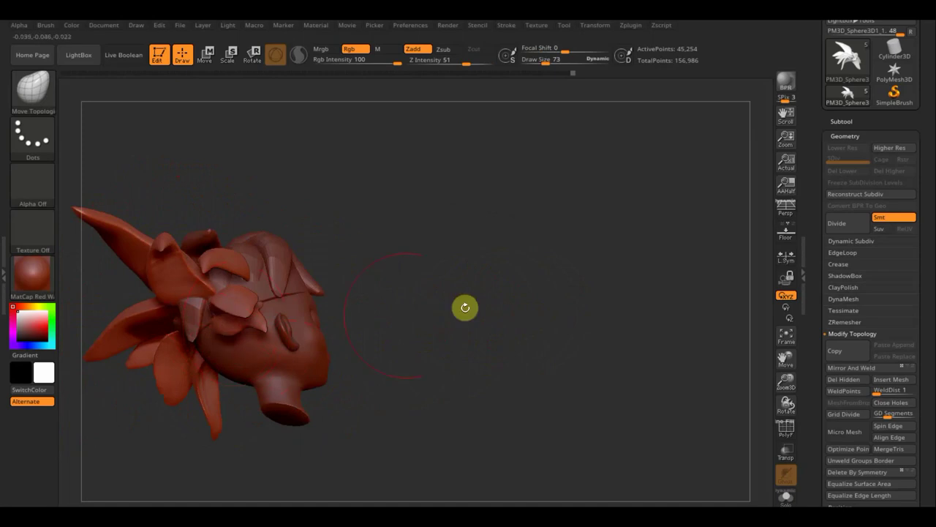
drag(464, 307, 447, 340)
mouse_move(524, 328)
shift+mouse_down()
mouse_move(483, 341)
mouse_move(529, 346)
shift+mouse_up()
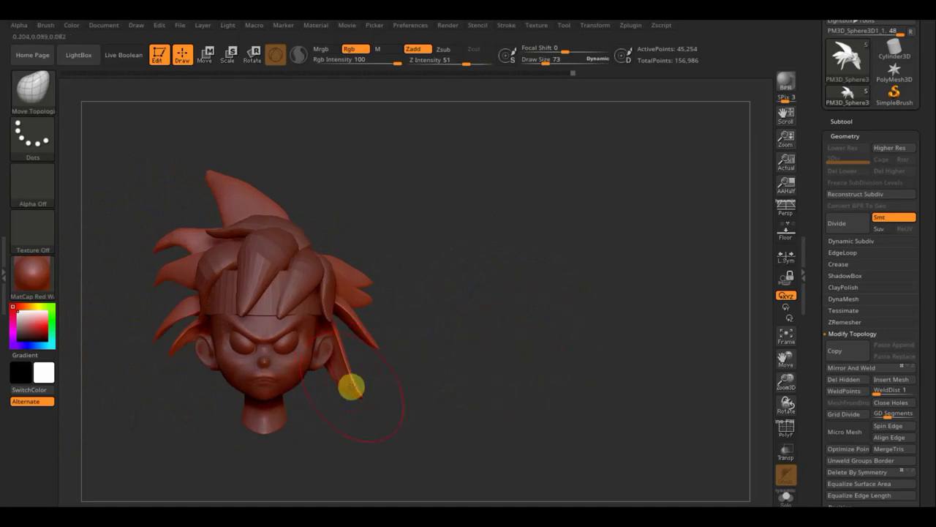
drag(351, 385, 336, 337)
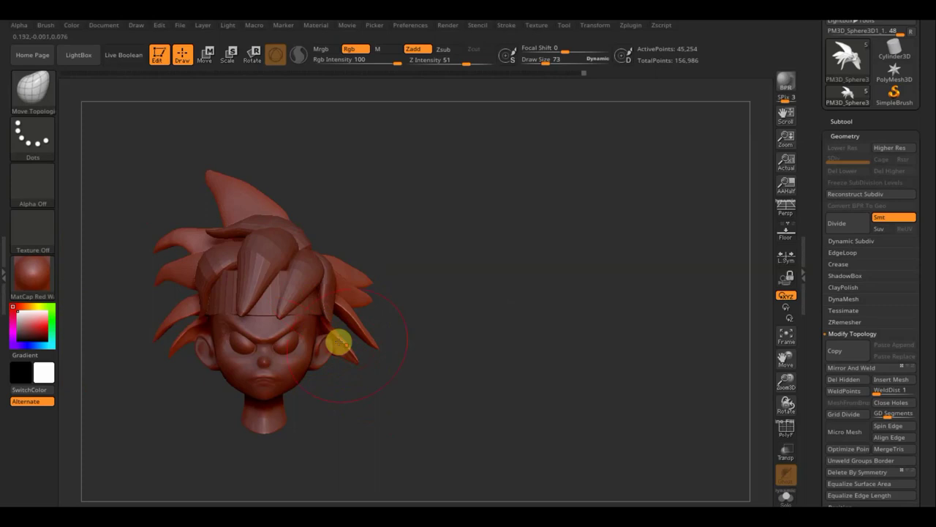
mouse_move(336, 341)
right_down()
mouse_move(345, 366)
mouse_move(309, 347)
mouse_move(337, 346)
right_up()
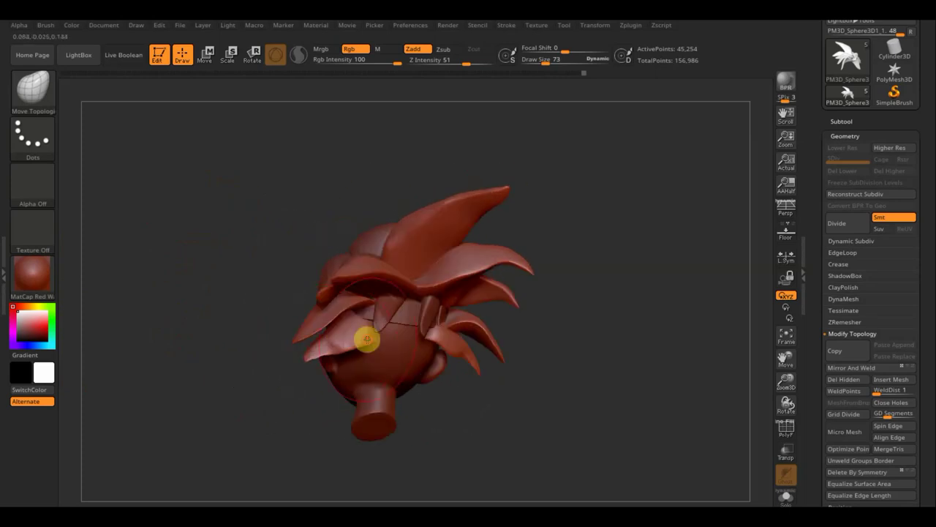
- Lengthen the lower-right hair spike and pull the back spike up and right
drag(369, 337, 345, 319)
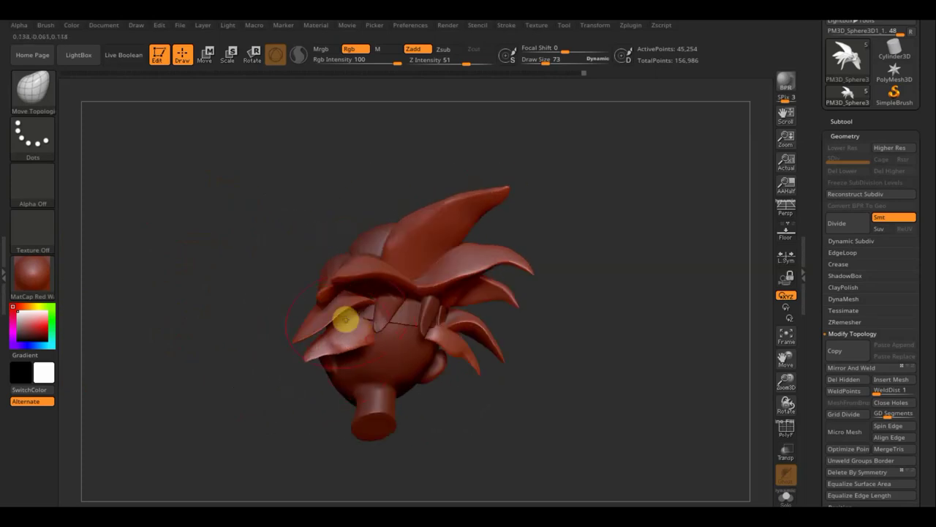
drag(487, 372, 564, 418)
mouse_move(463, 340)
mouse_down()
mouse_move(483, 349)
mouse_move(504, 334)
mouse_move(479, 322)
mouse_up()
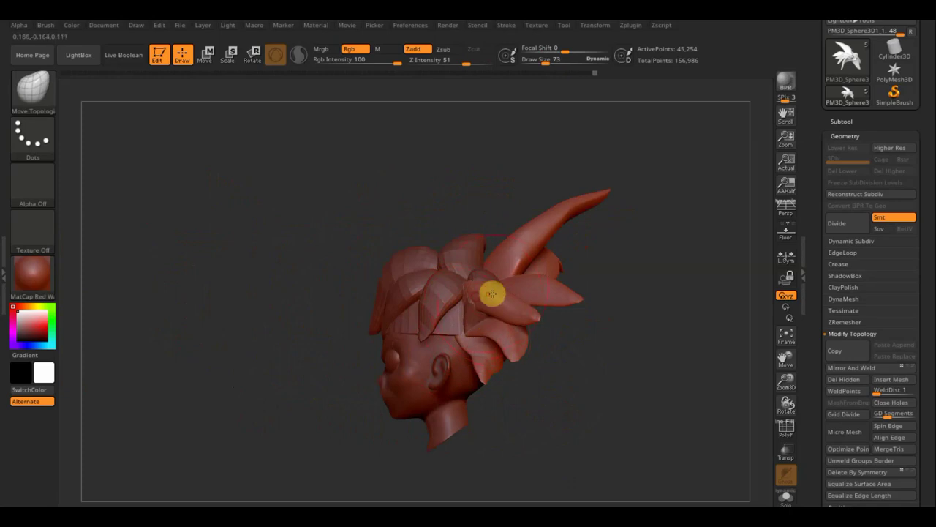
mouse_move(491, 294)
mouse_down()
mouse_move(522, 305)
mouse_move(545, 260)
mouse_move(570, 250)
mouse_up()
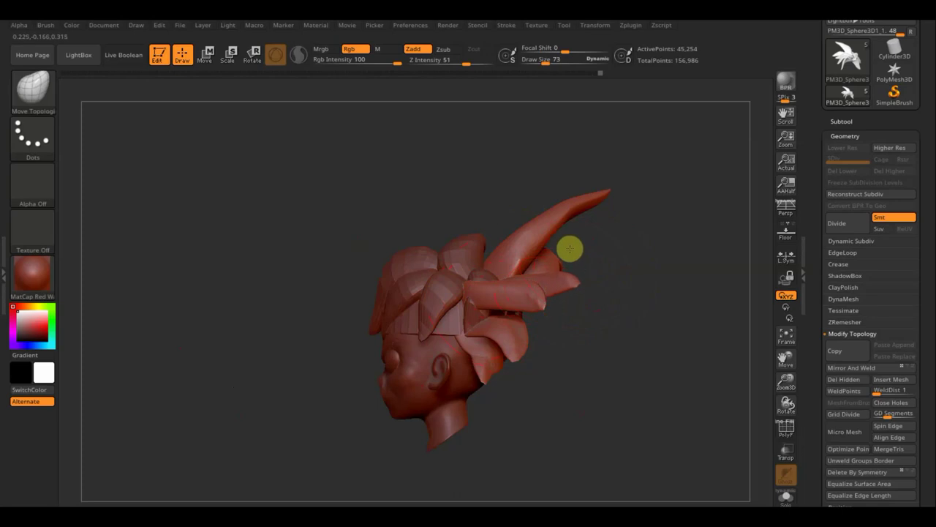
- Lift the base of the back hair spike, checking the fanned spikes from several angles
drag(593, 328, 581, 328)
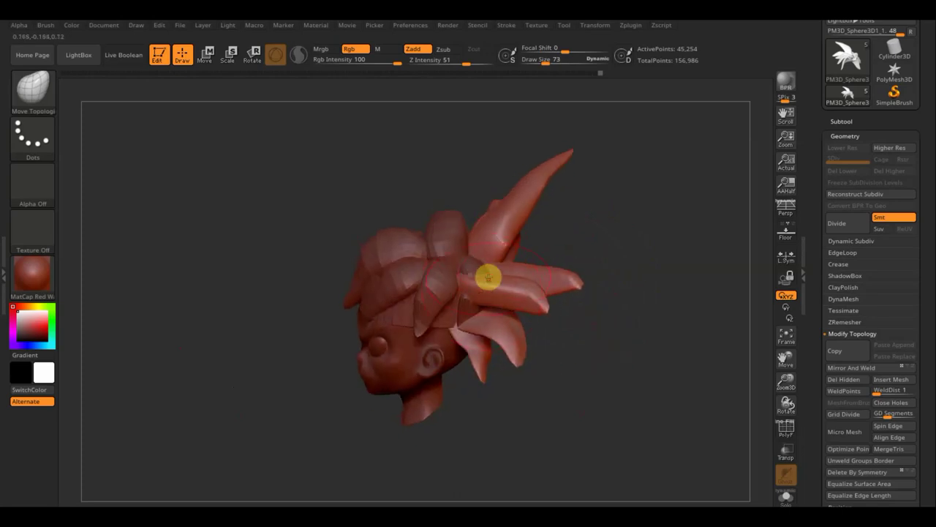
drag(486, 264, 471, 227)
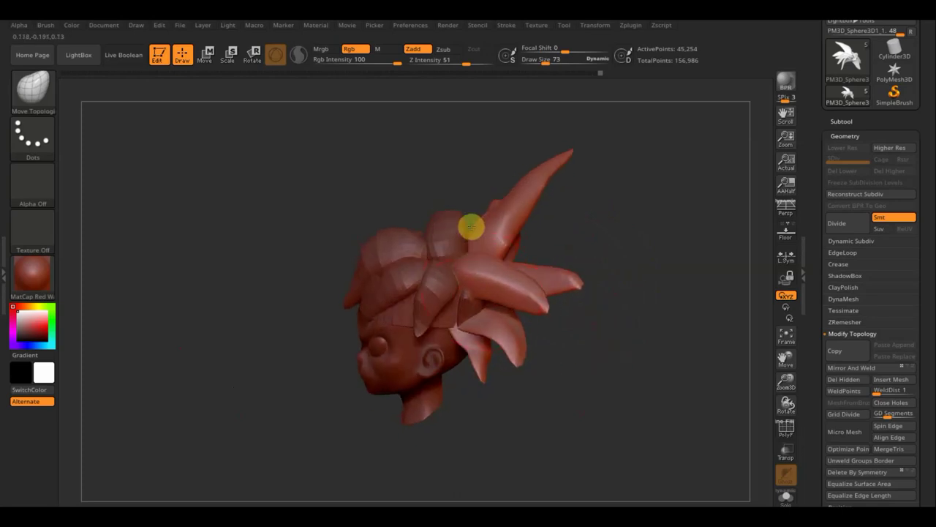
mouse_move(578, 245)
mouse_down()
mouse_move(510, 256)
mouse_move(490, 241)
mouse_up()
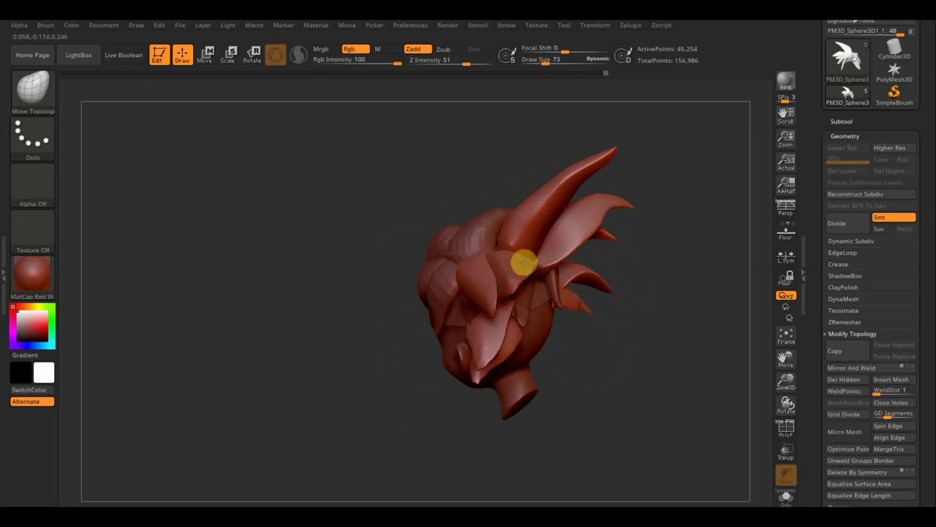
mouse_move(677, 291)
mouse_down()
mouse_move(662, 286)
mouse_move(671, 275)
mouse_up()
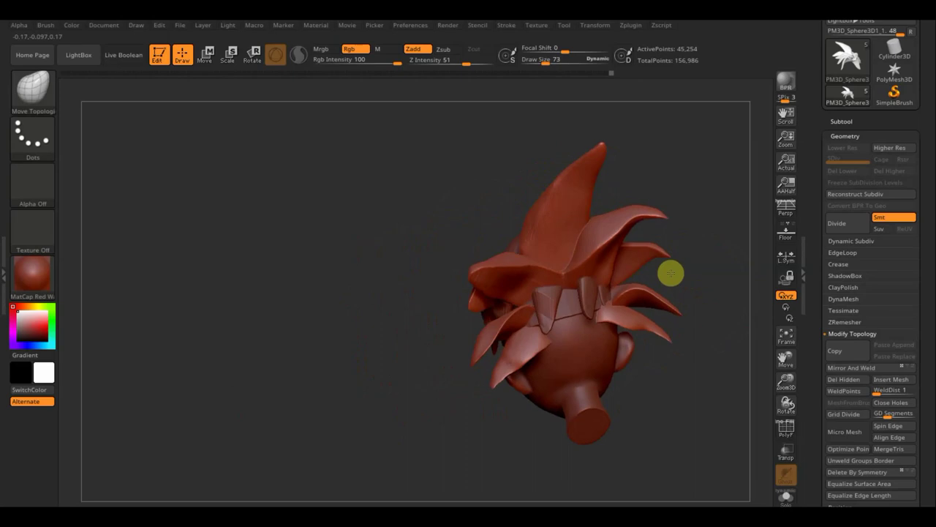
mouse_move(350, 394)
mouse_down()
mouse_move(372, 381)
mouse_move(454, 371)
mouse_move(609, 442)
mouse_move(617, 397)
mouse_up()
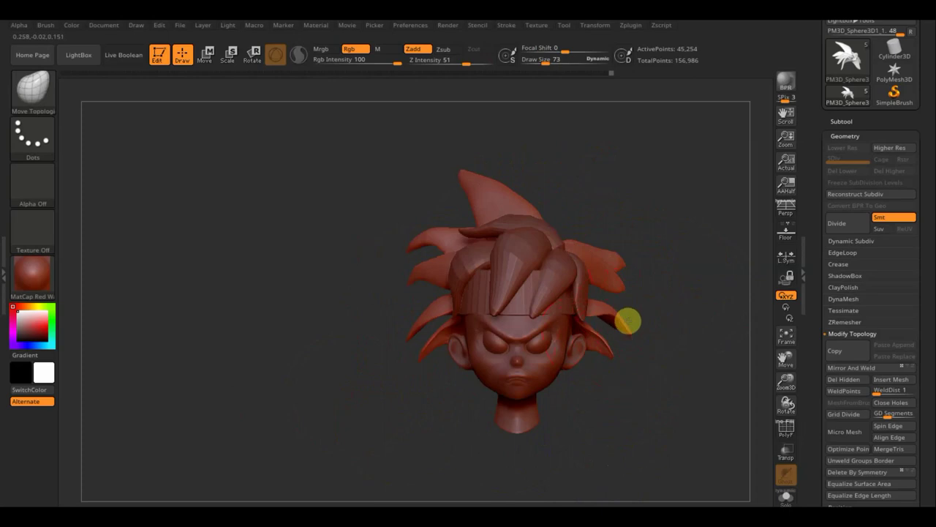
mouse_move(627, 313)
mouse_down()
mouse_move(637, 303)
mouse_move(596, 244)
mouse_up()
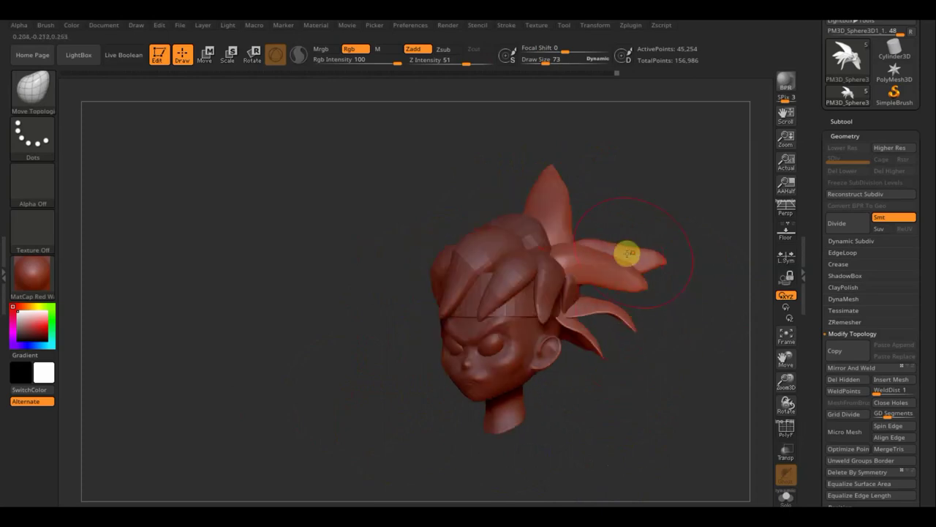
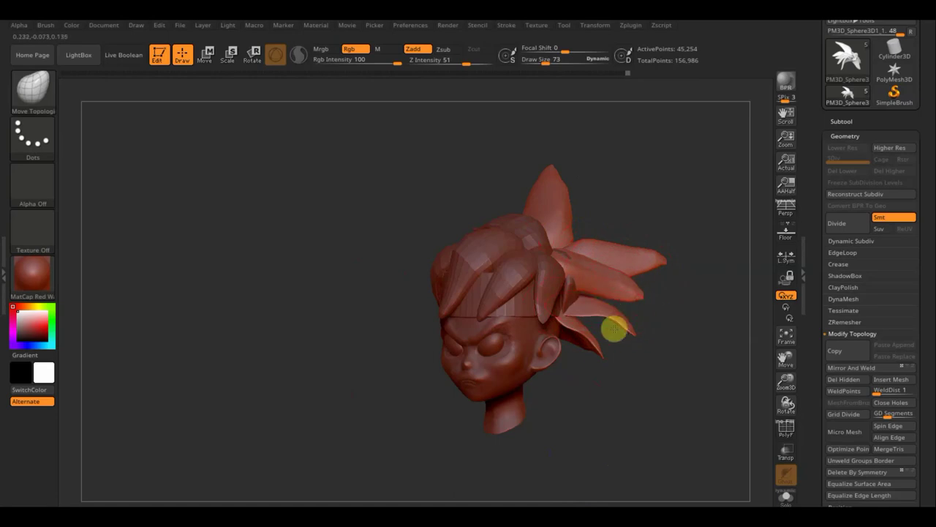
- Pull the right-side hair strand down and nudge the upper strand up with Move Topological, then check from the front
drag(614, 329, 604, 359)
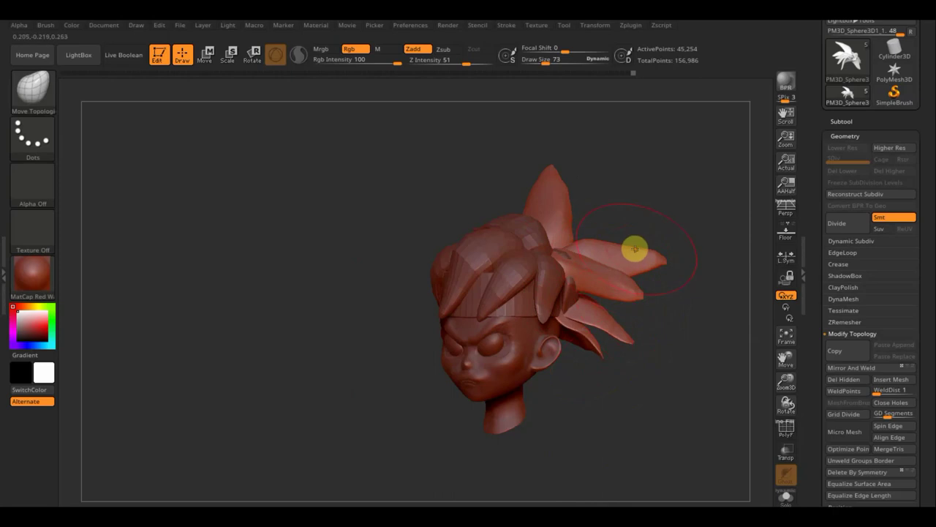
mouse_move(624, 254)
mouse_down()
mouse_move(629, 212)
mouse_move(612, 242)
mouse_move(621, 226)
mouse_move(605, 221)
mouse_up()
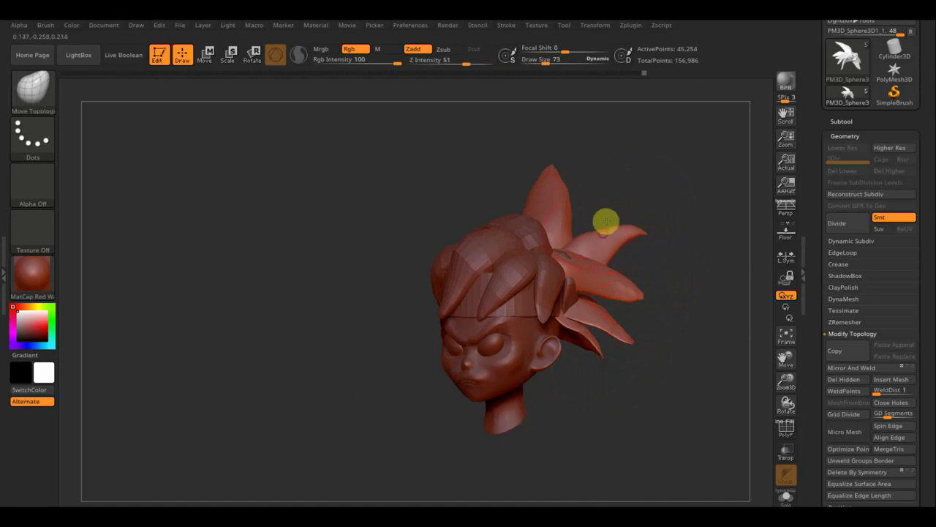
drag(679, 285, 703, 290)
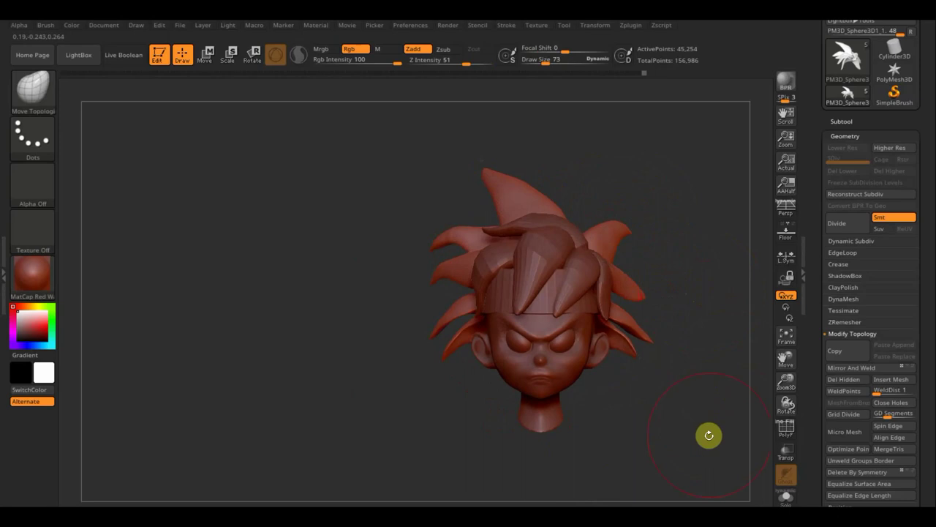
mouse_move(694, 430)
alt+mouse_down()
mouse_move(634, 392)
mouse_move(519, 364)
mouse_move(461, 365)
mouse_move(407, 390)
alt+mouse_up()
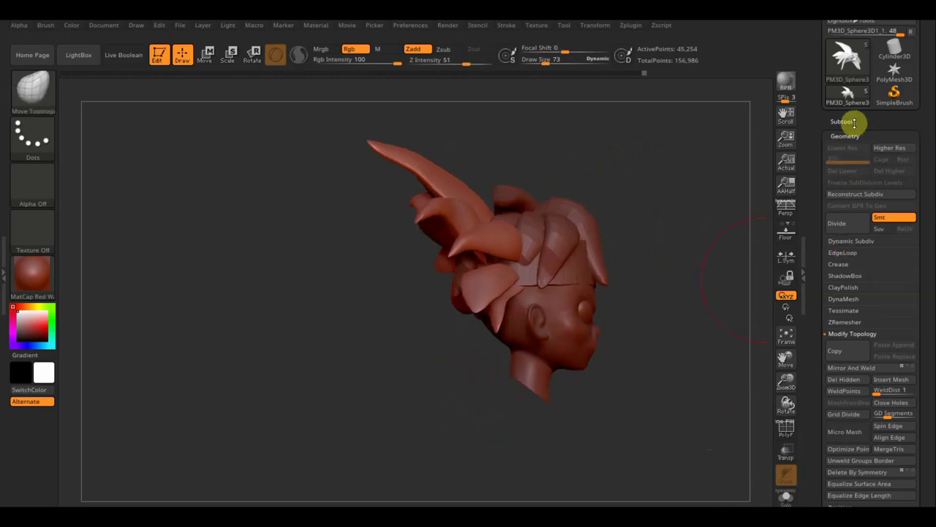
- Select the Head1 hair subtool in the Subtool list and invert its mask from the front view
click(848, 122)
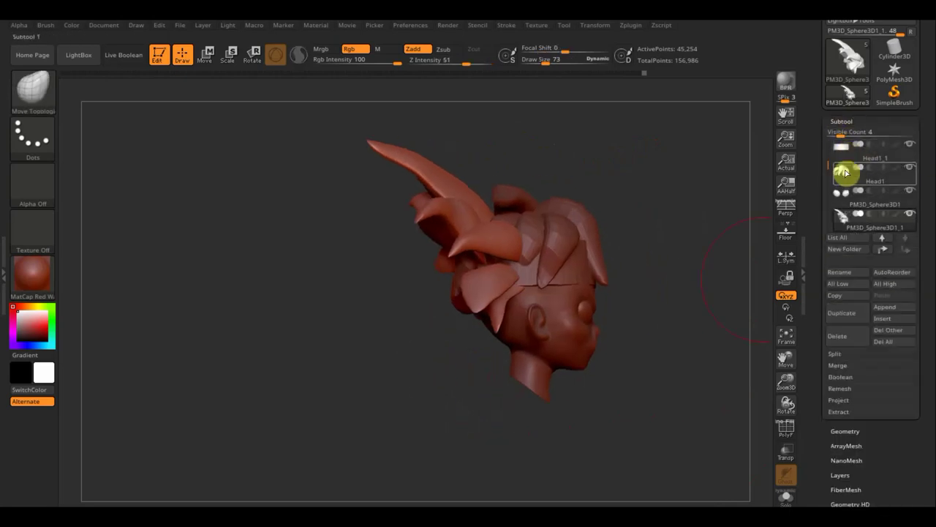
click(846, 196)
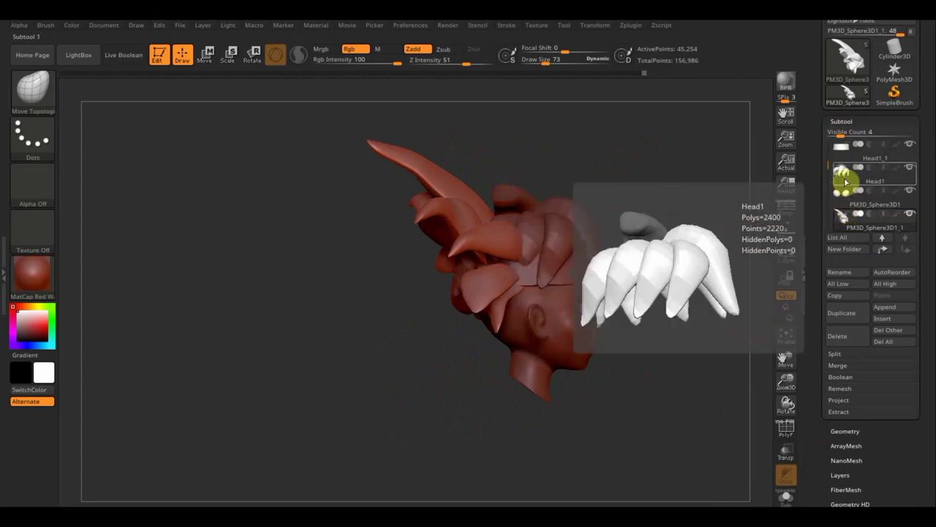
click(842, 169)
mouse_move(664, 194)
mouse_down()
mouse_move(607, 220)
mouse_move(593, 255)
mouse_move(629, 258)
mouse_up()
ctrl+click(610, 223)
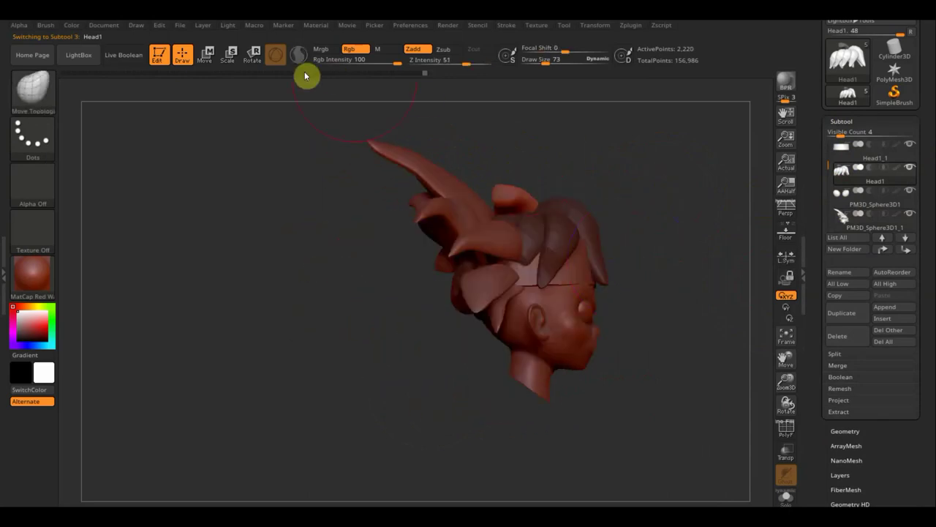
- Duplicate the unmasked bang piece with Move, swing the copy around the head and raise it up-right
click(209, 55)
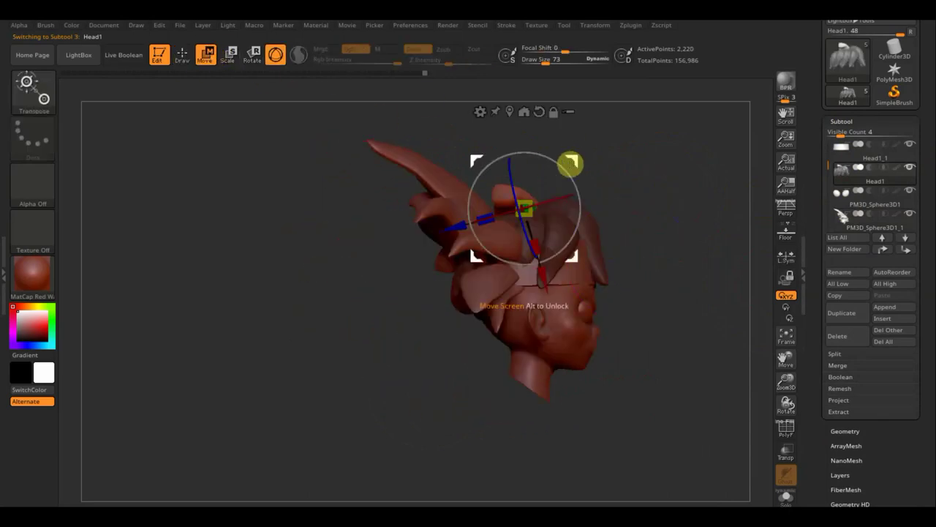
mouse_move(570, 164)
ctrl+mouse_down()
mouse_move(510, 220)
mouse_move(512, 268)
mouse_move(660, 278)
mouse_move(723, 265)
ctrl+mouse_up()
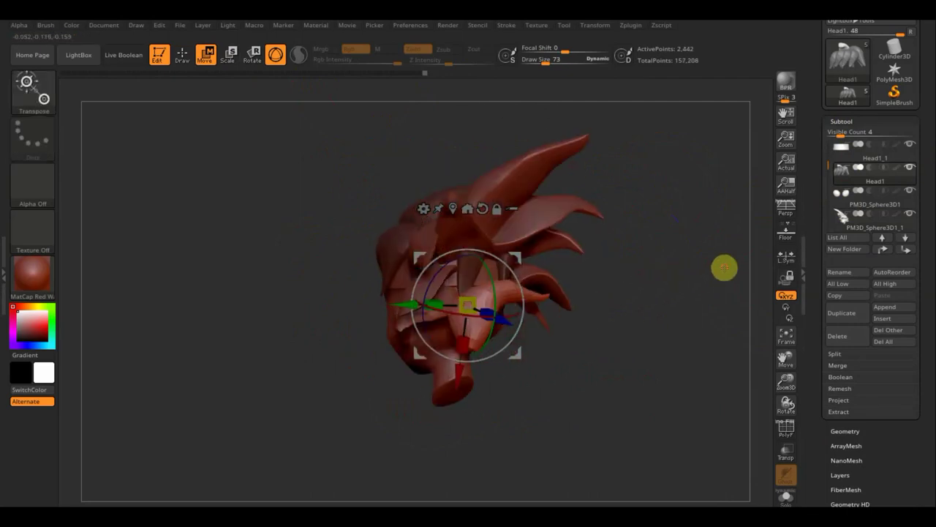
drag(510, 275, 493, 359)
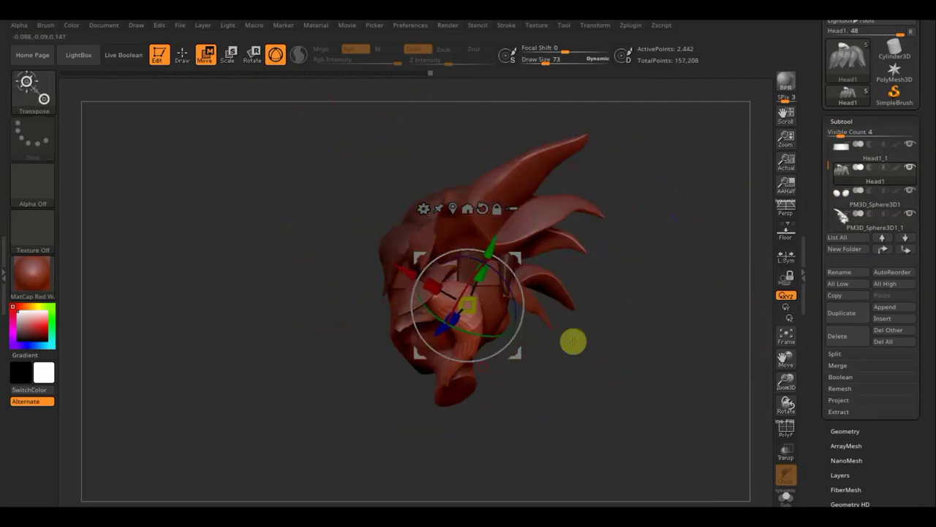
mouse_move(573, 339)
mouse_down()
mouse_move(528, 355)
mouse_move(472, 308)
mouse_move(462, 310)
mouse_move(494, 300)
mouse_up()
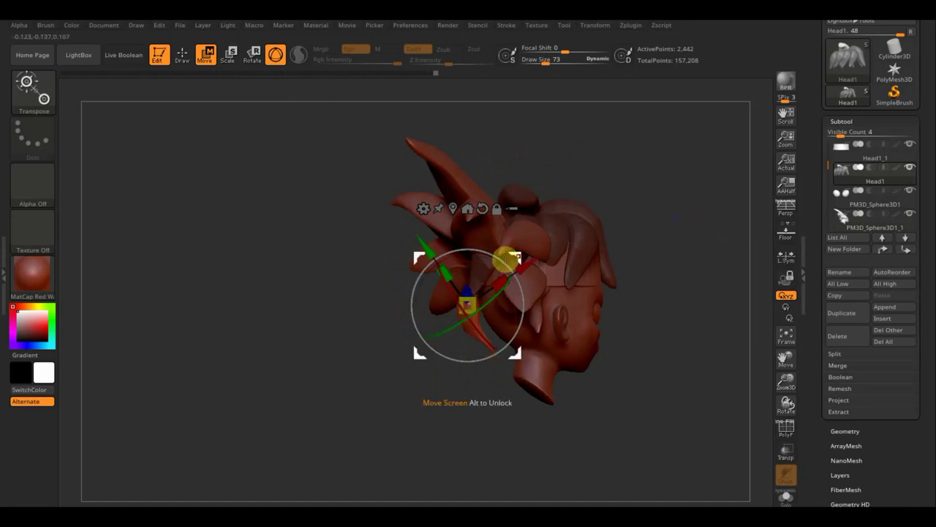
mouse_move(498, 260)
mouse_down()
mouse_move(549, 230)
mouse_move(543, 254)
mouse_up()
drag(643, 292, 758, 268)
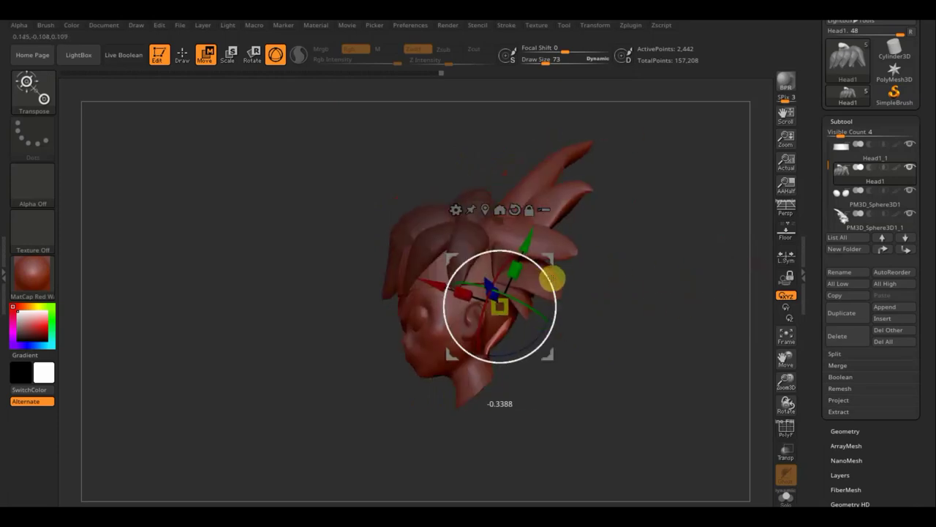
mouse_move(547, 264)
mouse_down()
mouse_move(620, 280)
mouse_move(514, 287)
mouse_move(541, 286)
mouse_move(606, 339)
mouse_move(658, 414)
mouse_move(608, 333)
mouse_up()
- Rotate the copied hair piece about the vertical axis and settle it behind the spiky back hair
mouse_move(567, 251)
mouse_down()
mouse_move(612, 256)
mouse_move(607, 247)
mouse_up()
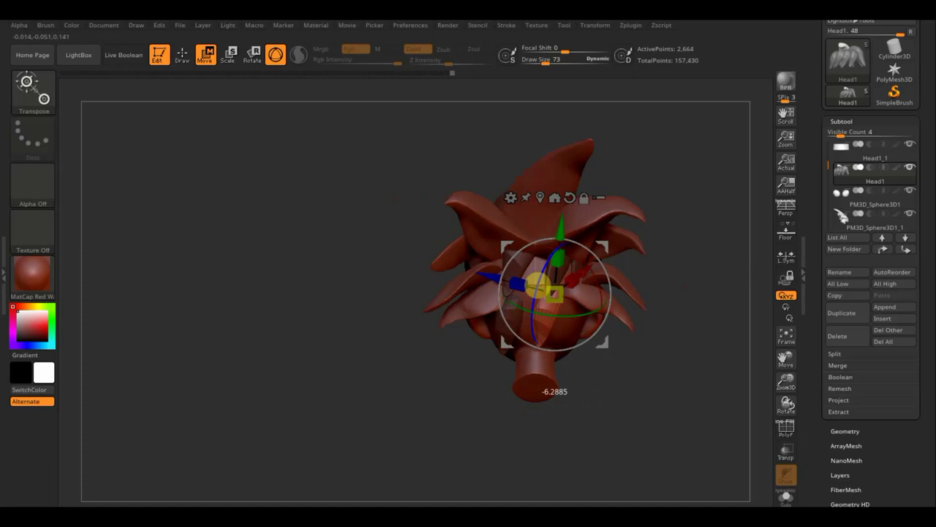
drag(581, 313, 612, 318)
mouse_move(610, 256)
mouse_down()
mouse_move(598, 242)
mouse_move(584, 246)
mouse_up()
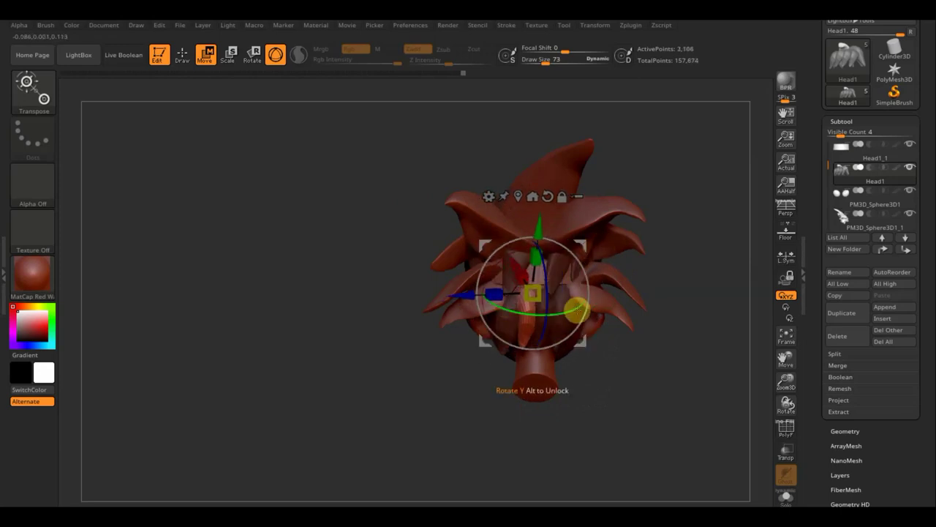
drag(565, 309, 547, 311)
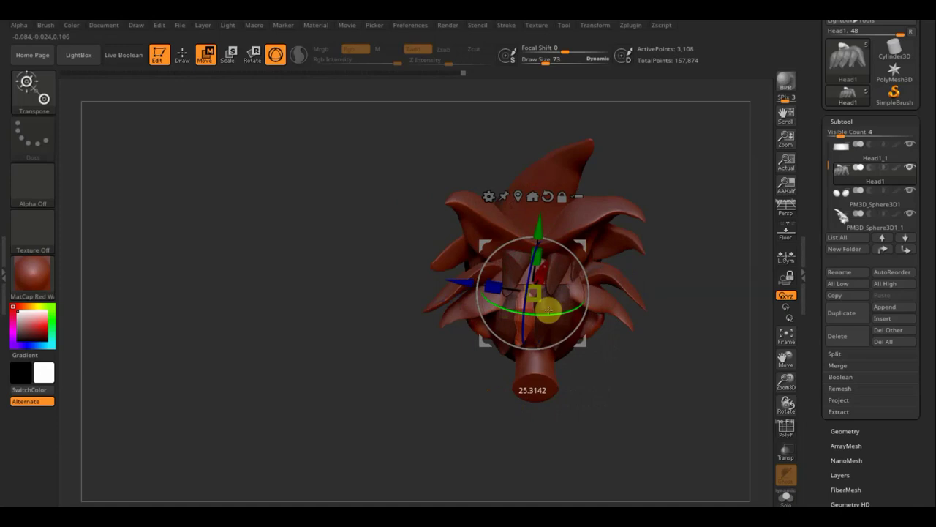
mouse_move(648, 342)
mouse_down()
mouse_move(652, 362)
mouse_move(621, 359)
mouse_move(683, 312)
mouse_move(714, 334)
mouse_up()
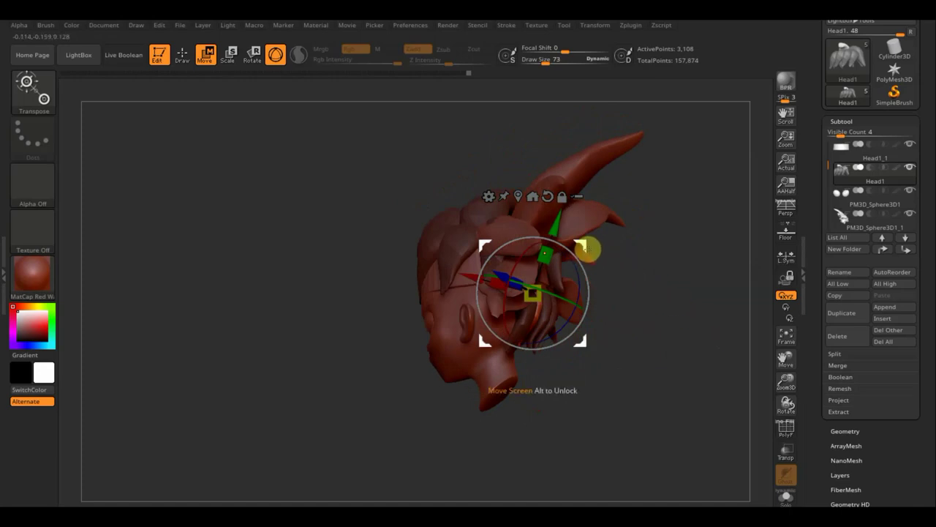
mouse_move(627, 261)
mouse_down()
mouse_move(556, 299)
mouse_move(558, 278)
mouse_up()
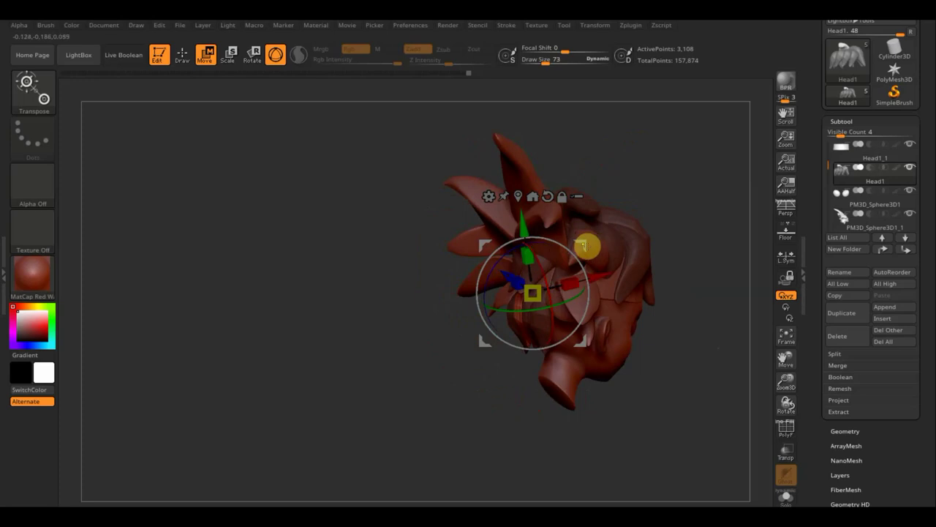
mouse_move(585, 246)
mouse_down()
mouse_move(622, 253)
mouse_move(644, 278)
mouse_move(618, 269)
mouse_up()
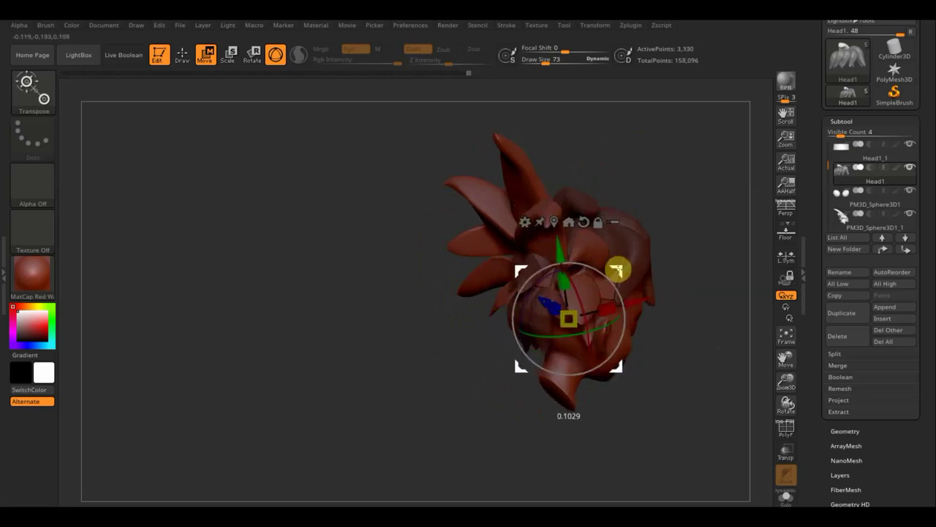
drag(705, 292, 664, 283)
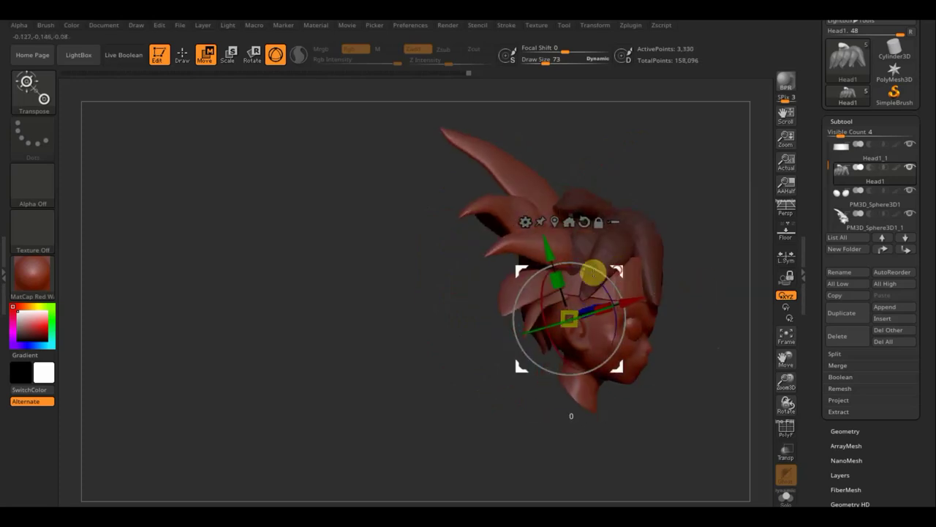
drag(593, 271, 593, 269)
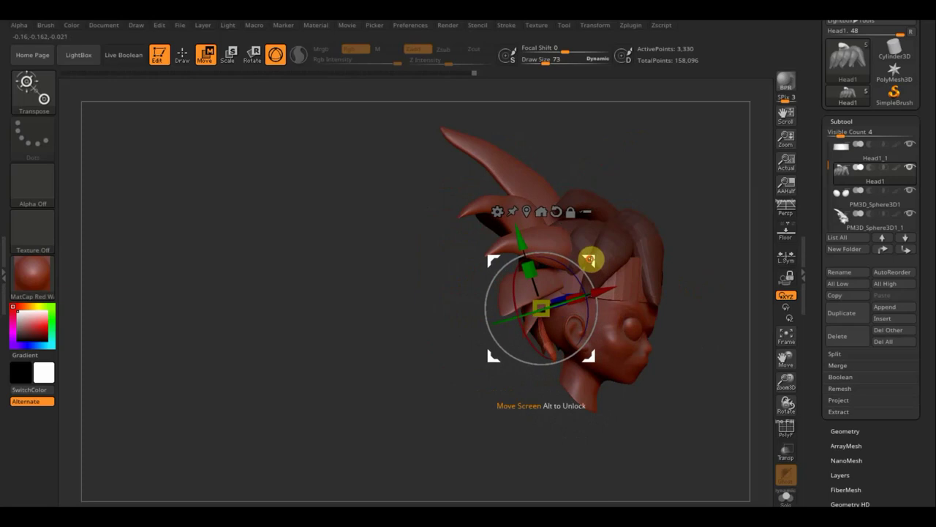
key(y)
mouse_move(709, 278)
mouse_down()
mouse_move(744, 271)
mouse_move(686, 282)
mouse_up()
- Save the project and shift the back hair piece right, up and toward the back
key(ctrl+s)
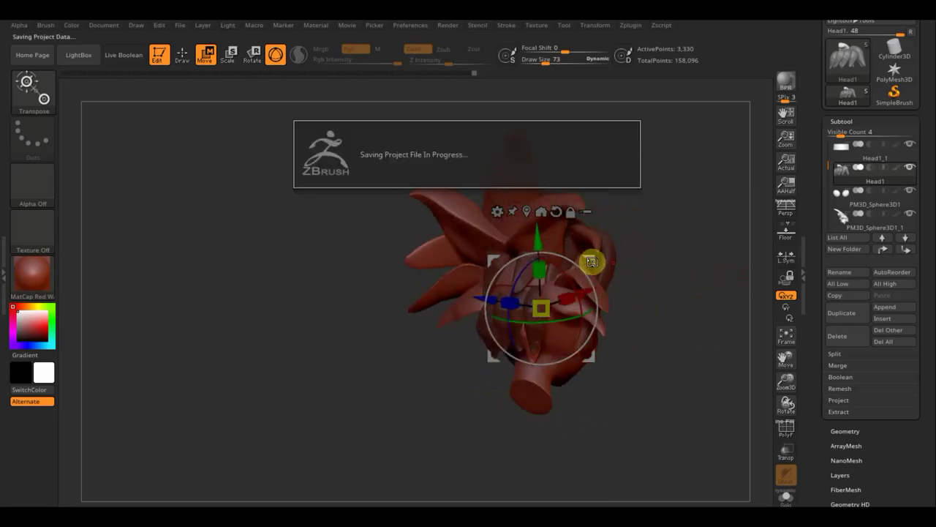
mouse_move(587, 261)
mouse_down()
mouse_move(683, 297)
mouse_move(671, 280)
mouse_move(618, 296)
mouse_move(632, 268)
mouse_move(614, 266)
mouse_up()
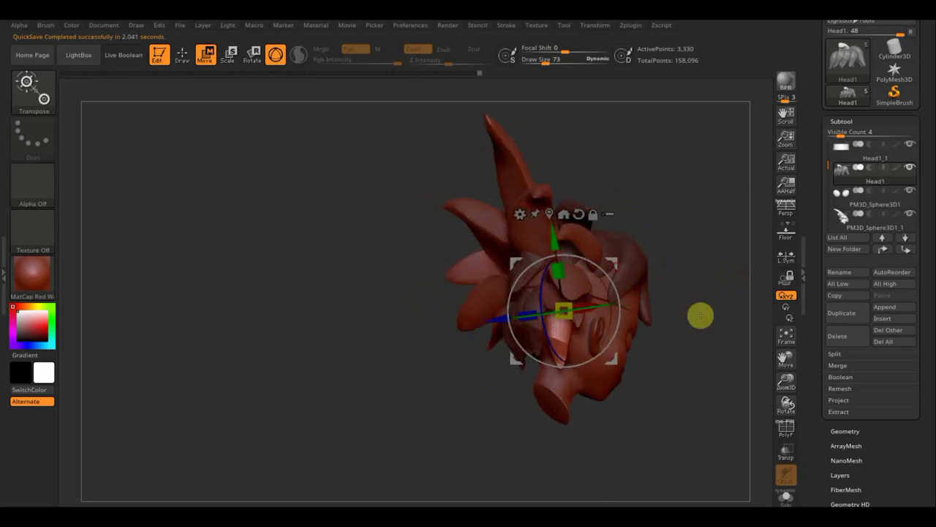
drag(700, 315, 646, 312)
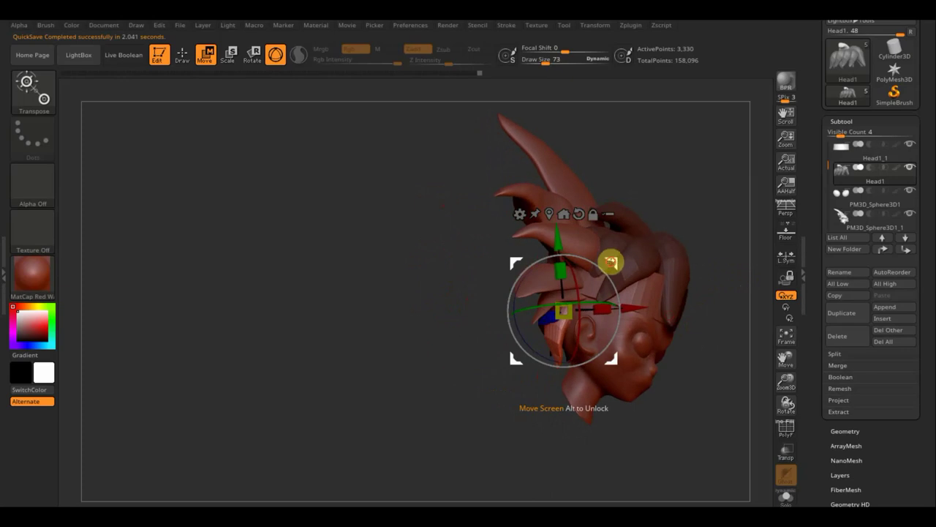
drag(611, 262, 620, 247)
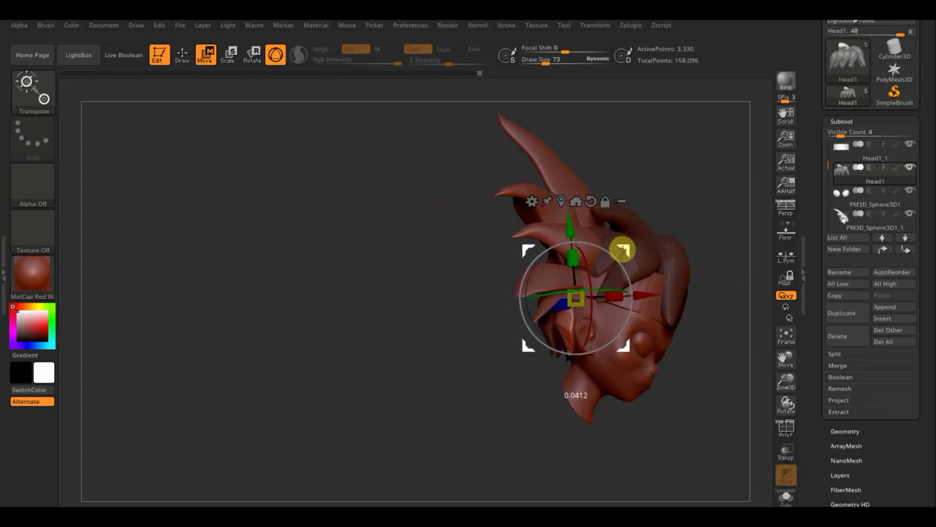
- Fine-tune the hair piece's position with an axis-constrained nudge and return to Draw mode
mouse_move(455, 303)
mouse_down()
mouse_move(383, 314)
mouse_move(357, 303)
mouse_up()
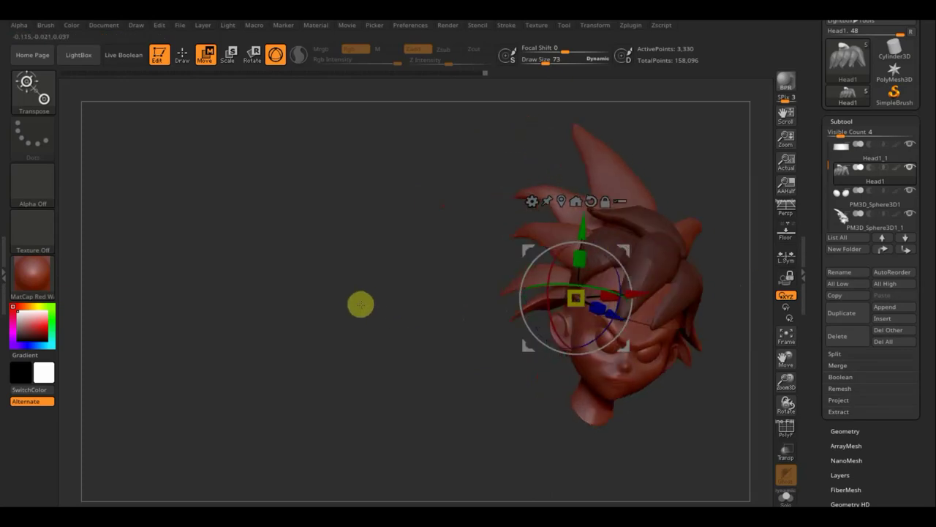
click(639, 296)
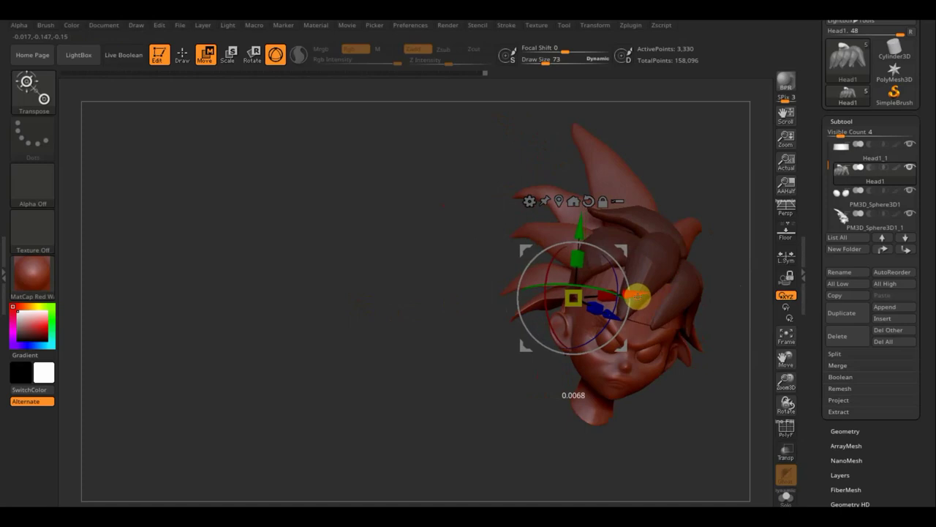
mouse_move(475, 418)
mouse_down()
mouse_move(474, 427)
mouse_move(573, 445)
mouse_move(620, 443)
mouse_up()
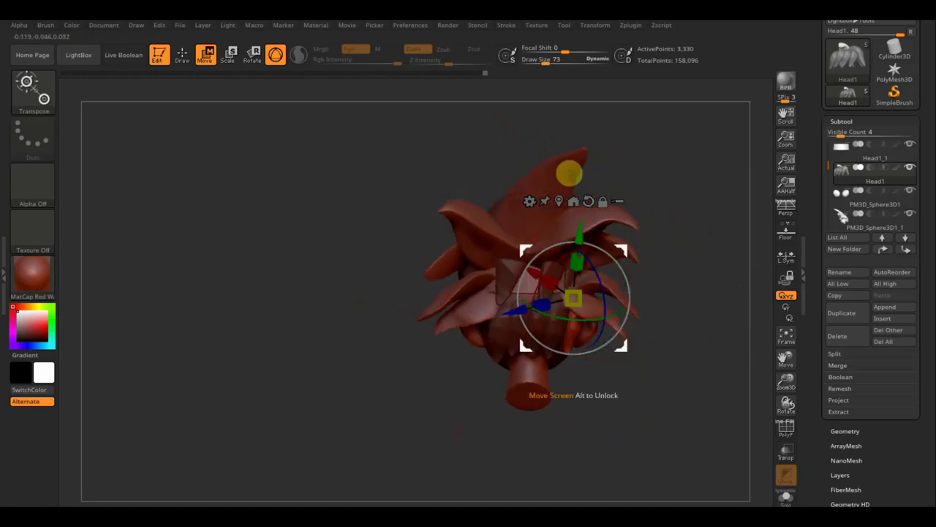
click(182, 54)
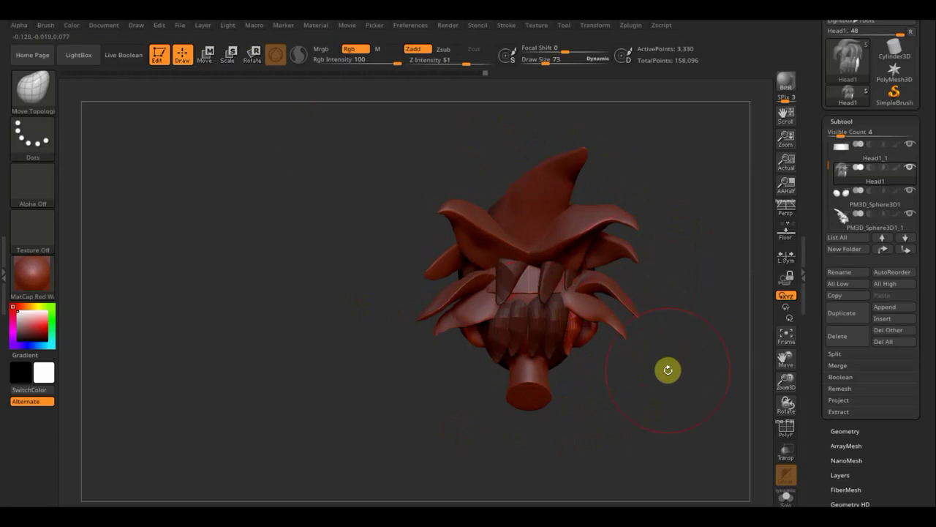
- Clear the back hair's mask with a Ctrl-drag on empty canvas and set Draw Size to 33
mouse_move(644, 376)
mouse_down()
mouse_move(610, 372)
mouse_move(650, 378)
mouse_up()
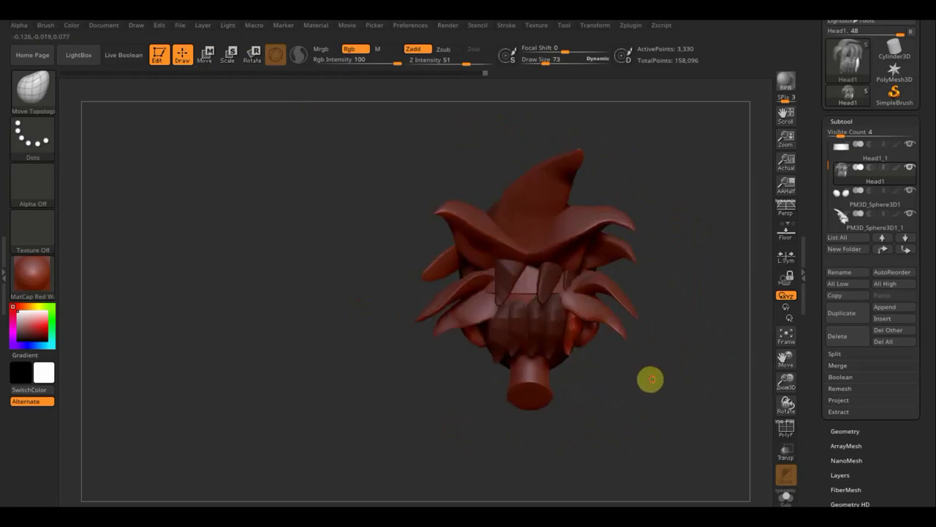
key(ctrl)
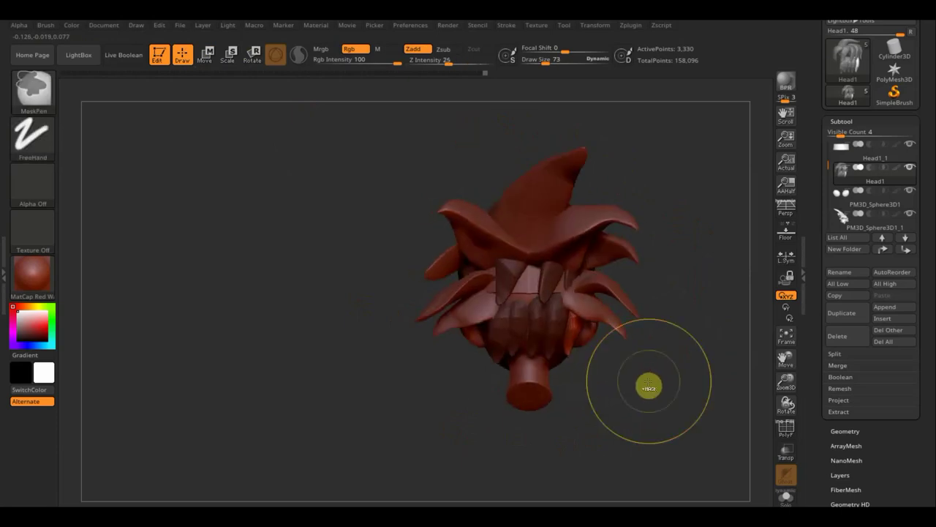
ctrl+drag(649, 387, 649, 380)
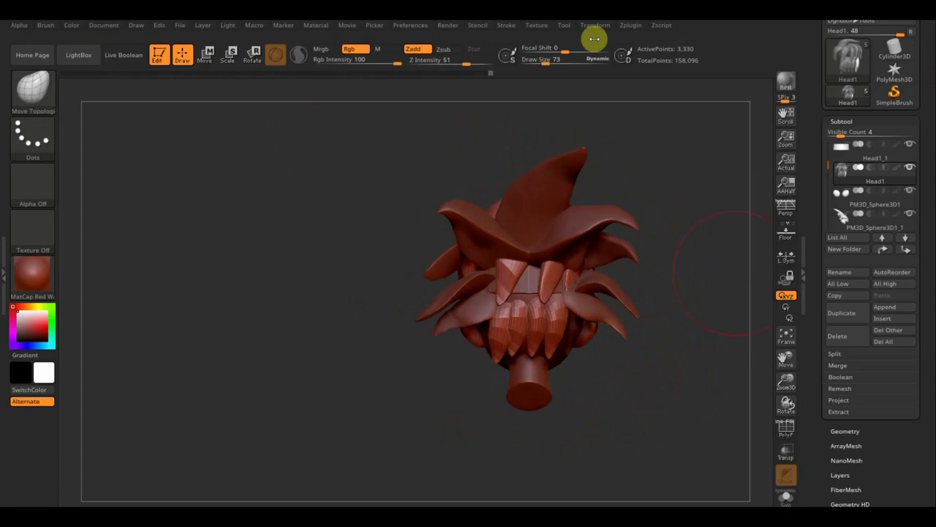
drag(539, 64, 537, 66)
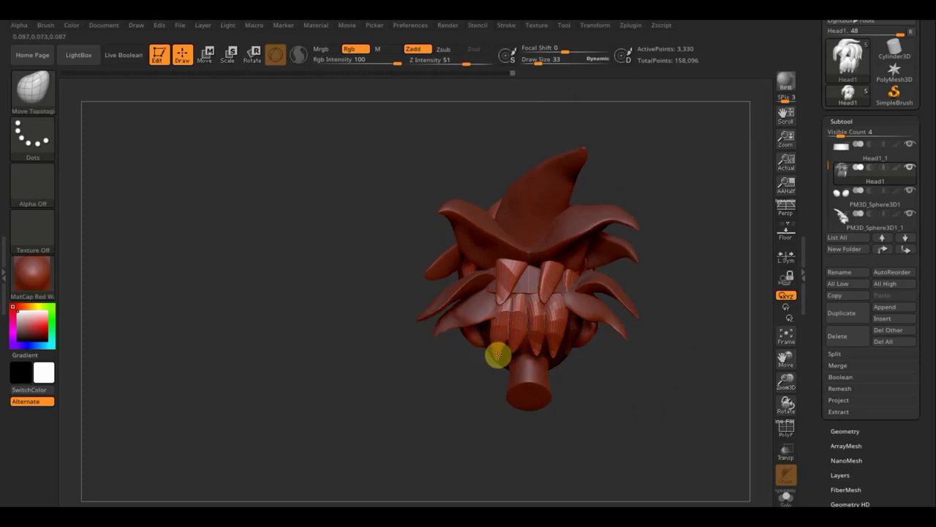
mouse_move(652, 376)
mouse_down()
mouse_move(667, 373)
mouse_move(623, 358)
mouse_up()
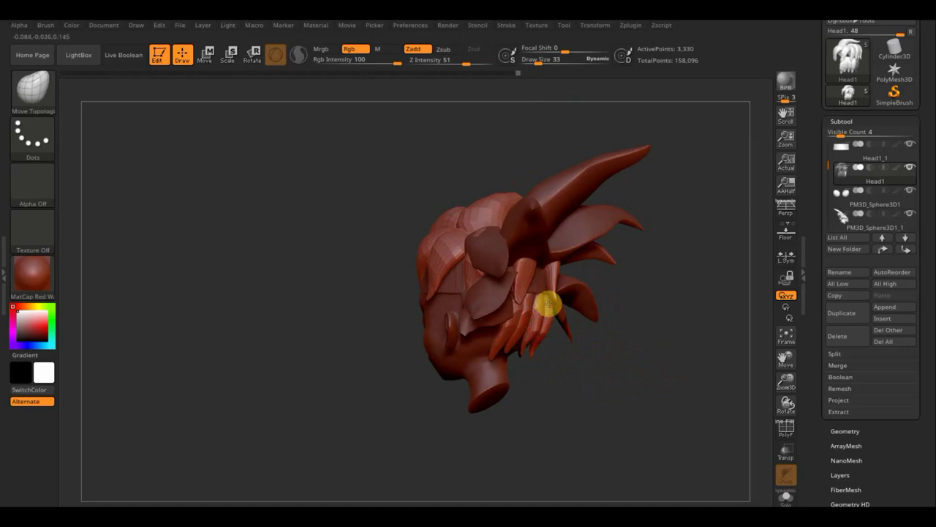
drag(574, 340, 505, 349)
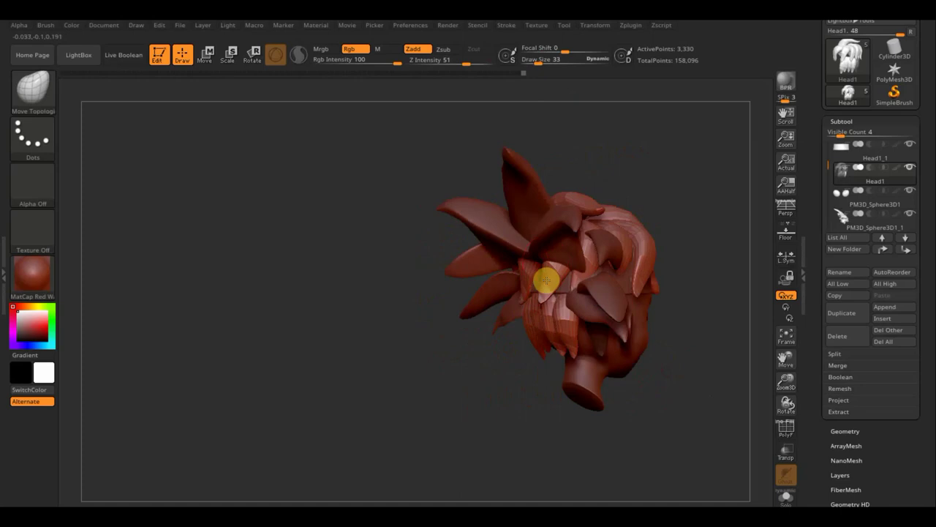
drag(368, 261, 409, 259)
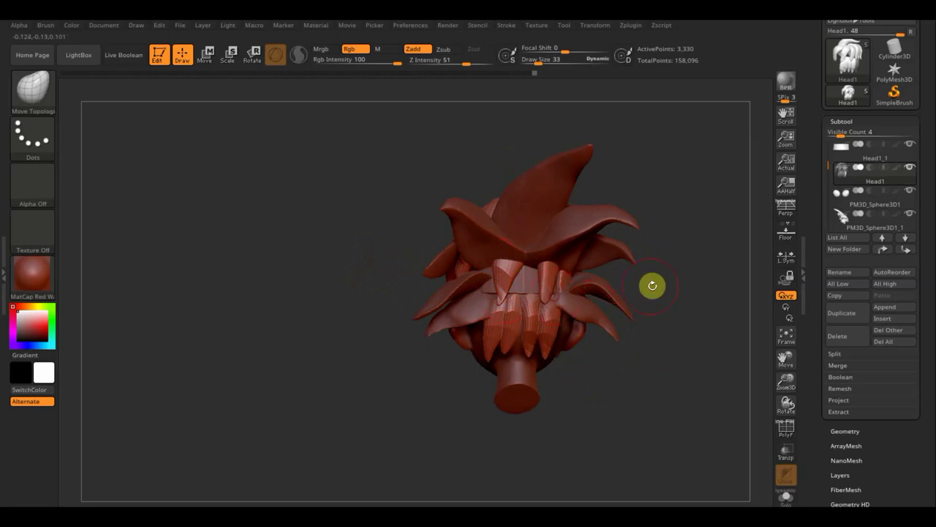
mouse_move(652, 282)
mouse_down()
mouse_move(660, 284)
mouse_move(551, 280)
mouse_up()
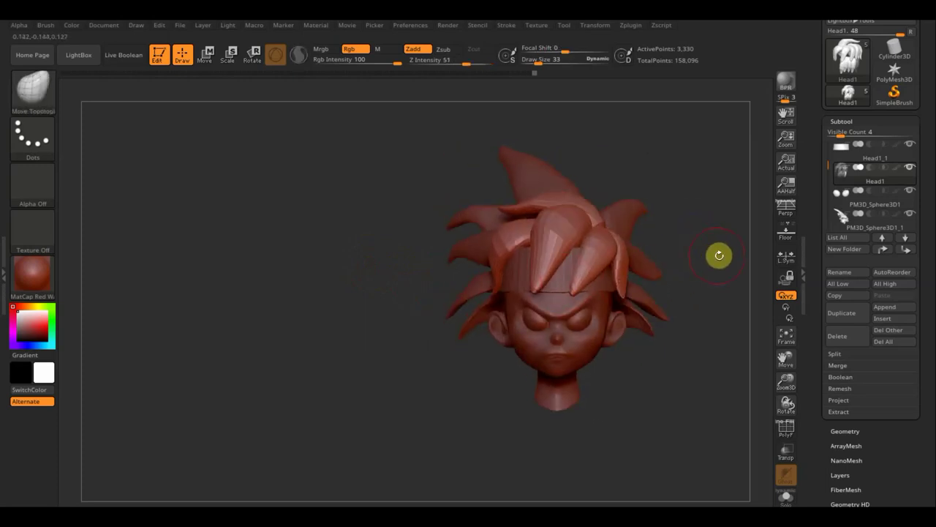
mouse_move(719, 255)
alt+mouse_down()
mouse_move(600, 234)
mouse_move(609, 261)
mouse_move(633, 280)
alt+mouse_up()
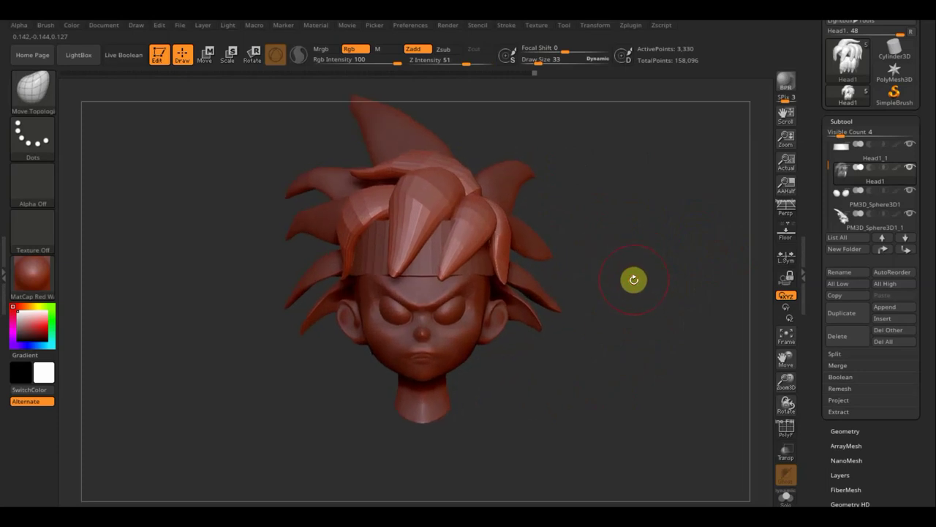